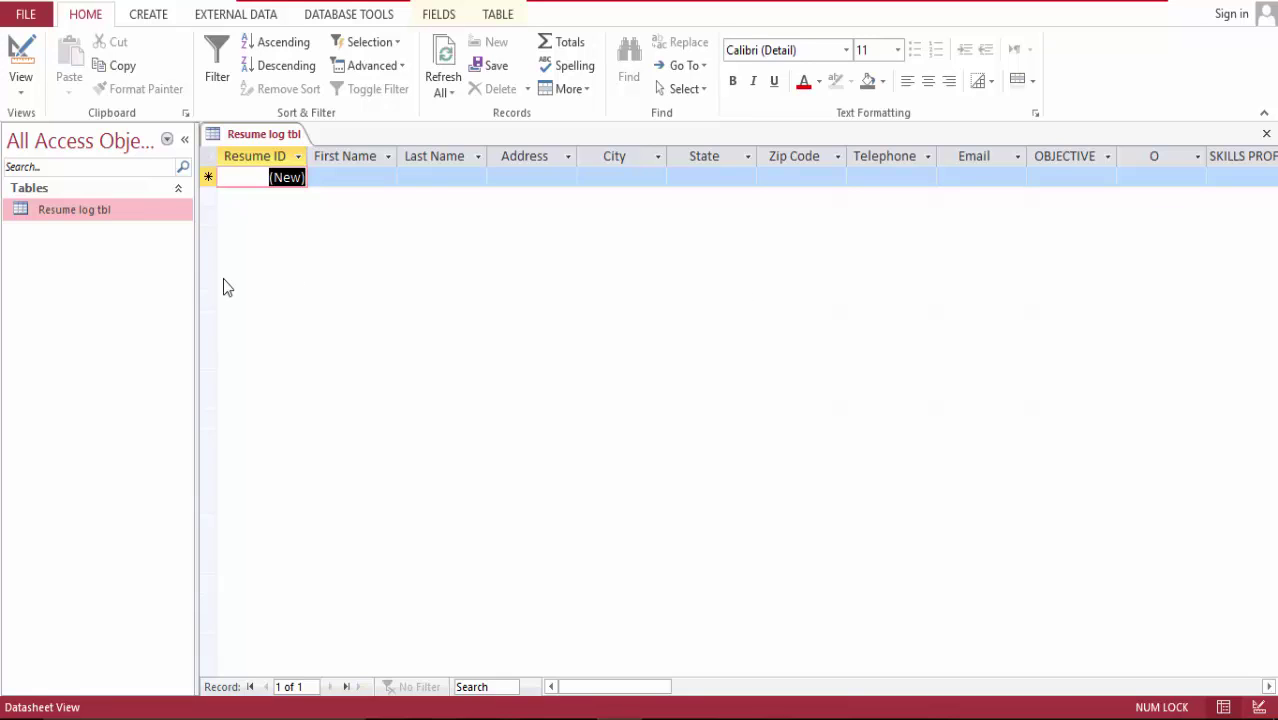
- Delete the O field from the Resume log tbl design, then close the table and save the change
click(22, 55)
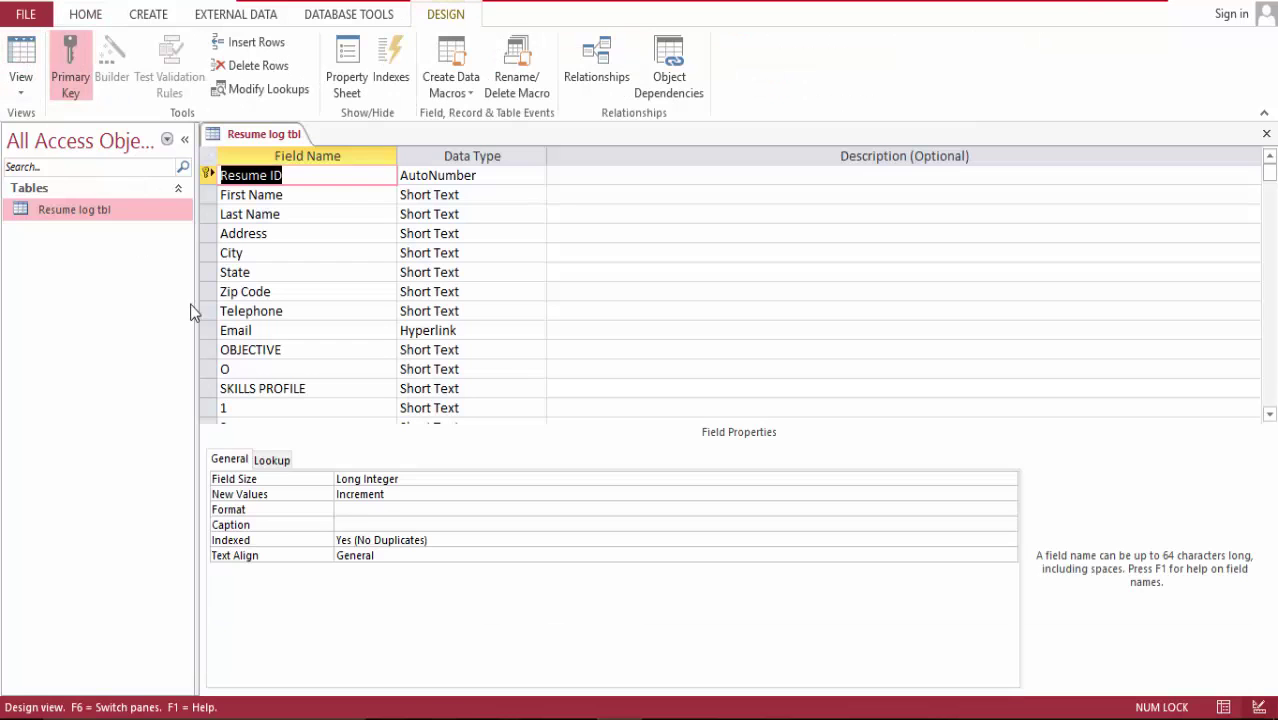
click(209, 369)
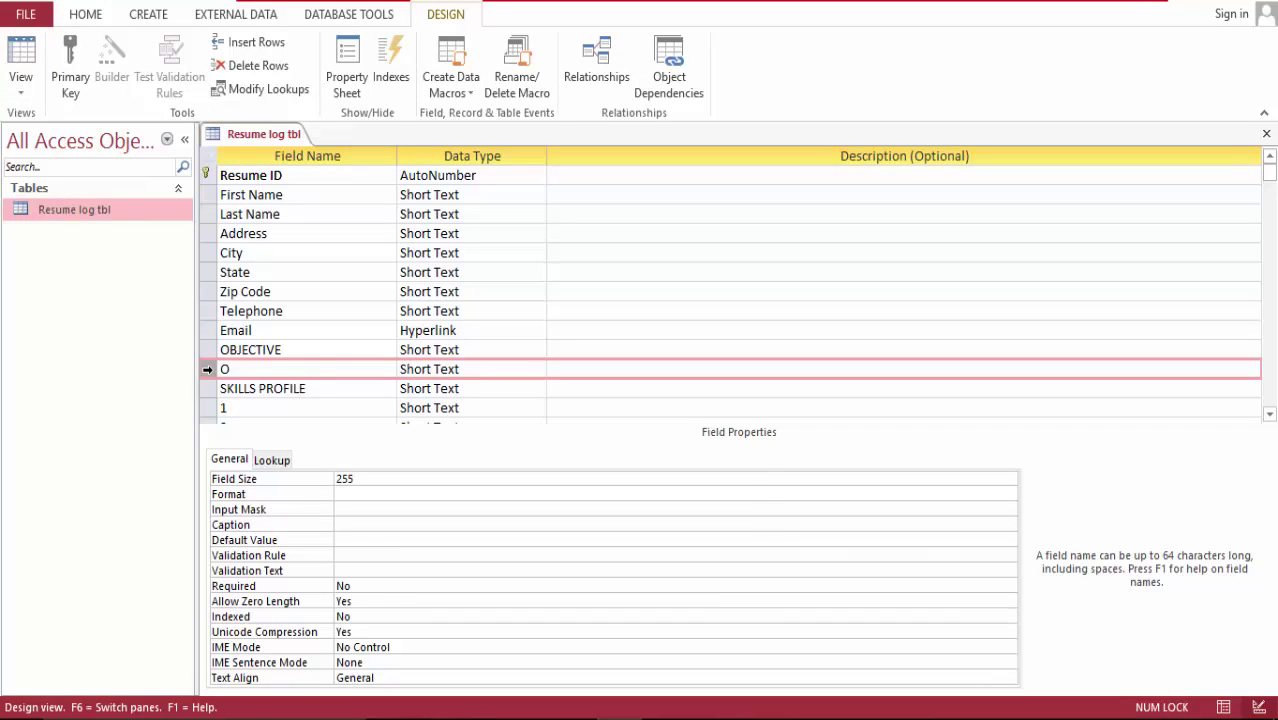
key(Delete)
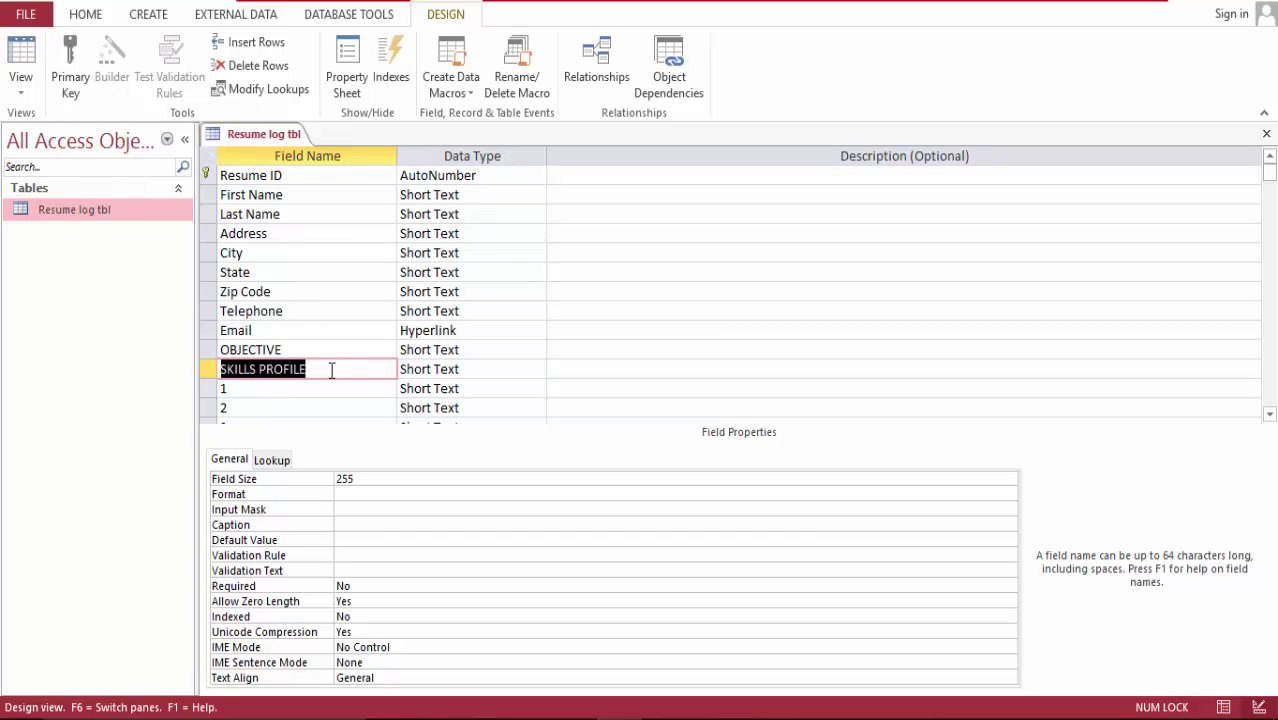
right_click(294, 133)
click(325, 178)
key(Return)
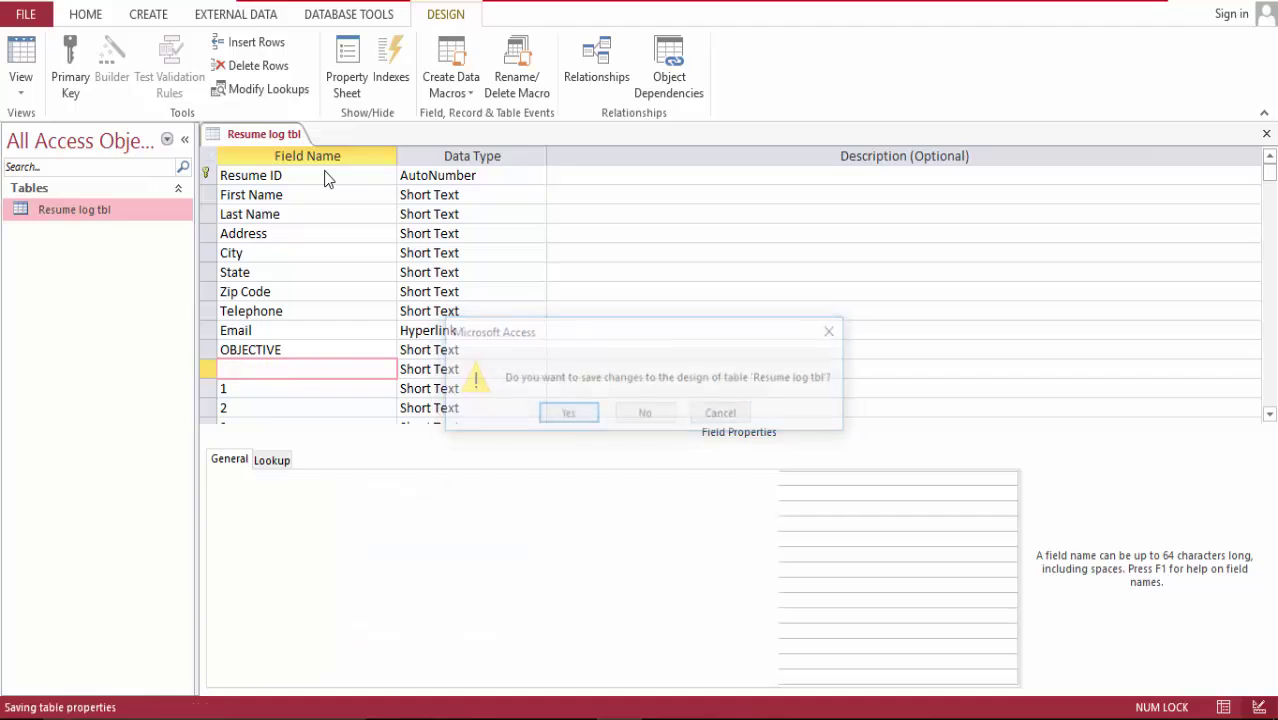
- Create a new form in Design view and widen its Detail section by more than one grid square
click(158, 18)
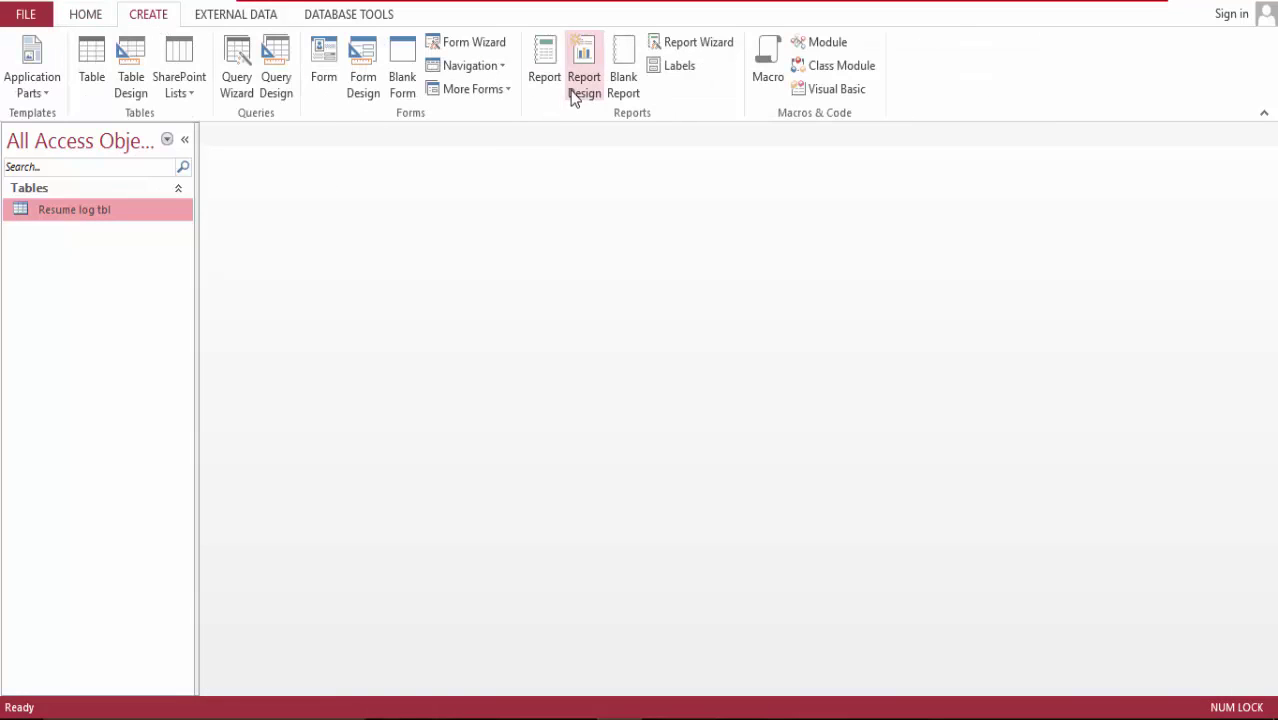
click(364, 66)
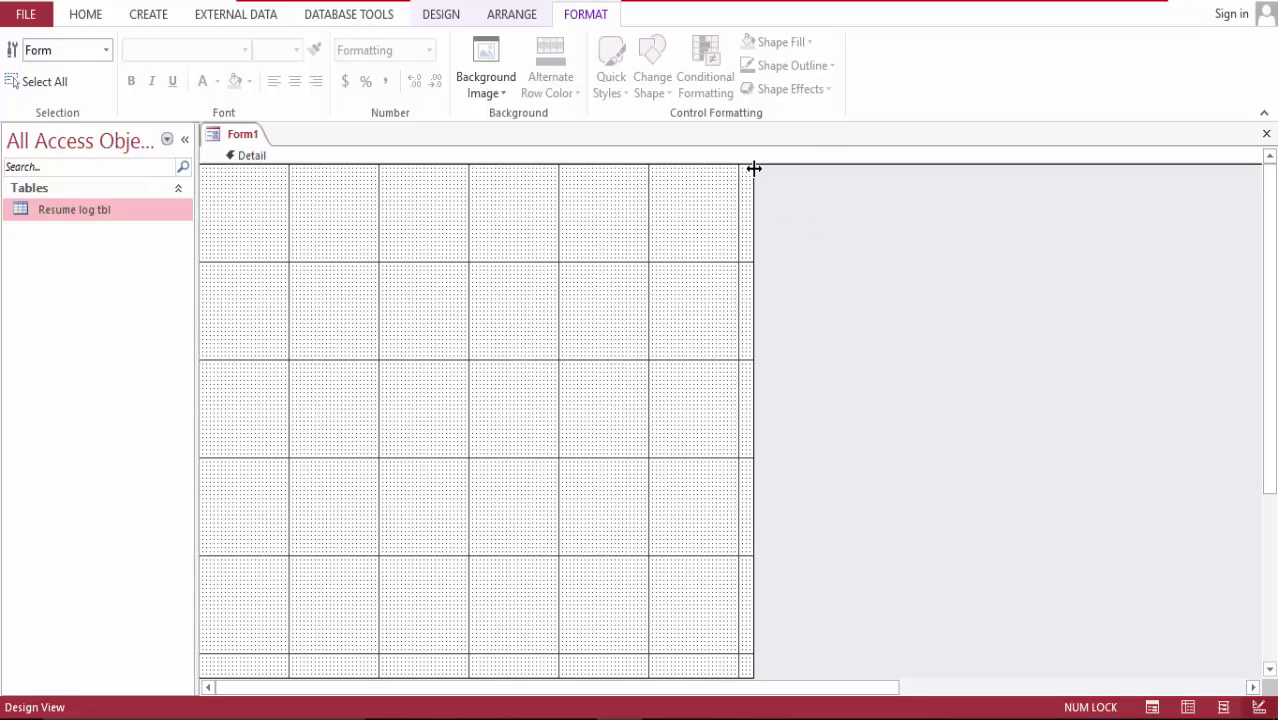
drag(753, 168, 877, 185)
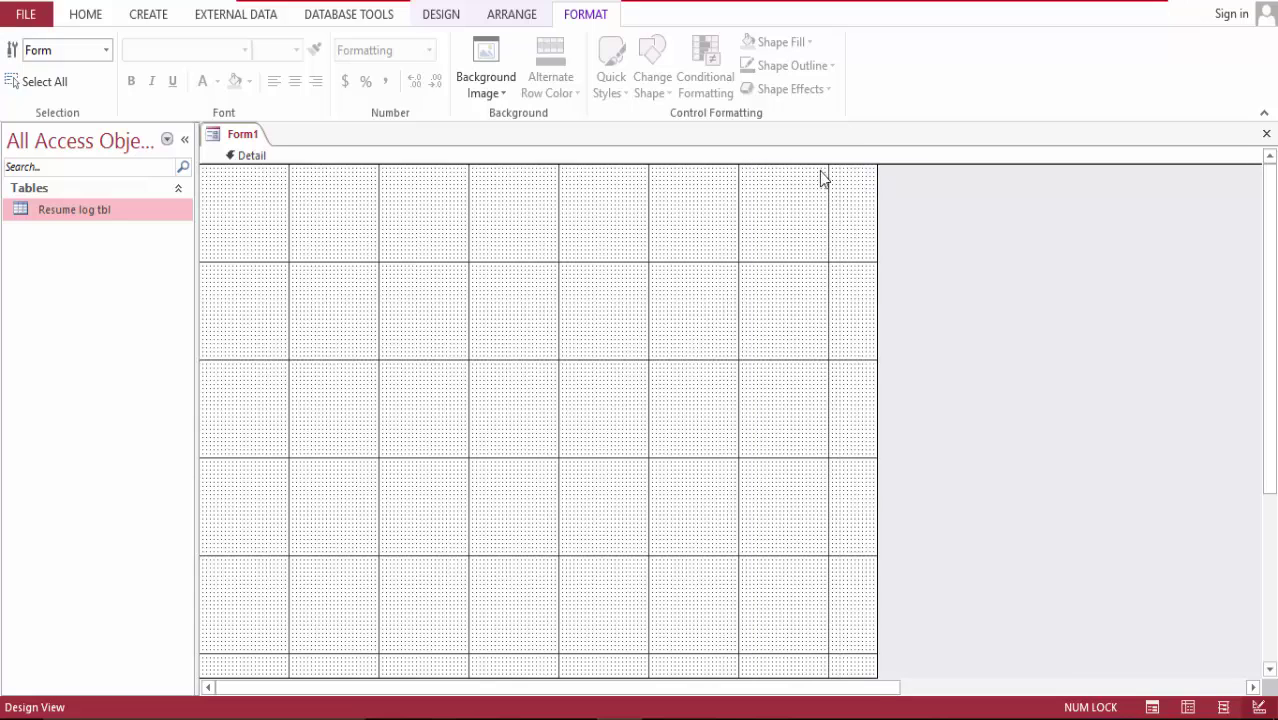
- Add the First Name field from Resume log tbl to the upper part of the form's Detail section
click(457, 17)
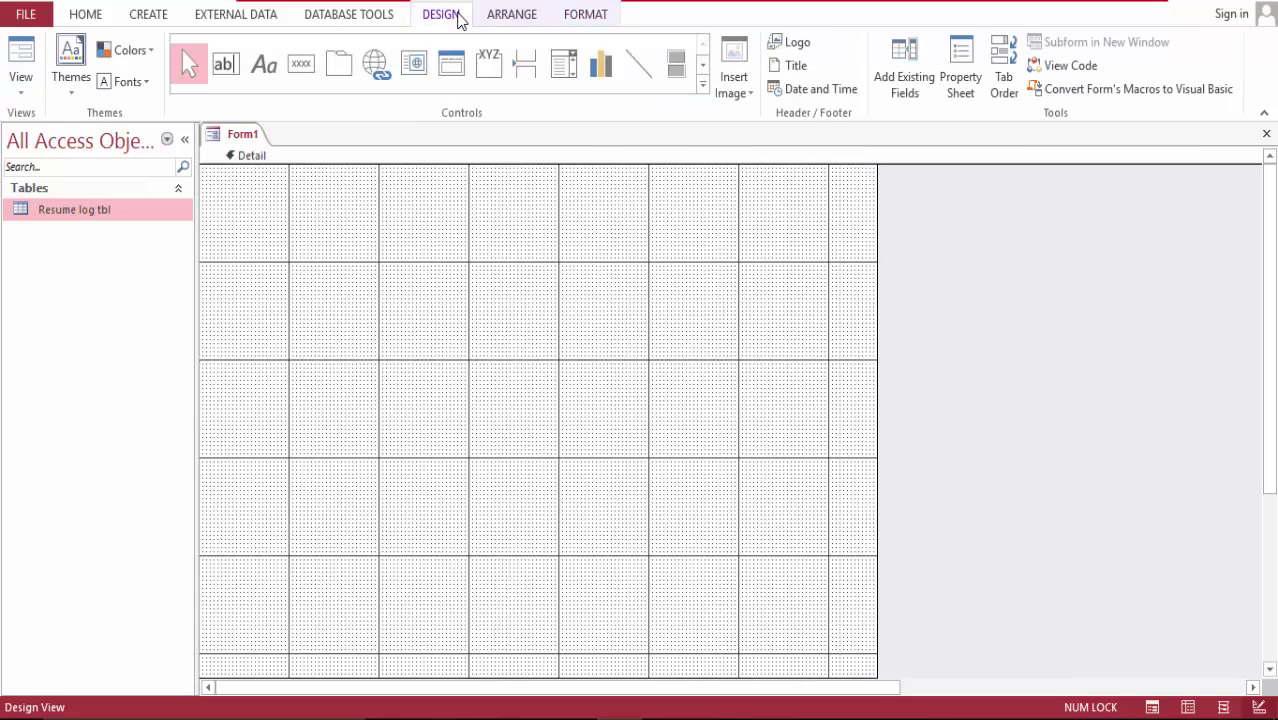
click(896, 61)
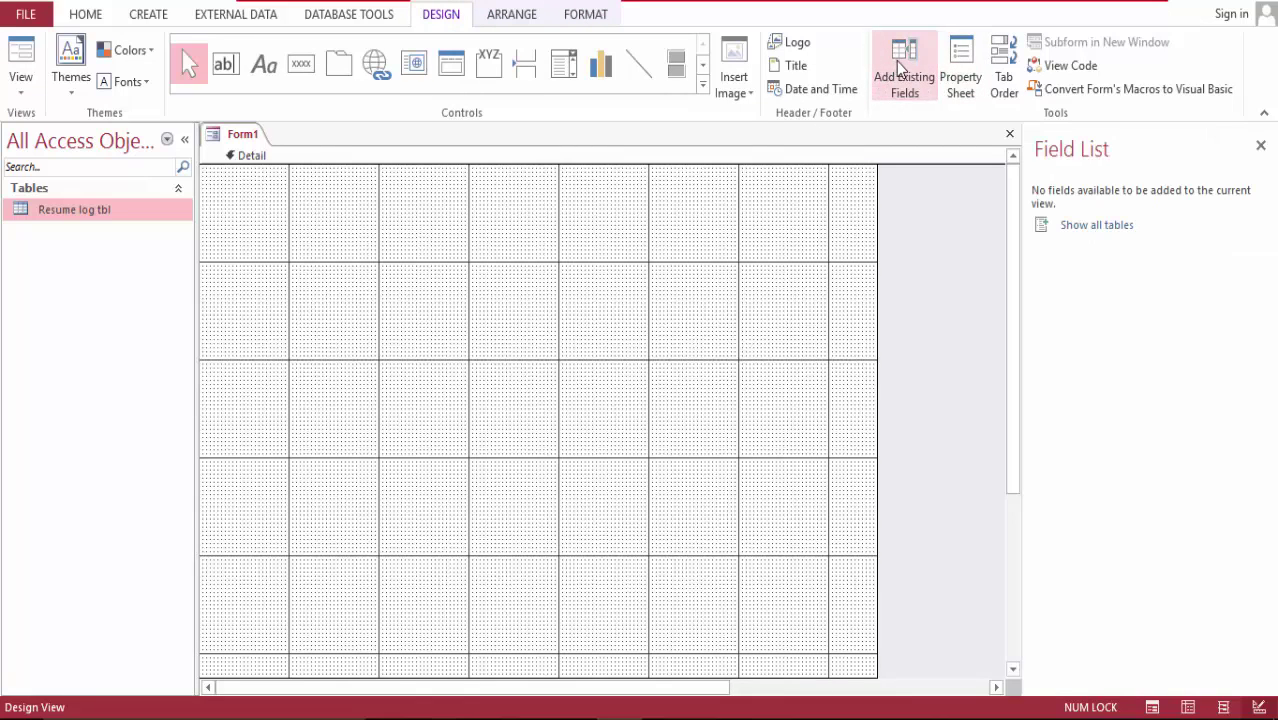
click(1086, 227)
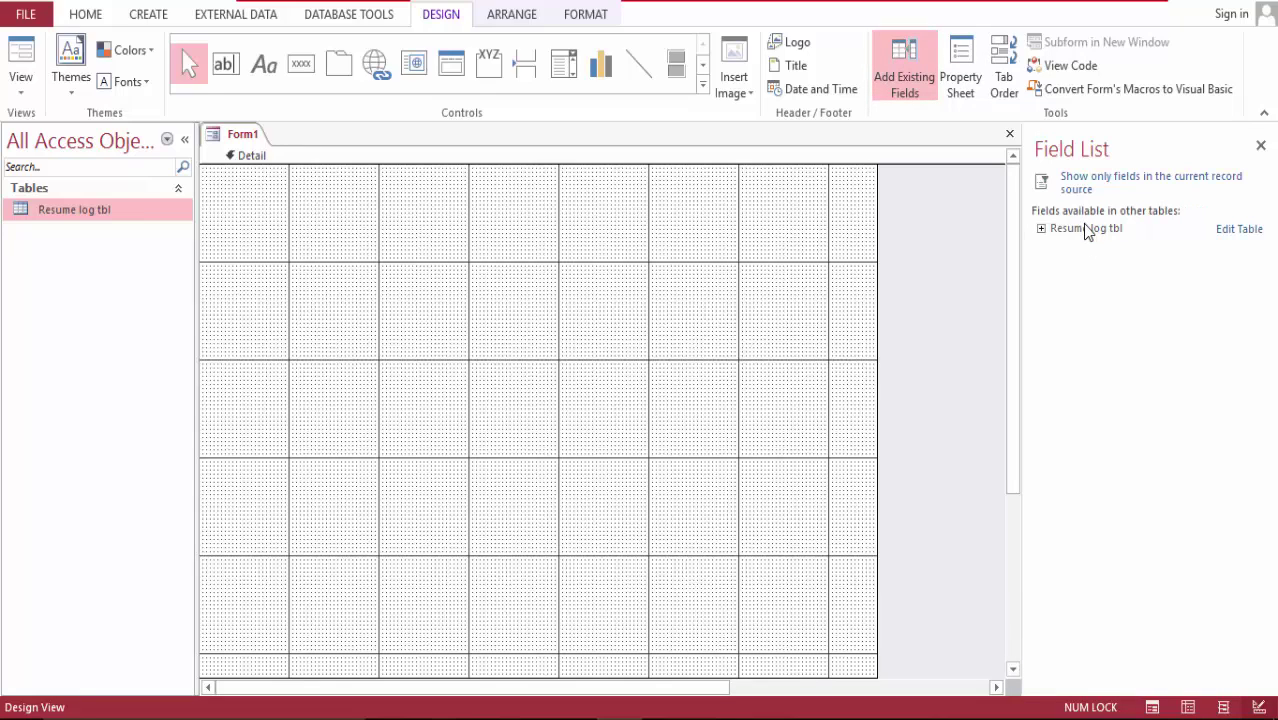
click(1041, 229)
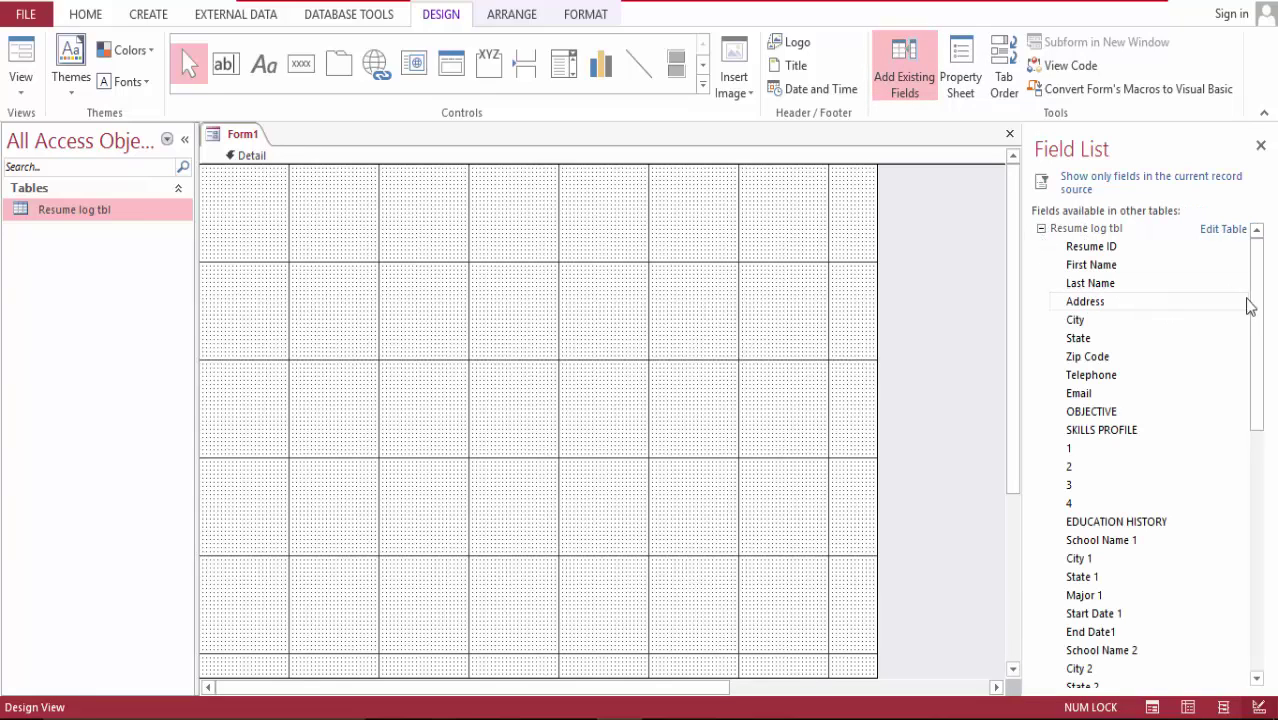
mouse_move(1262, 261)
mouse_down()
mouse_move(1263, 285)
mouse_move(1262, 271)
mouse_up()
drag(1169, 273, 415, 228)
click(270, 196)
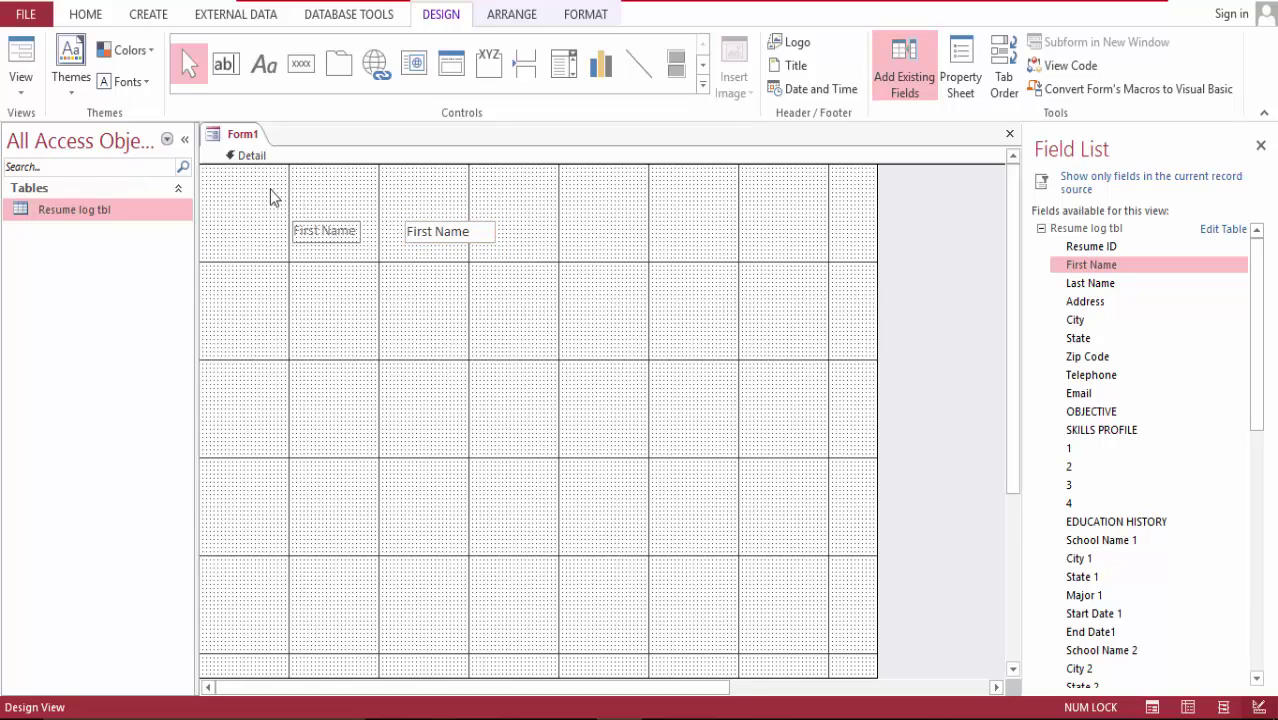
- Put the First Name label and text box into a stacked layout
drag(270, 196, 559, 325)
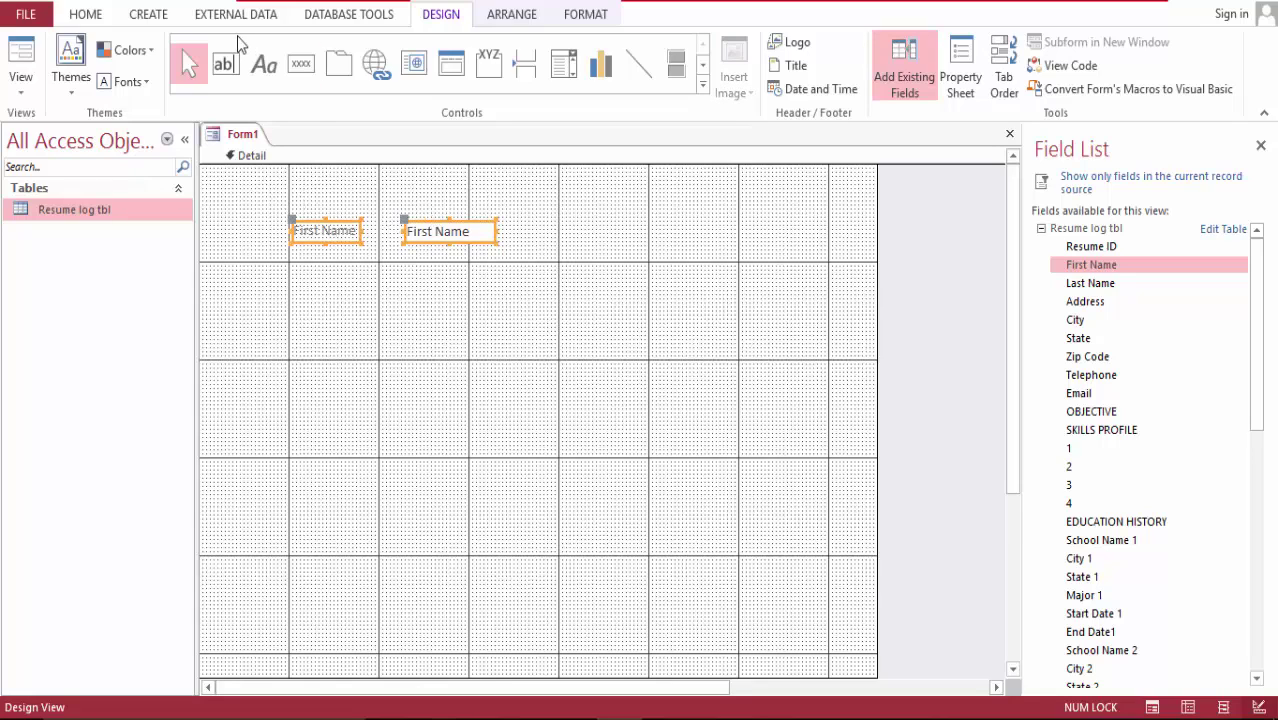
click(518, 16)
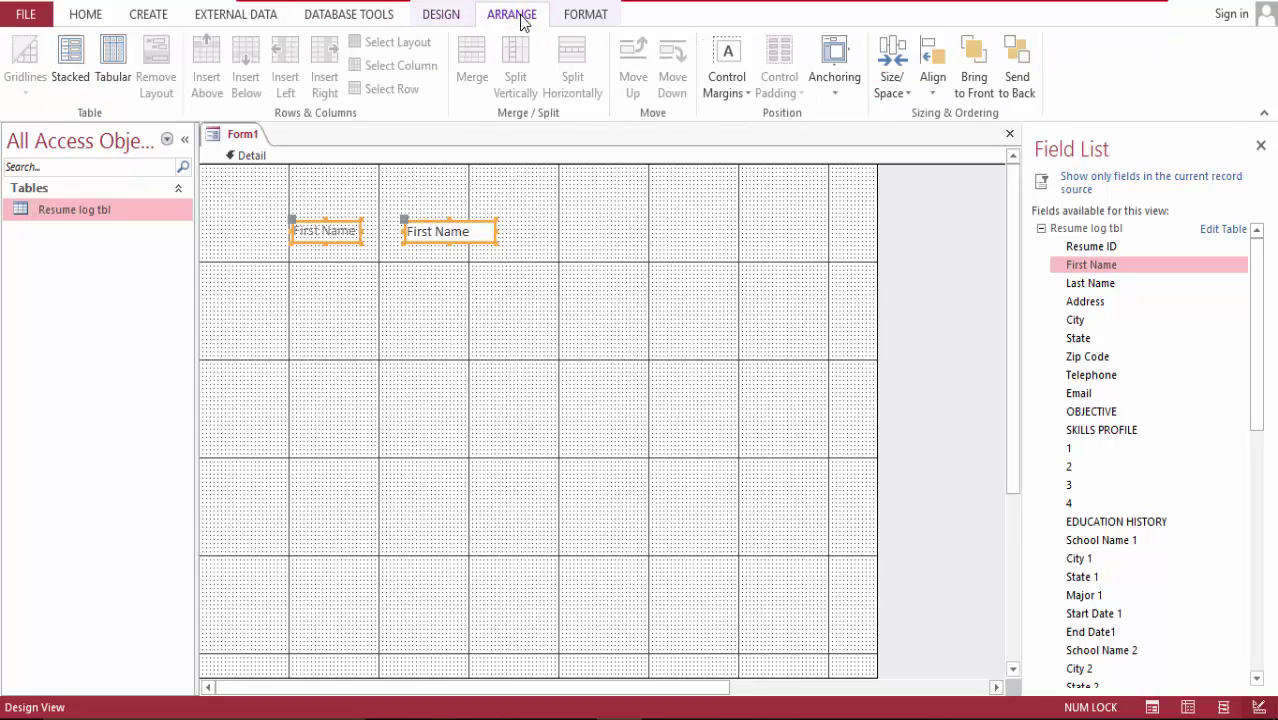
click(72, 70)
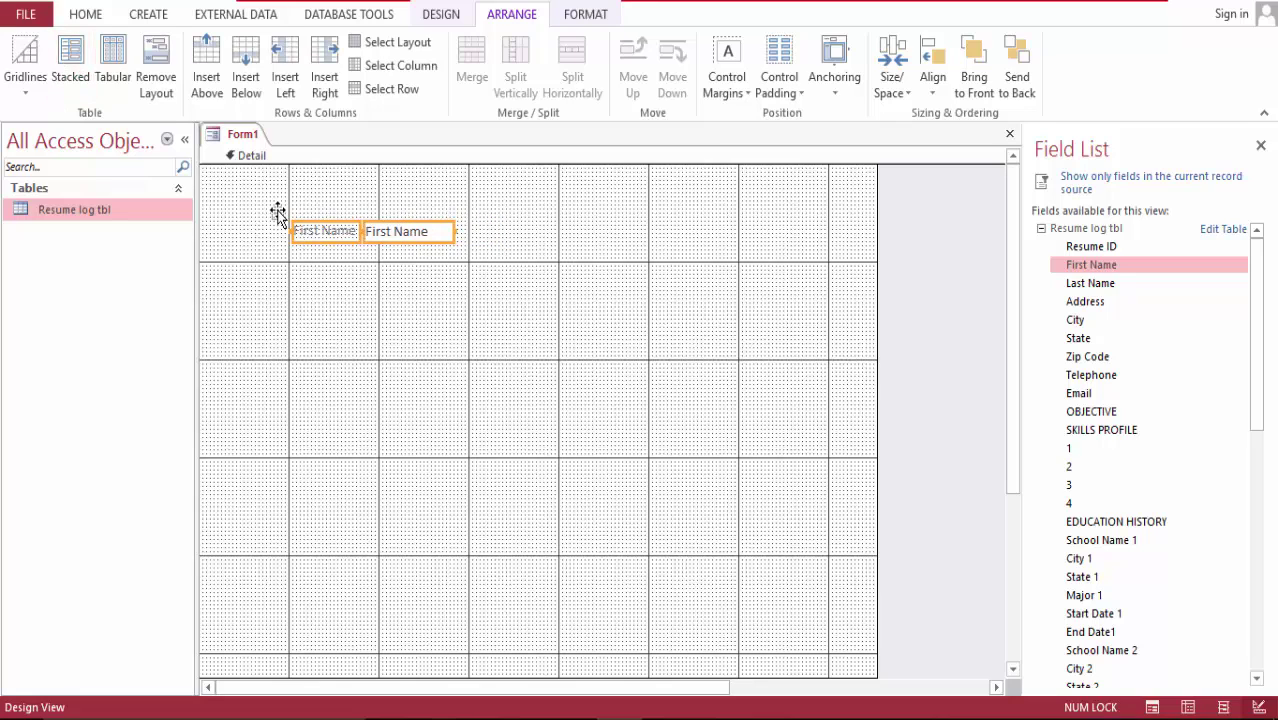
- Insert five columns beside the First Name controls and enough rows below them to extend the layout past the visible Detail area
click(326, 77)
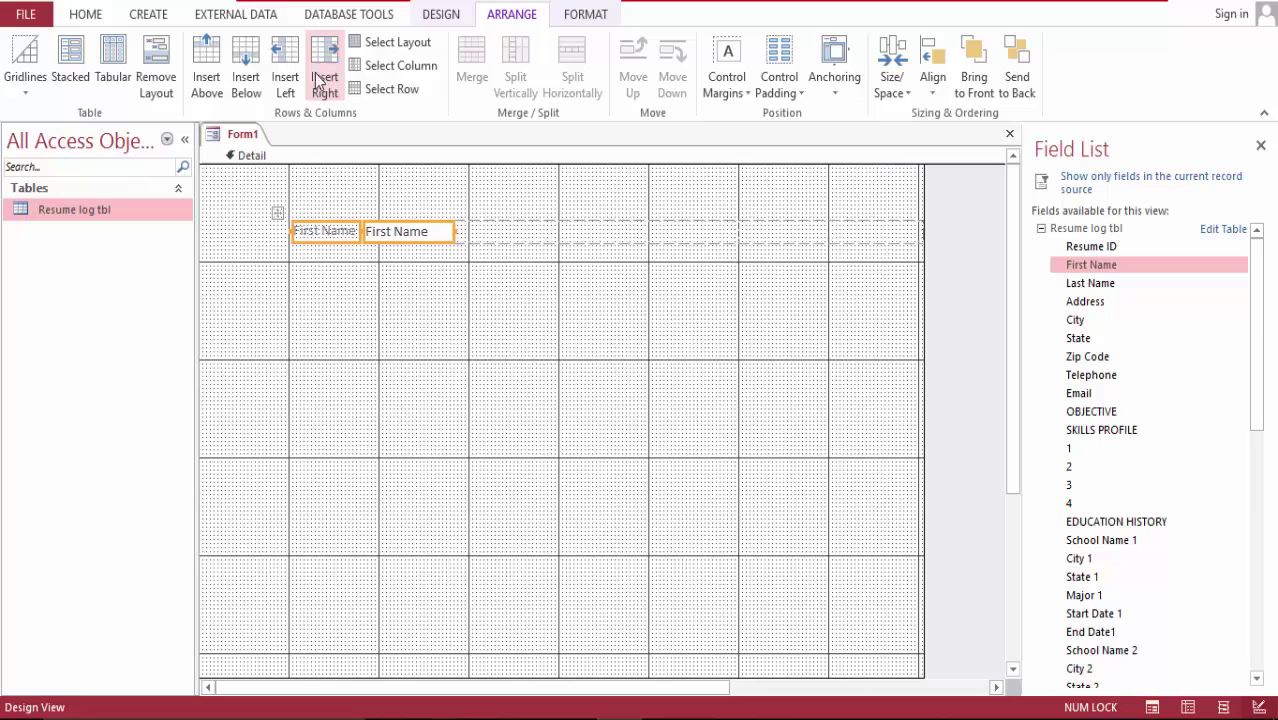
click(252, 70)
click(253, 64)
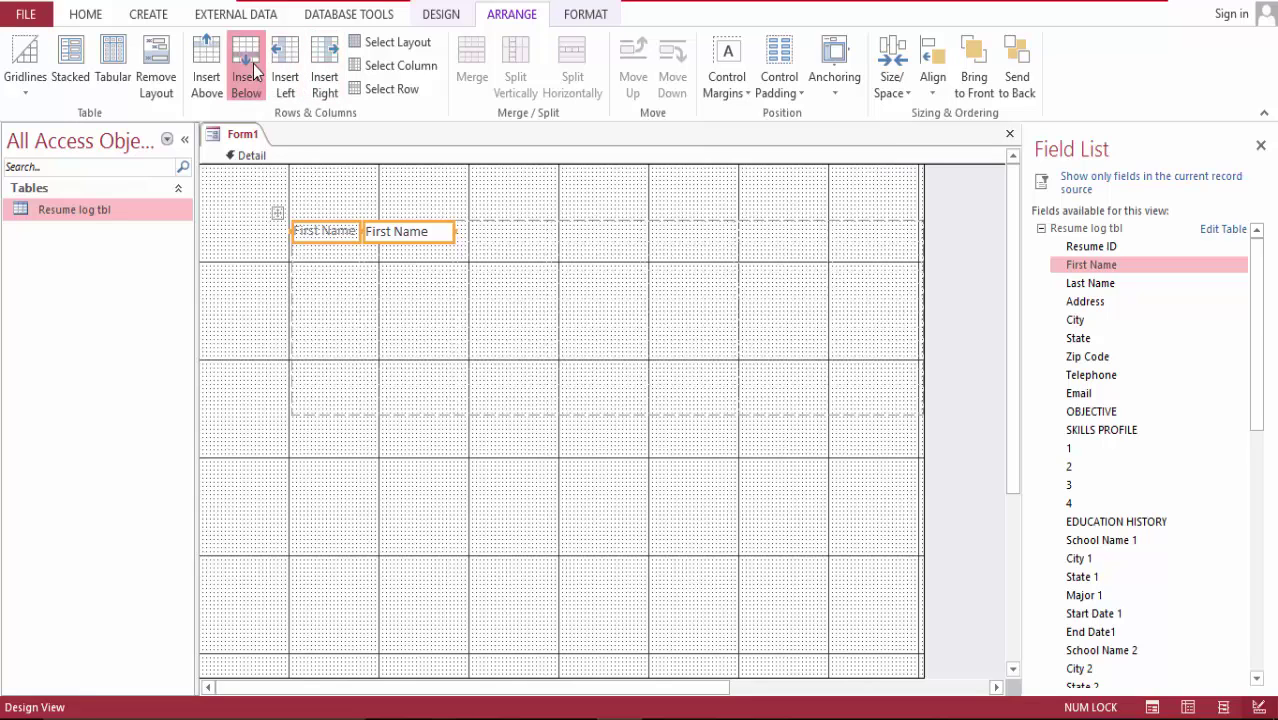
click(253, 64)
click(253, 64)
click(253, 64)
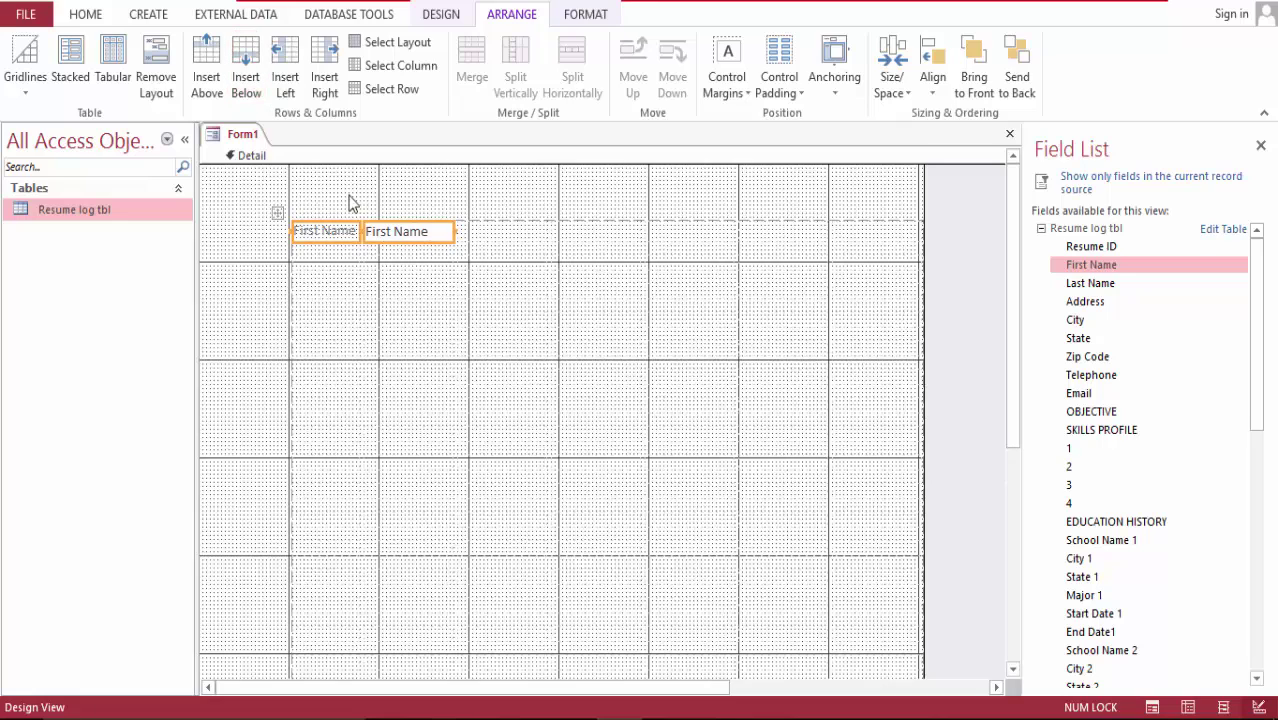
- Move the whole layout up and left, near the upper-left corner of the Detail section
drag(274, 215, 231, 177)
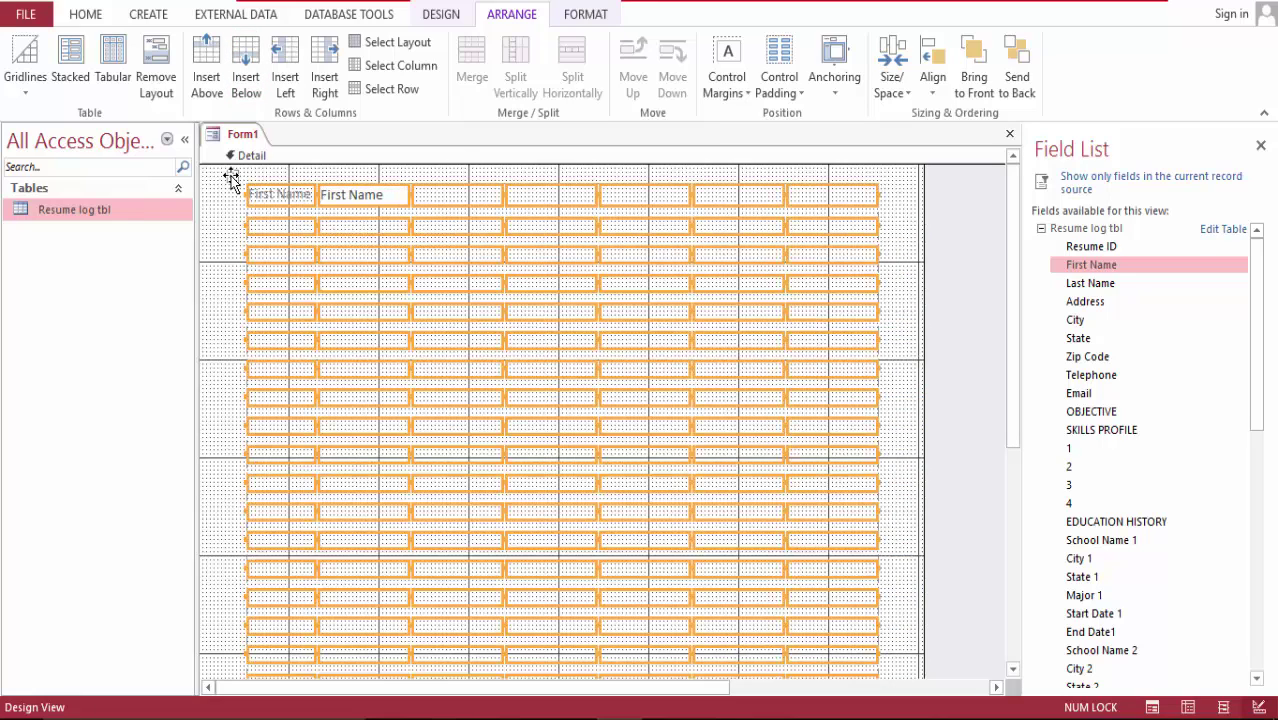
click(411, 194)
drag(378, 195, 382, 185)
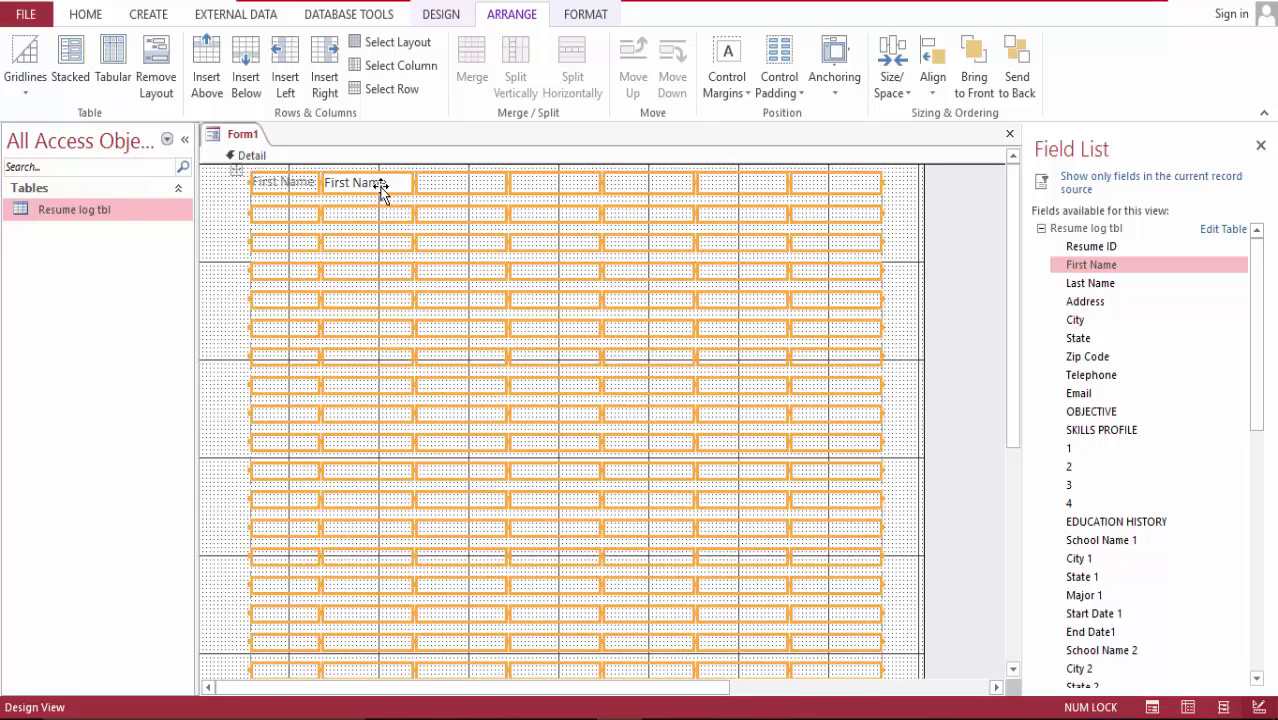
click(219, 310)
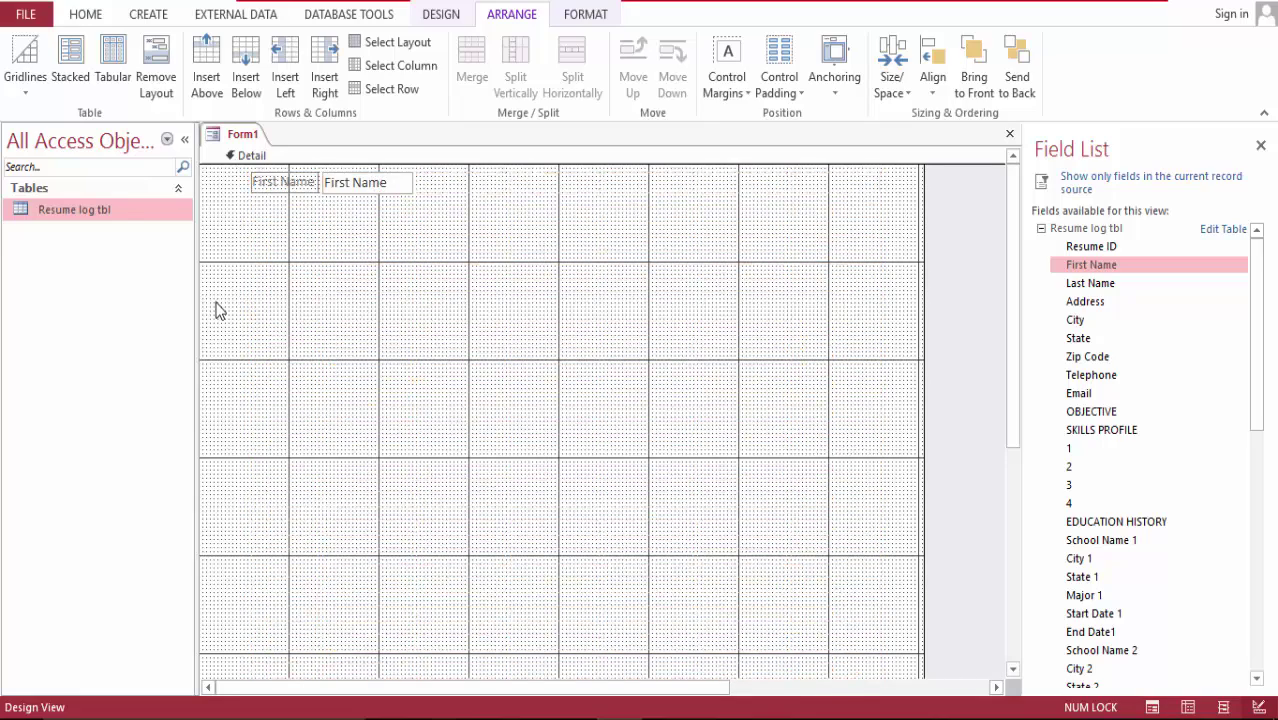
- Move the First Name label and text box to the layout's middle columns and try inserting another column with the whole layout selected
click(424, 192)
drag(440, 186, 653, 174)
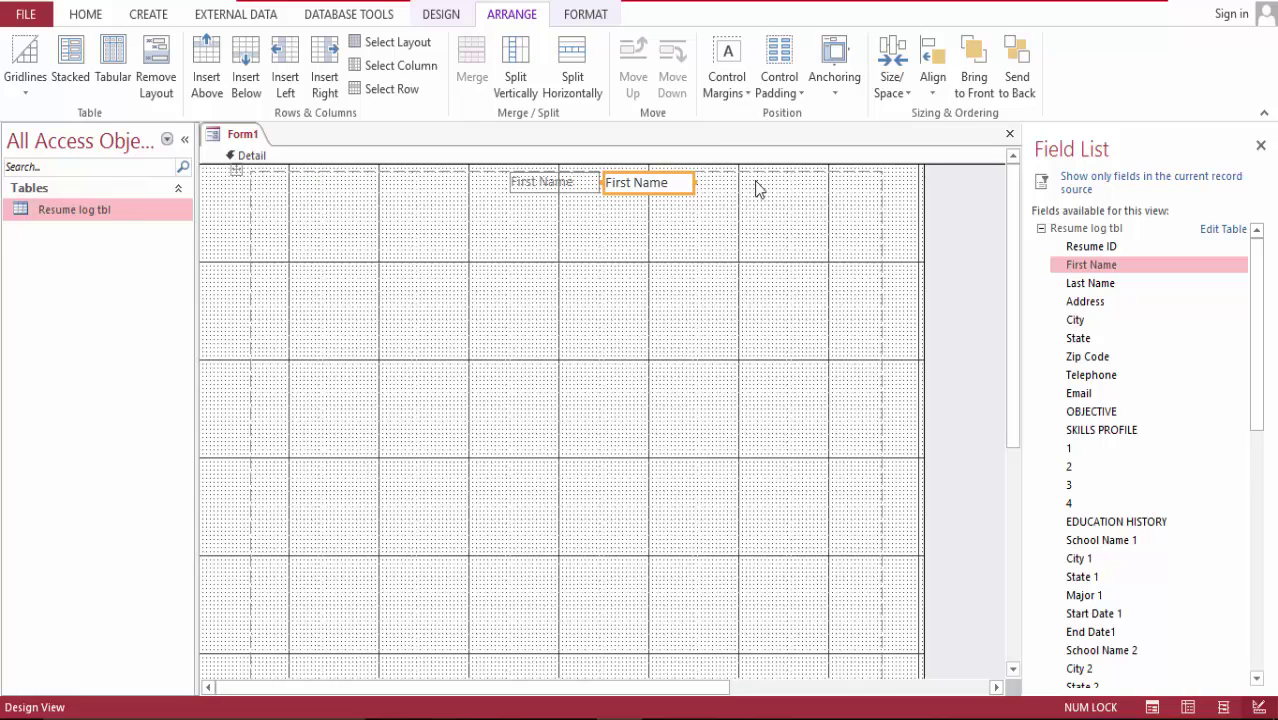
click(233, 175)
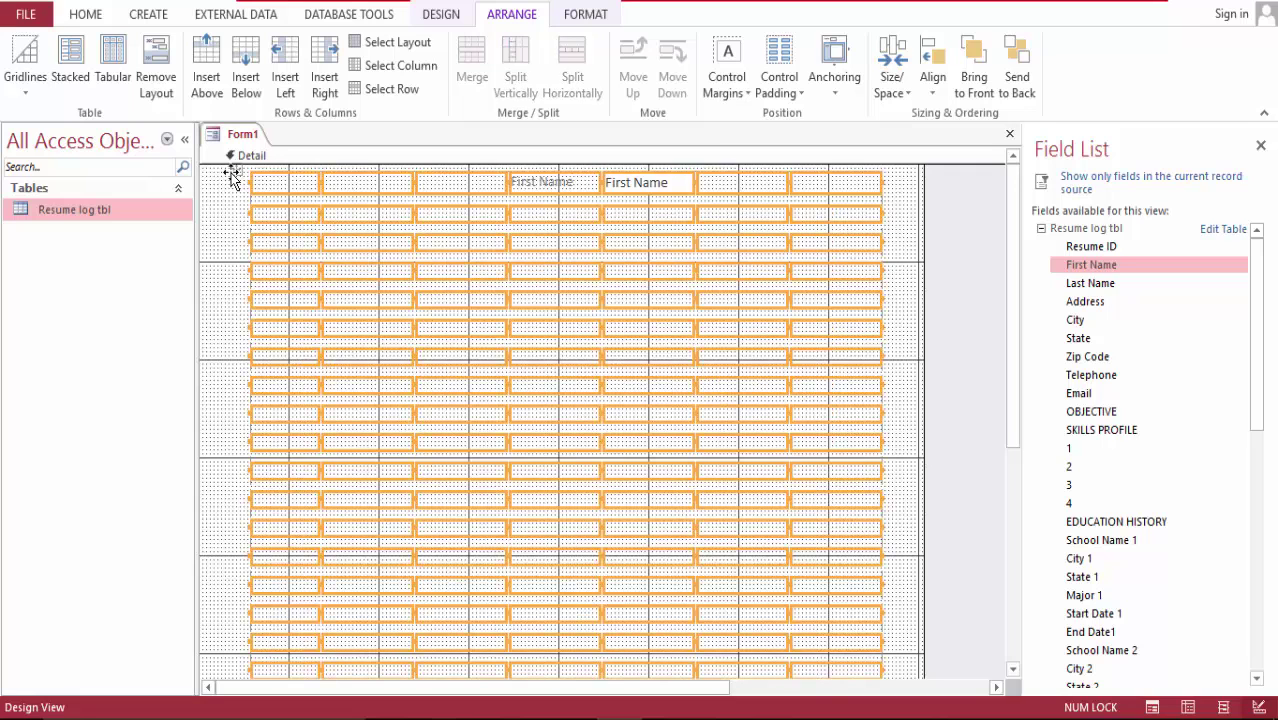
click(331, 78)
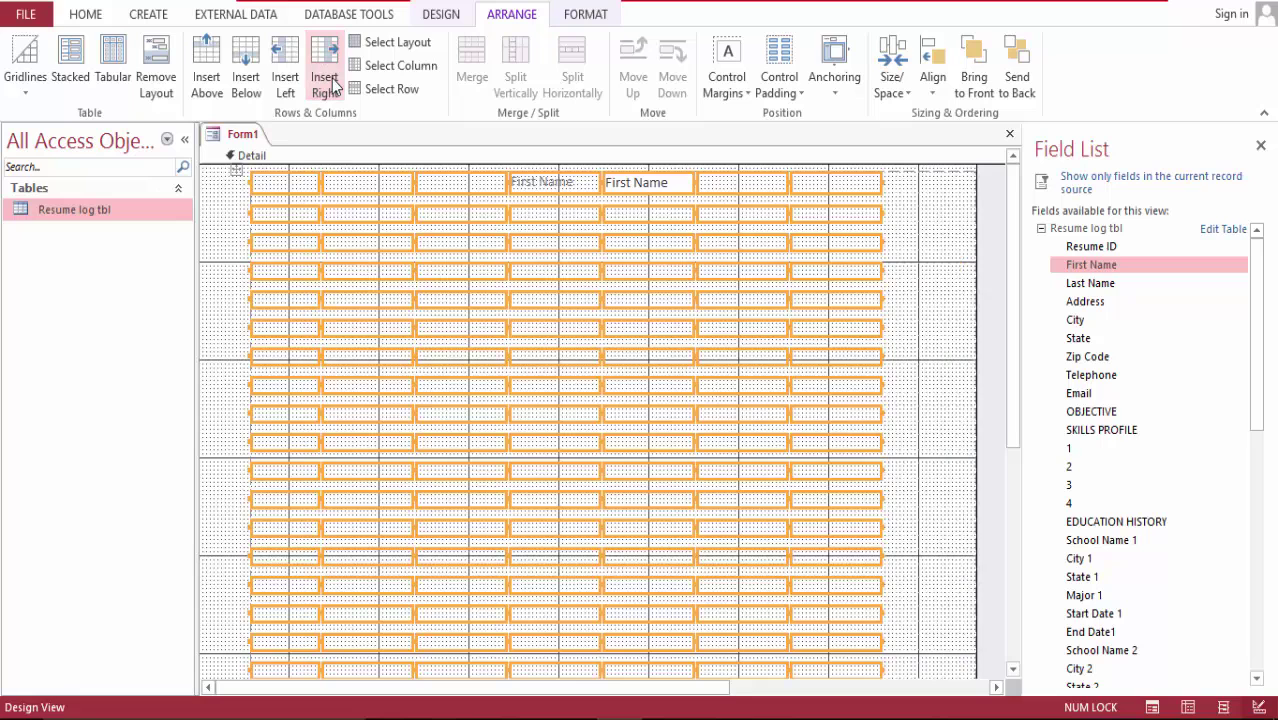
click(282, 58)
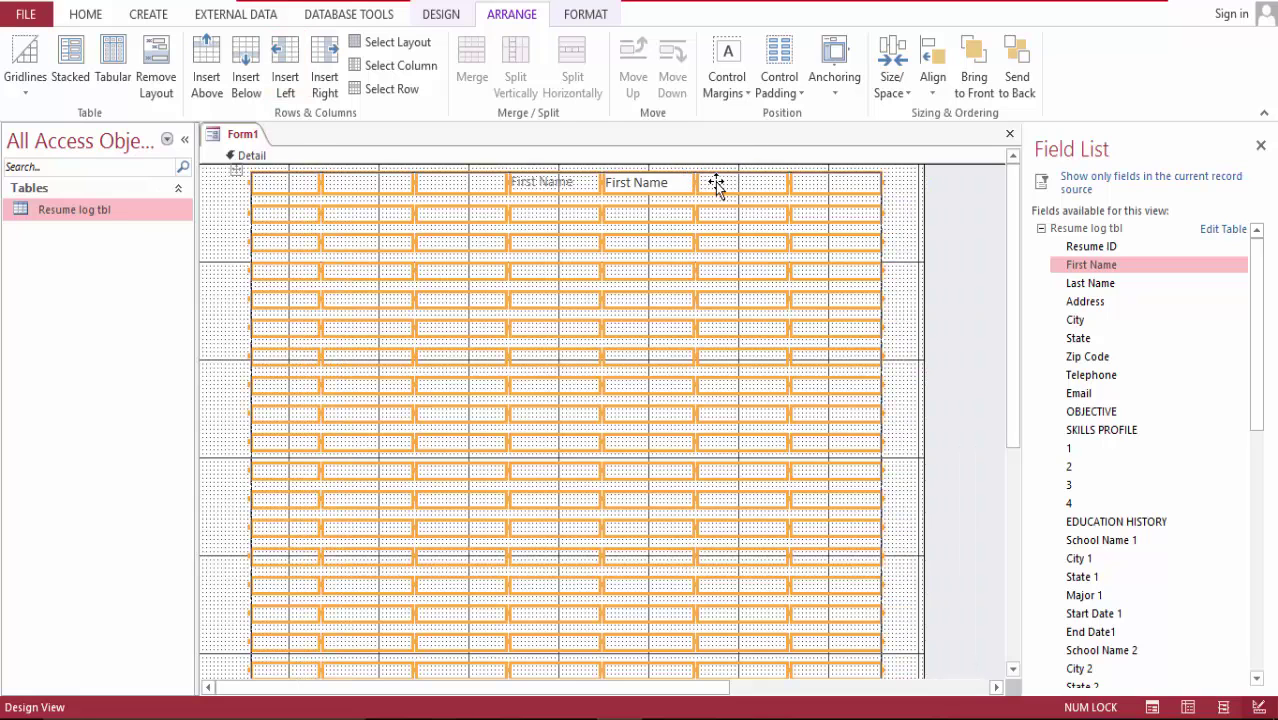
- Insert one column to the right of the column holding the First Name text box
click(684, 184)
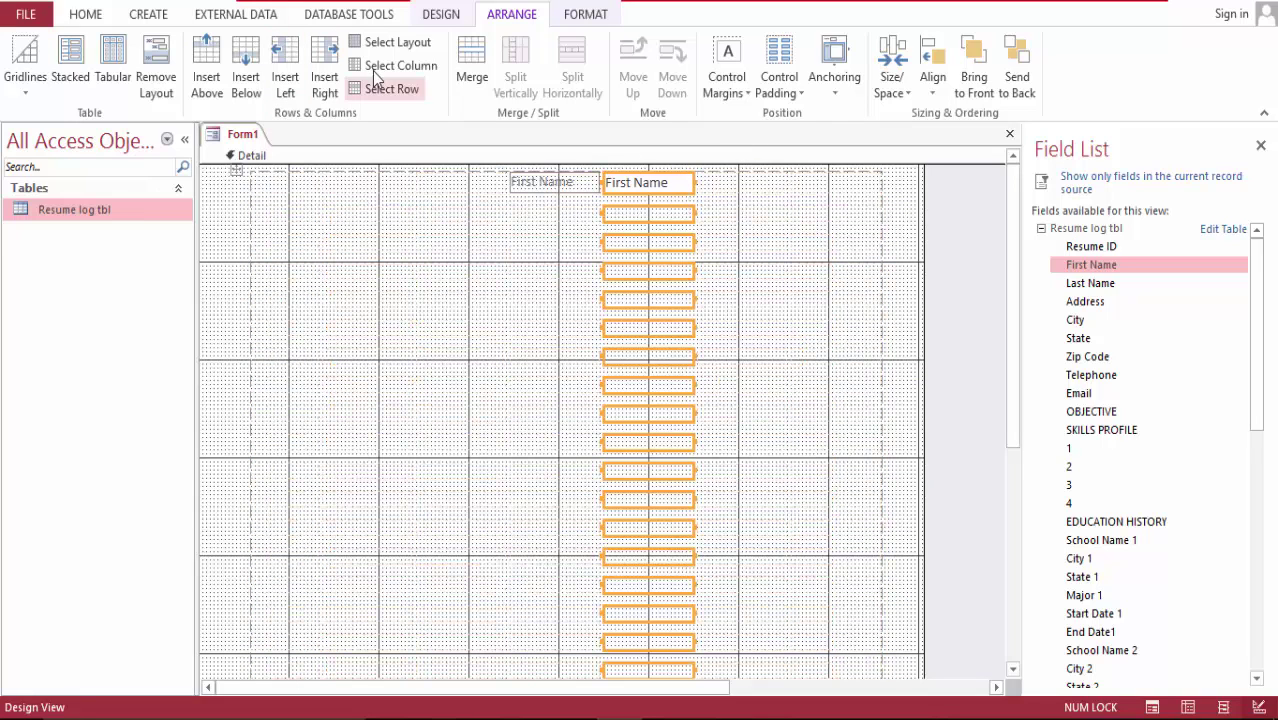
click(340, 56)
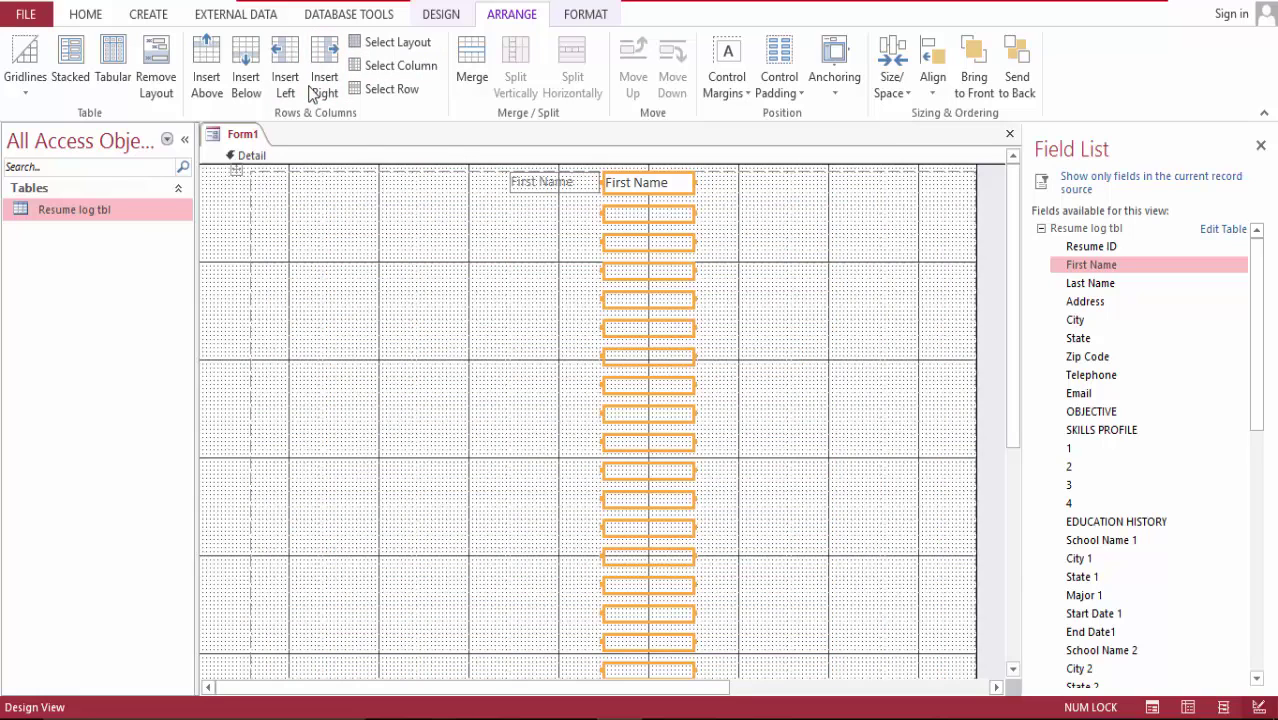
click(234, 172)
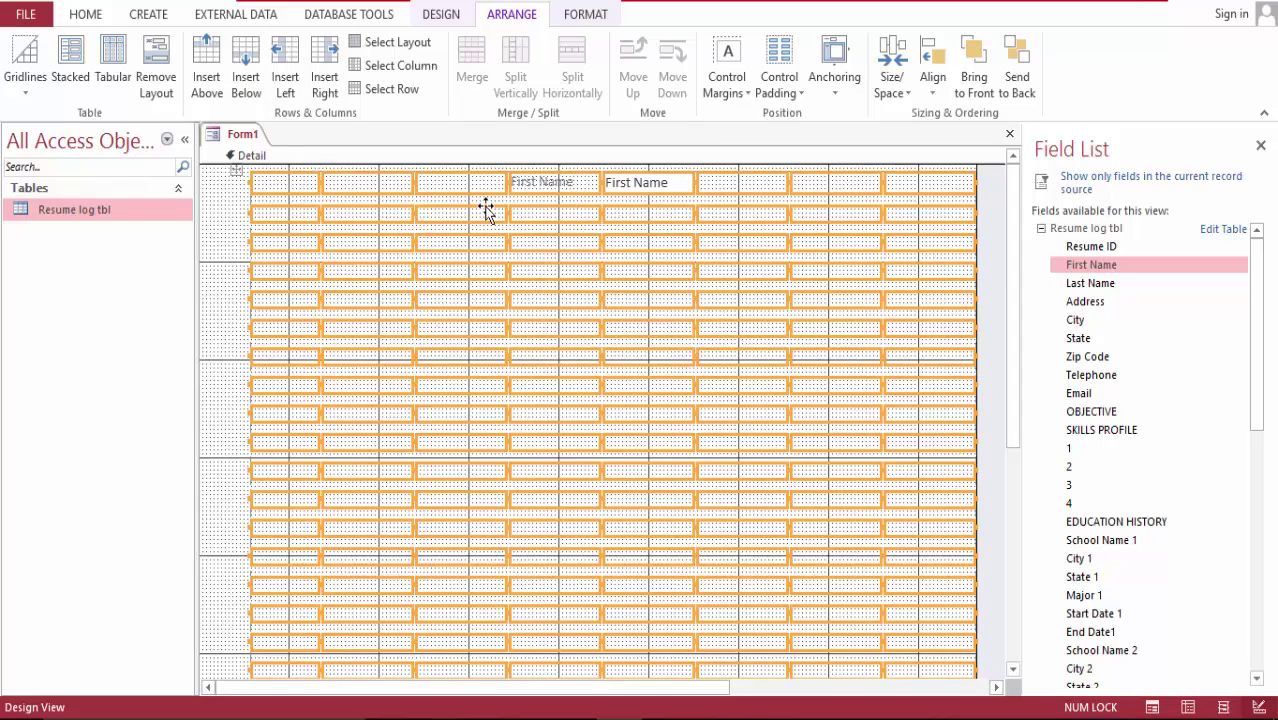
click(238, 248)
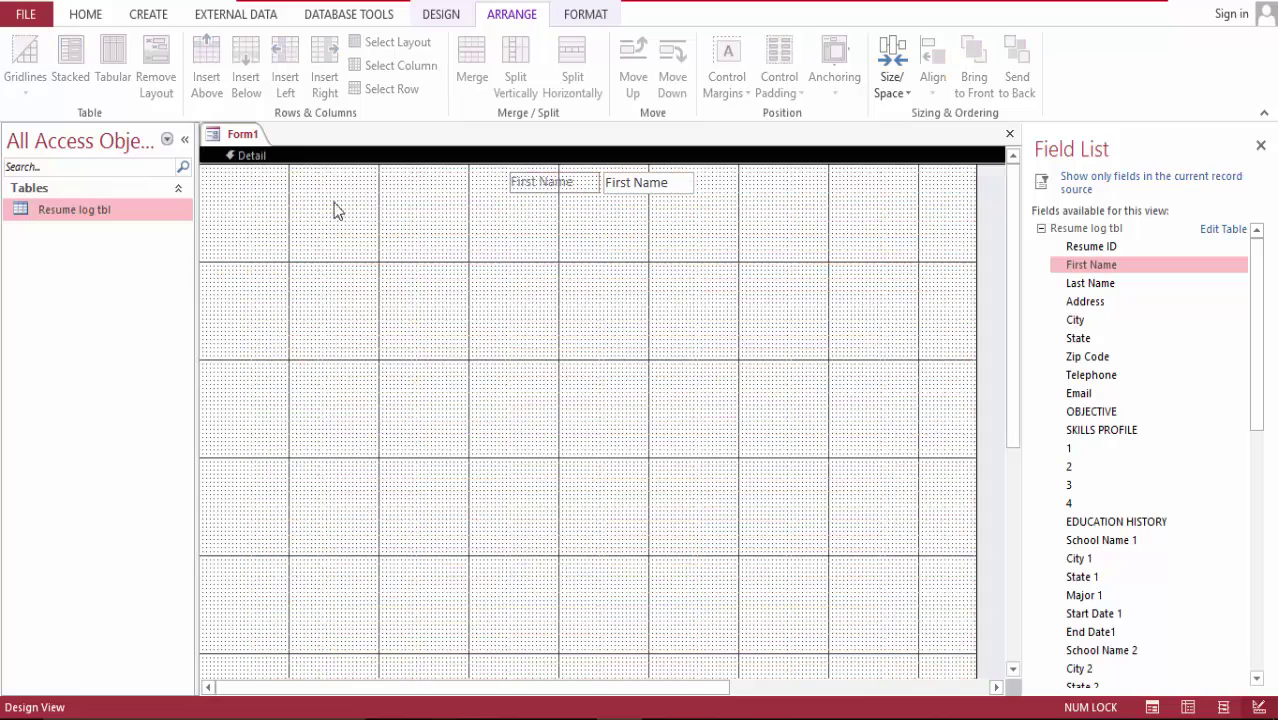
- Move the First Name label and text box back to the layout's first two columns and close the Property Sheet
double_click(540, 182)
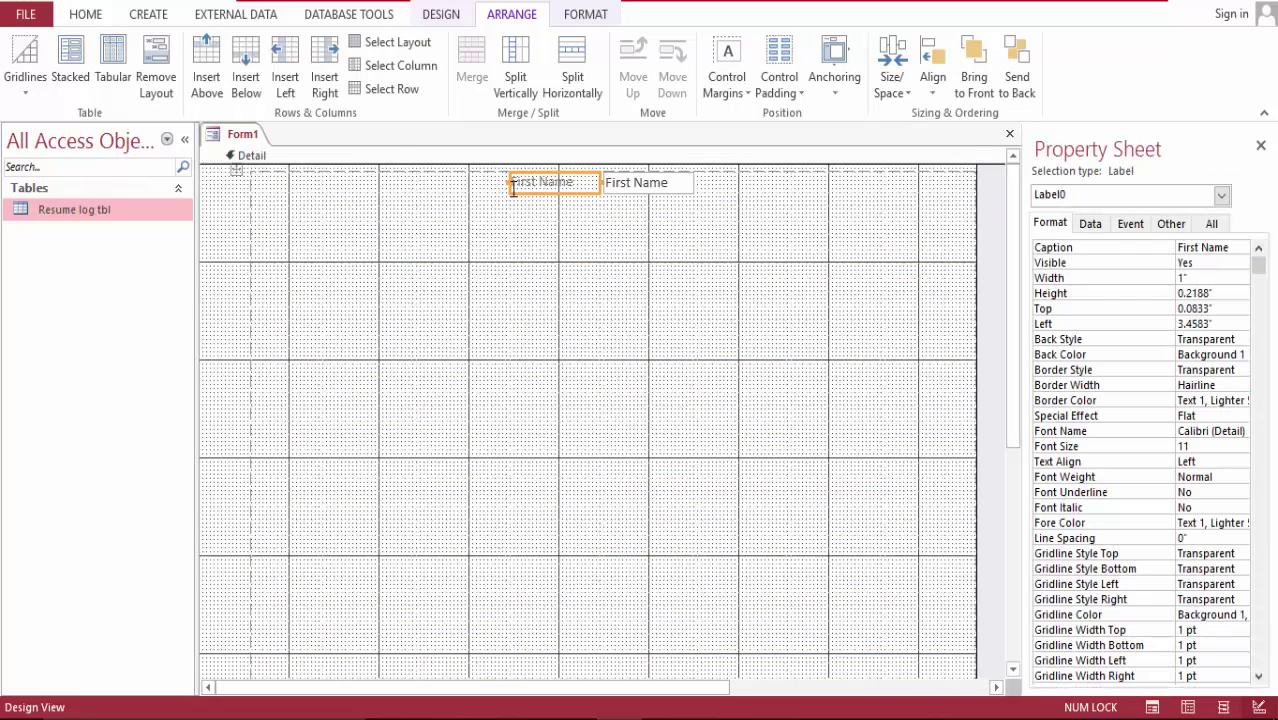
click(513, 188)
drag(528, 194, 322, 170)
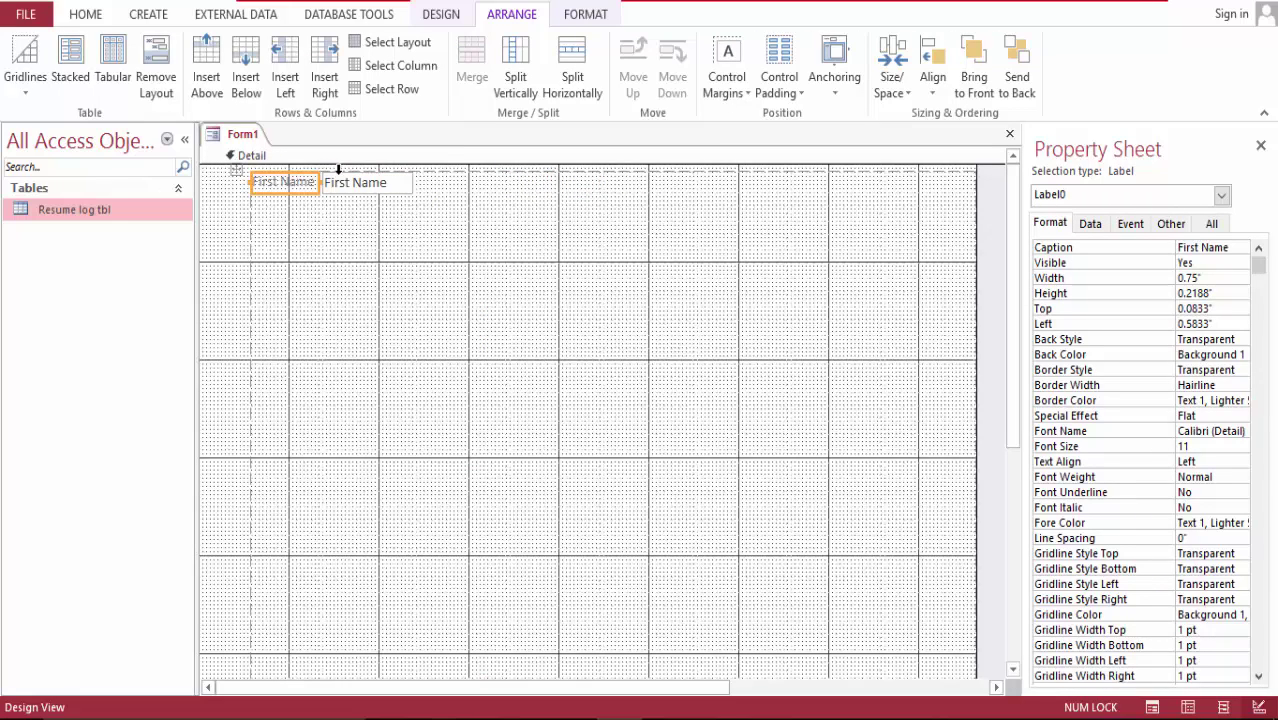
click(1259, 147)
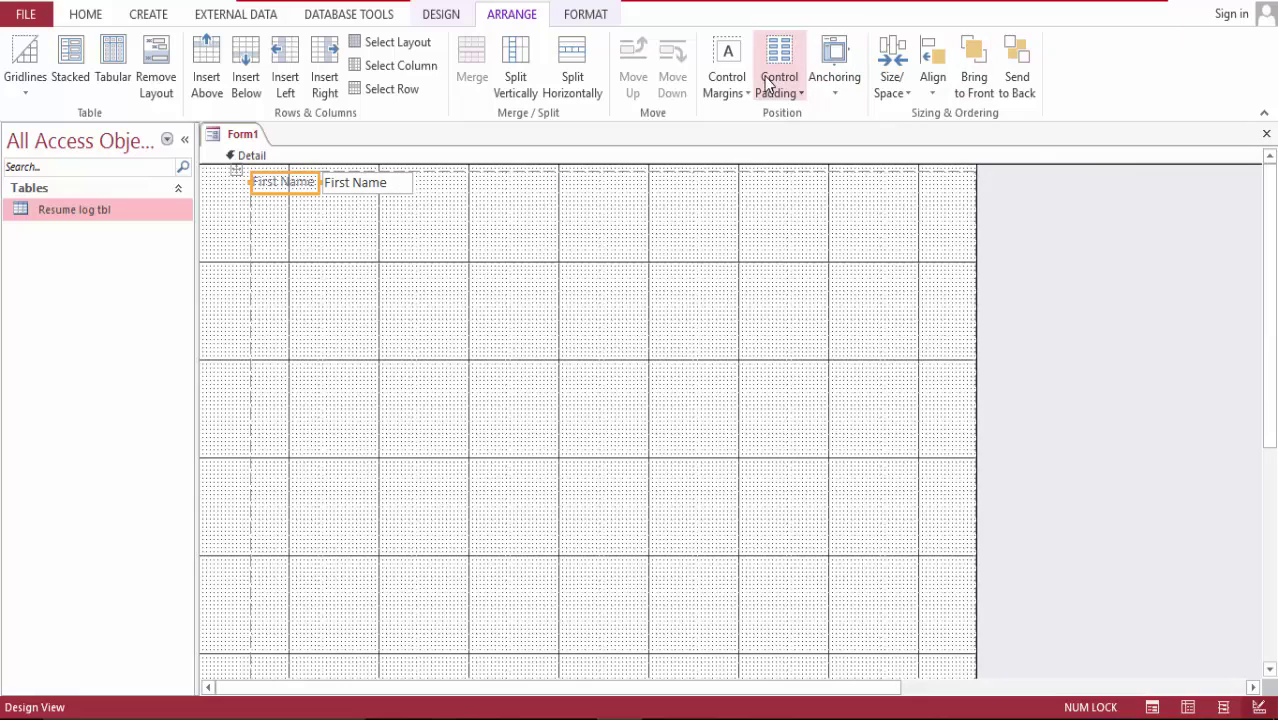
- Show the list of available fields and add the Last Name field beside First Name in the layout's first row
click(575, 18)
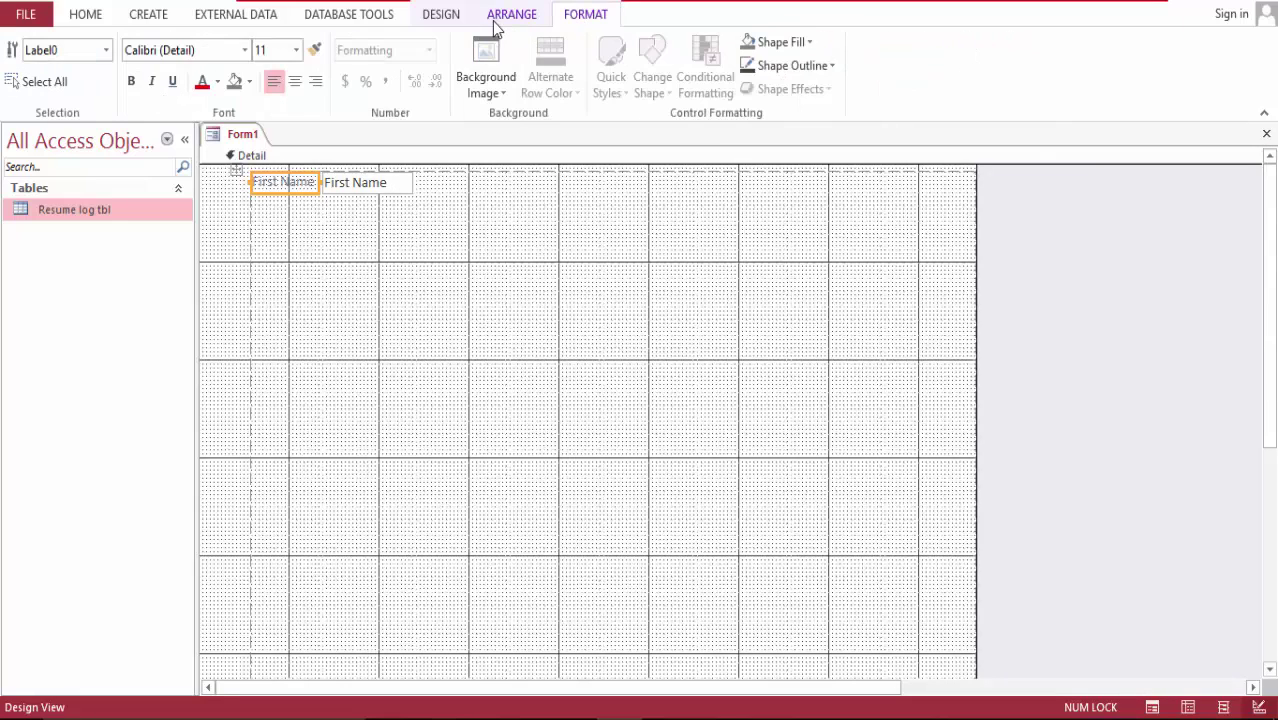
click(456, 20)
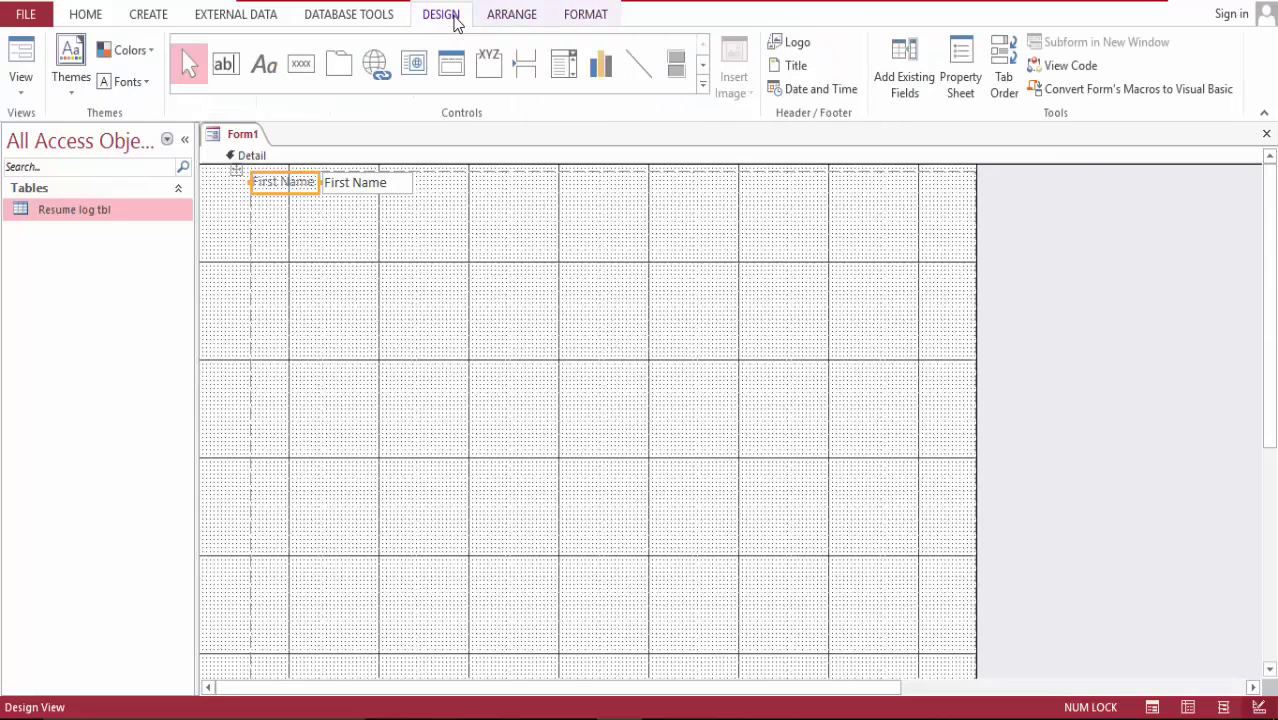
click(902, 87)
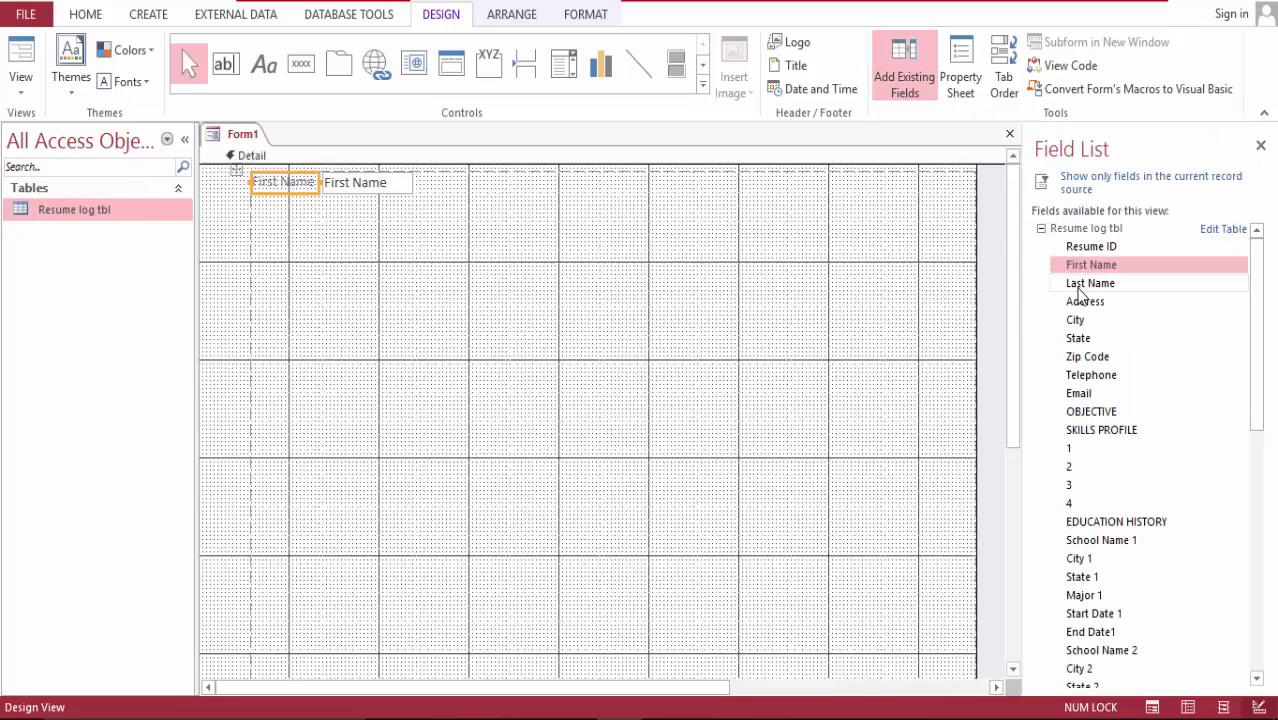
drag(1079, 293, 453, 182)
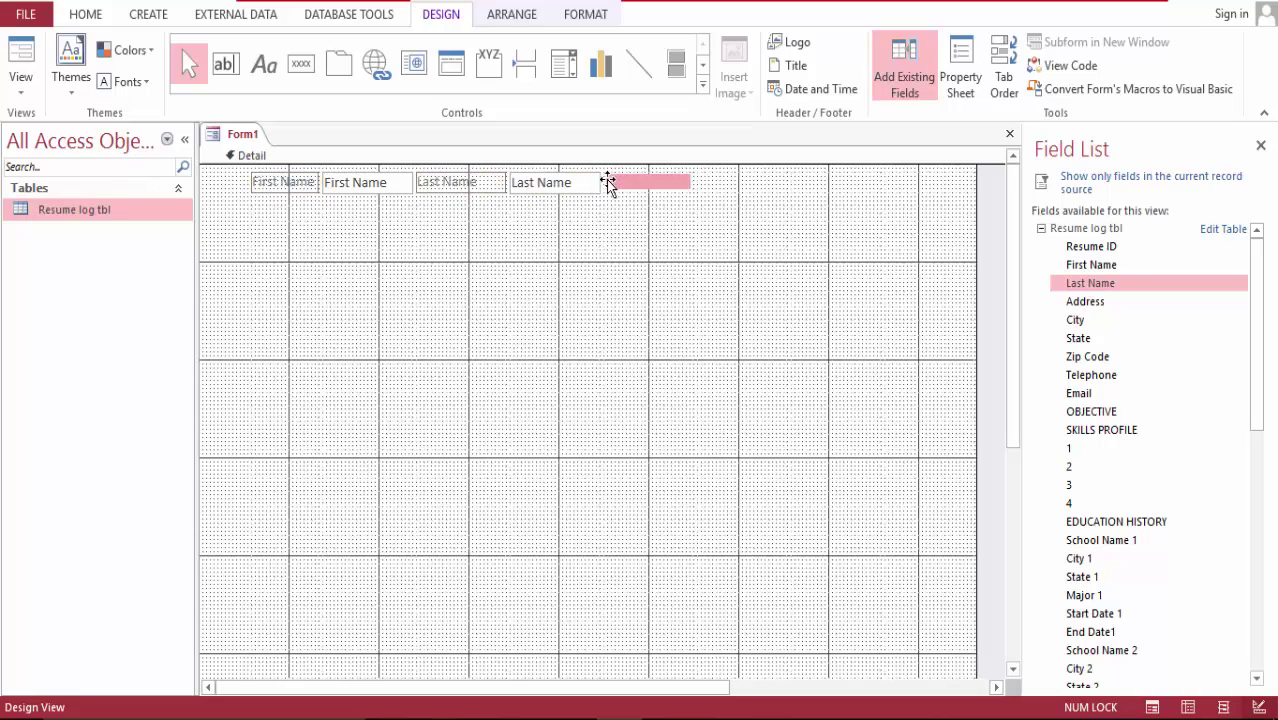
- Move the Last Name label and text box one column over and split the empty cell before them horizontally
drag(607, 183, 608, 184)
click(452, 185)
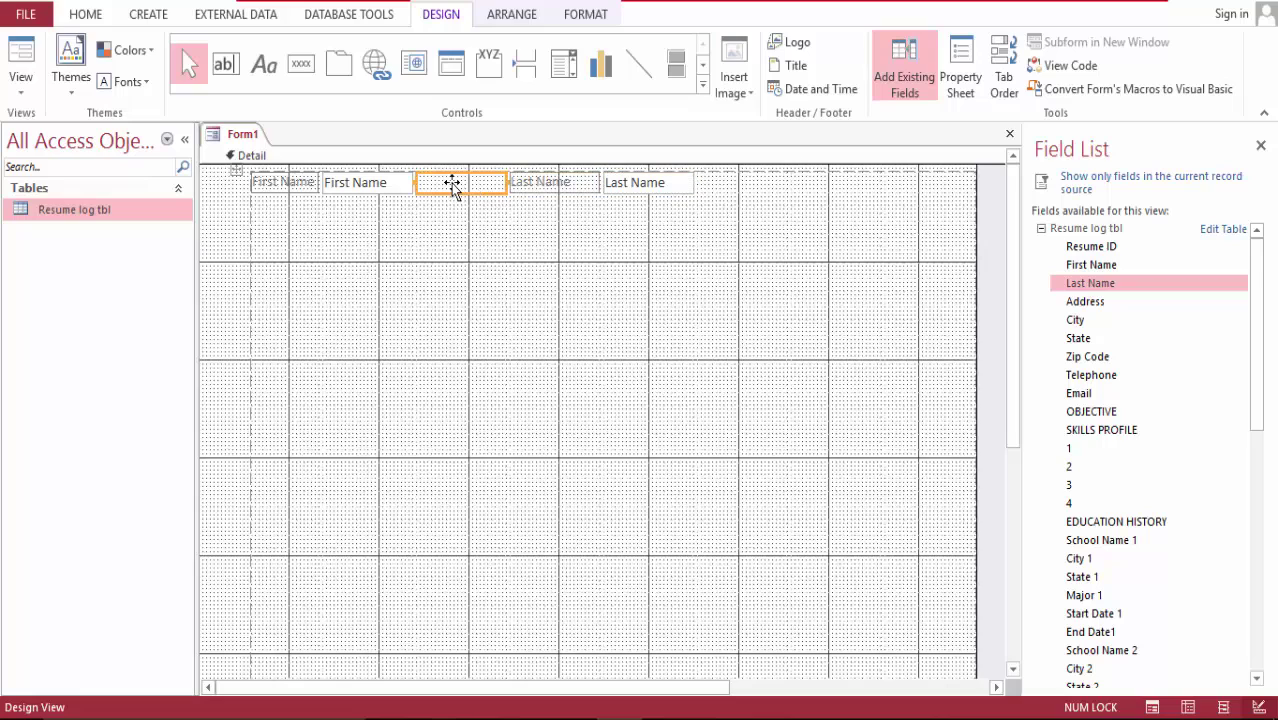
click(510, 20)
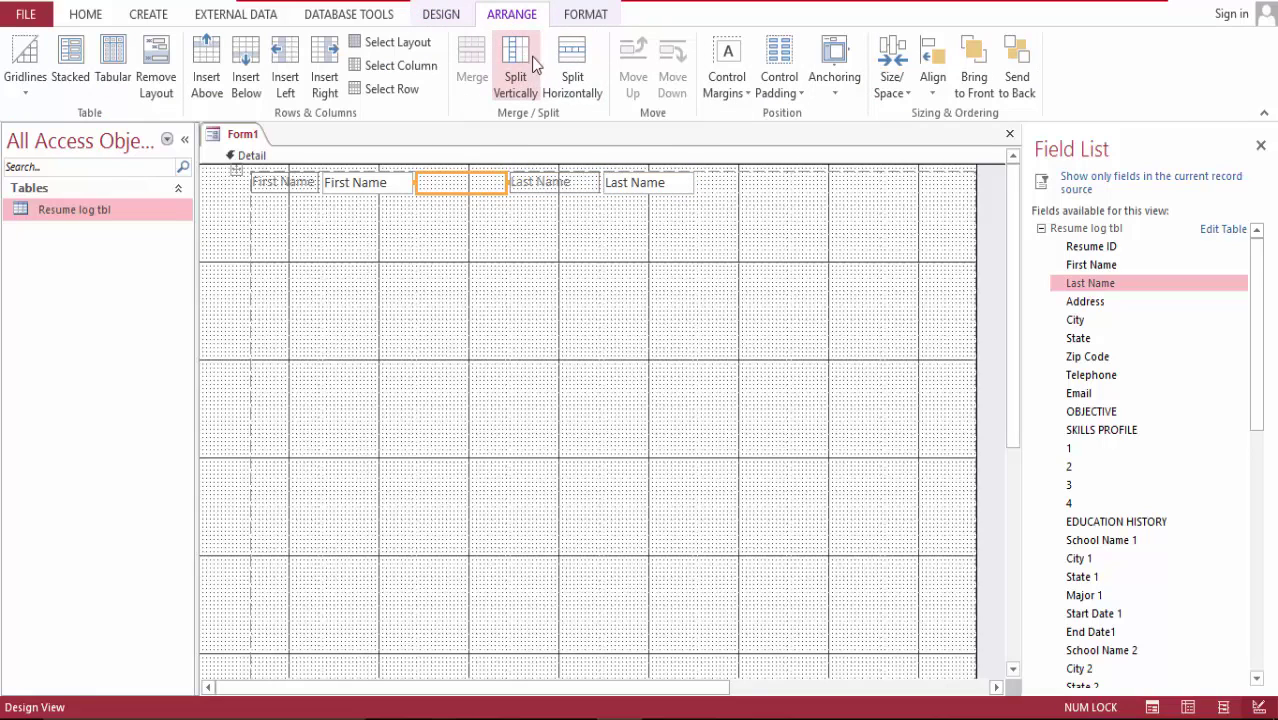
click(575, 66)
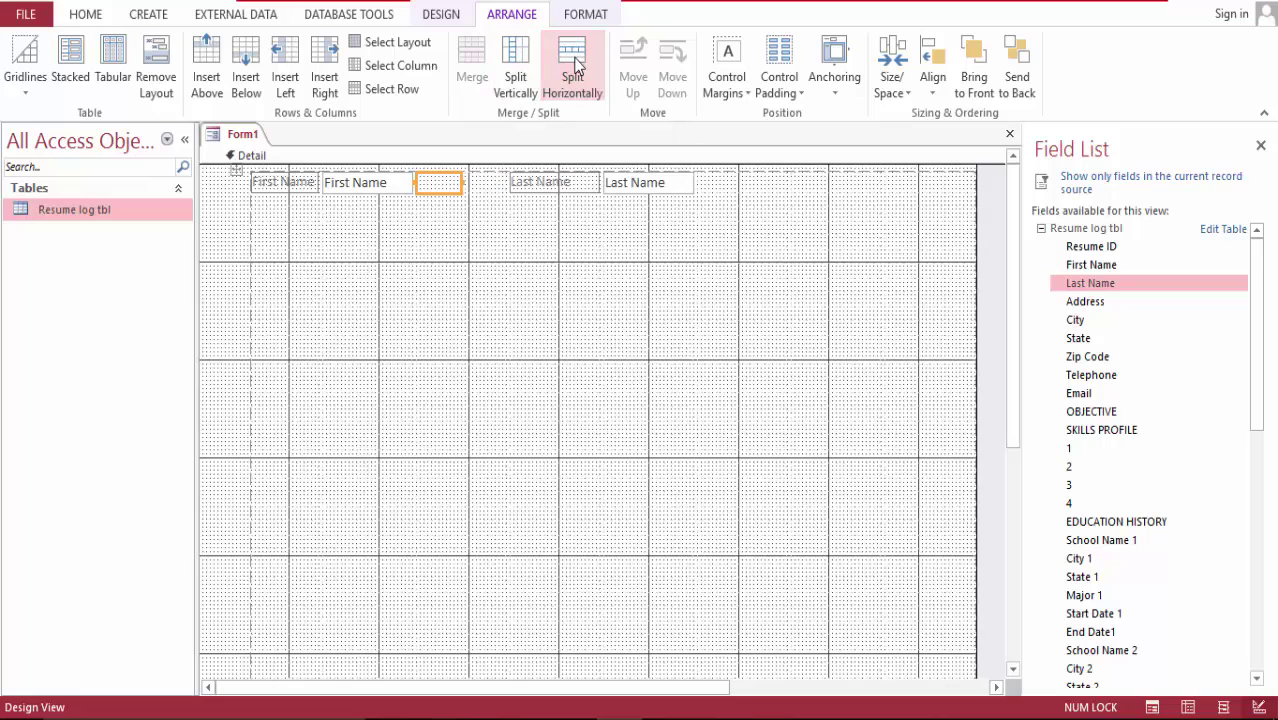
- Move the Last Name label into the second half of the split cell, beside its text box
click(481, 187)
click(481, 167)
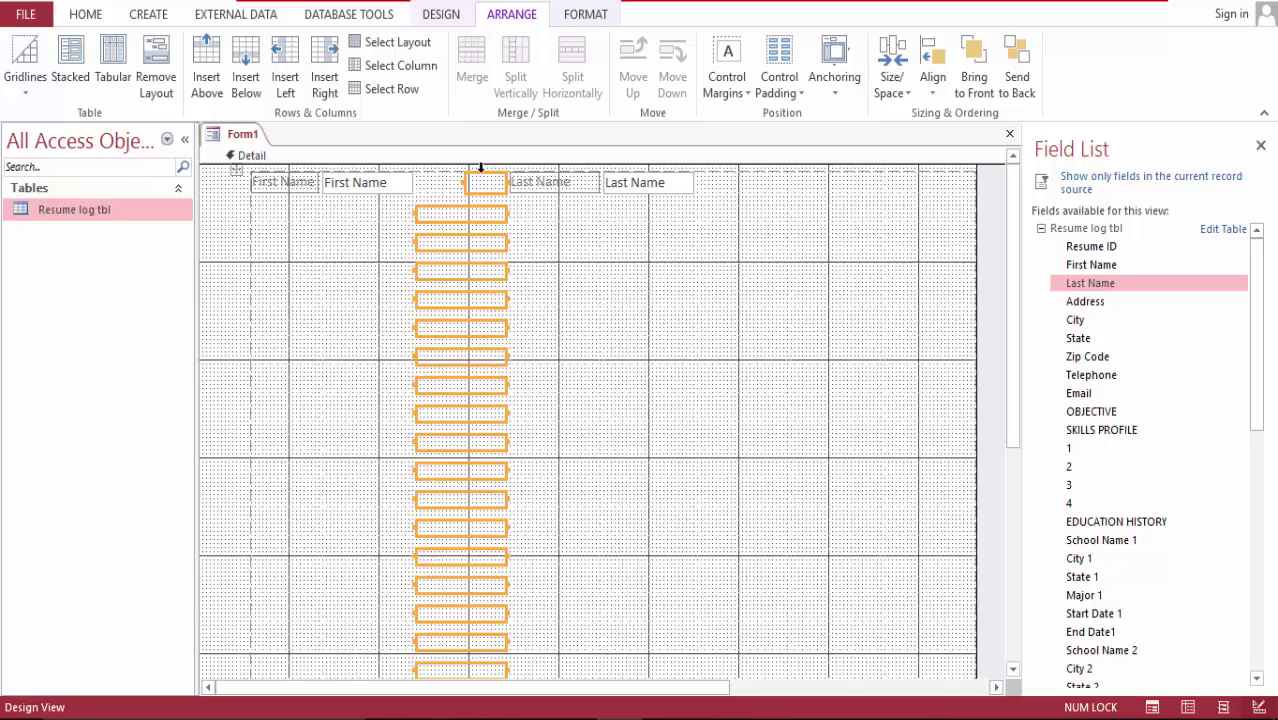
click(533, 185)
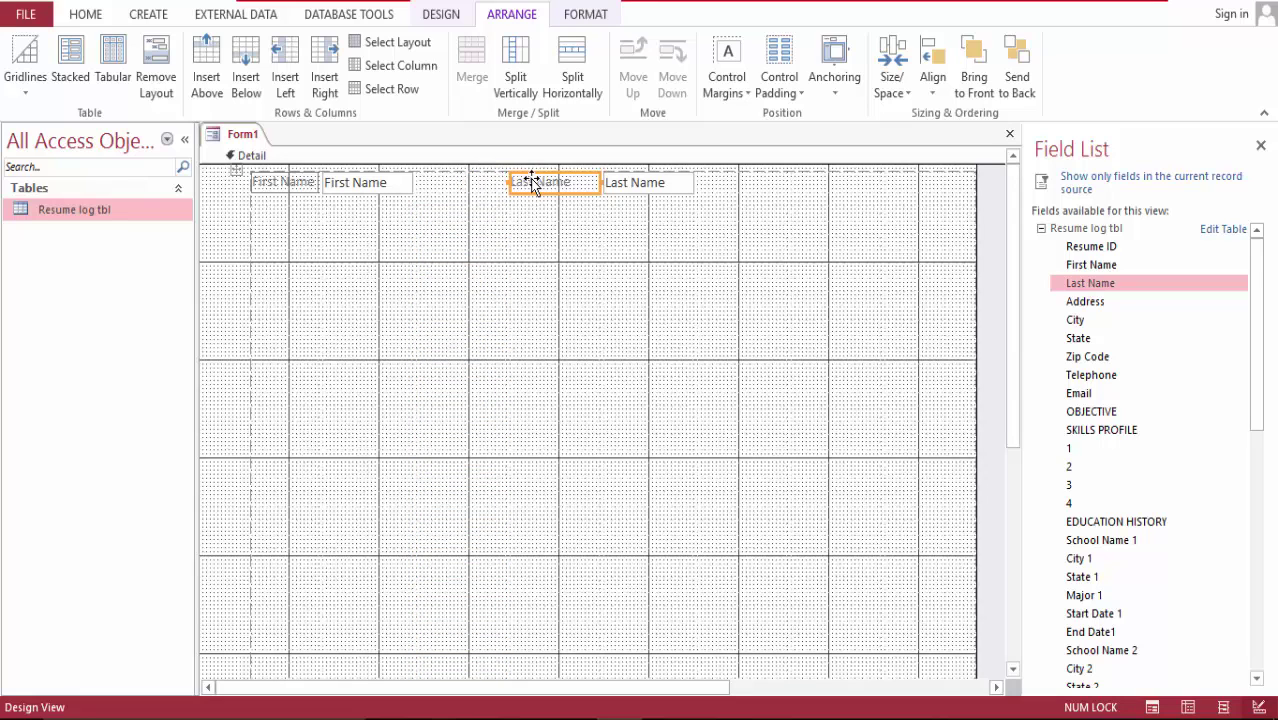
drag(540, 187, 484, 190)
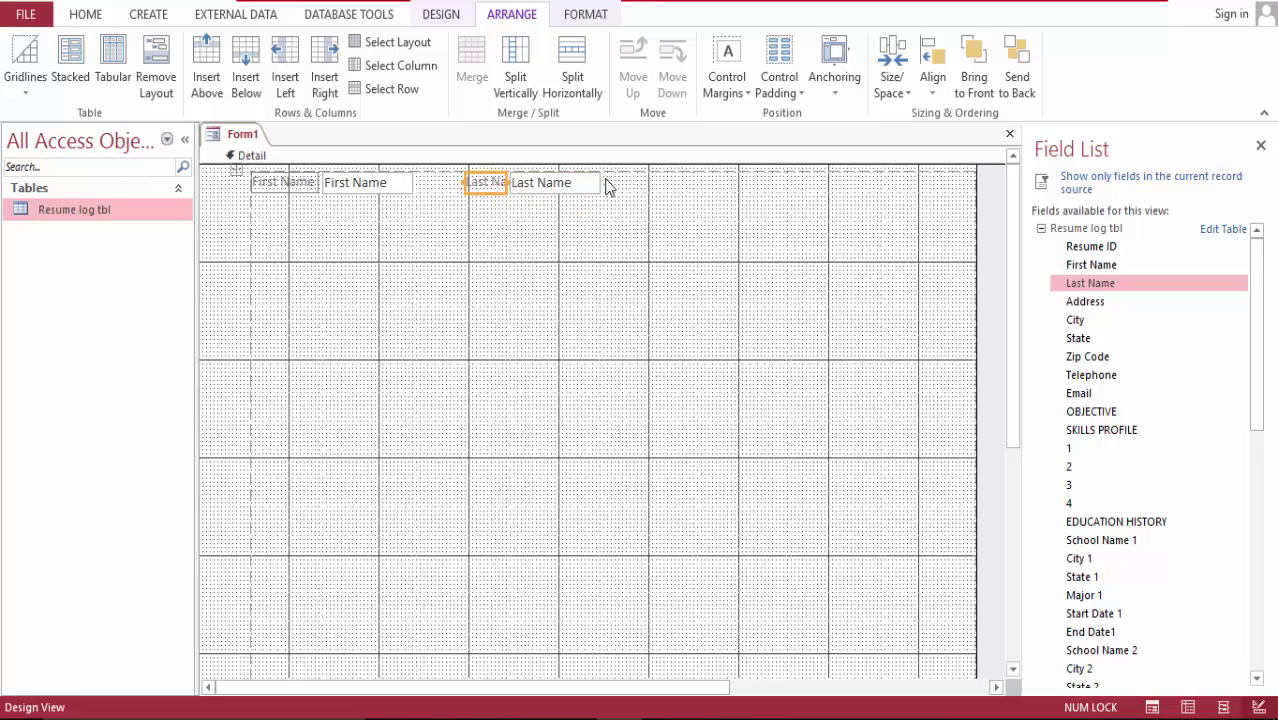
- Widen the Last Name label to fit its full caption and add the Address field in the row below First Name
click(499, 182)
click(528, 190)
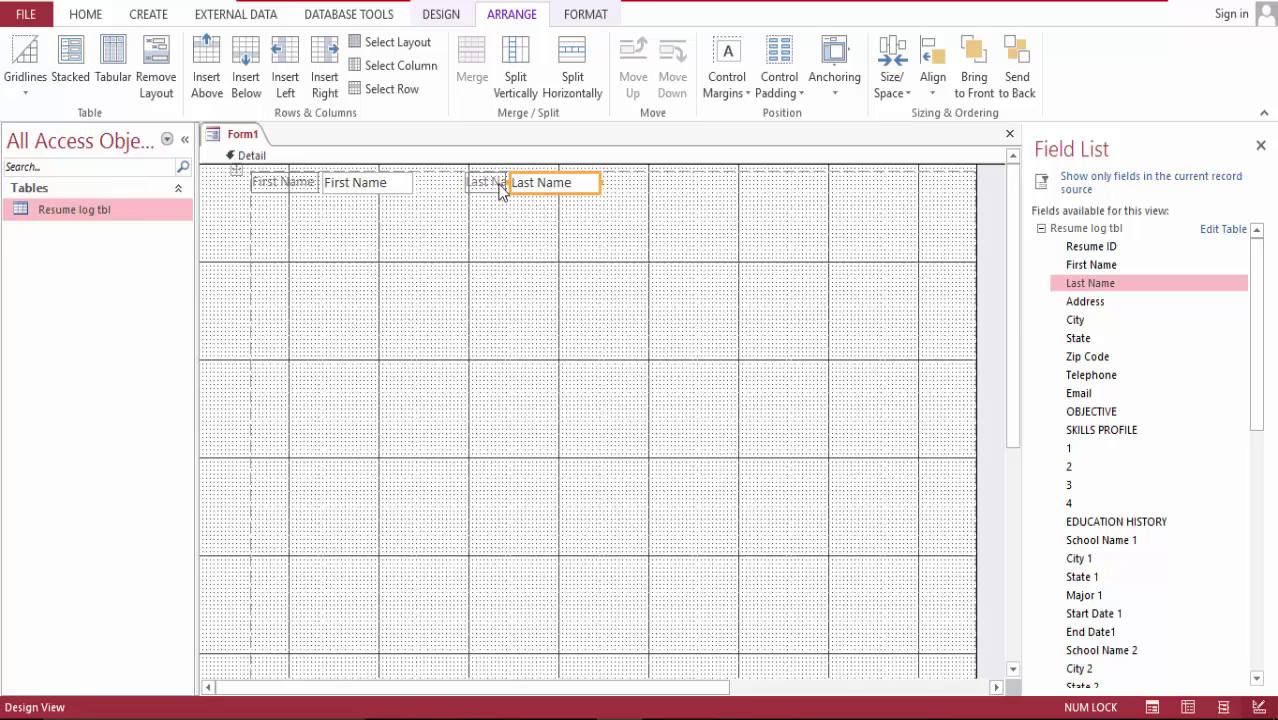
drag(502, 190, 556, 180)
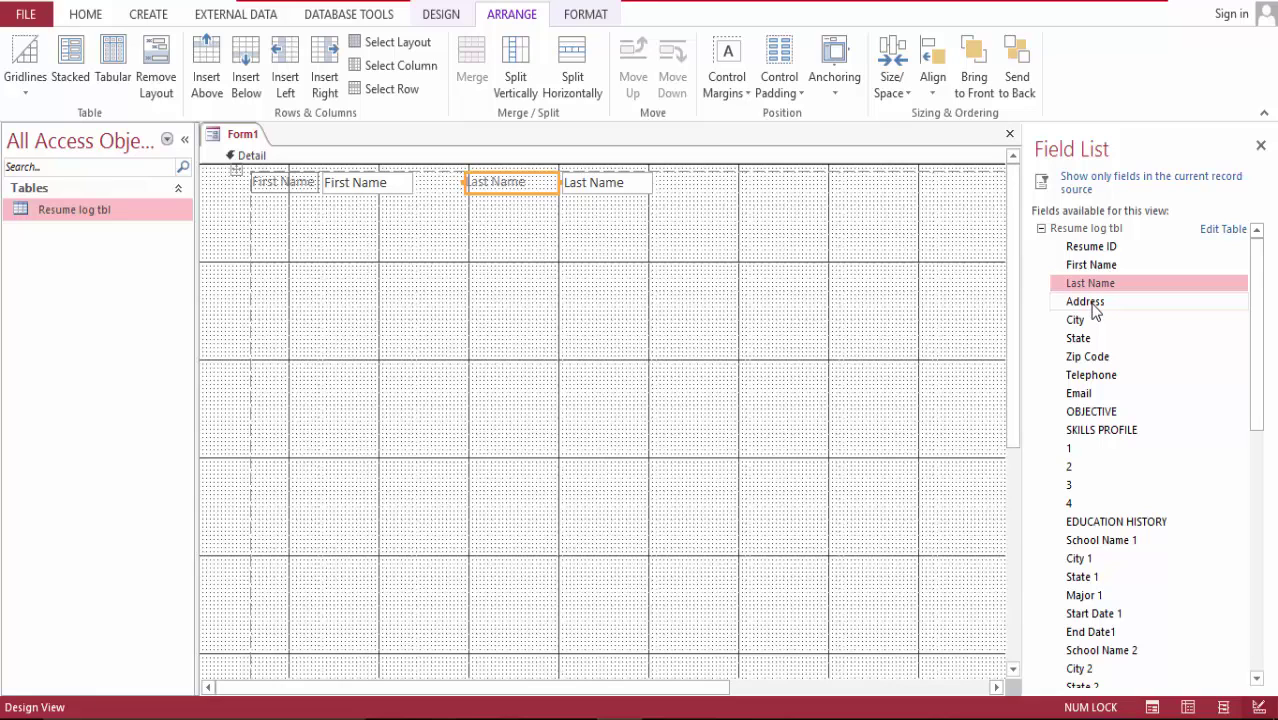
drag(1094, 312, 314, 222)
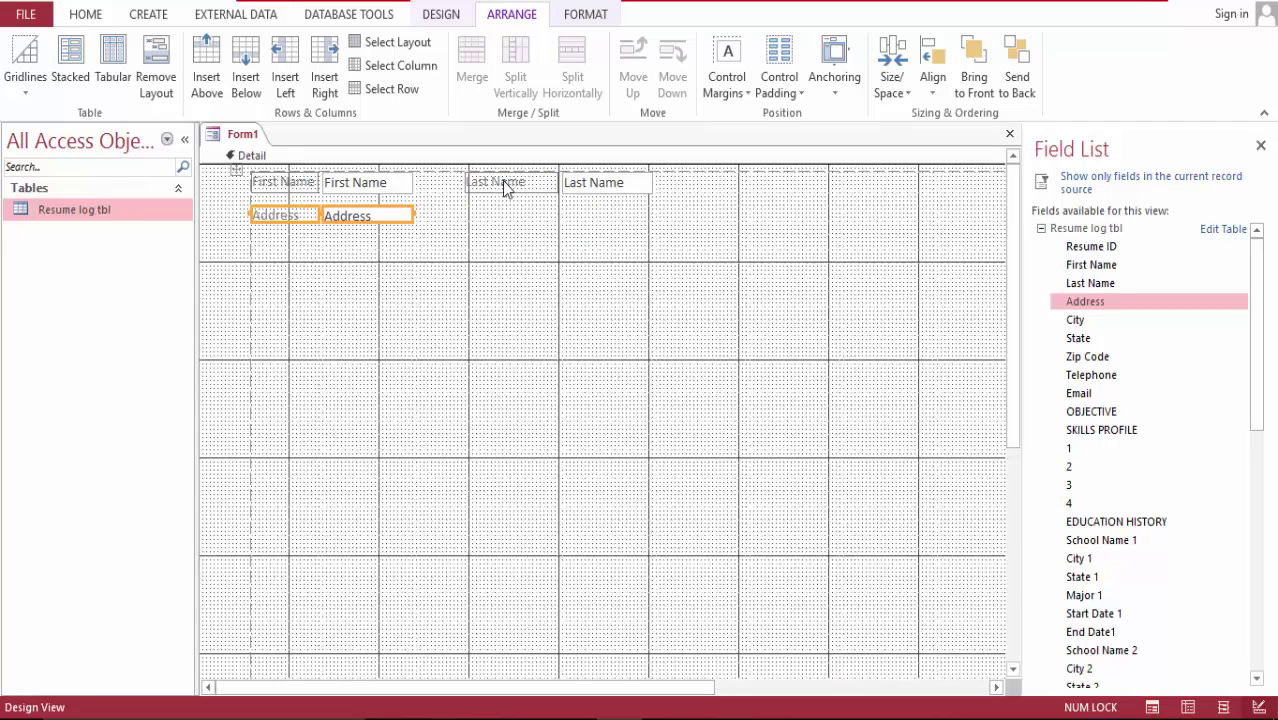
- Undo the latest changes back to First Name alone and redo only the insertion of the Last Name field beside it
key(ctrl+z)
key(ctrl+z)
key(ctrl+z)
key(ctrl+z)
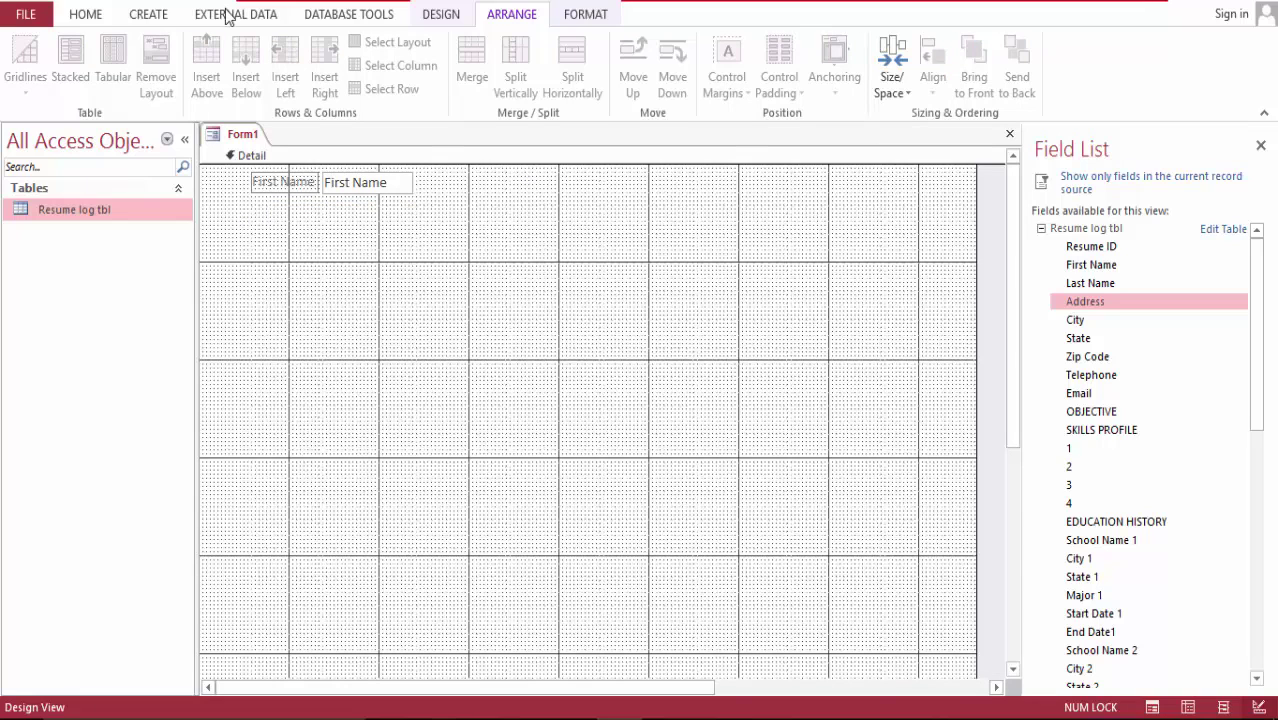
key(ctrl+y)
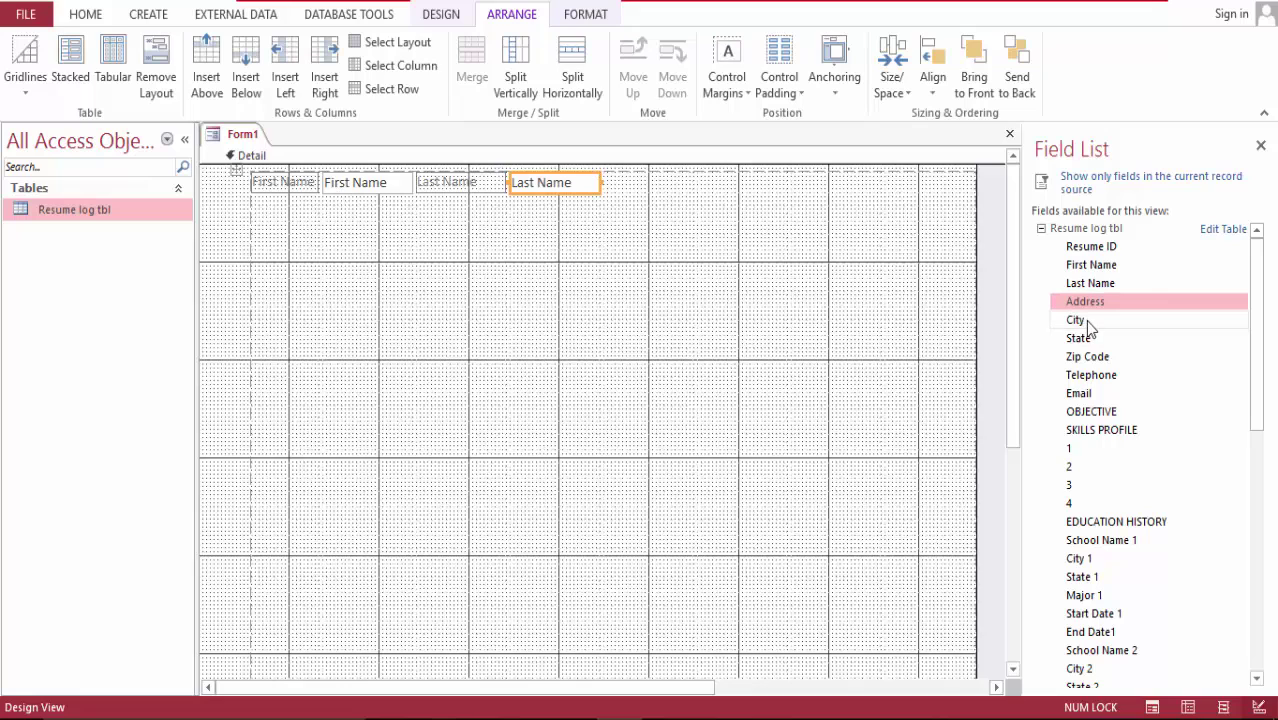
- Add the Address field below First Name and move its label and text box down to the layout's third row
drag(1097, 306, 305, 214)
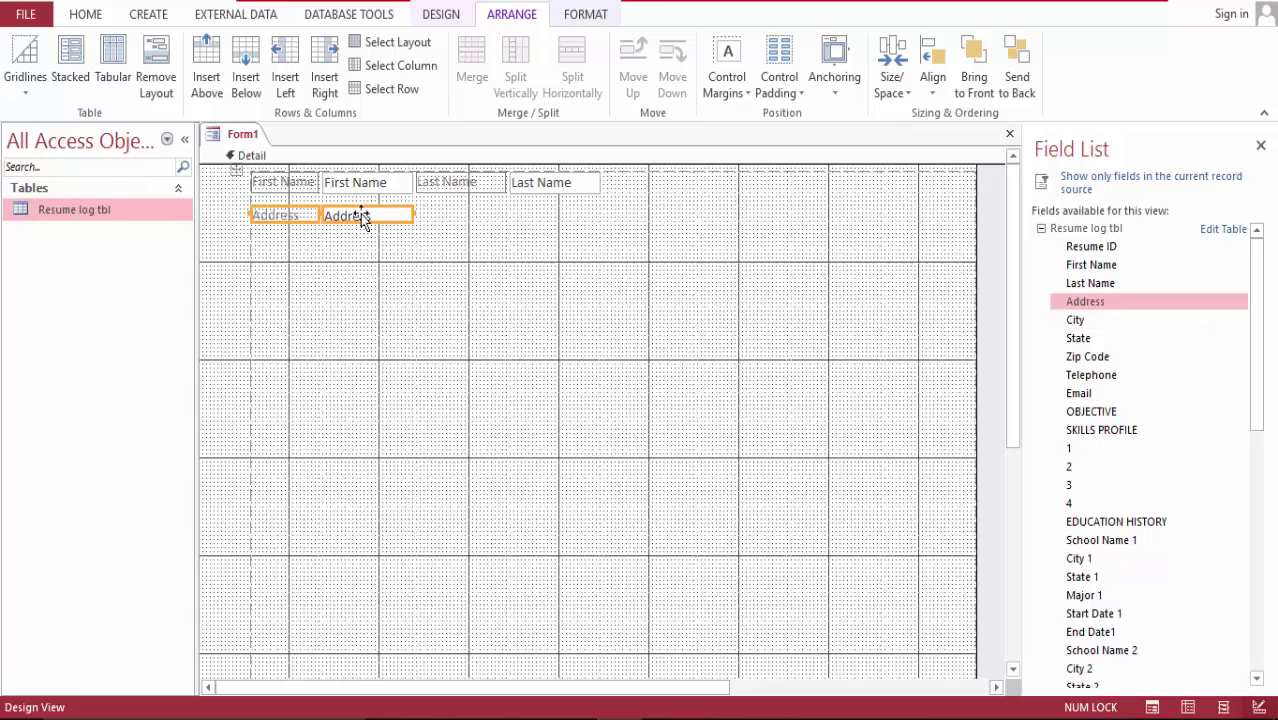
drag(370, 216, 281, 240)
click(281, 240)
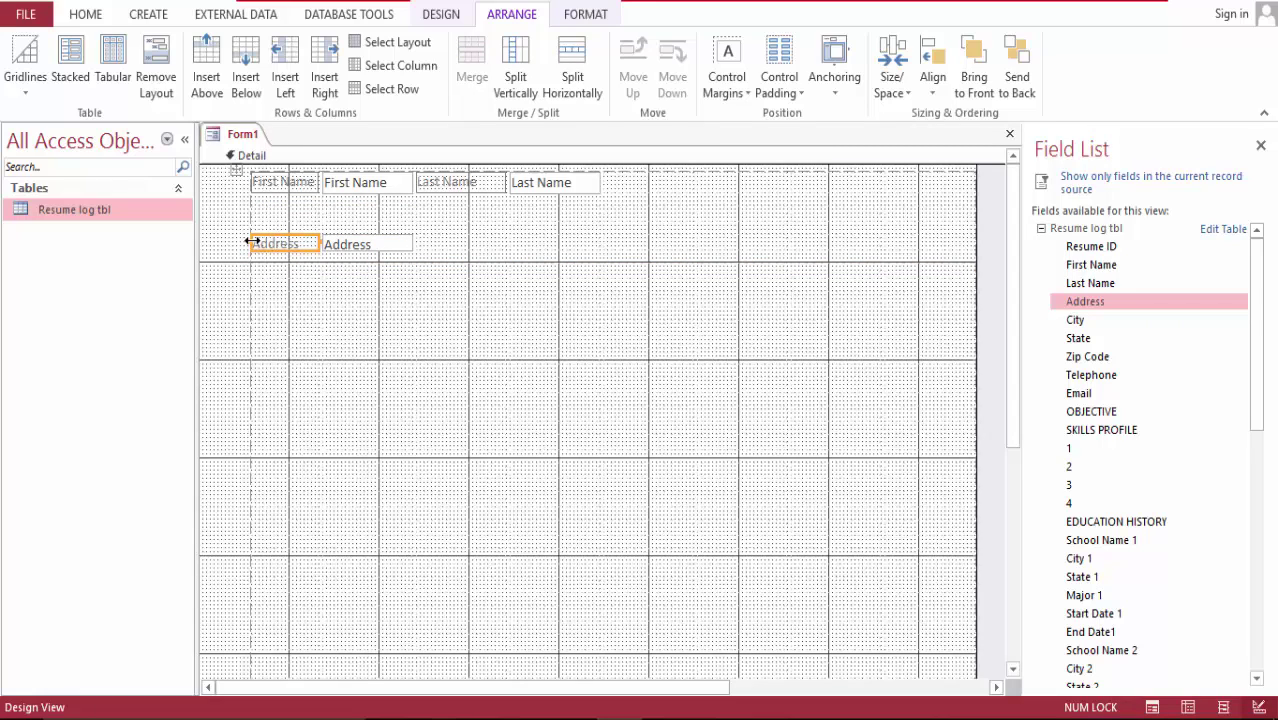
click(307, 265)
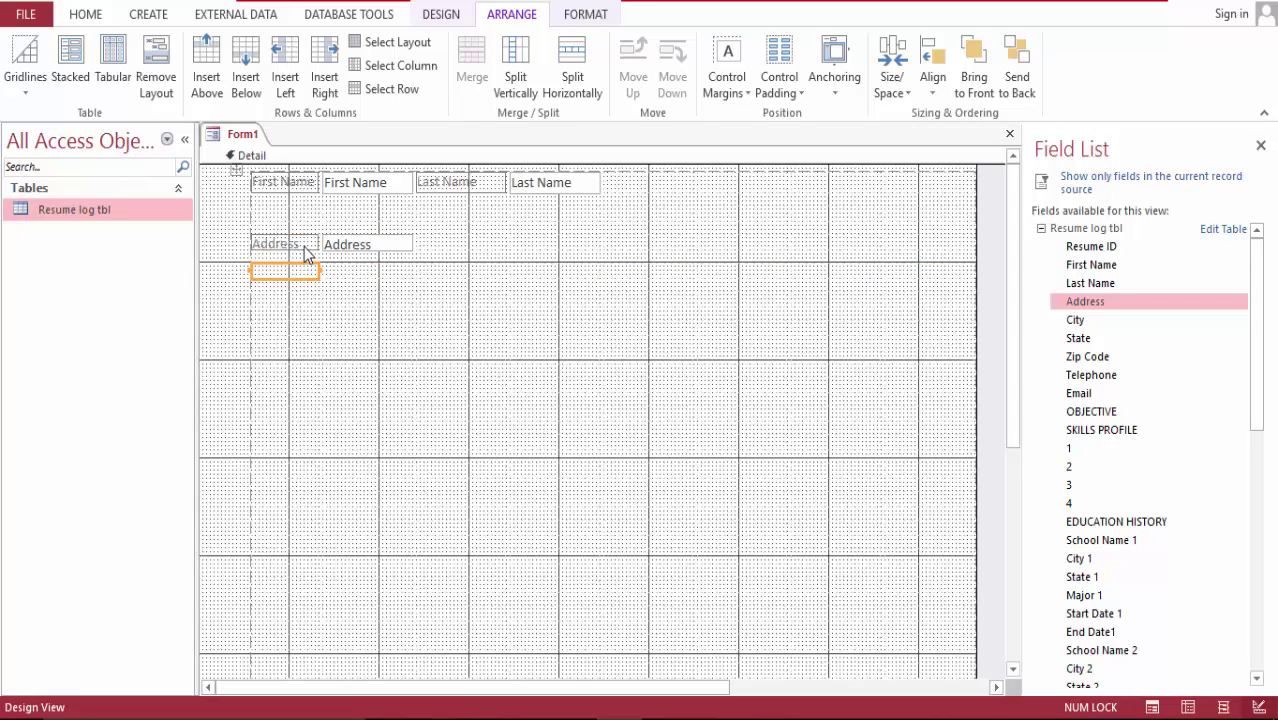
click(307, 248)
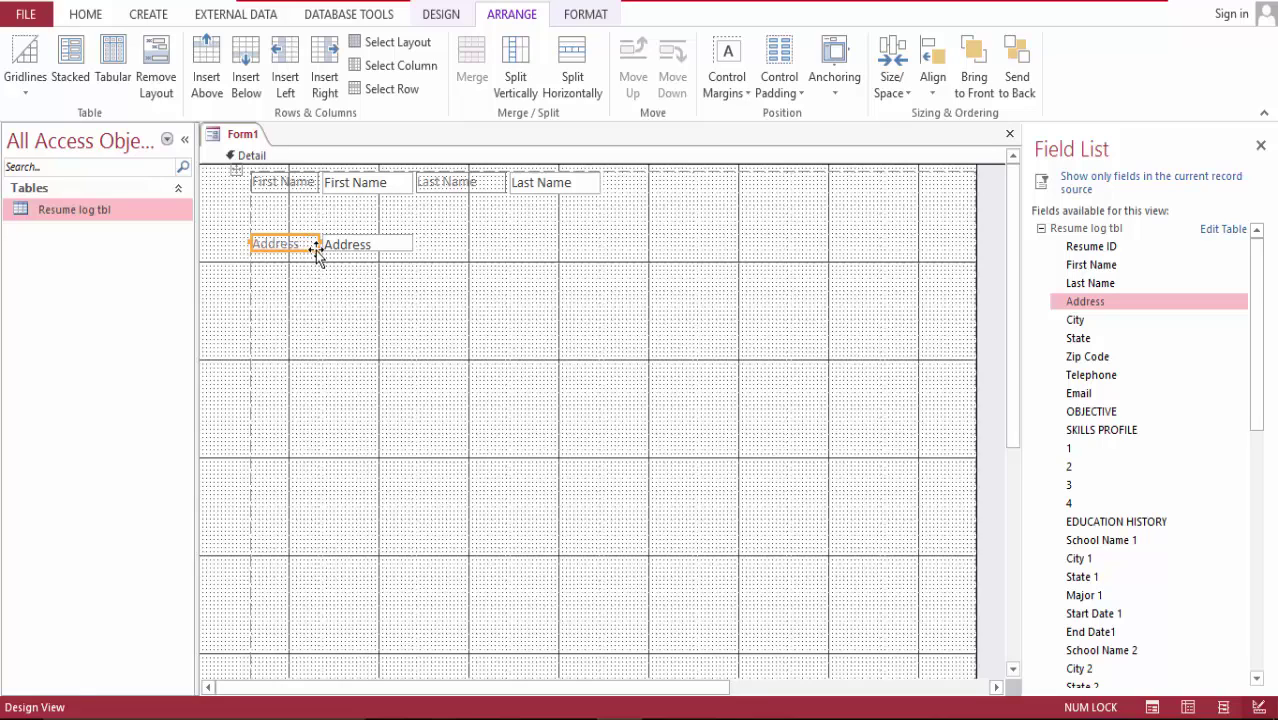
- Try the Address label and text box in the second row, and move them down to the layout's fourth row
drag(314, 252, 310, 214)
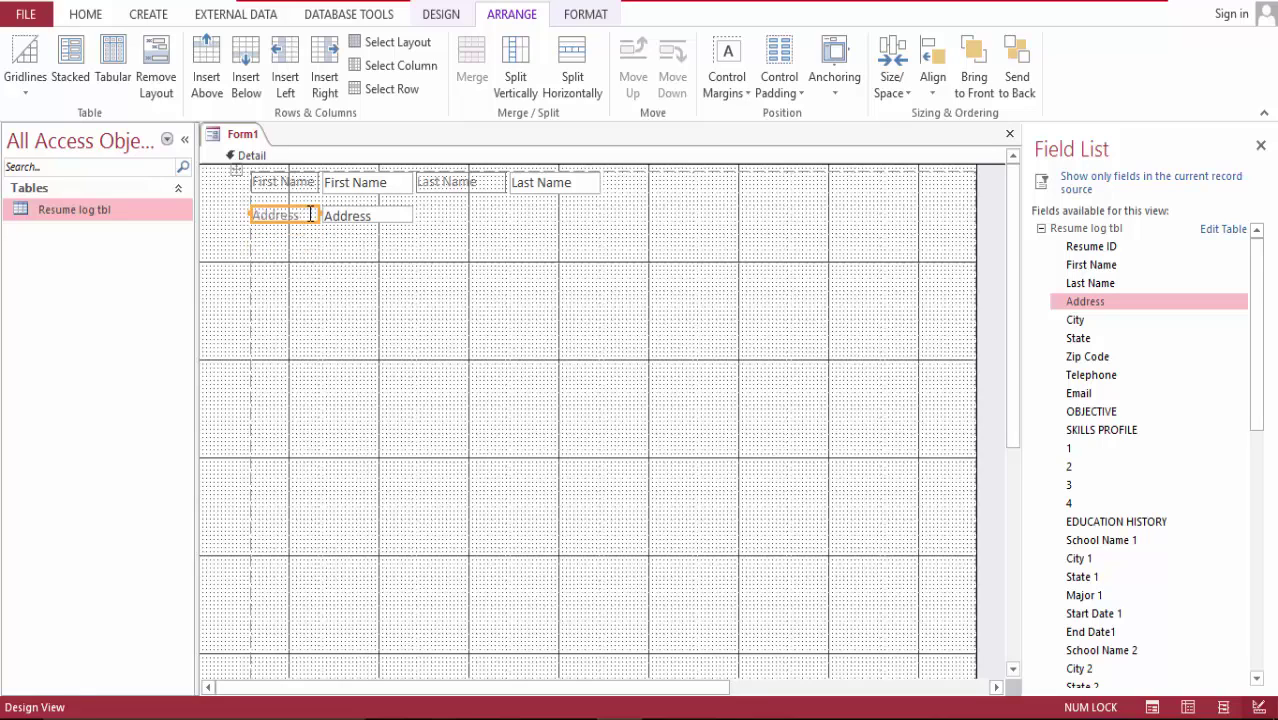
click(352, 219)
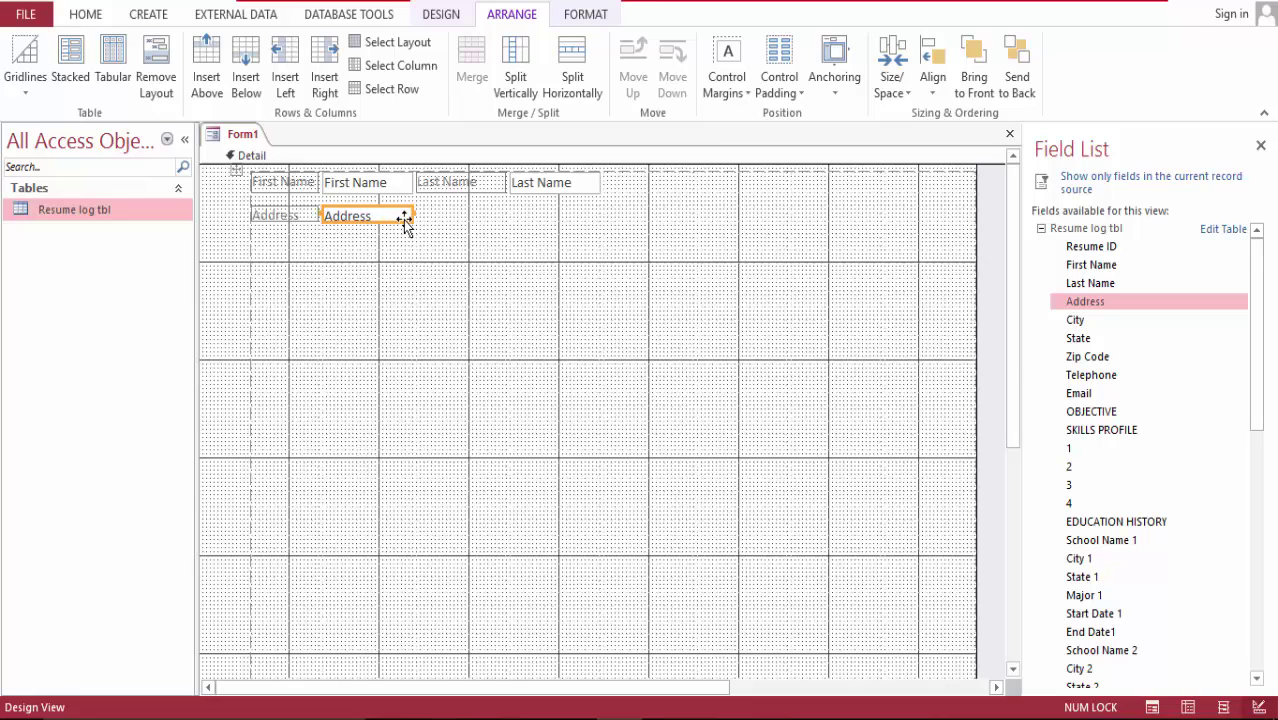
drag(402, 222, 405, 271)
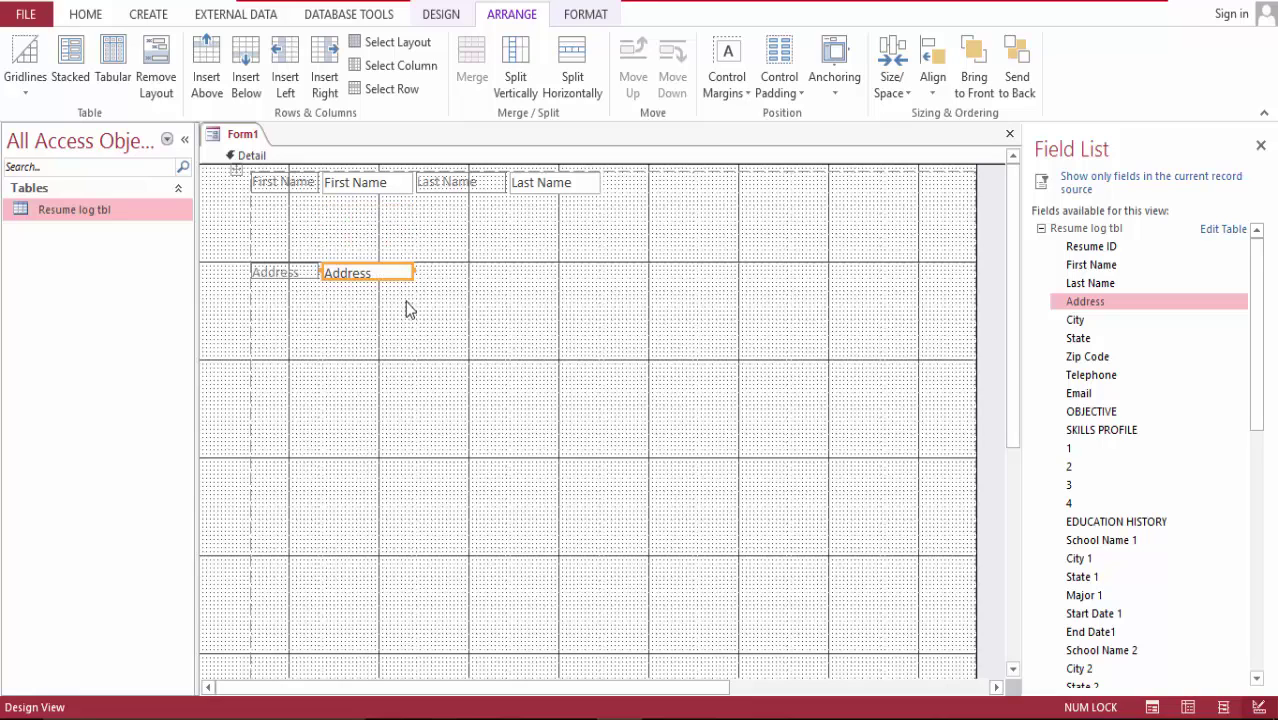
click(408, 304)
- Try applying a Tabular layout to the Address text box and undo the change
right_click(345, 275)
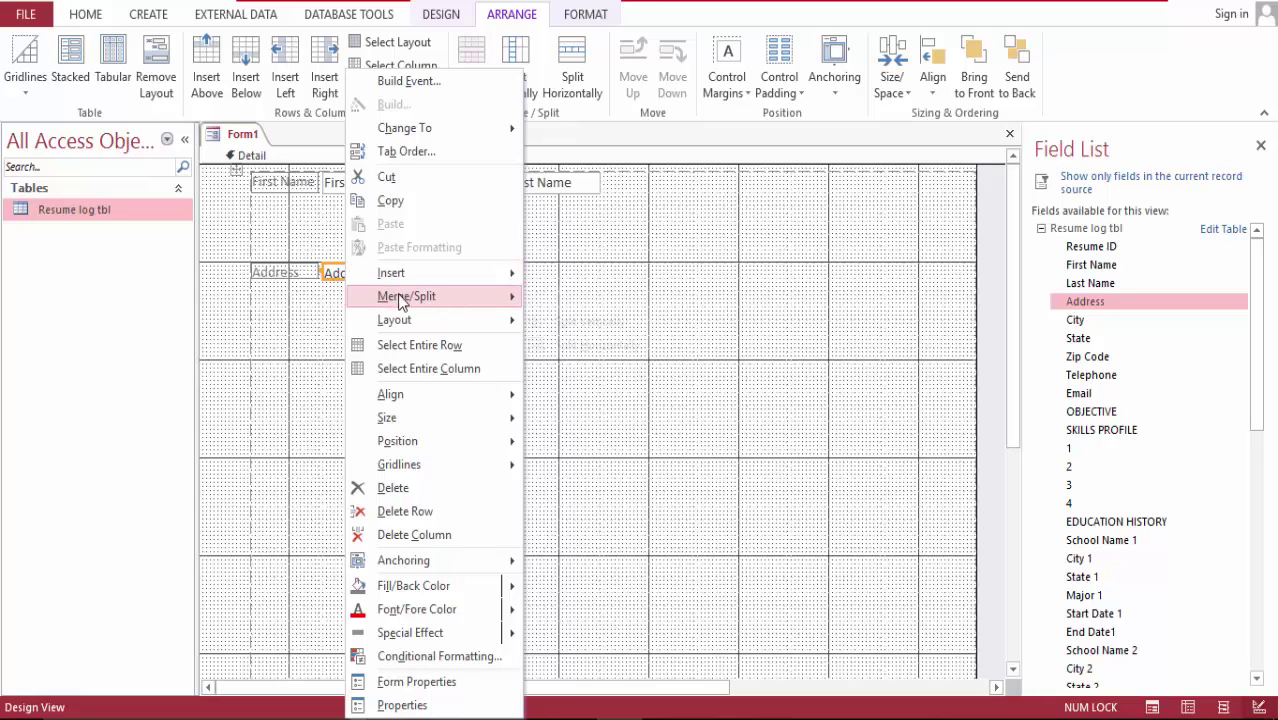
mouse_move(400, 302)
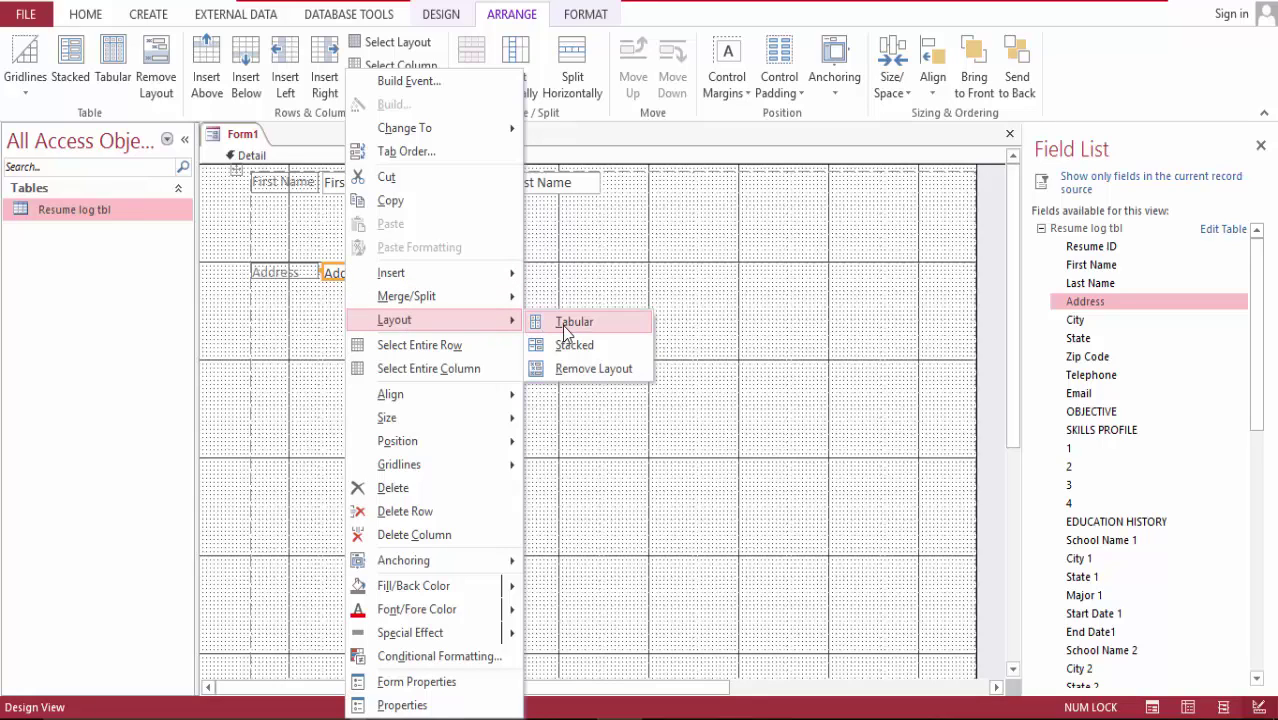
click(565, 330)
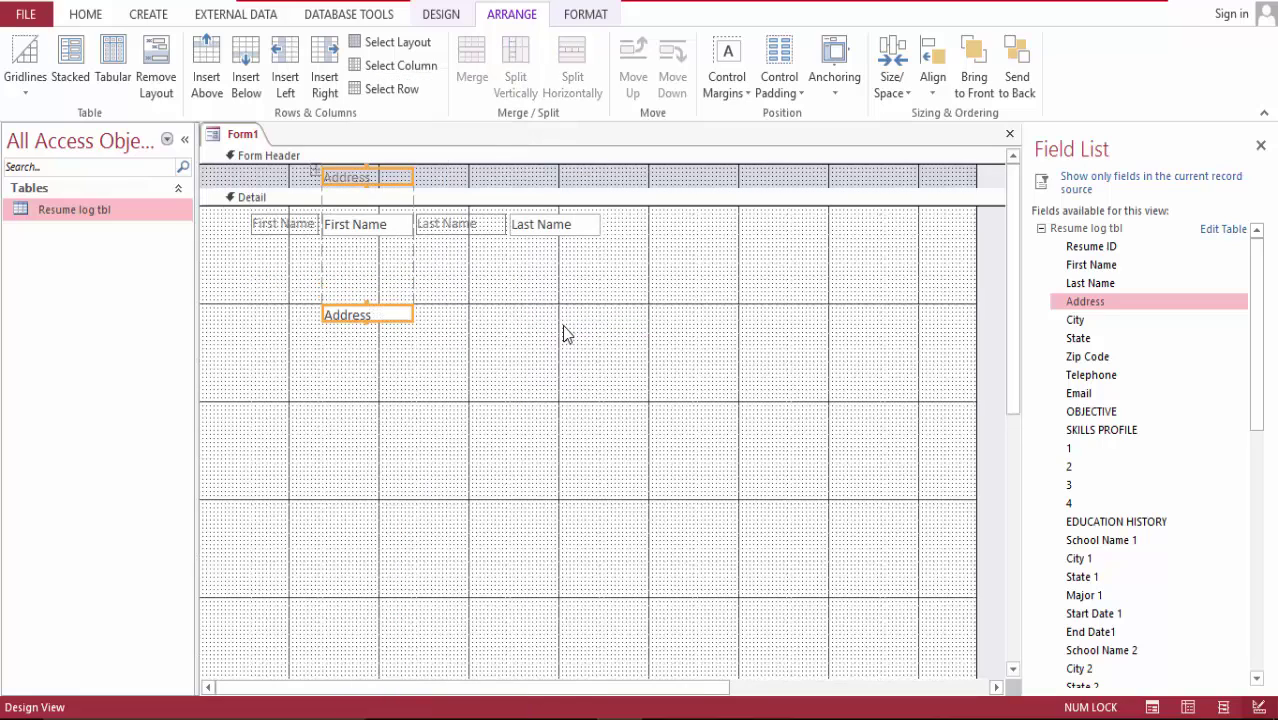
key(ctrl+z)
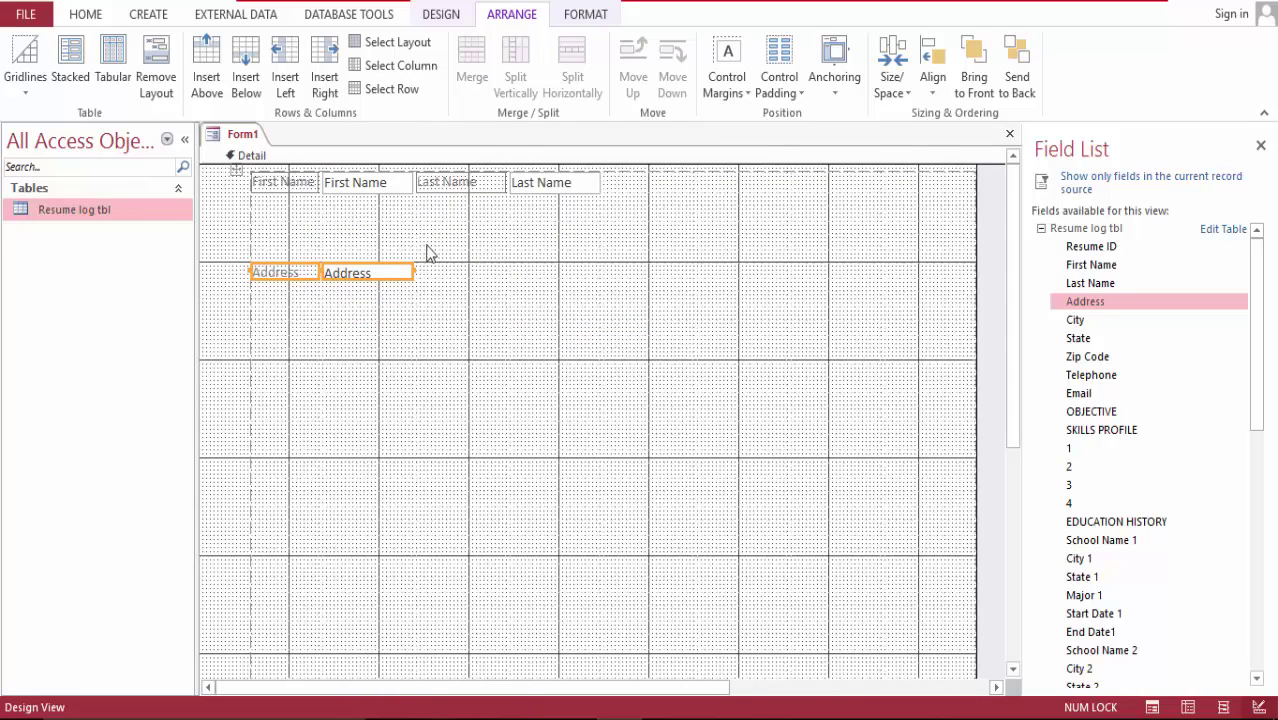
- Move the Address label and text box back up to the second row, directly below First Name
click(360, 305)
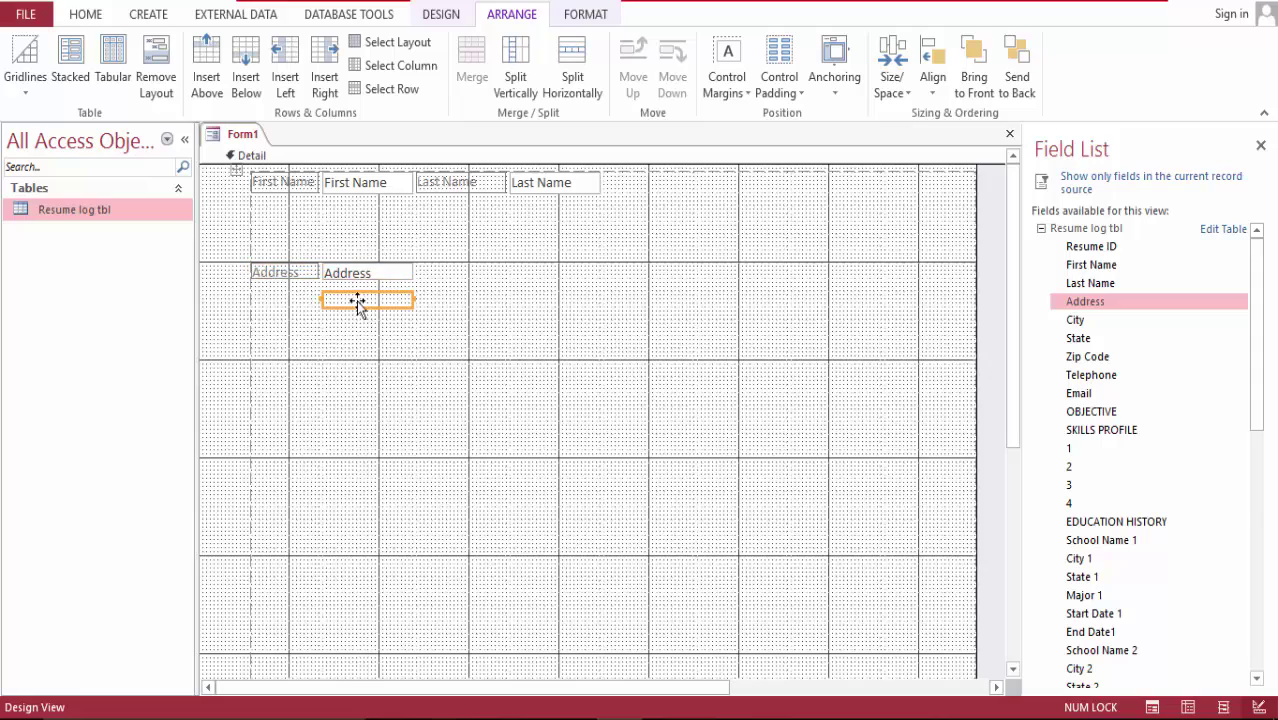
key(ctrl+a)
key(Delete)
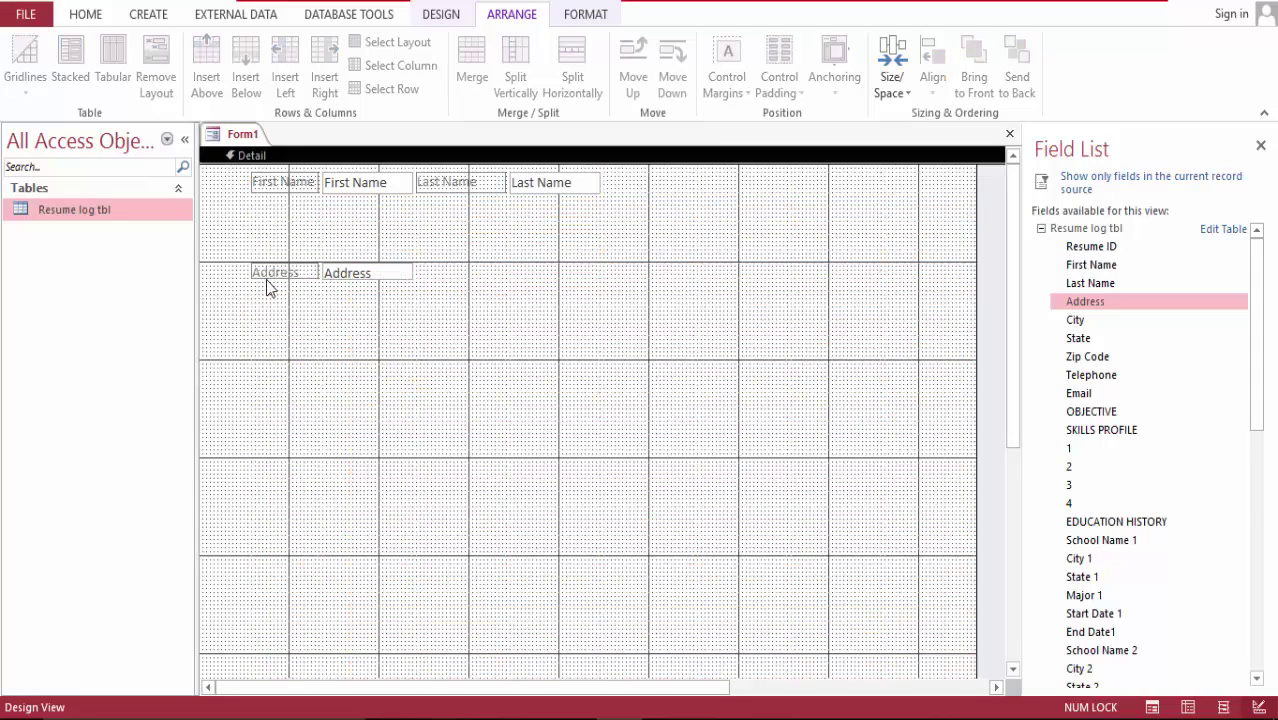
drag(280, 276, 281, 229)
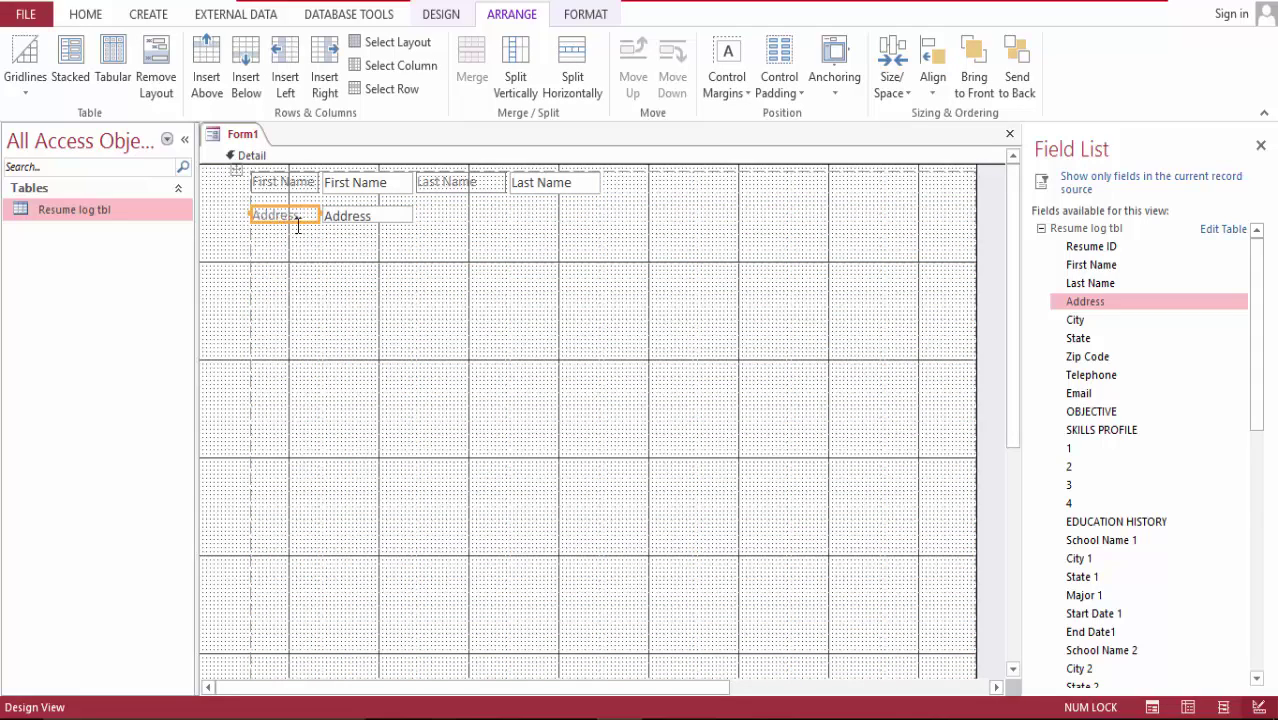
- Open the Property Sheet for the Address text box and move the Address label and text box down to the fourth row
double_click(366, 221)
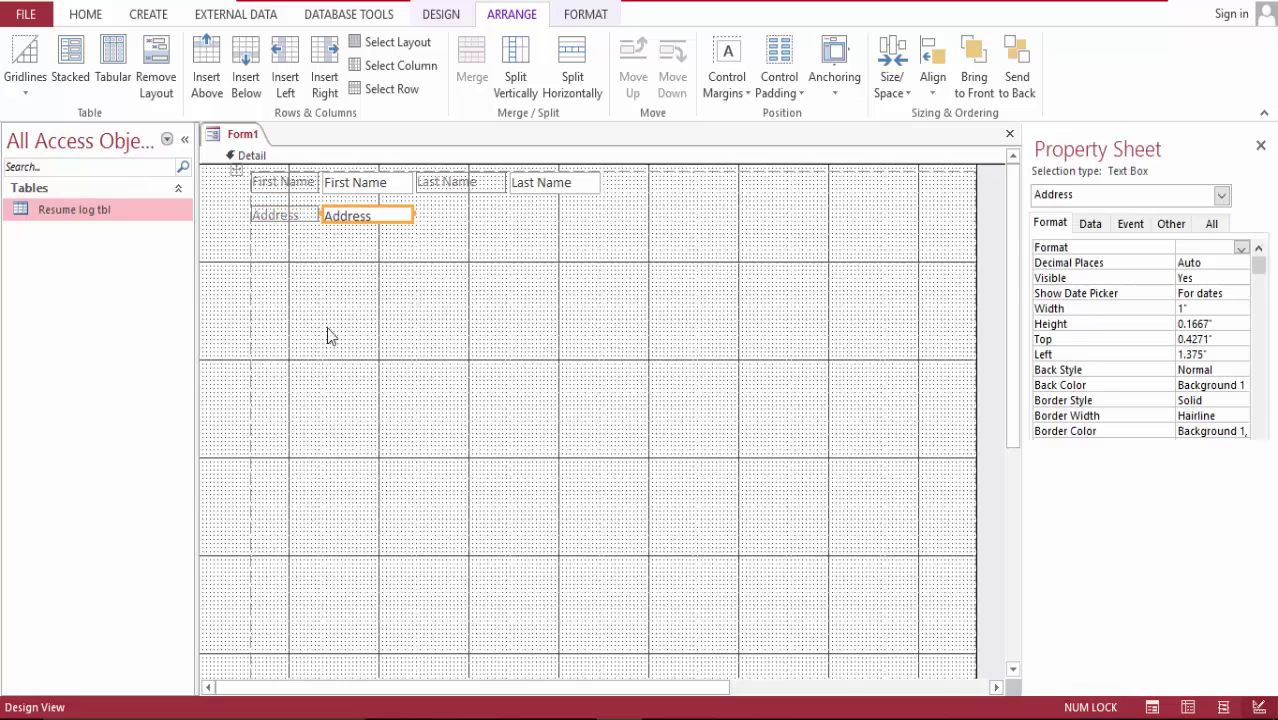
click(391, 216)
click(428, 240)
drag(378, 218, 362, 263)
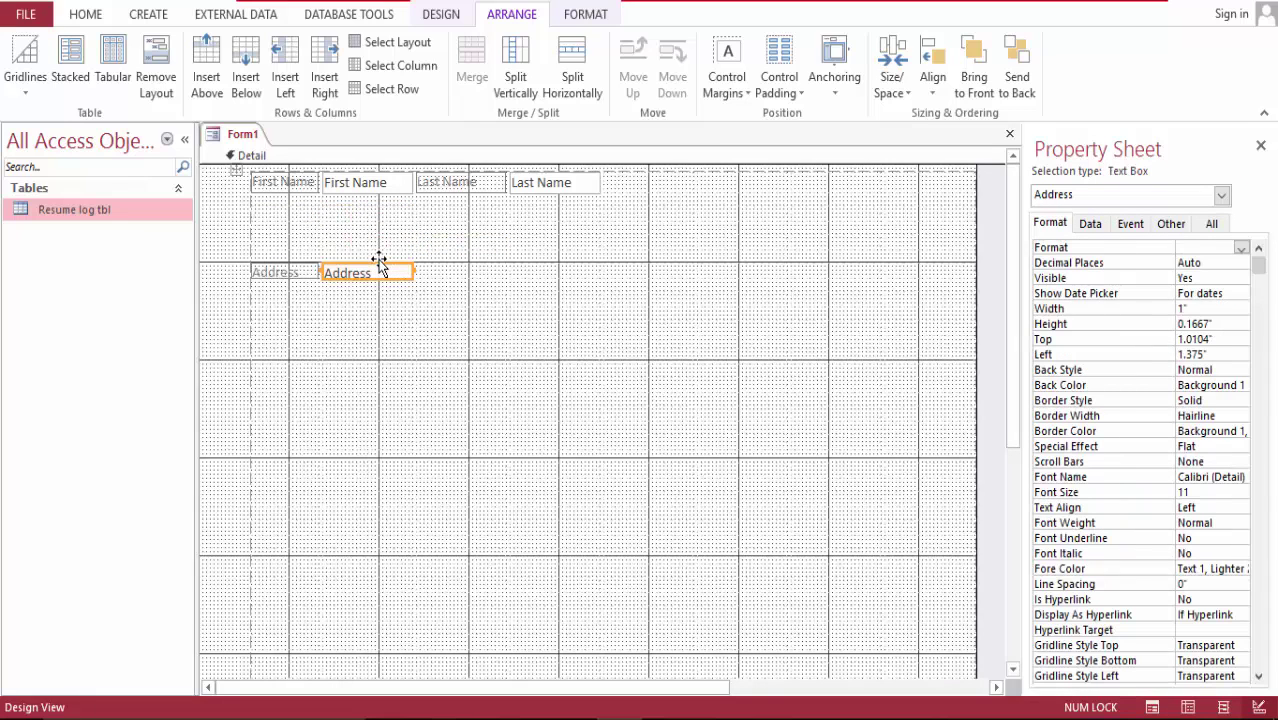
- Try deleting the Address label and moving its text box to the first column below First Name, and undo both changes
click(283, 274)
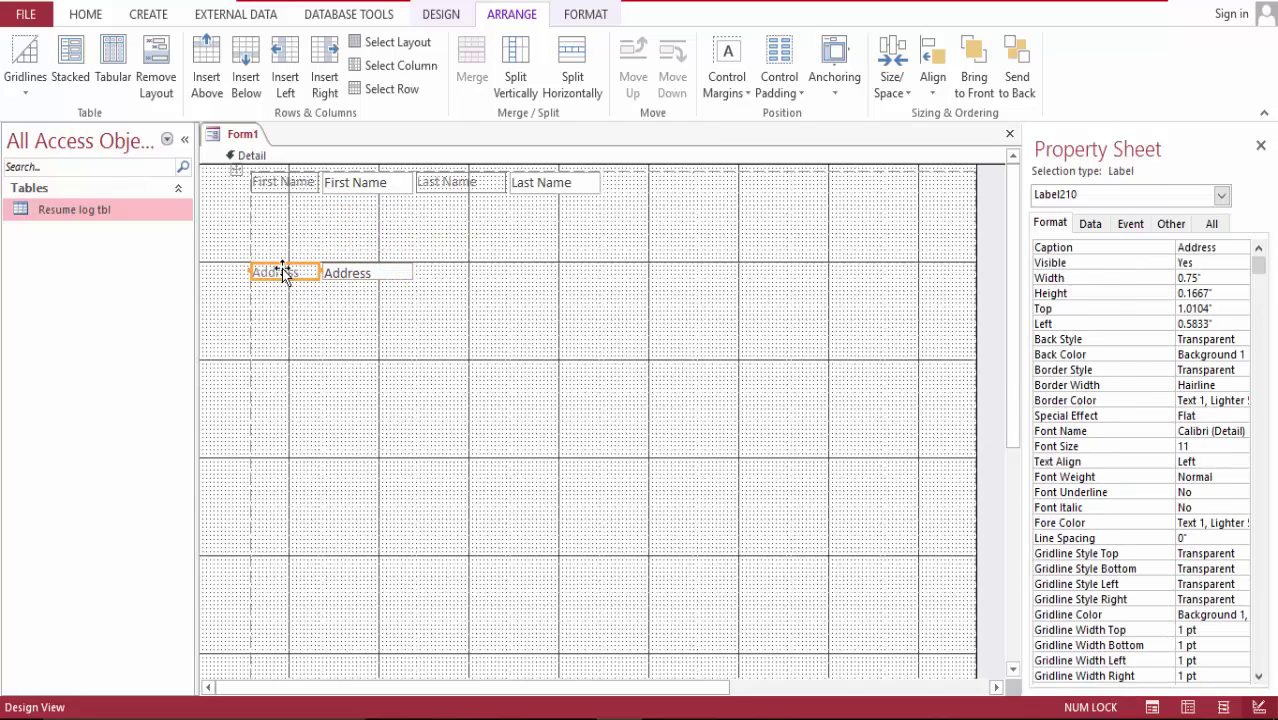
key(Delete)
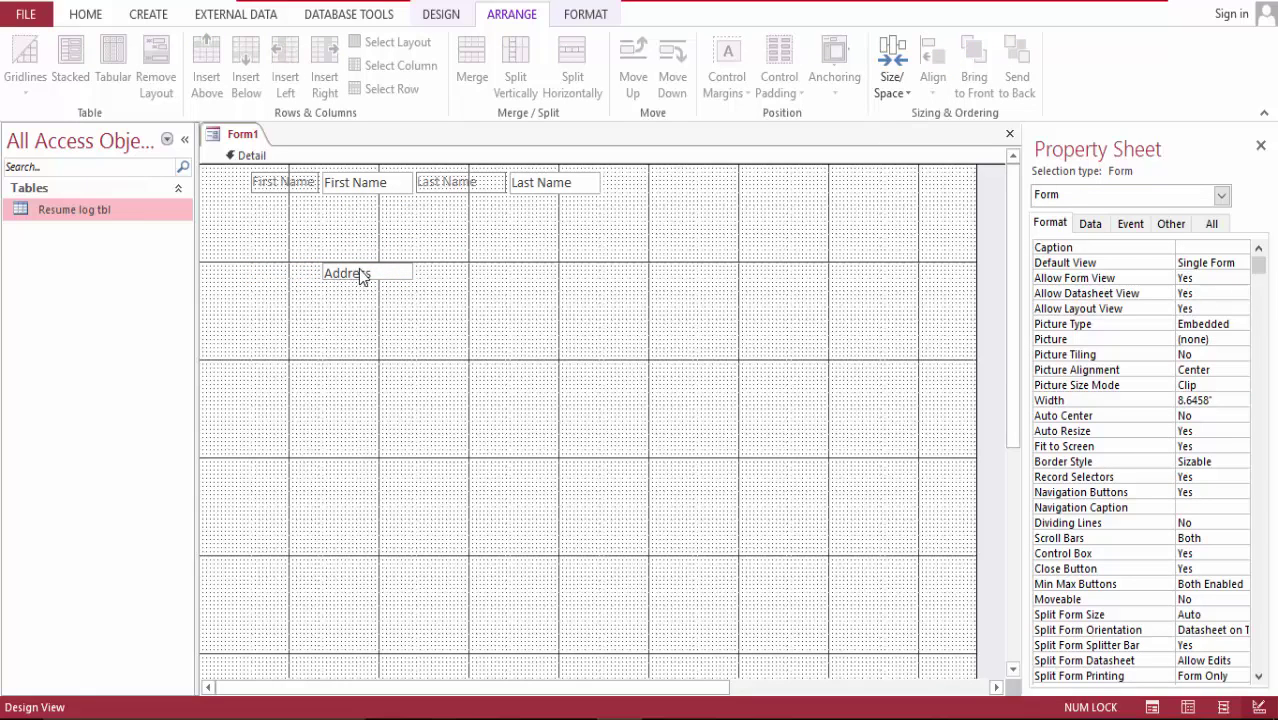
drag(362, 277, 295, 220)
click(401, 246)
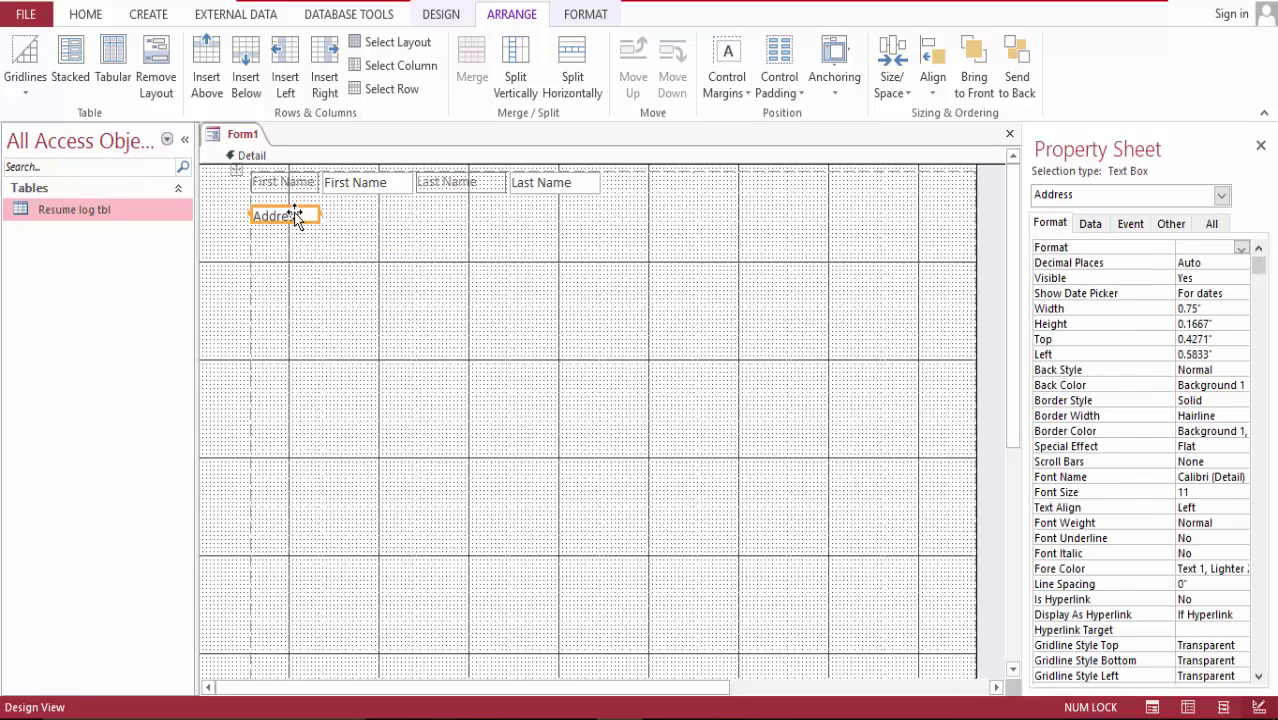
key(ctrl+z)
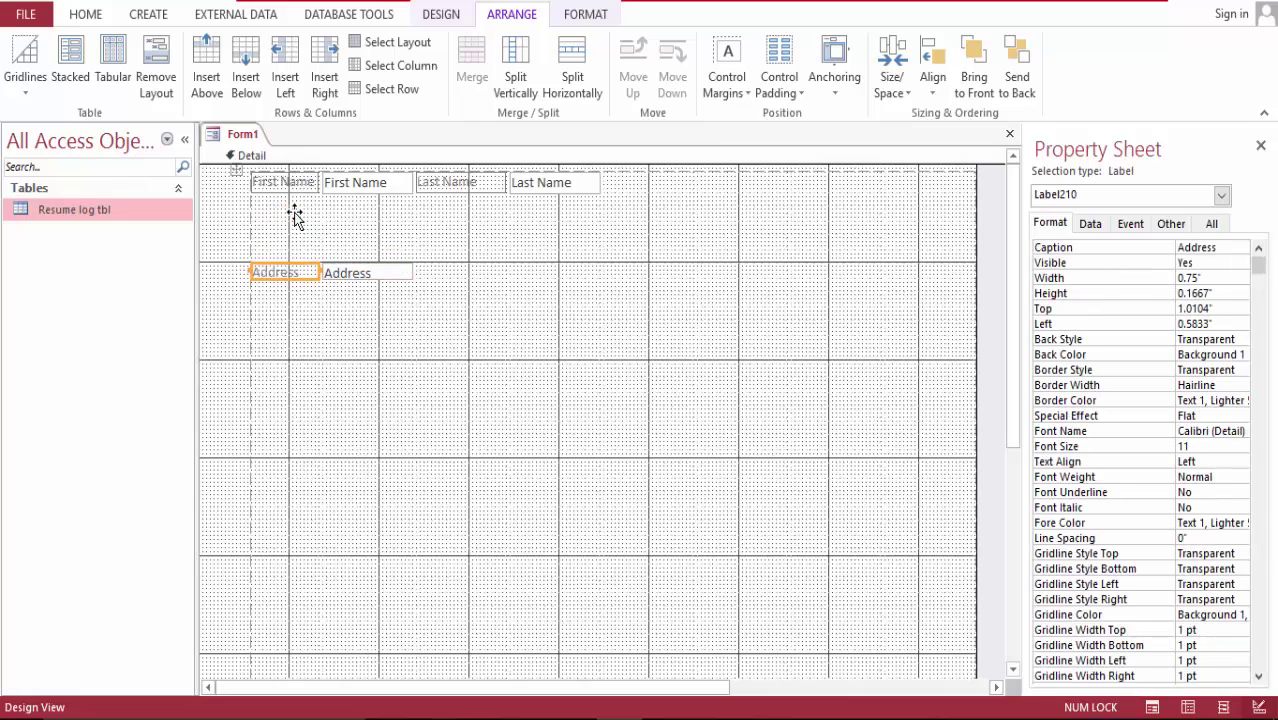
- Move the Address label and text box back up to the second row, directly below First Name
click(372, 320)
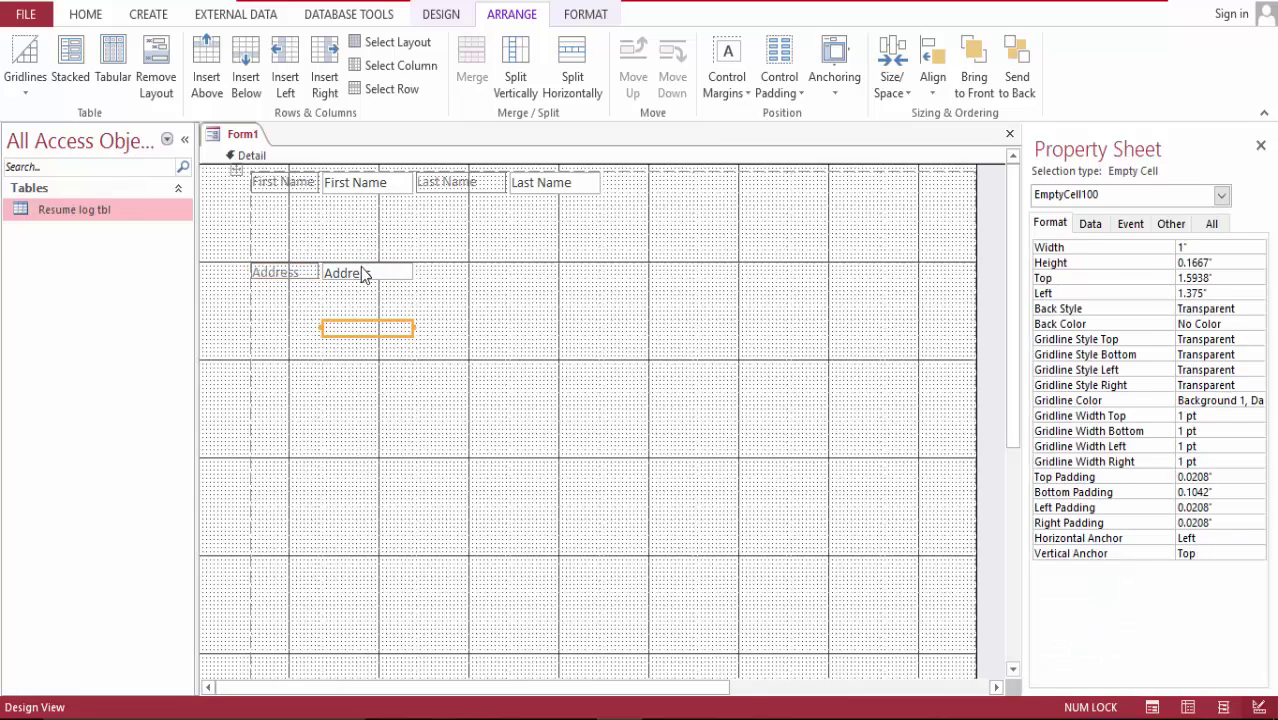
drag(365, 274, 342, 203)
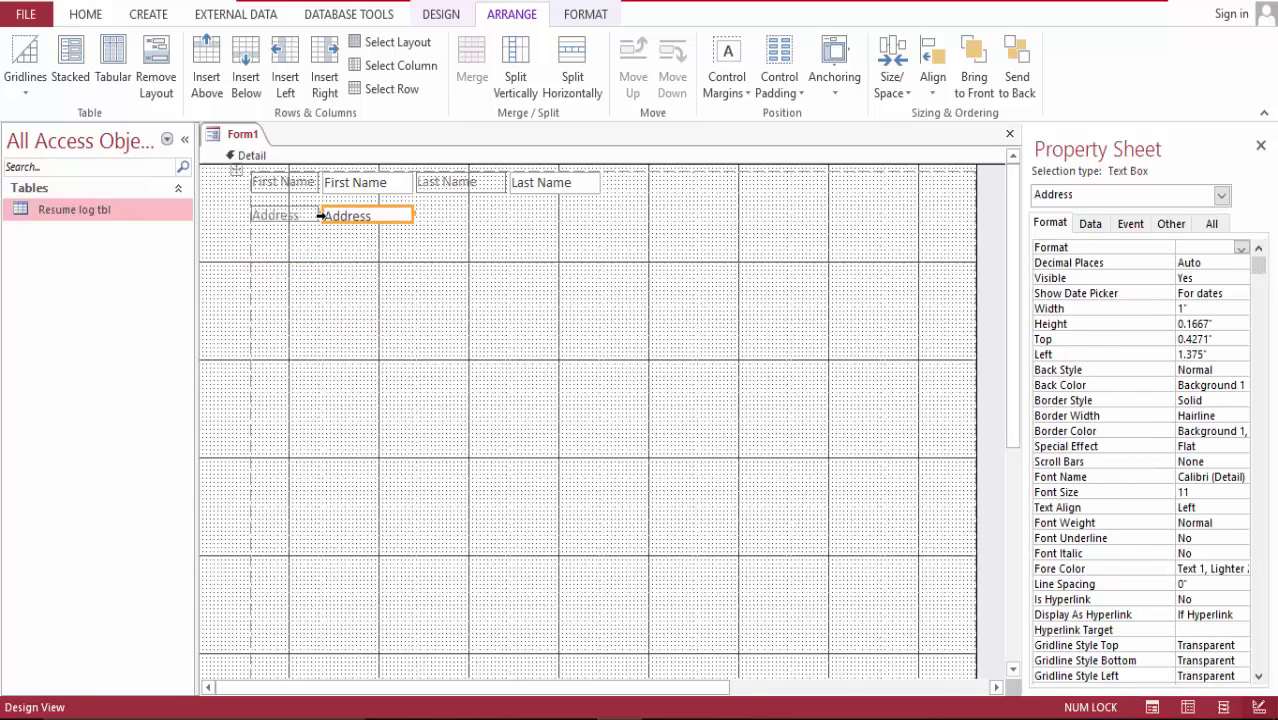
click(320, 214)
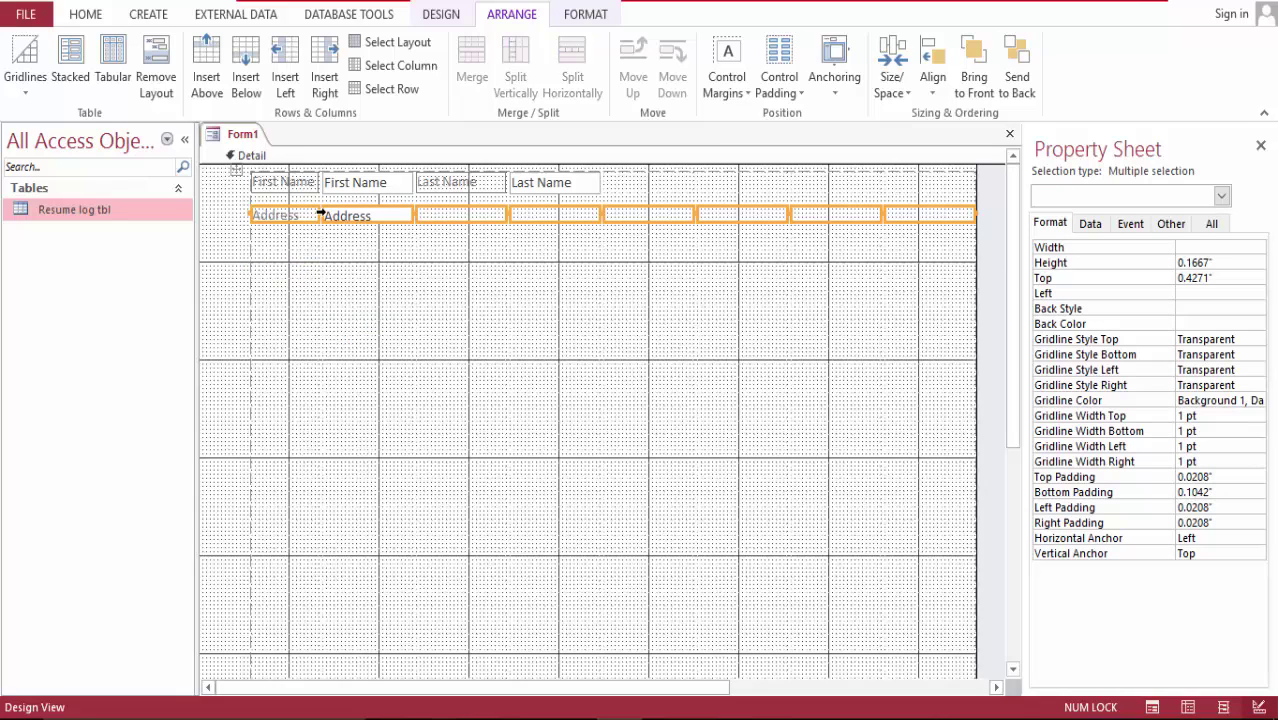
click(340, 340)
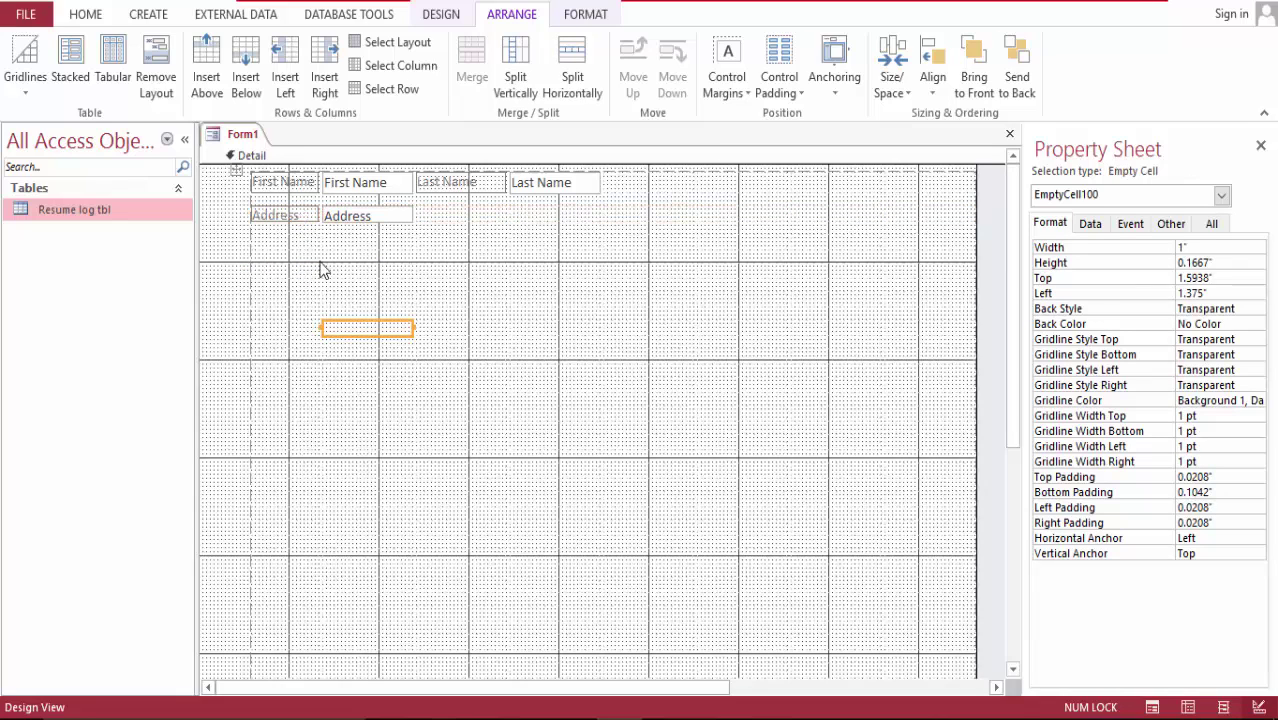
- Apply the Etched special effect to both the Address label and its text box
click(292, 217)
shift+click(343, 220)
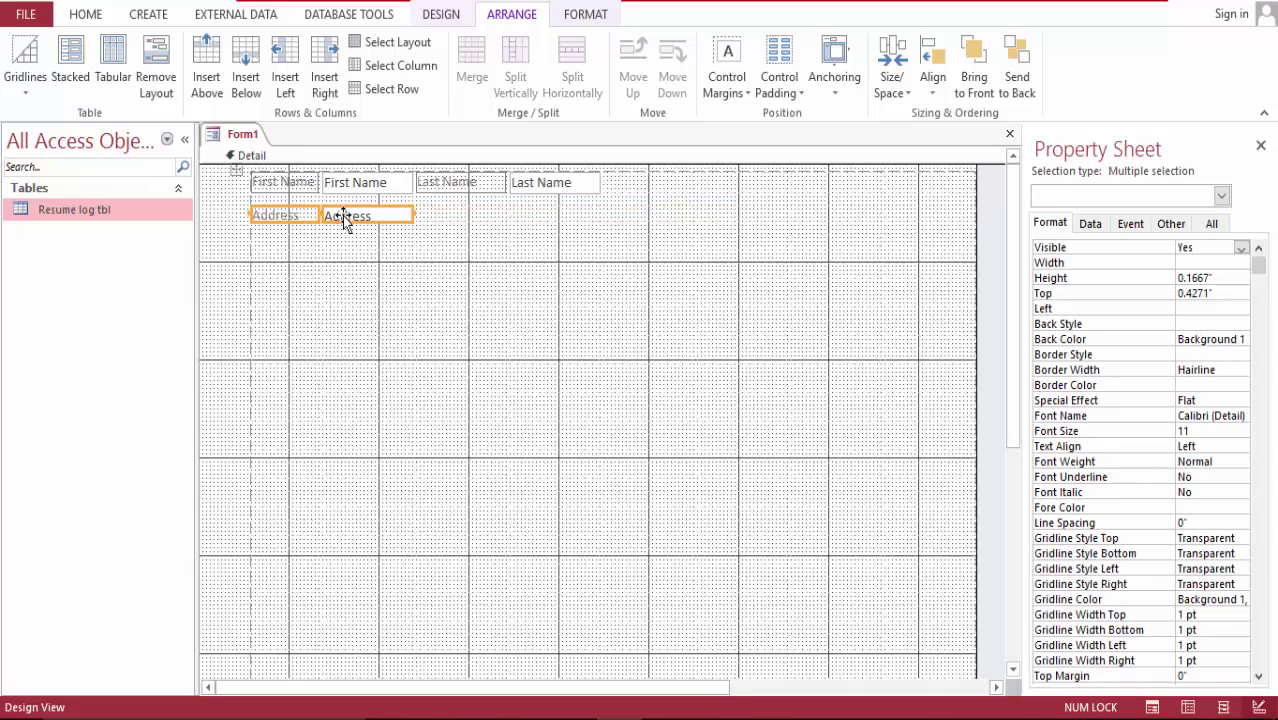
right_click(381, 209)
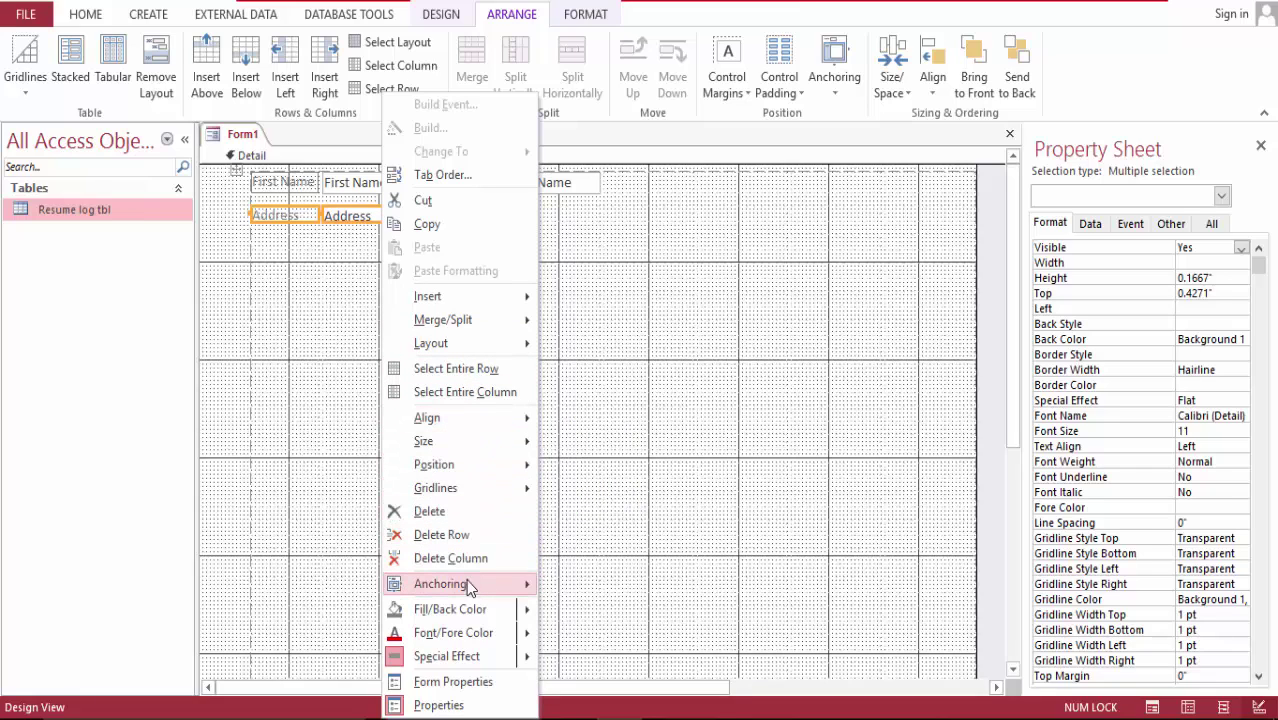
mouse_move(466, 590)
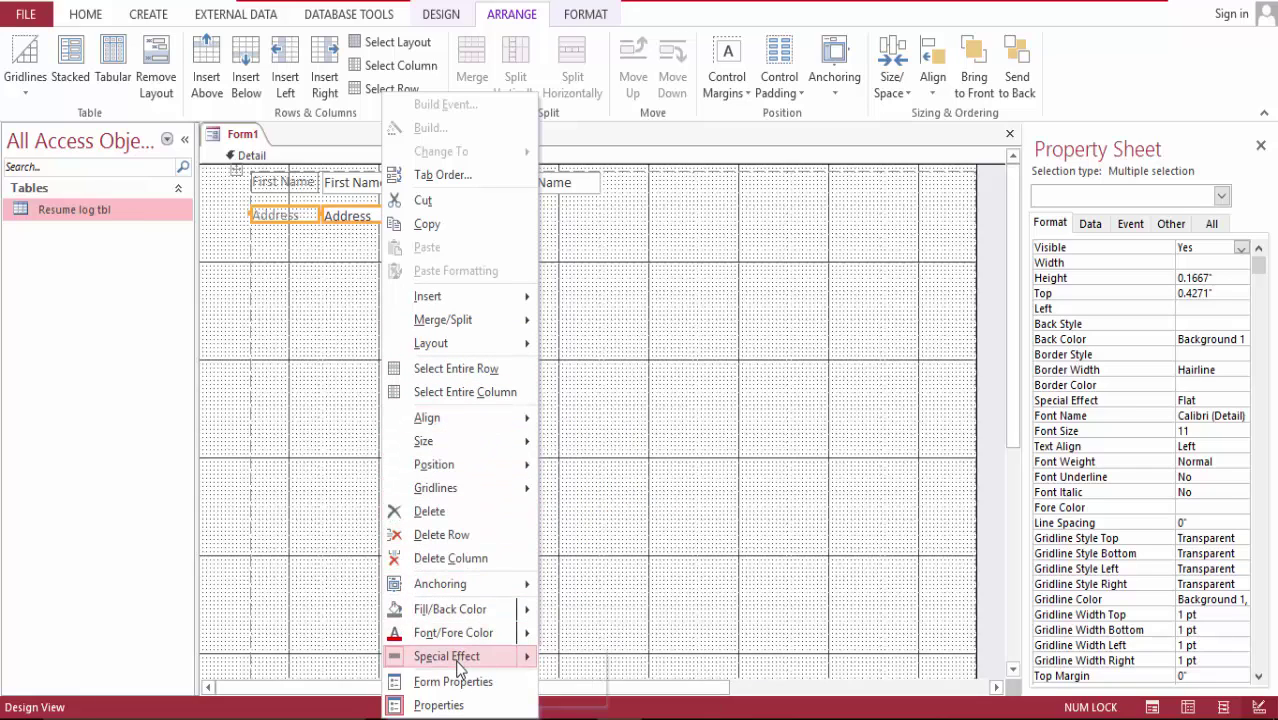
mouse_move(458, 665)
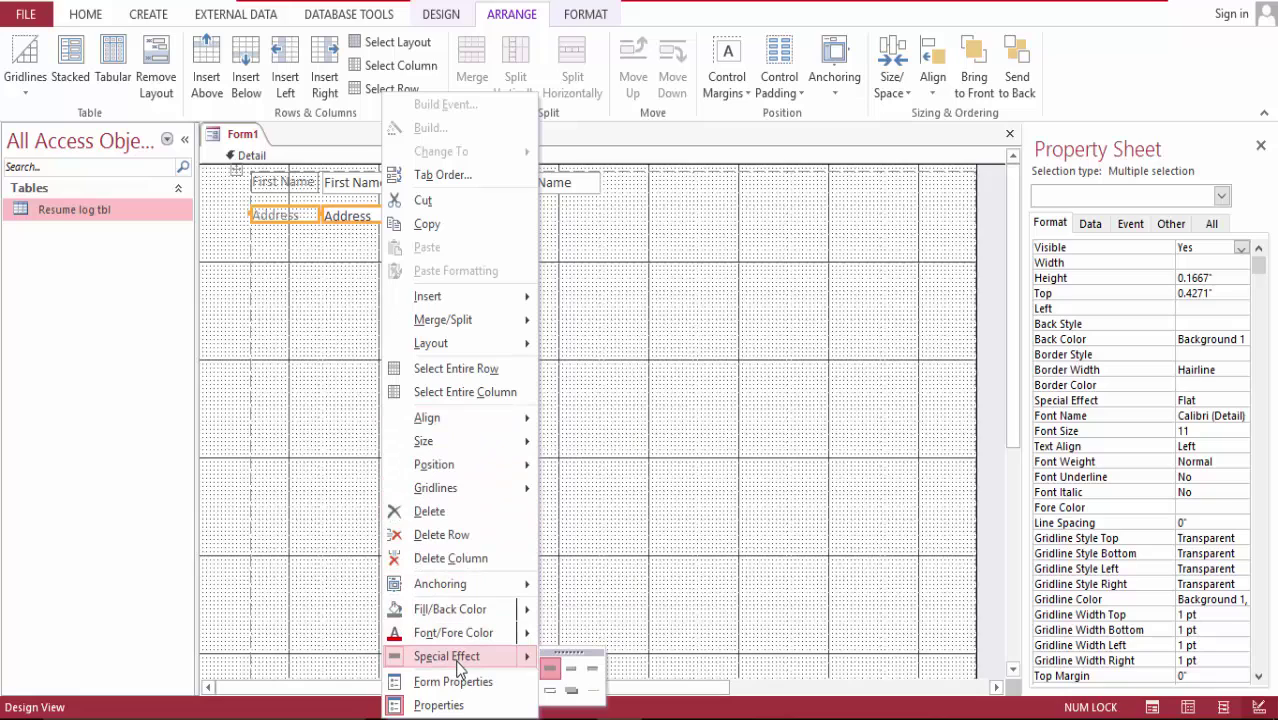
click(551, 690)
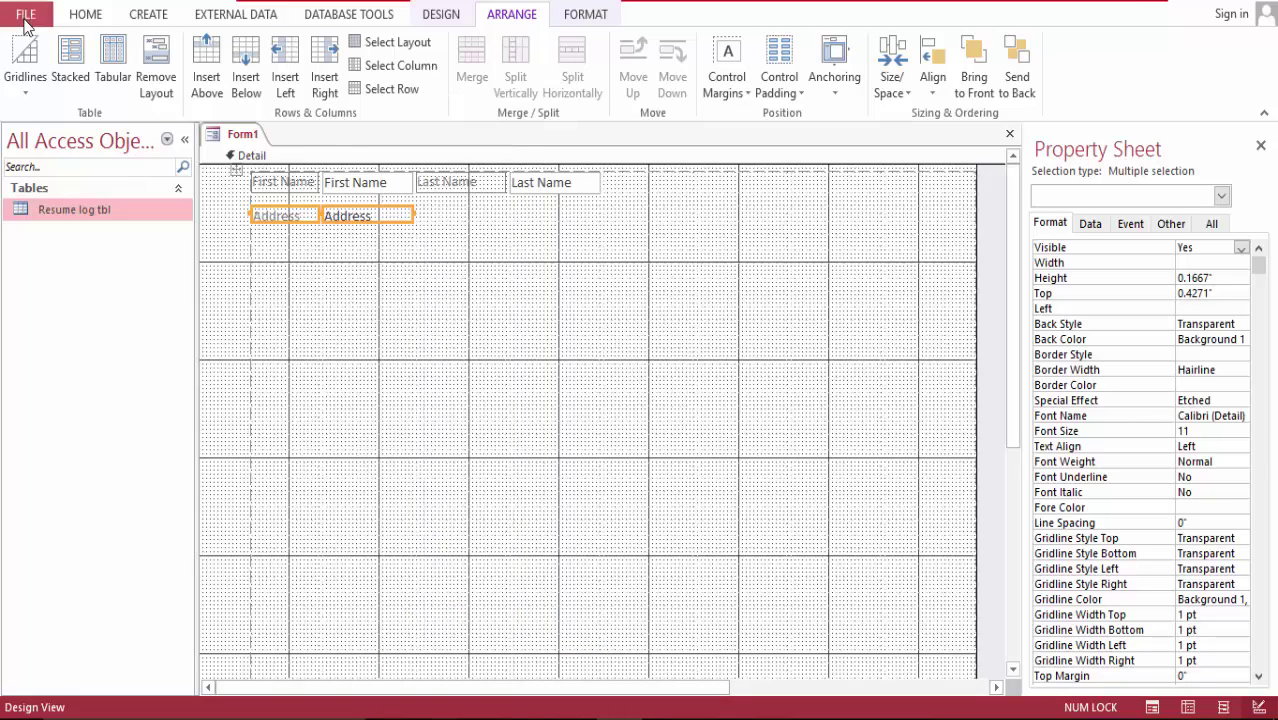
- Preview the form in Form View, switch it to Layout View and select the whole control layout
click(70, 18)
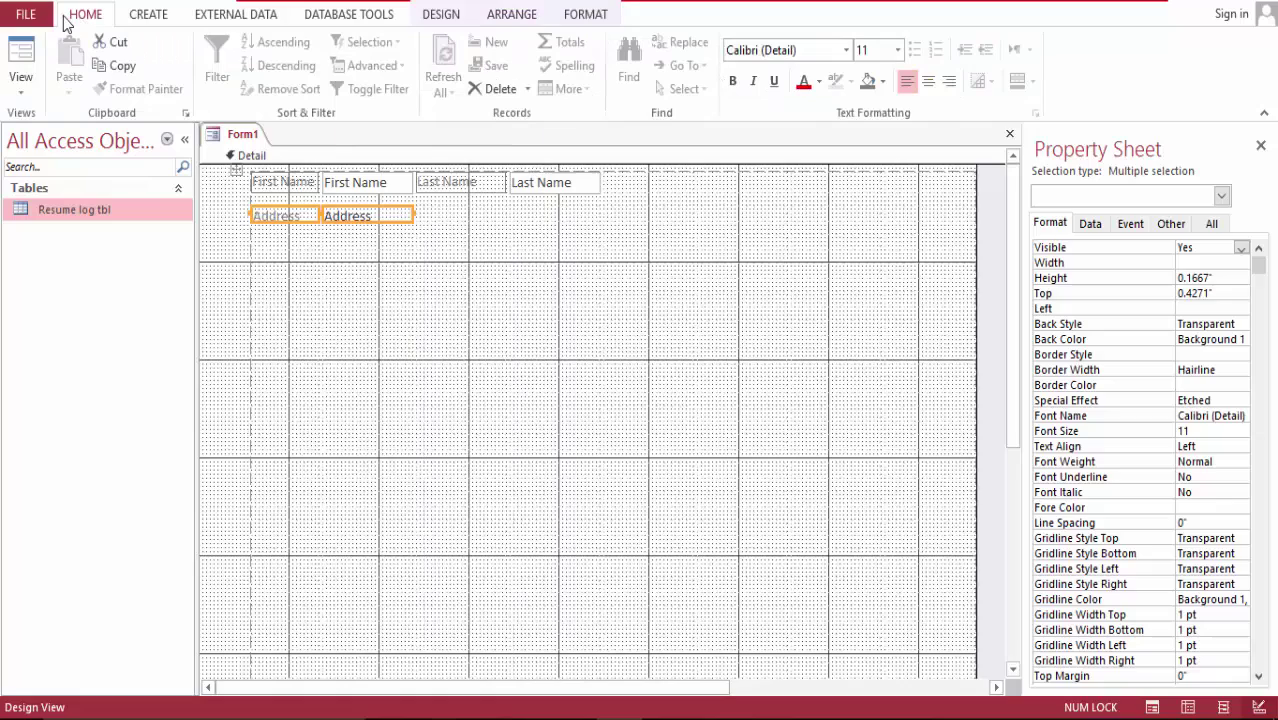
click(18, 52)
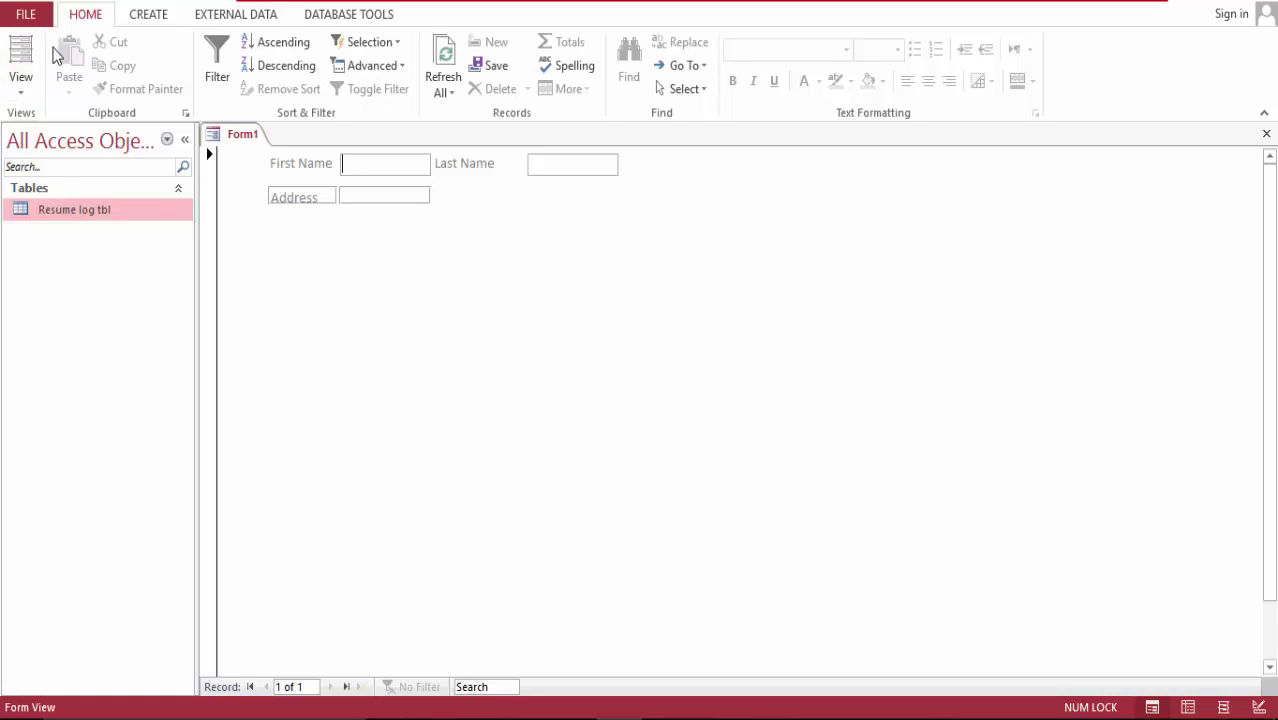
click(22, 52)
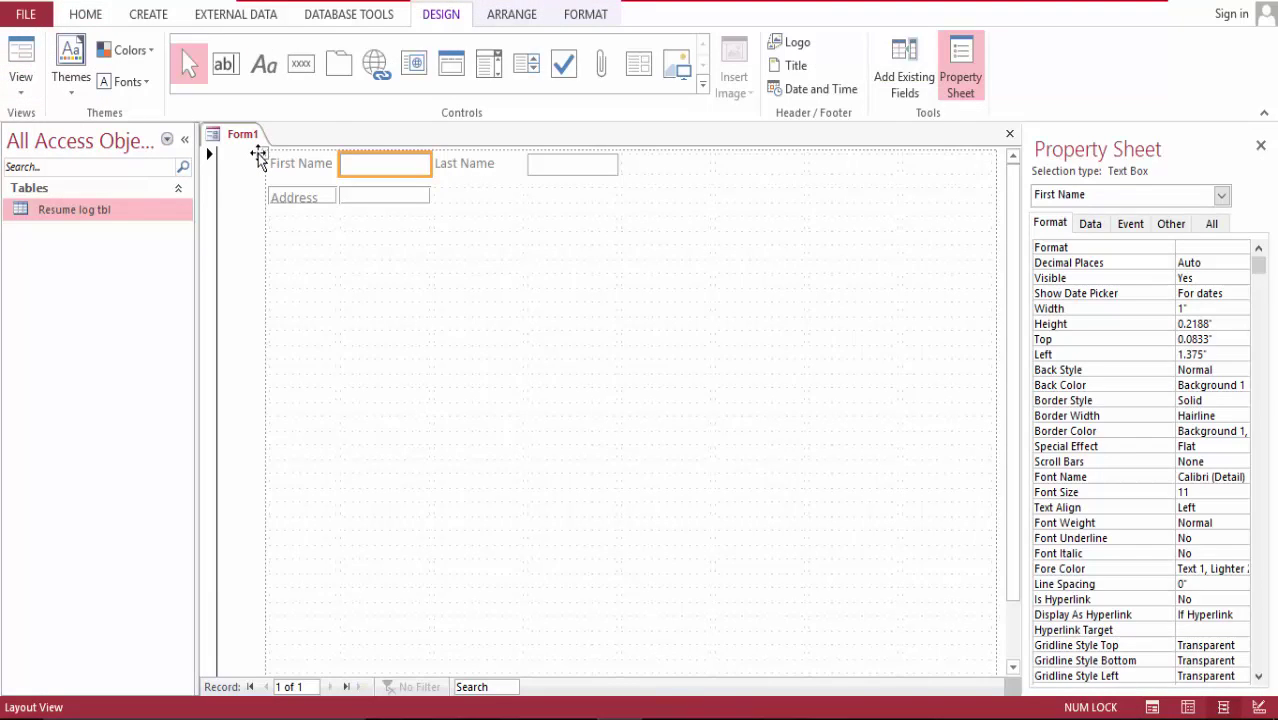
click(259, 157)
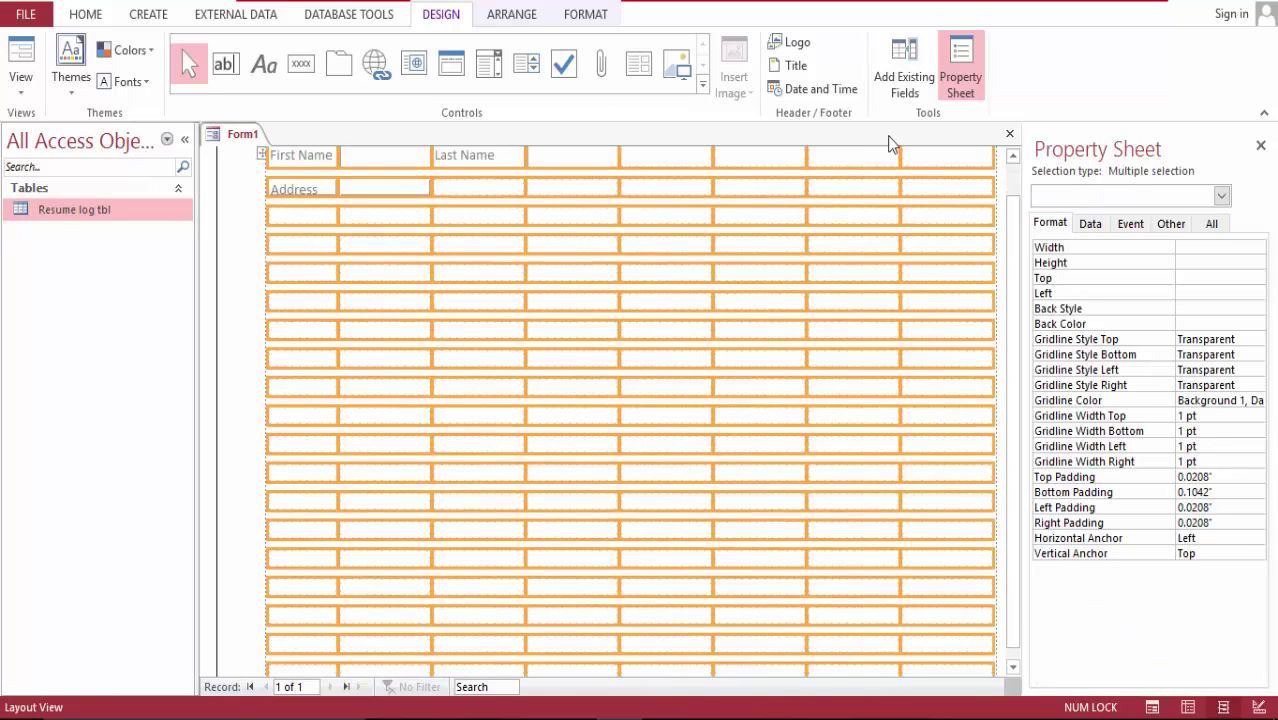
drag(1011, 231, 1012, 176)
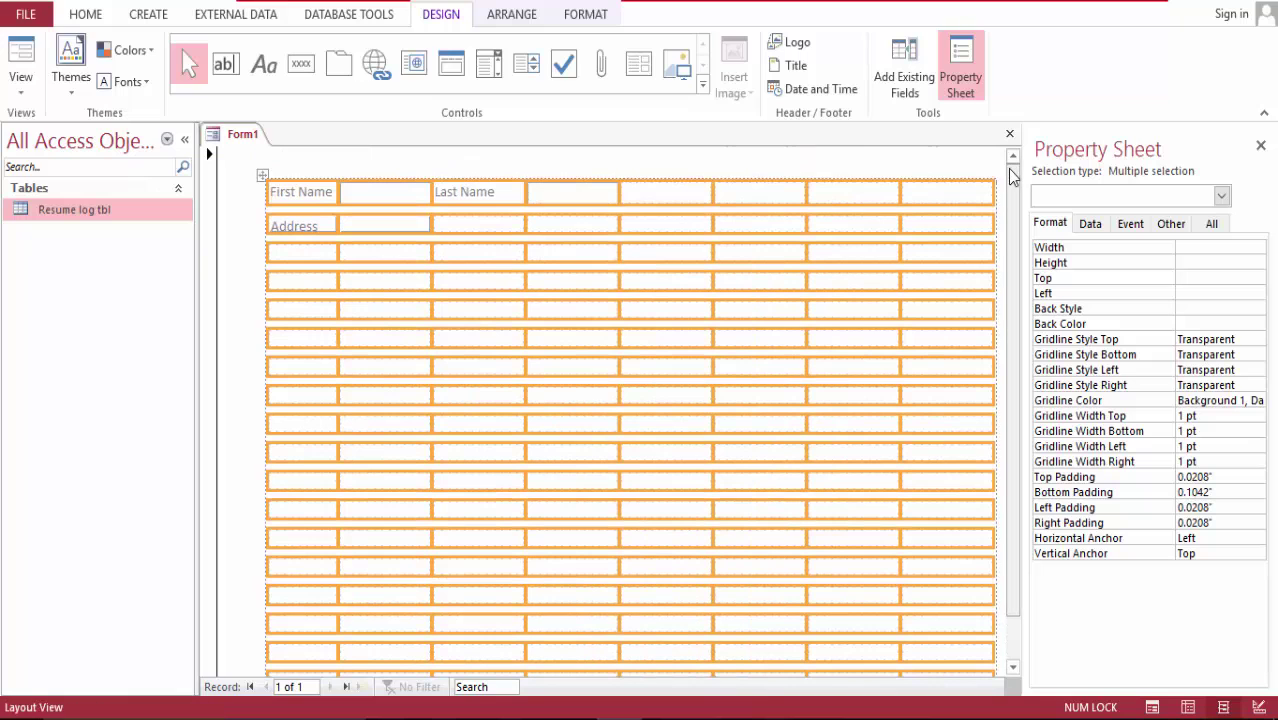
- Delete the Address label and its text box from the second row
click(316, 228)
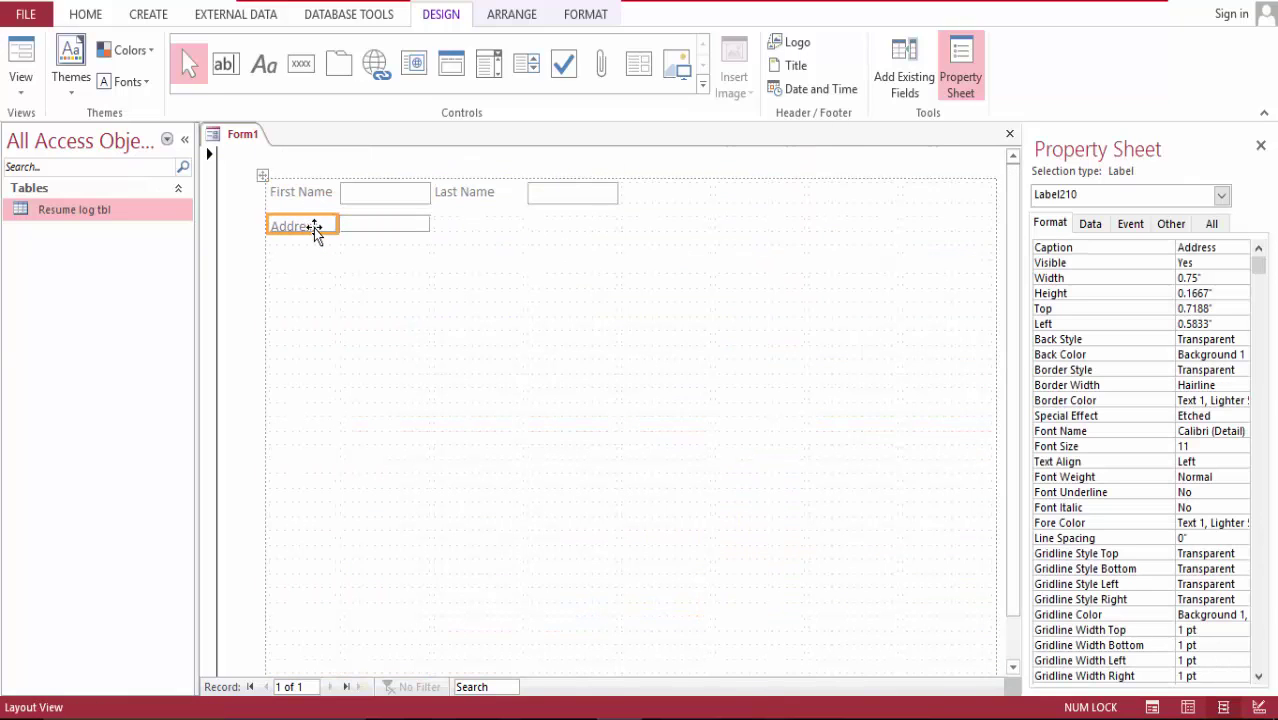
key(Delete)
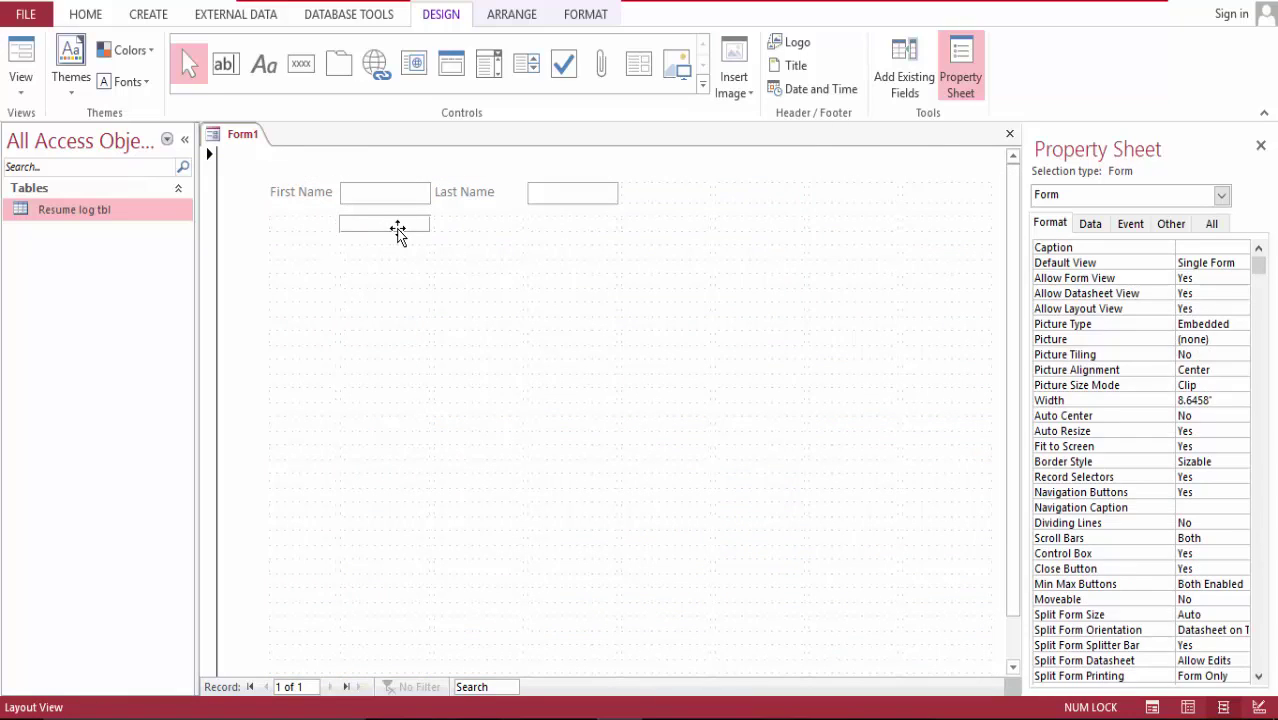
click(398, 230)
key(Delete)
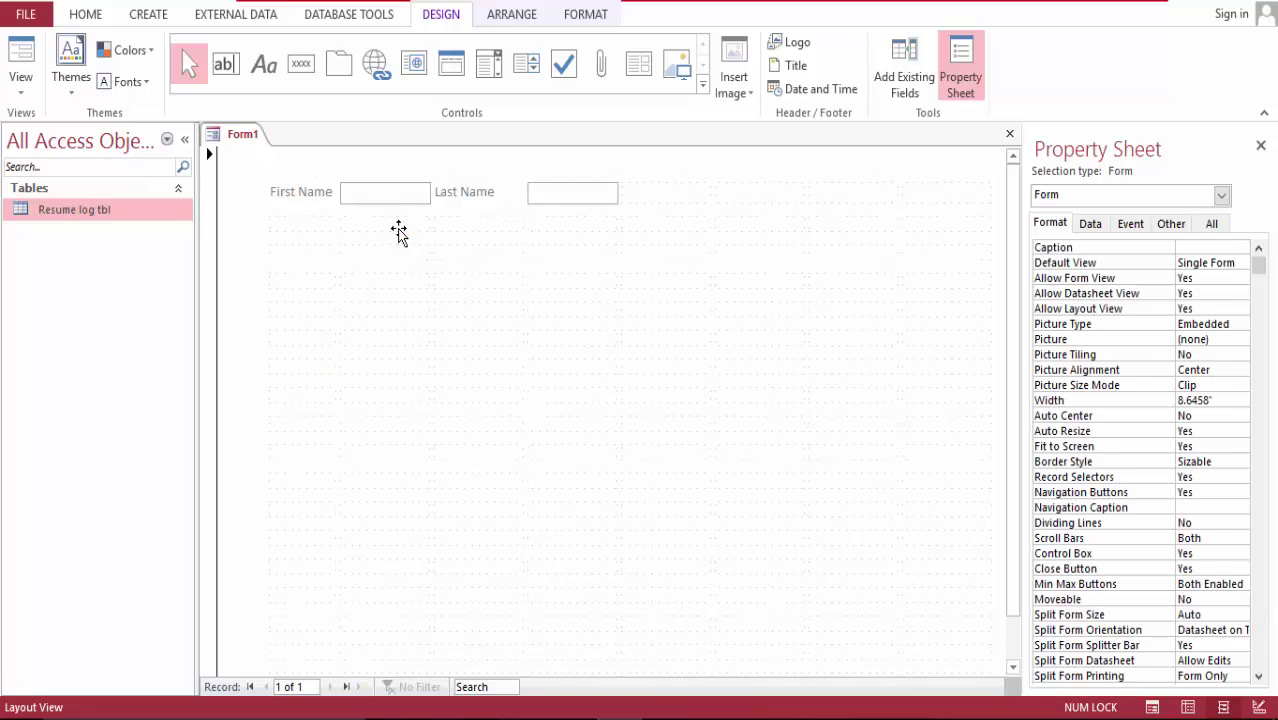
- Add the Address field from Resume log tbl to the first column of the second row, below First Name
click(905, 62)
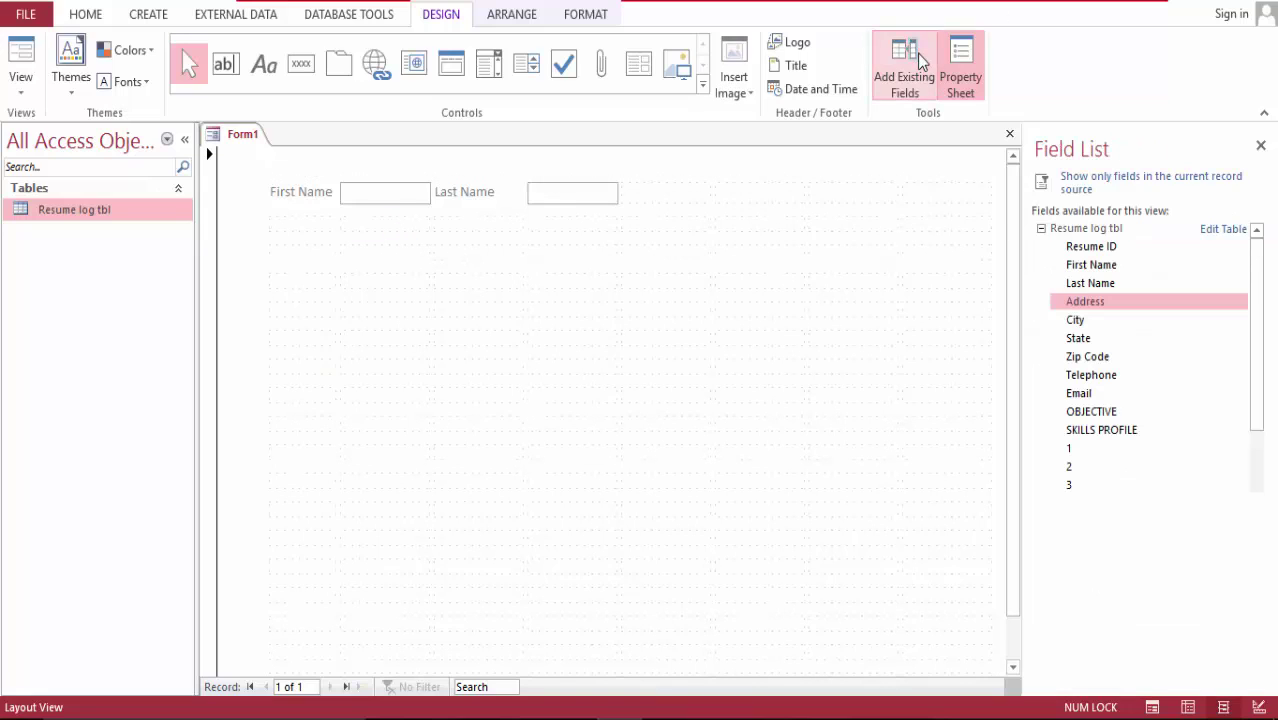
click(1080, 305)
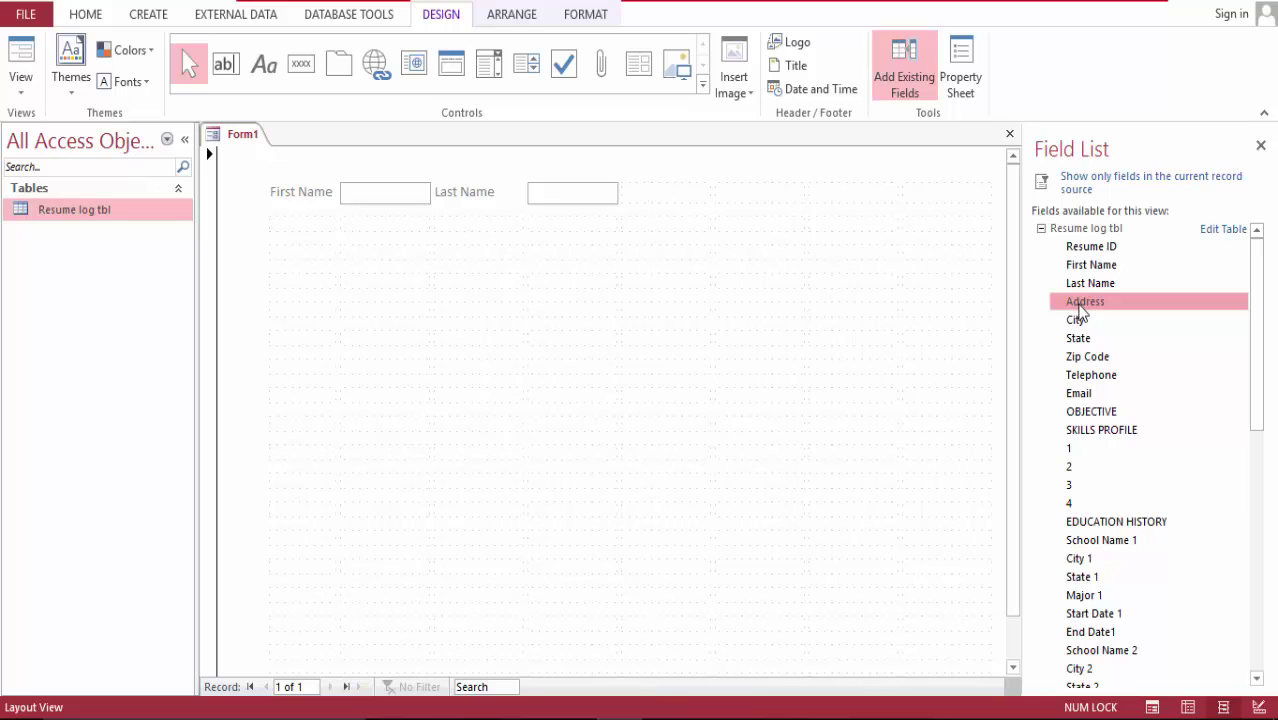
drag(1080, 312, 316, 220)
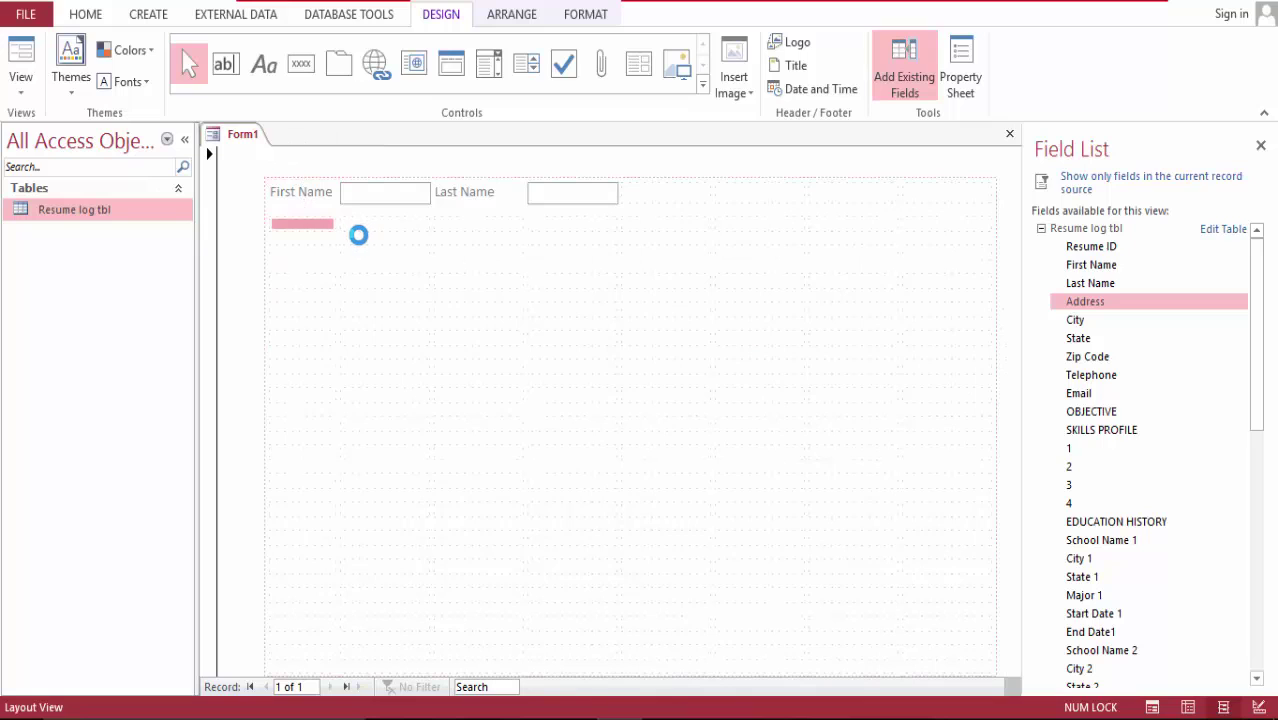
click(395, 282)
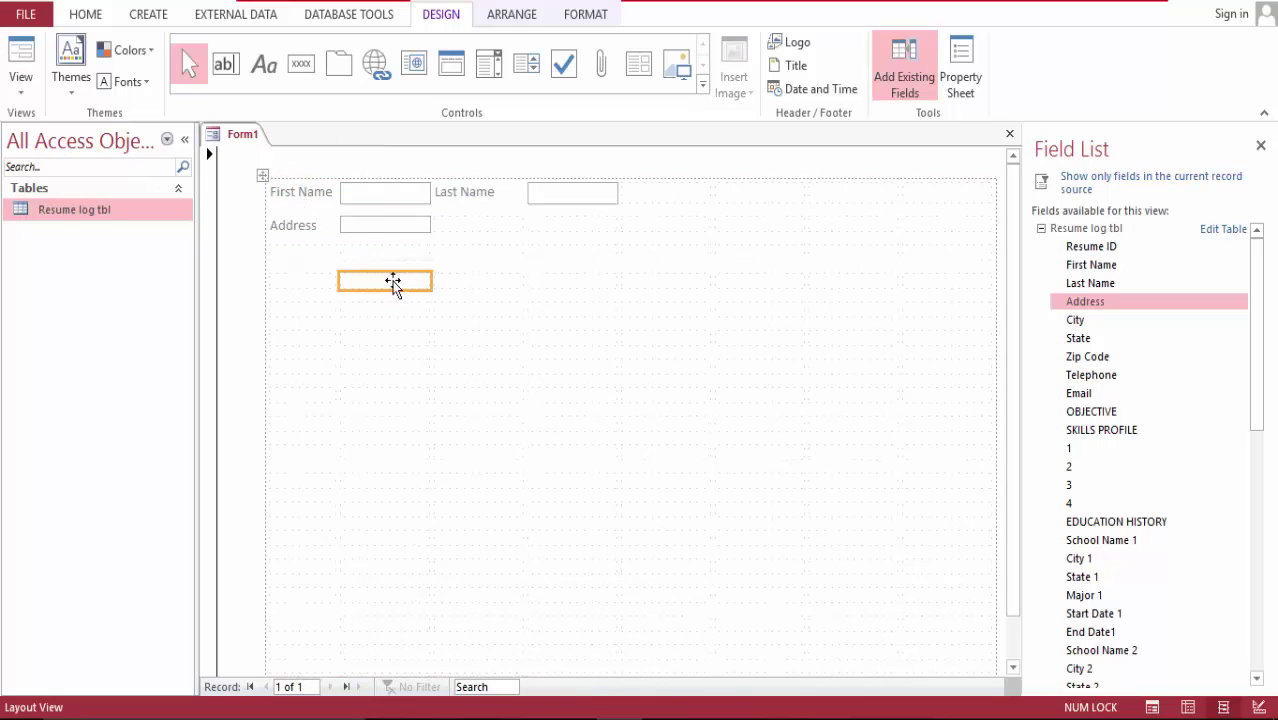
- Keep the Address text box beside its label and merge it with the empty cell on its right
drag(375, 226, 374, 248)
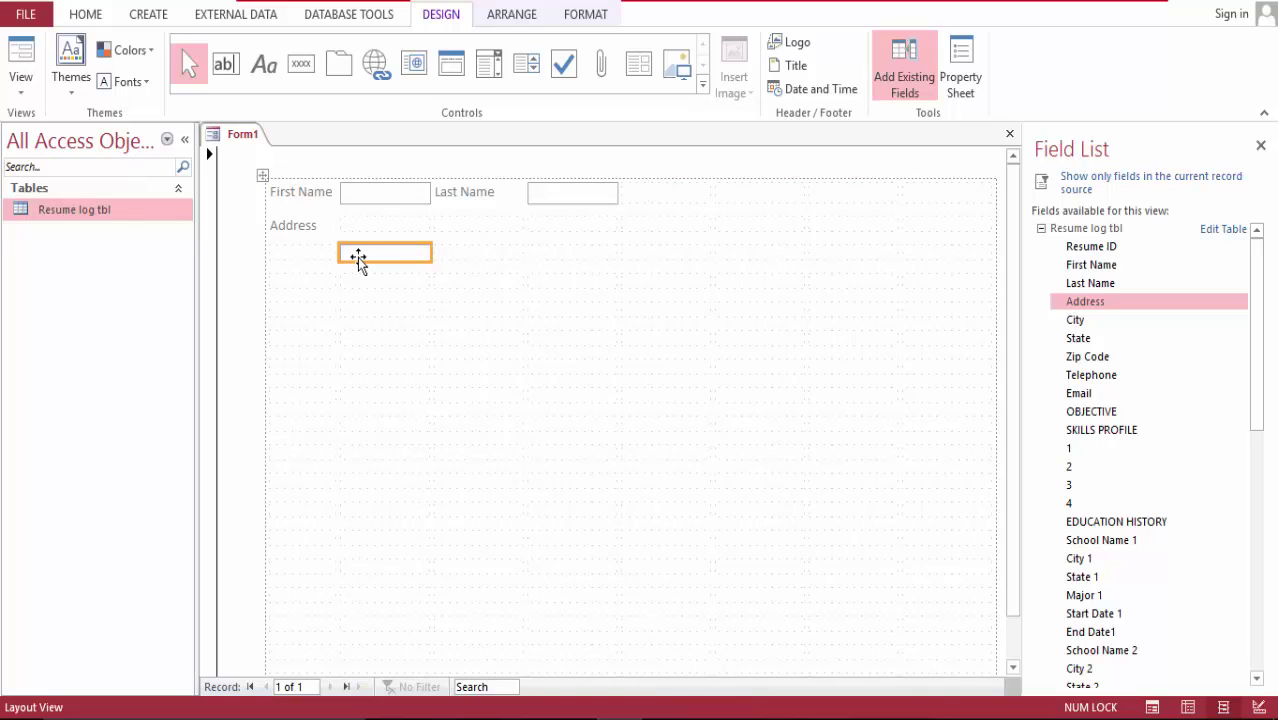
drag(358, 258, 359, 228)
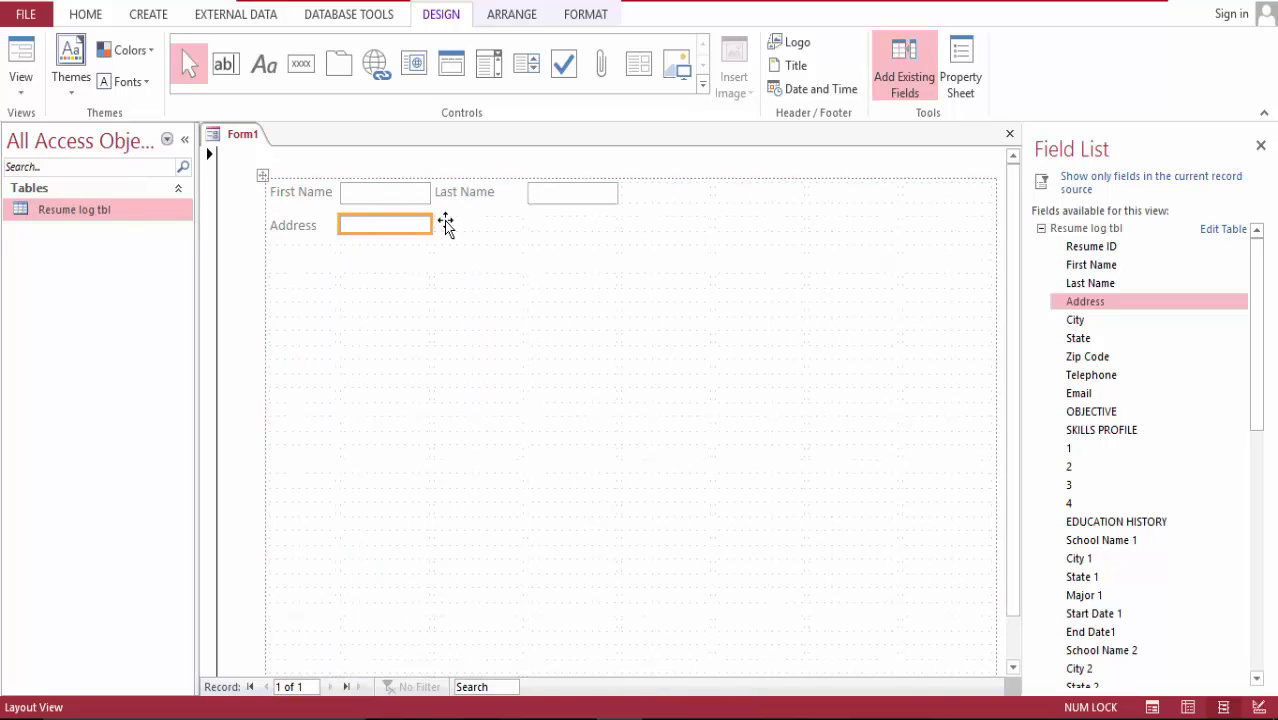
click(458, 224)
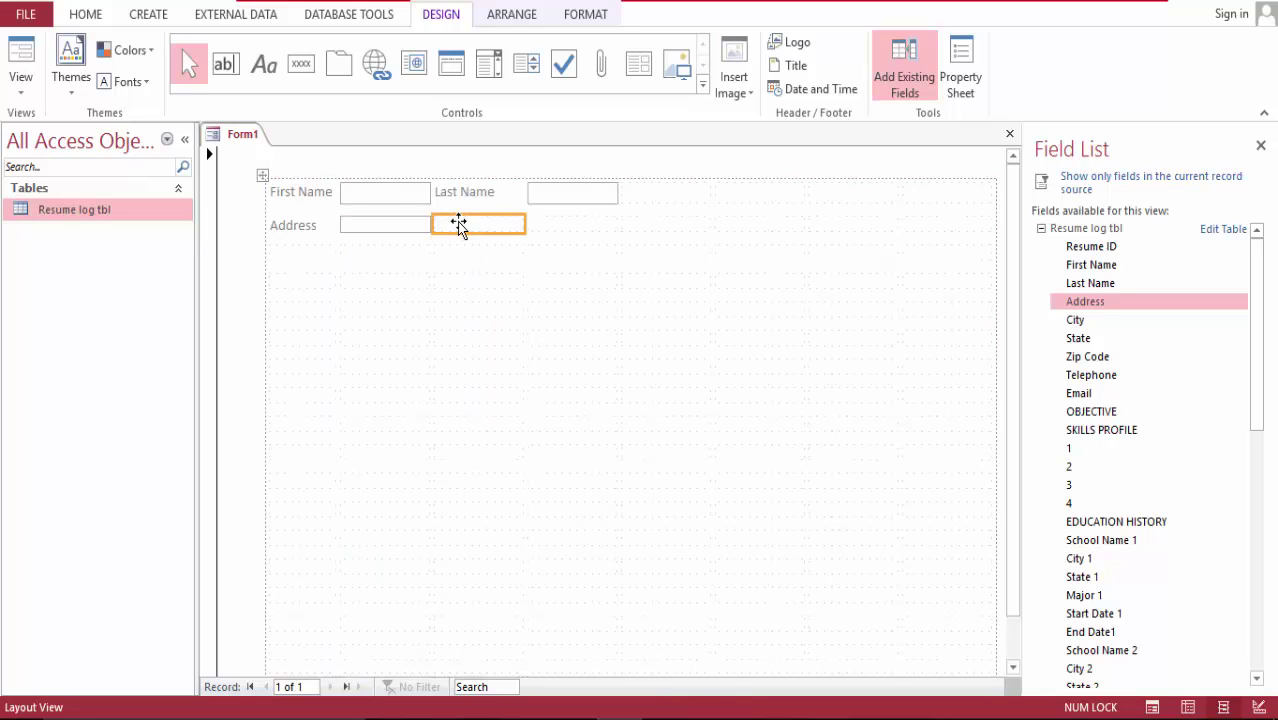
ctrl+click(417, 228)
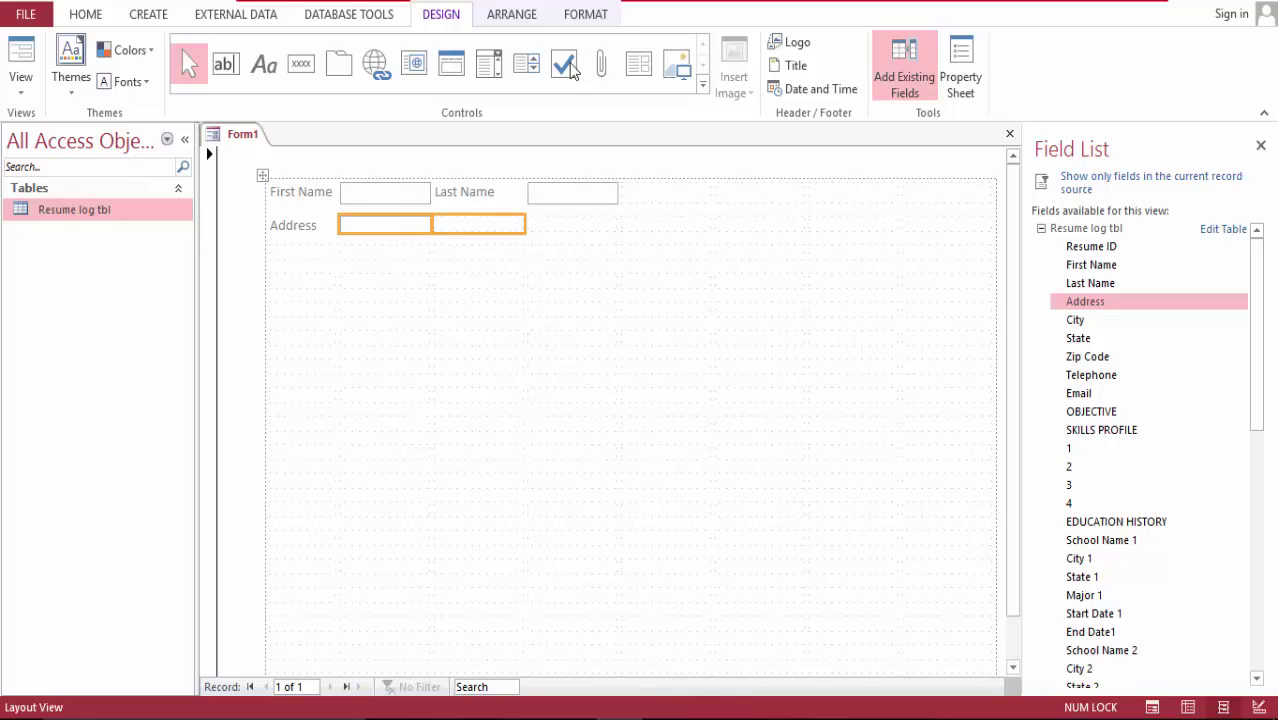
click(500, 16)
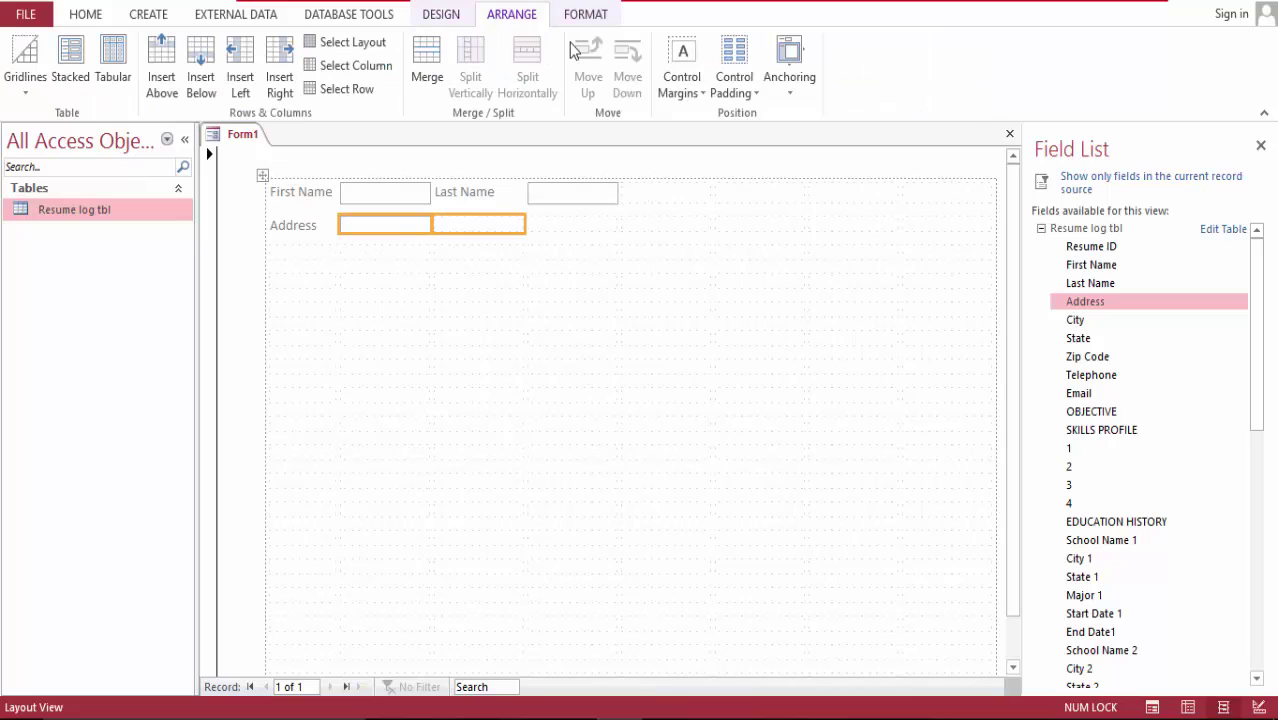
click(429, 63)
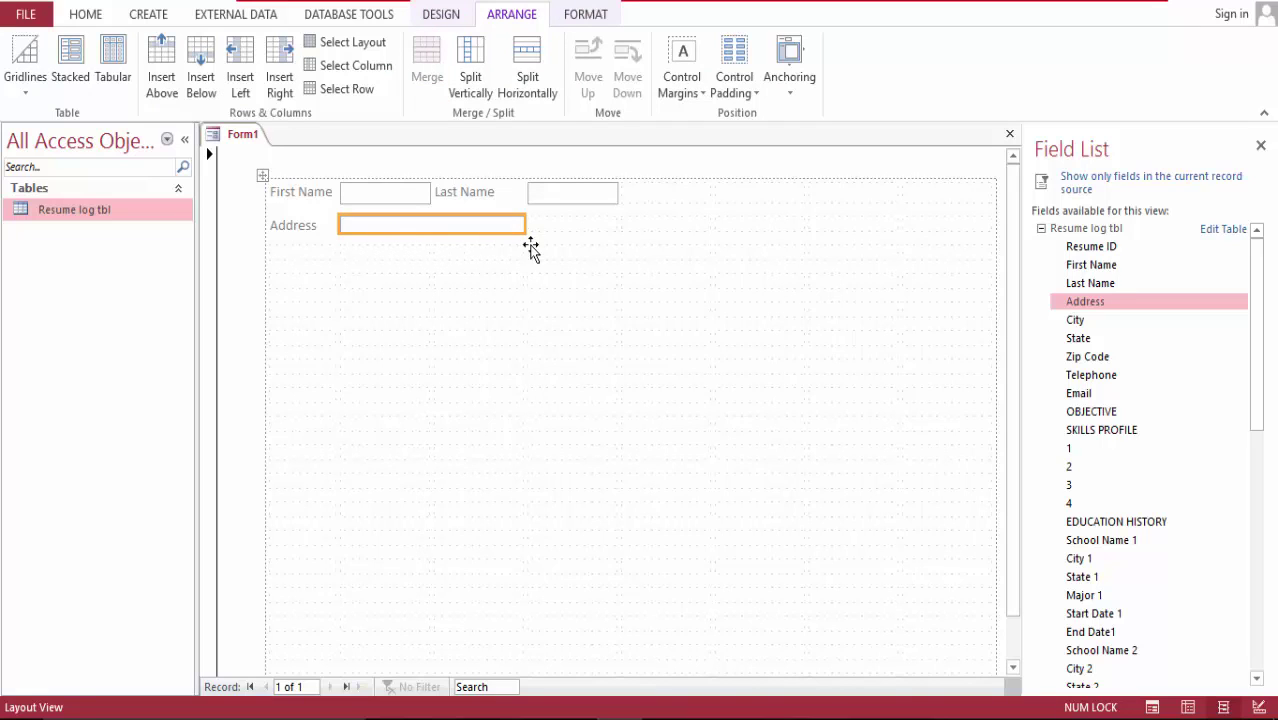
- Add the City field to the first column of the third row, below Address
click(389, 254)
key(Escape)
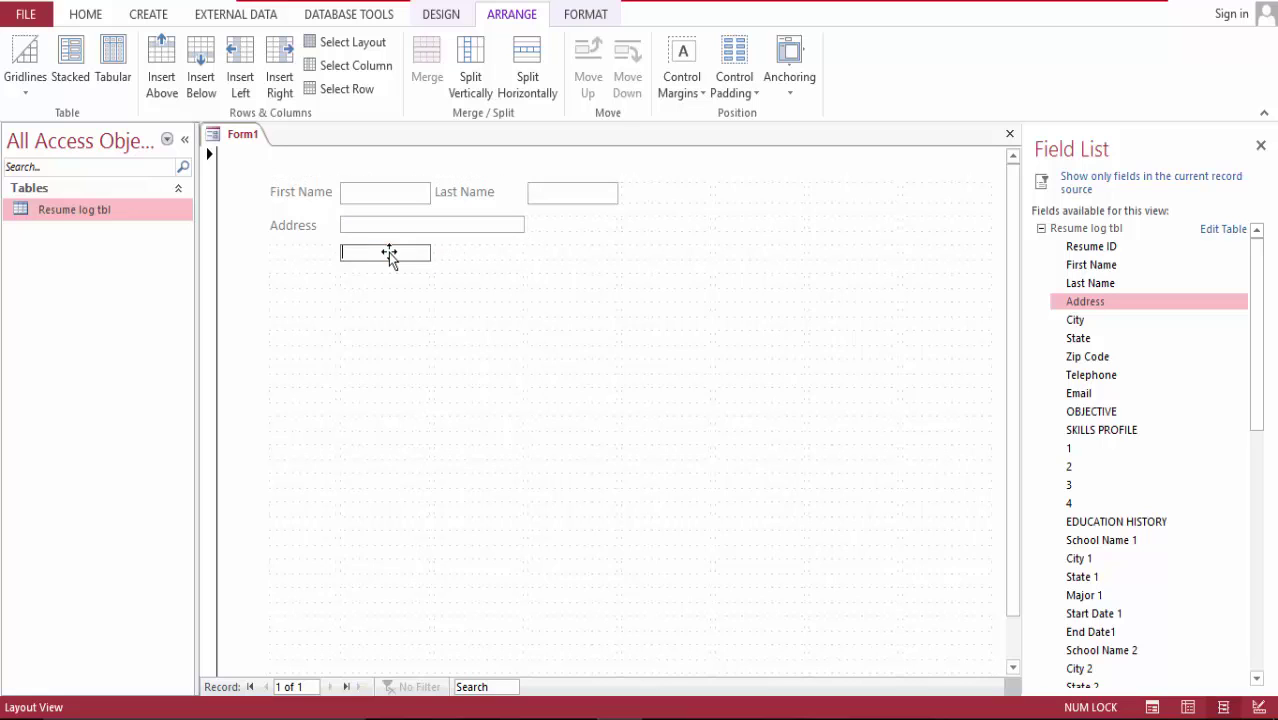
drag(1078, 322, 320, 262)
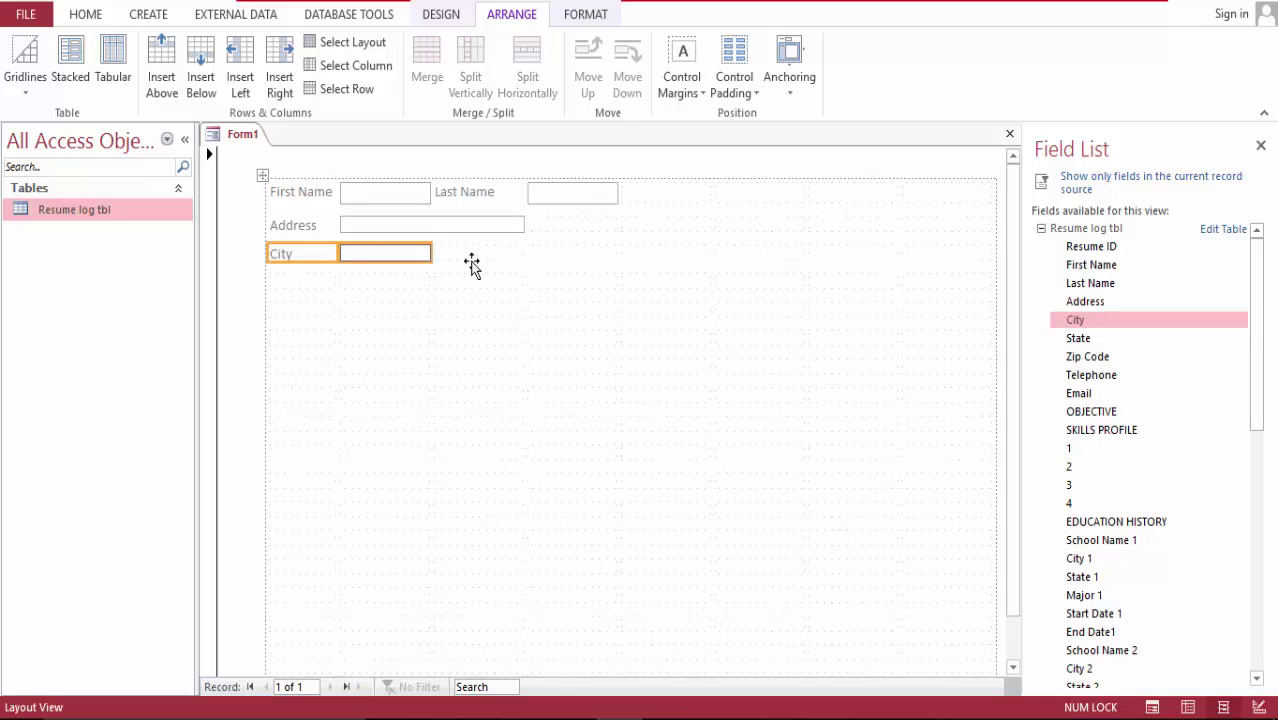
- Add the State field beside City, split its label cell into two columns and move its text box into the empty half
click(459, 256)
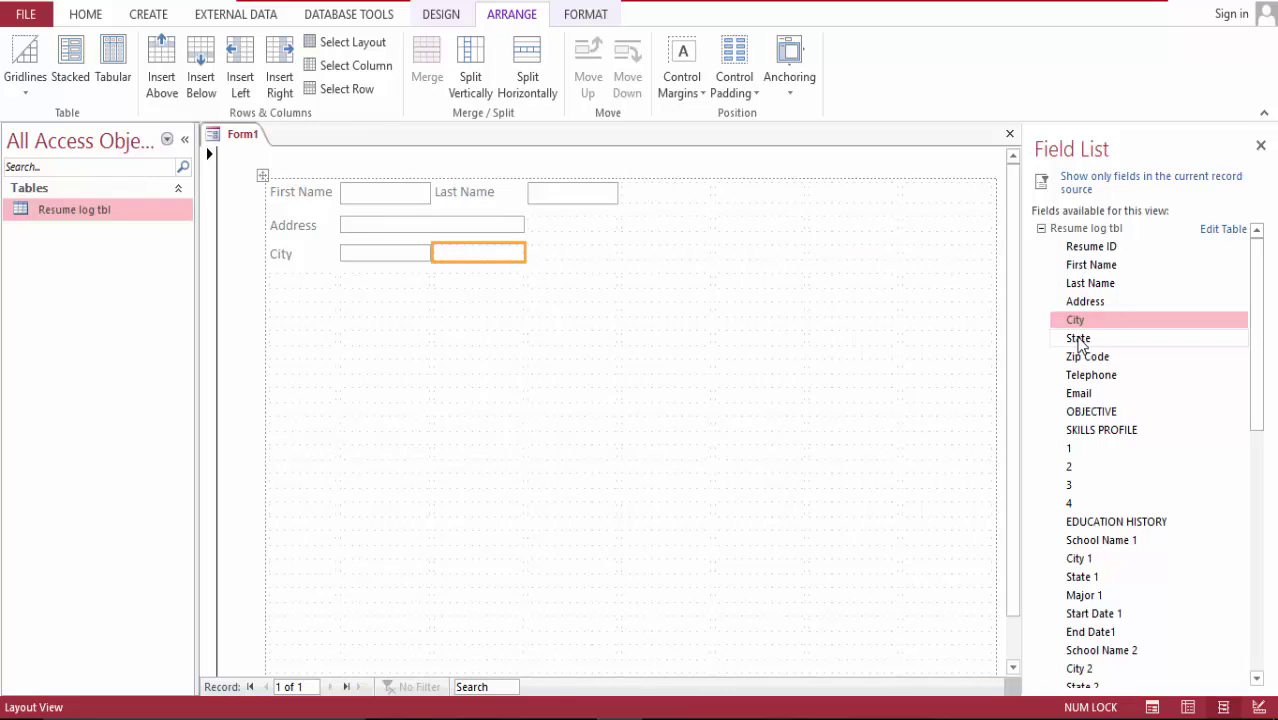
drag(1079, 338, 523, 251)
click(491, 251)
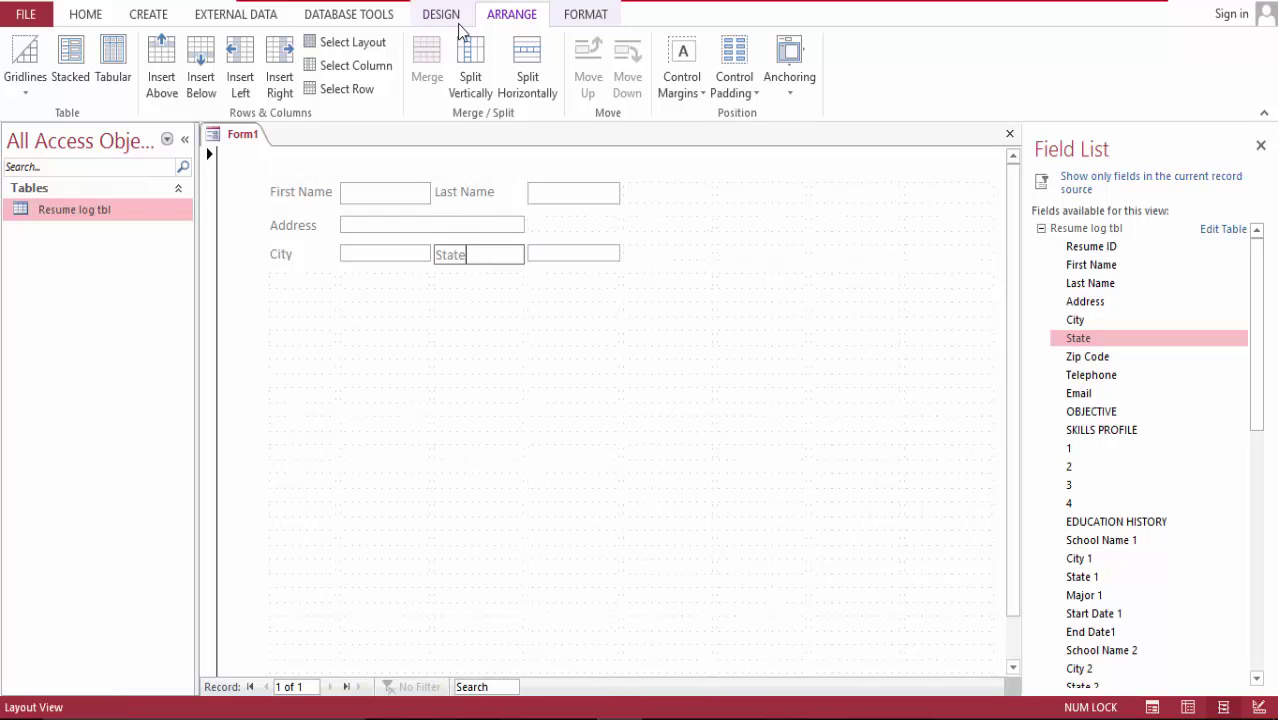
mouse_move(502, 262)
mouse_down()
mouse_move(524, 318)
mouse_move(443, 250)
mouse_move(513, 254)
mouse_up()
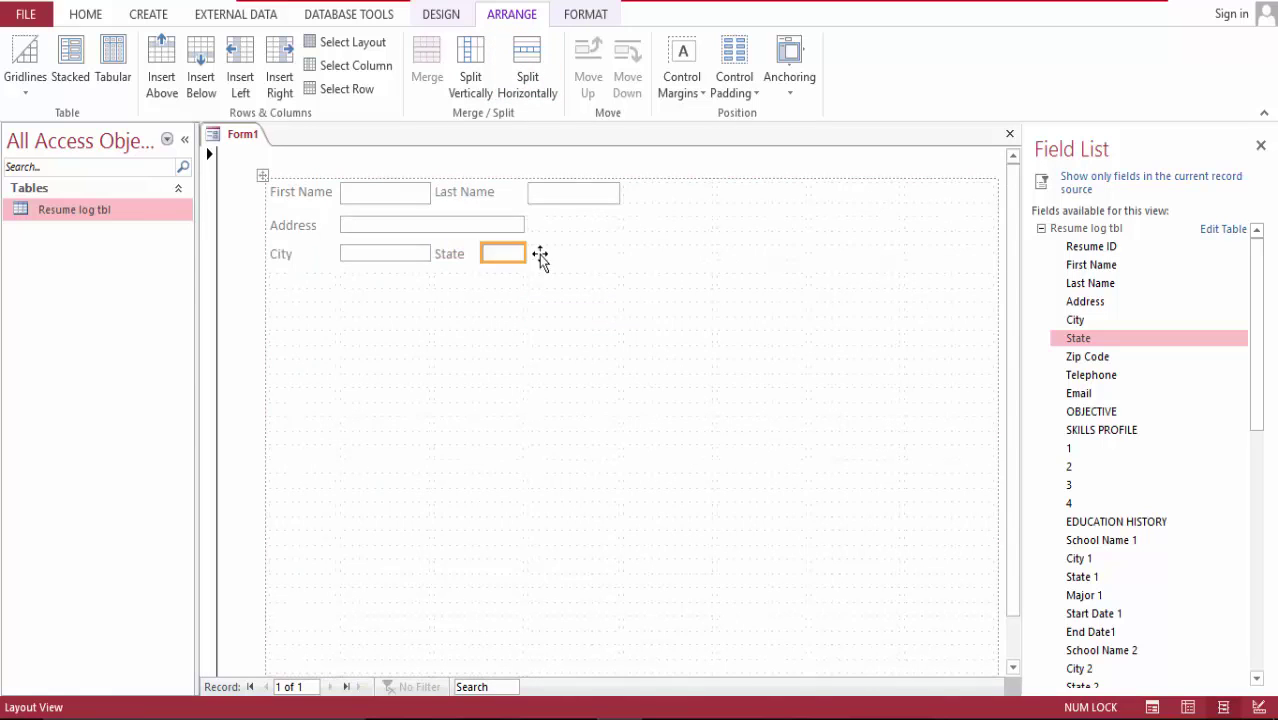
- Add the Zip Code field beside State in the third row and select its label
click(565, 258)
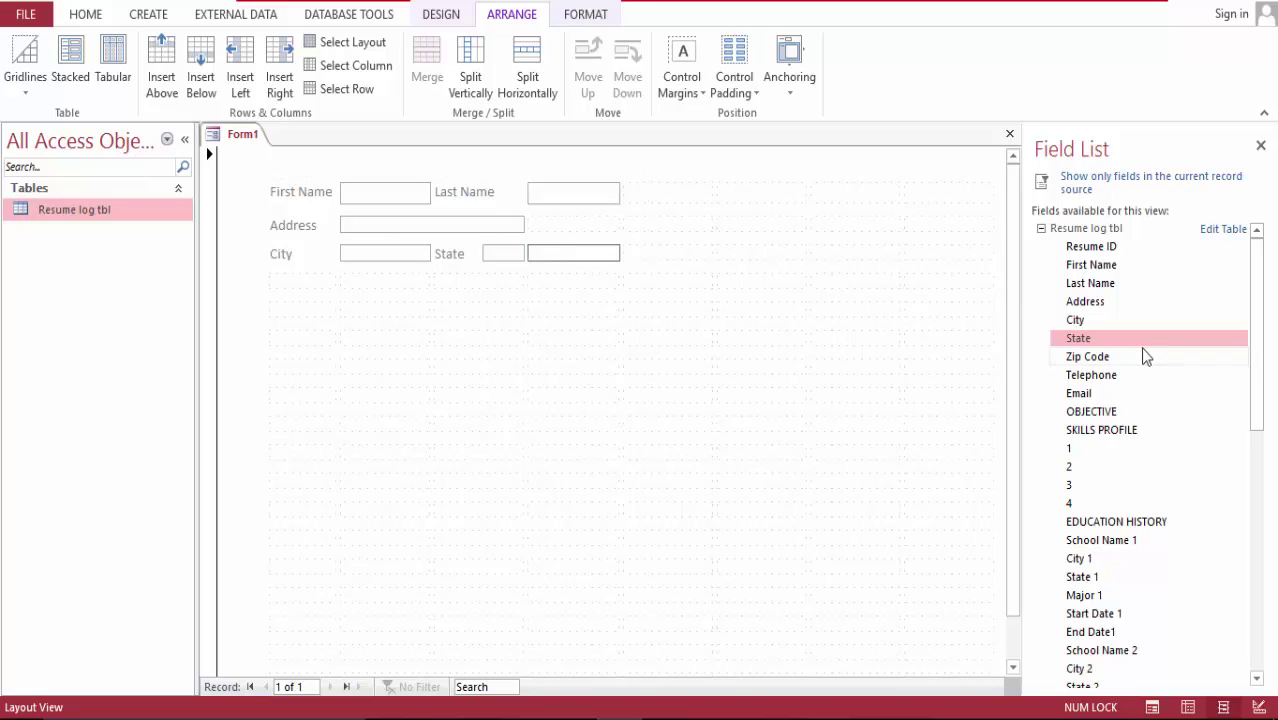
drag(1112, 358, 633, 291)
click(649, 305)
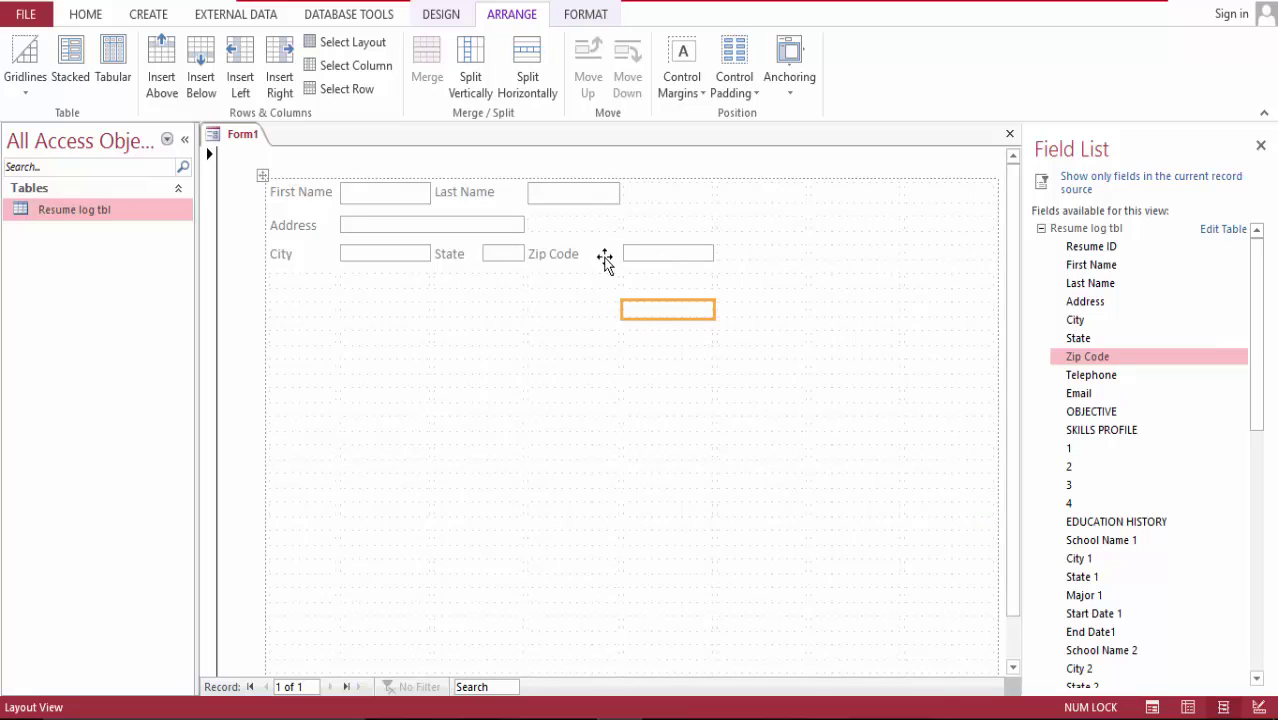
click(600, 255)
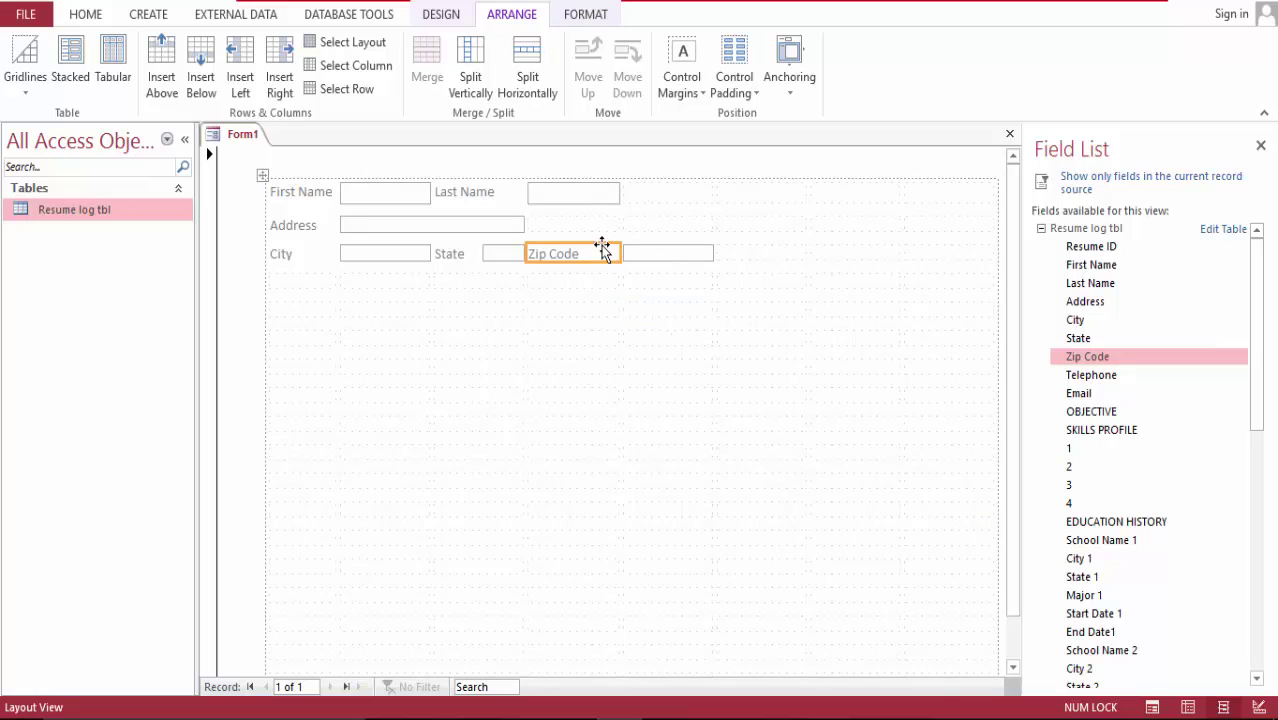
- Split the Zip Code label cell into two columns and move the Zip Code text box into the empty half
click(527, 68)
click(600, 256)
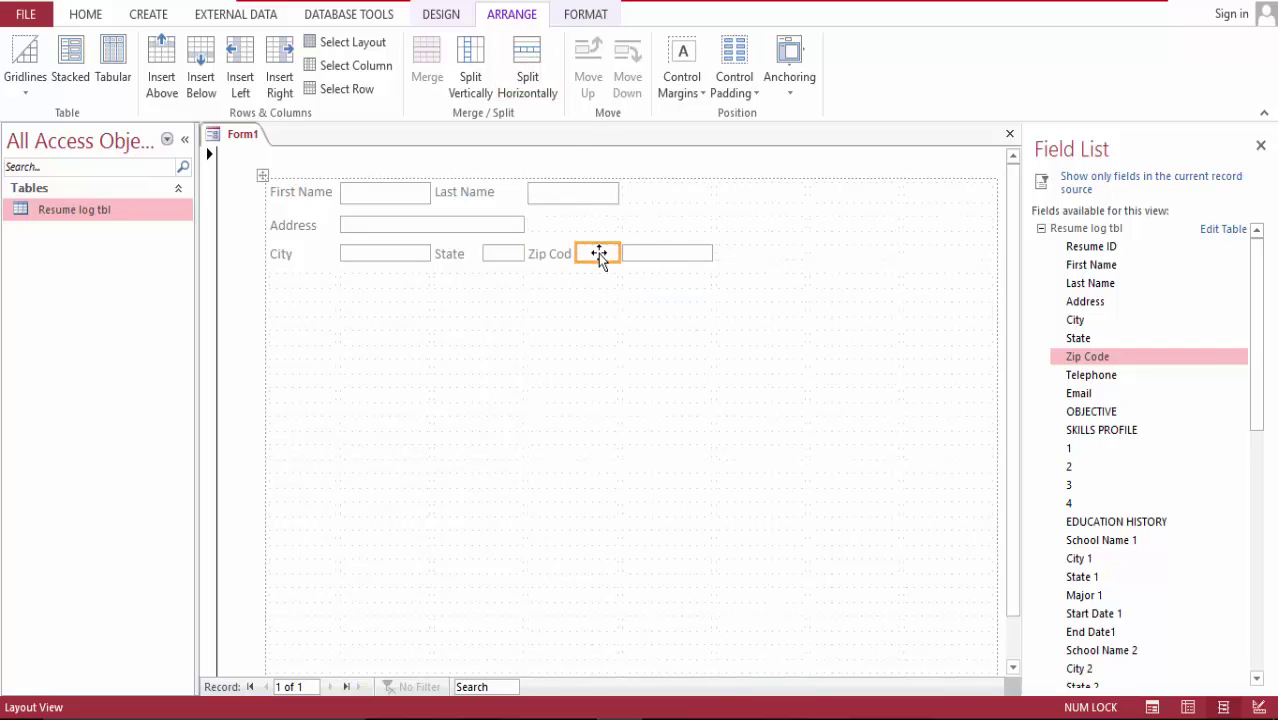
mouse_move(642, 257)
mouse_down()
mouse_move(605, 257)
mouse_move(632, 253)
mouse_up()
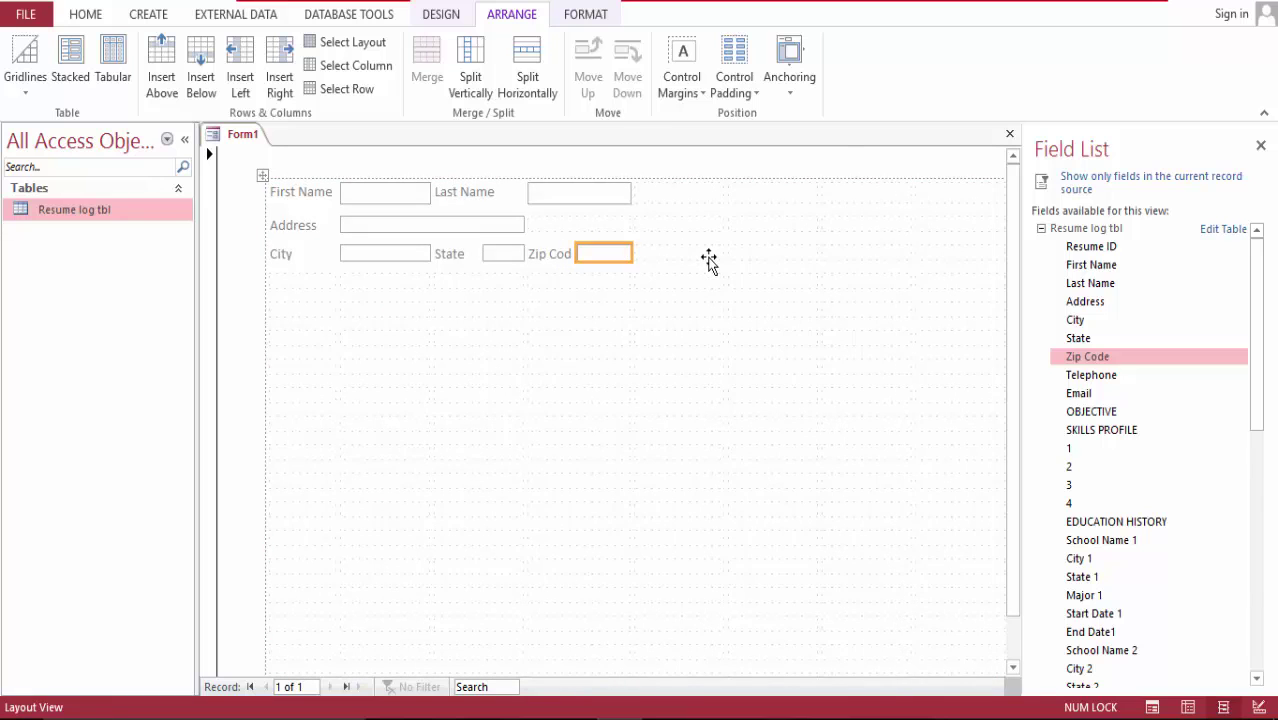
- Widen the Zip Code label until its full text fits
click(557, 256)
drag(577, 250, 581, 251)
drag(577, 247, 587, 253)
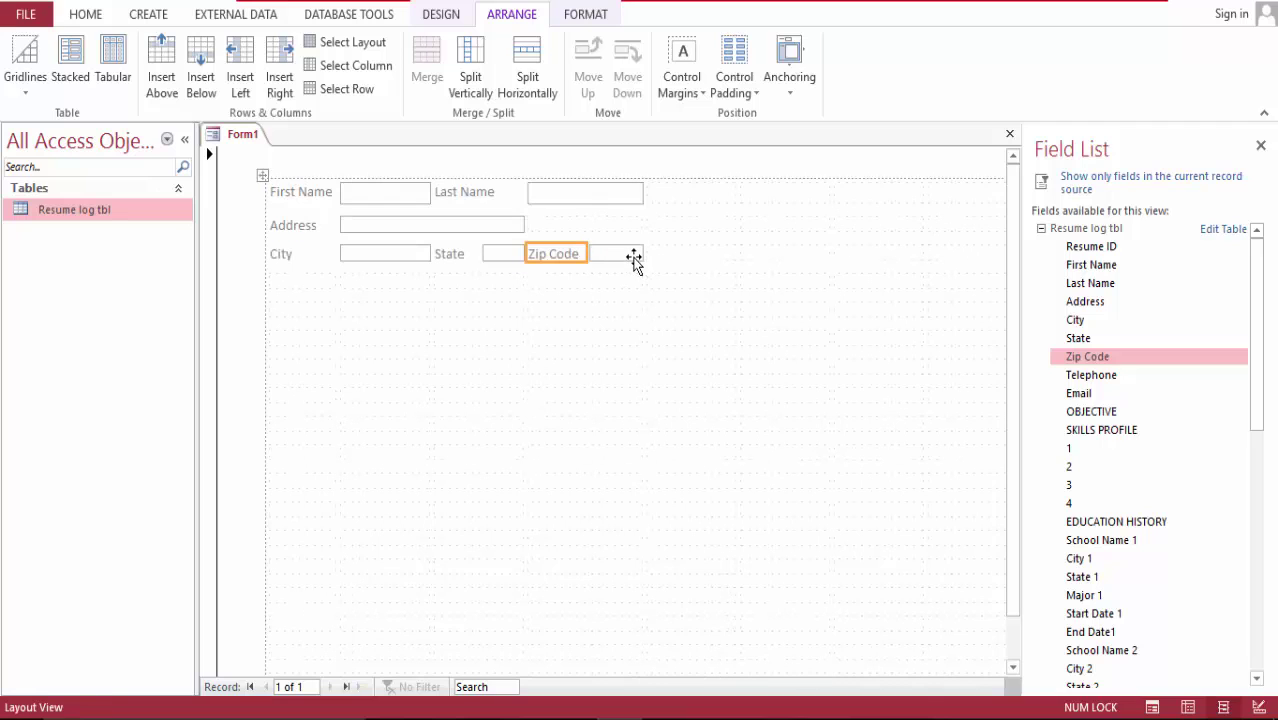
- Narrow the first column slightly at the City label and split the City label cell into two columns
click(334, 259)
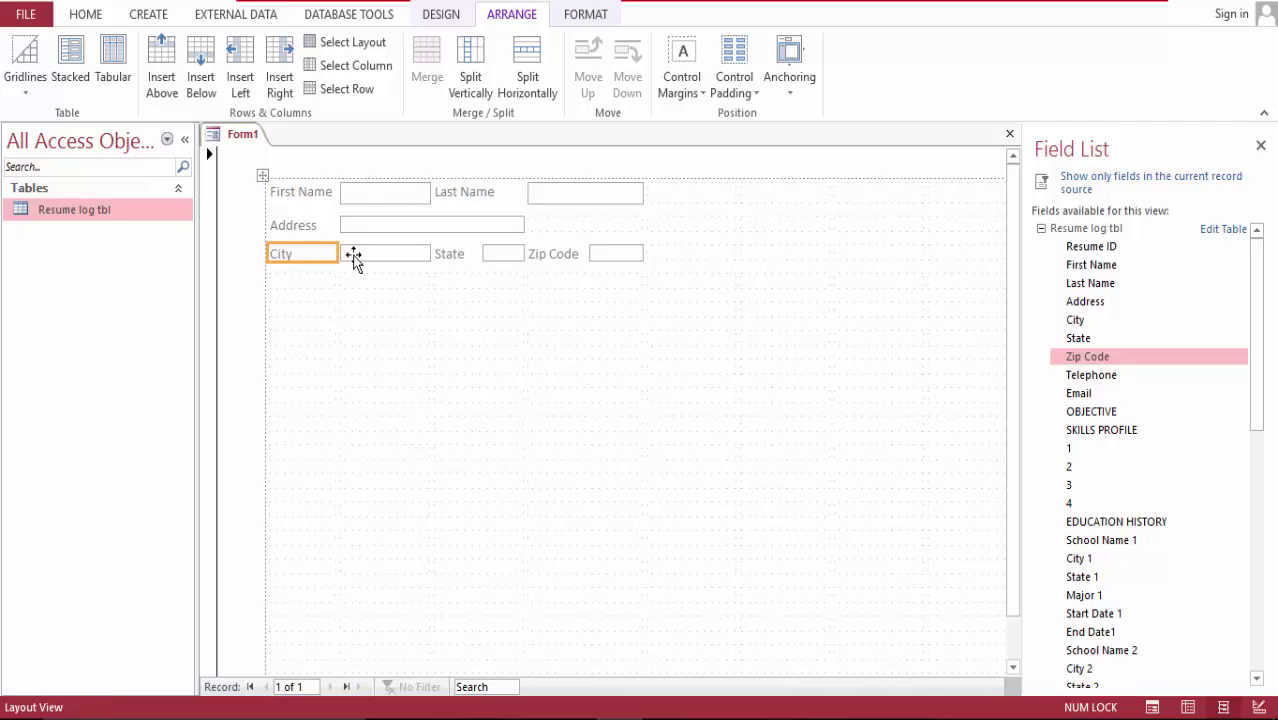
click(357, 257)
click(329, 257)
drag(335, 257, 334, 253)
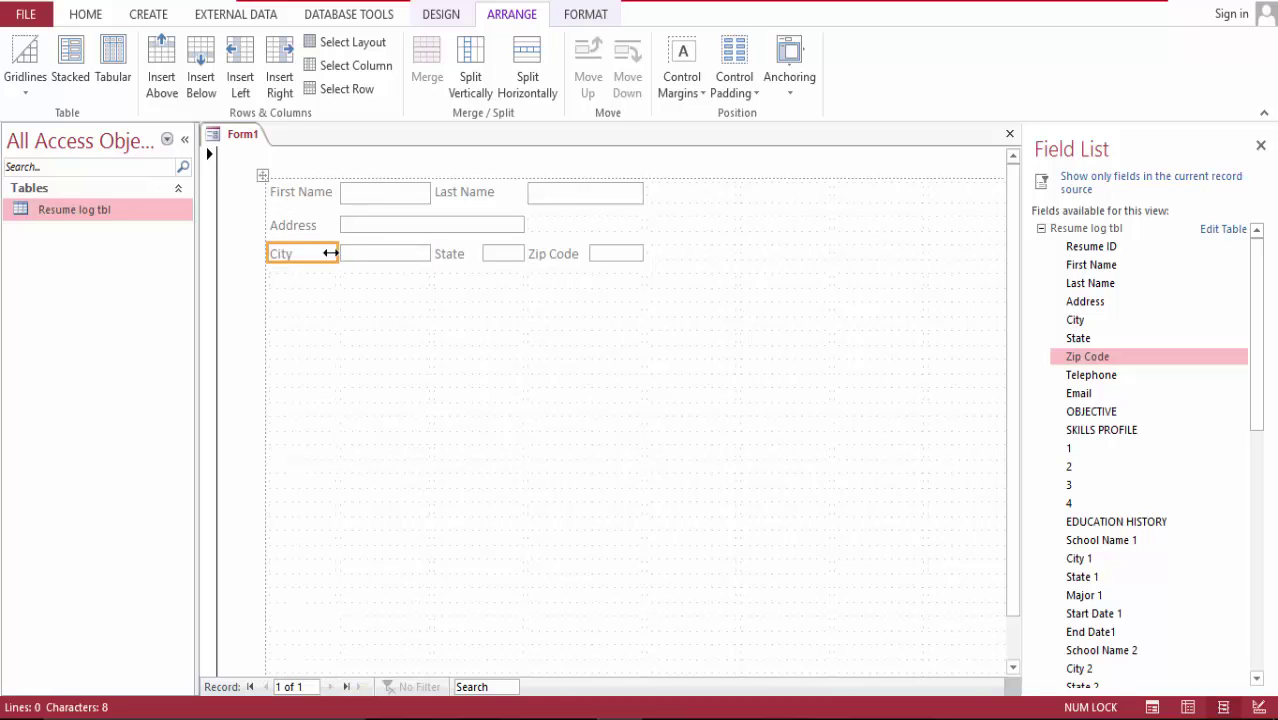
click(353, 255)
click(320, 255)
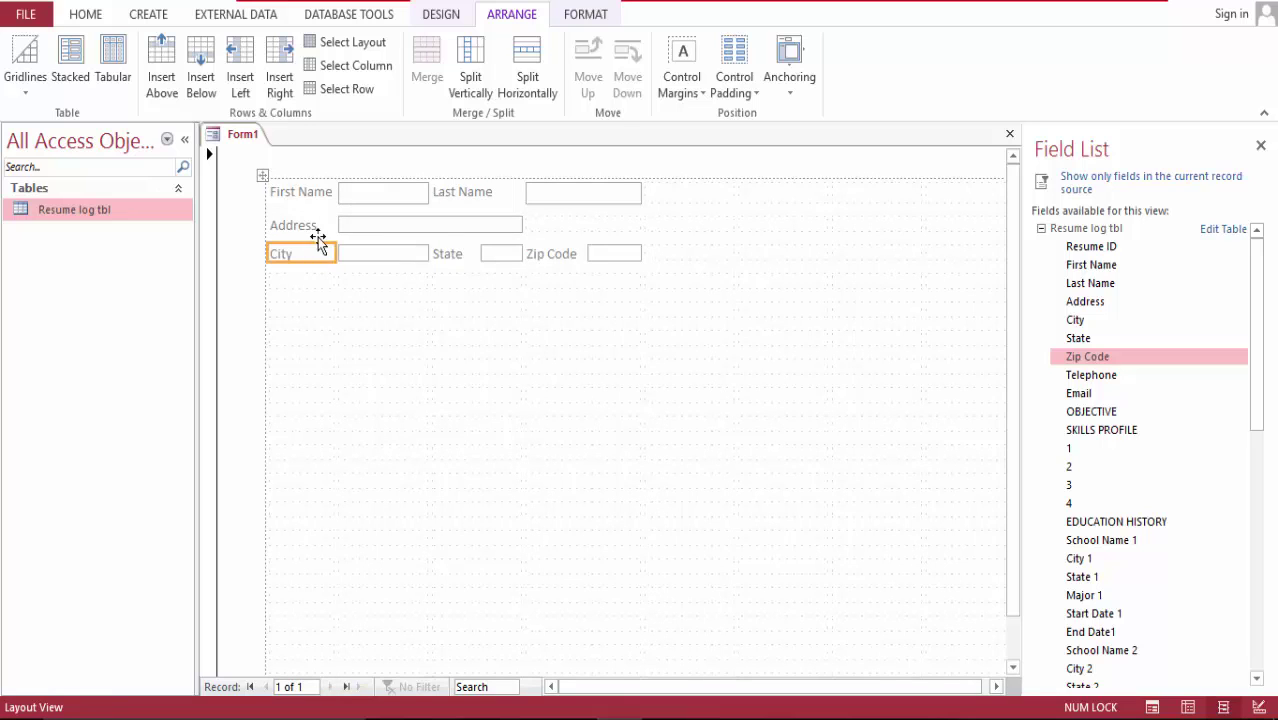
click(525, 60)
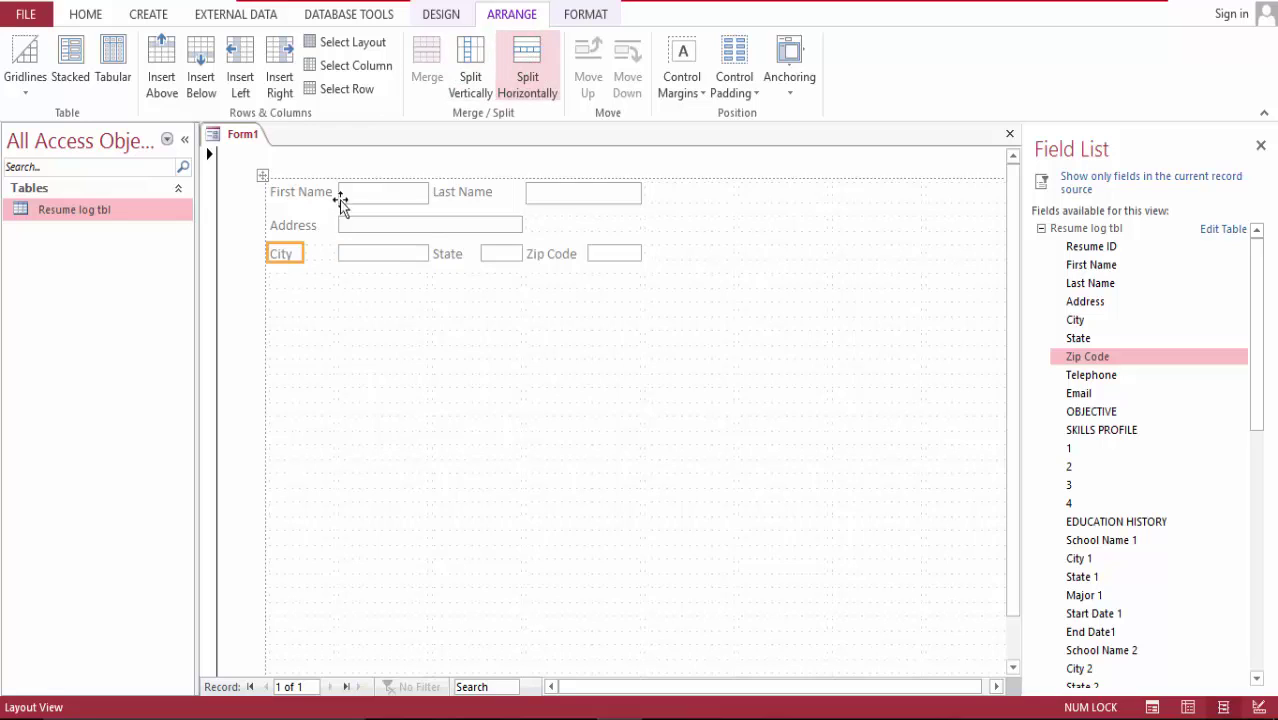
- Move the City text box into the empty half cell directly beside its label
click(325, 257)
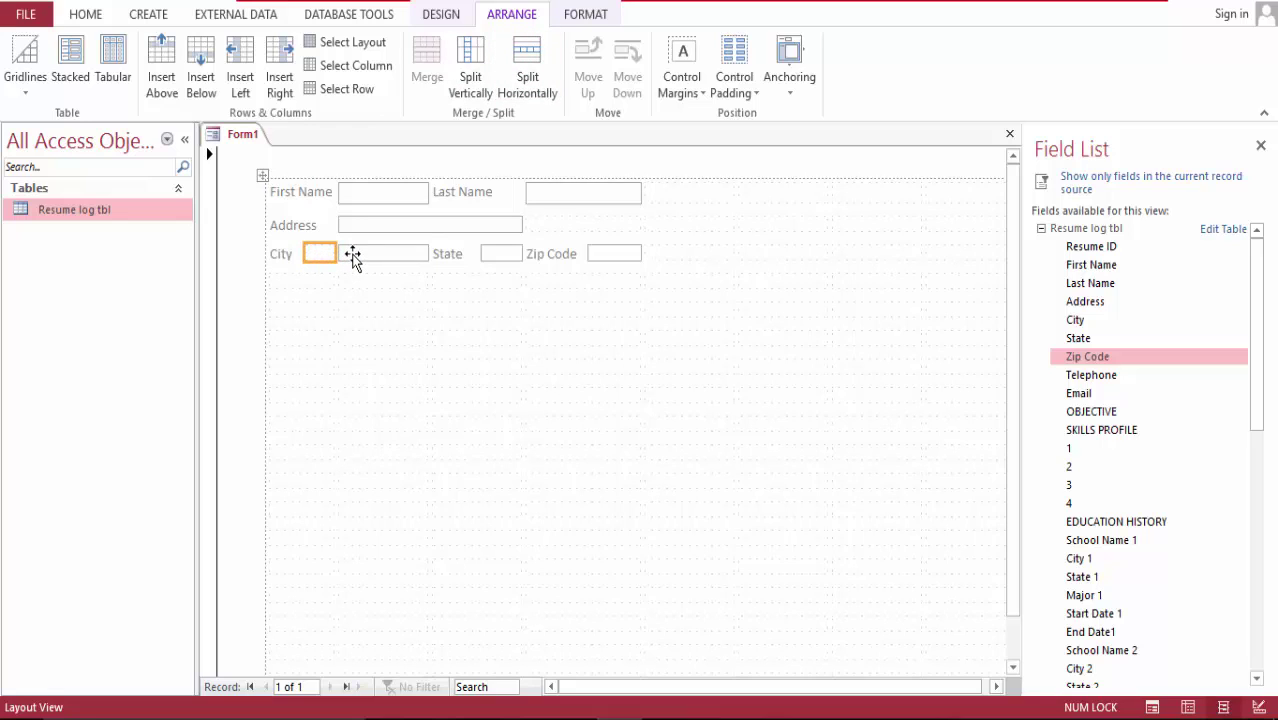
ctrl+click(353, 256)
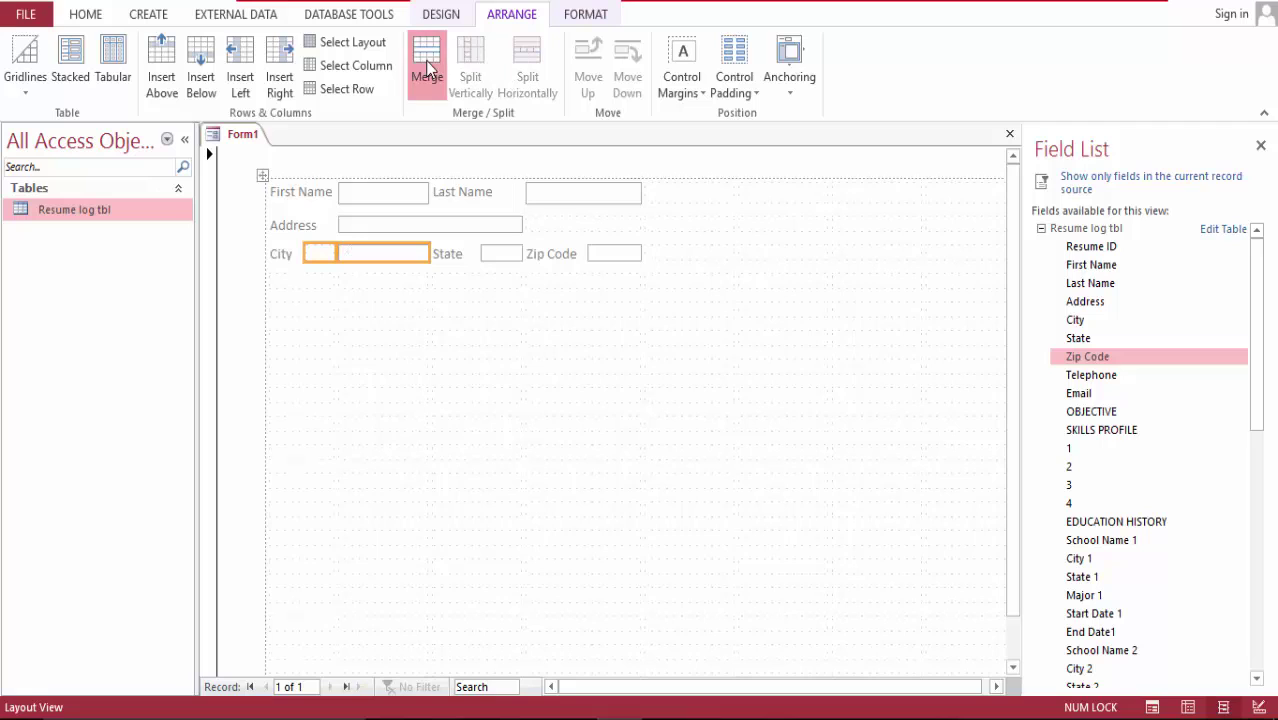
click(425, 60)
click(537, 59)
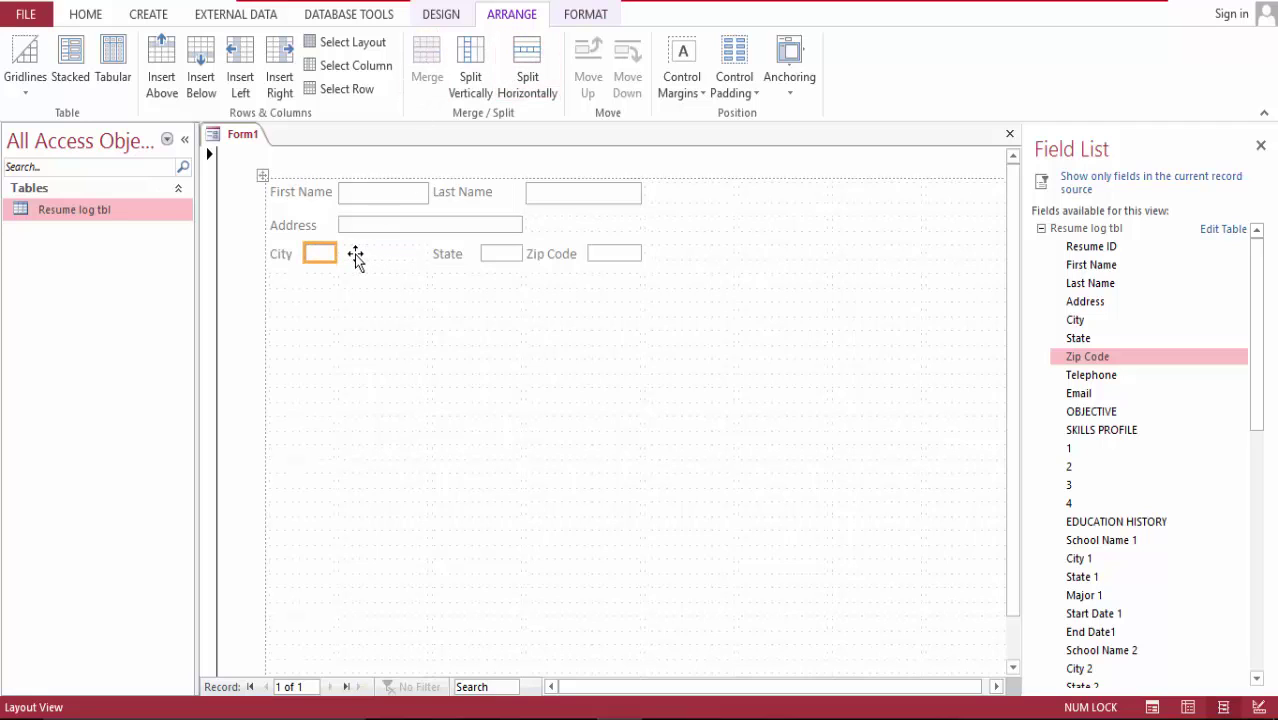
- Split the vacated cell beside City into two columns and merge the City text box with the adjoining half
click(356, 257)
click(516, 77)
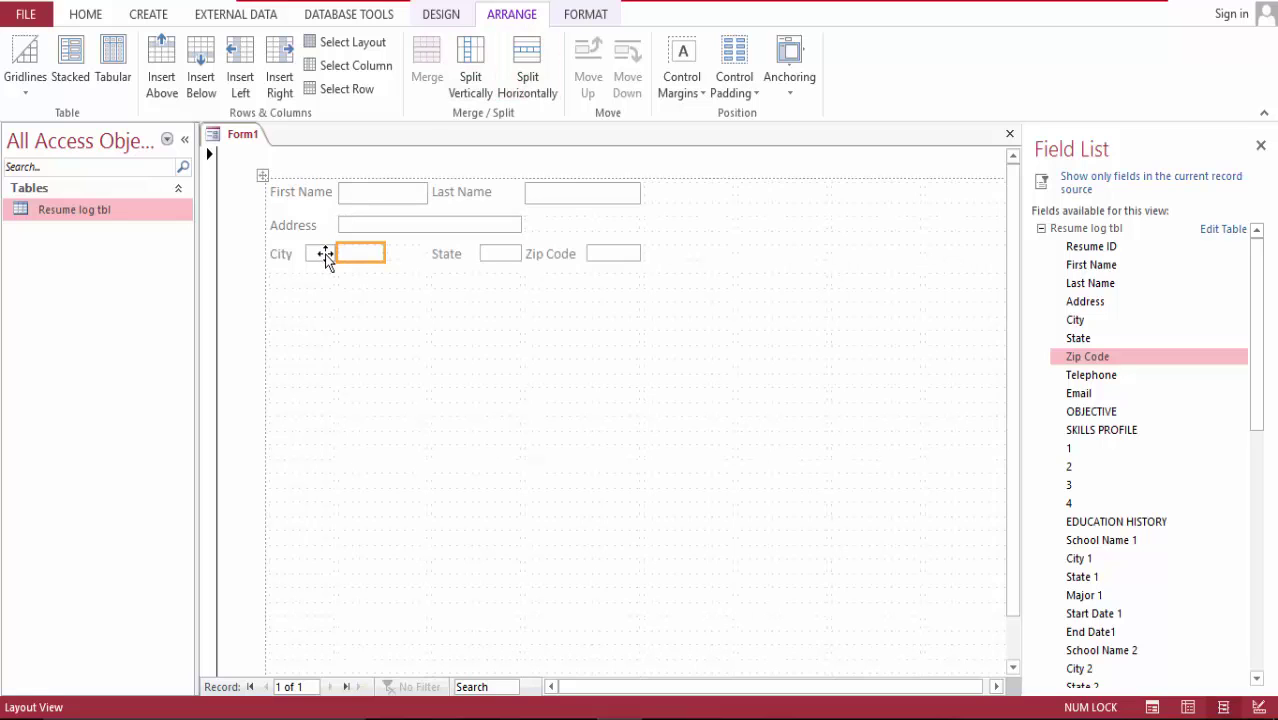
drag(328, 250, 365, 253)
click(430, 57)
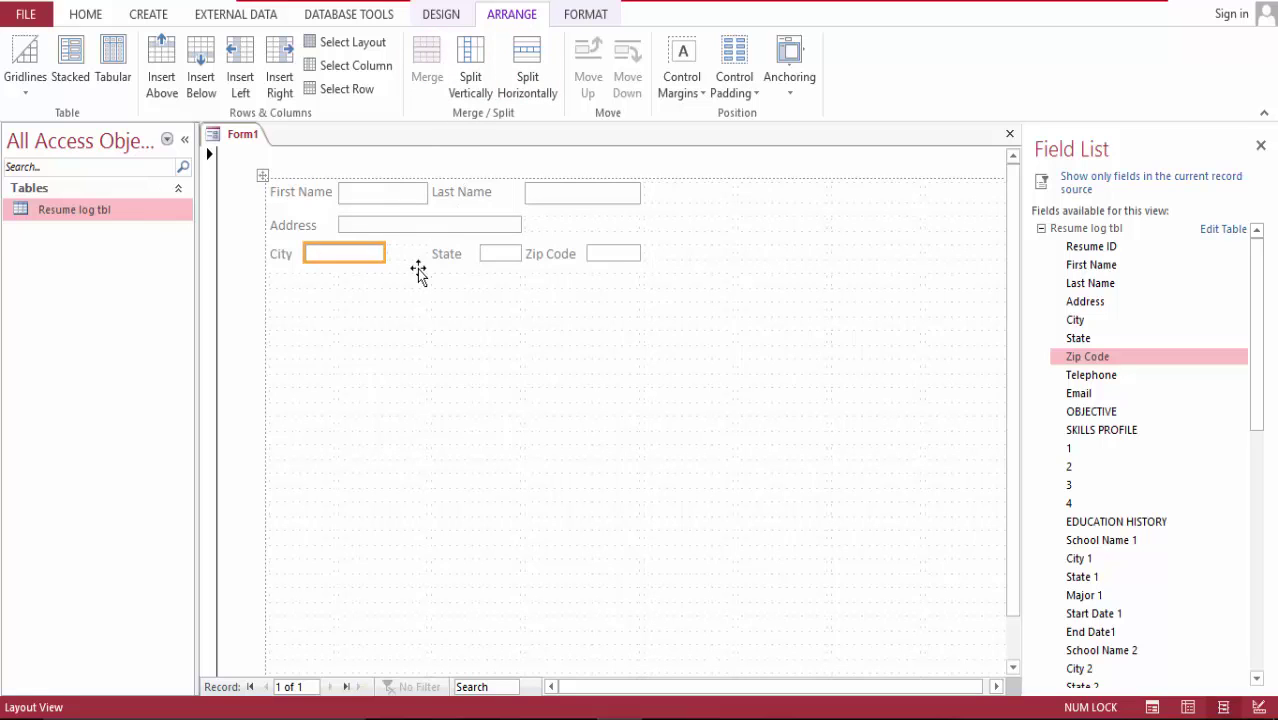
- Shift the State and Zip Code labels and text boxes one cell closer to City in the third row
click(400, 254)
drag(445, 251, 408, 254)
drag(507, 254, 476, 255)
drag(553, 254, 505, 256)
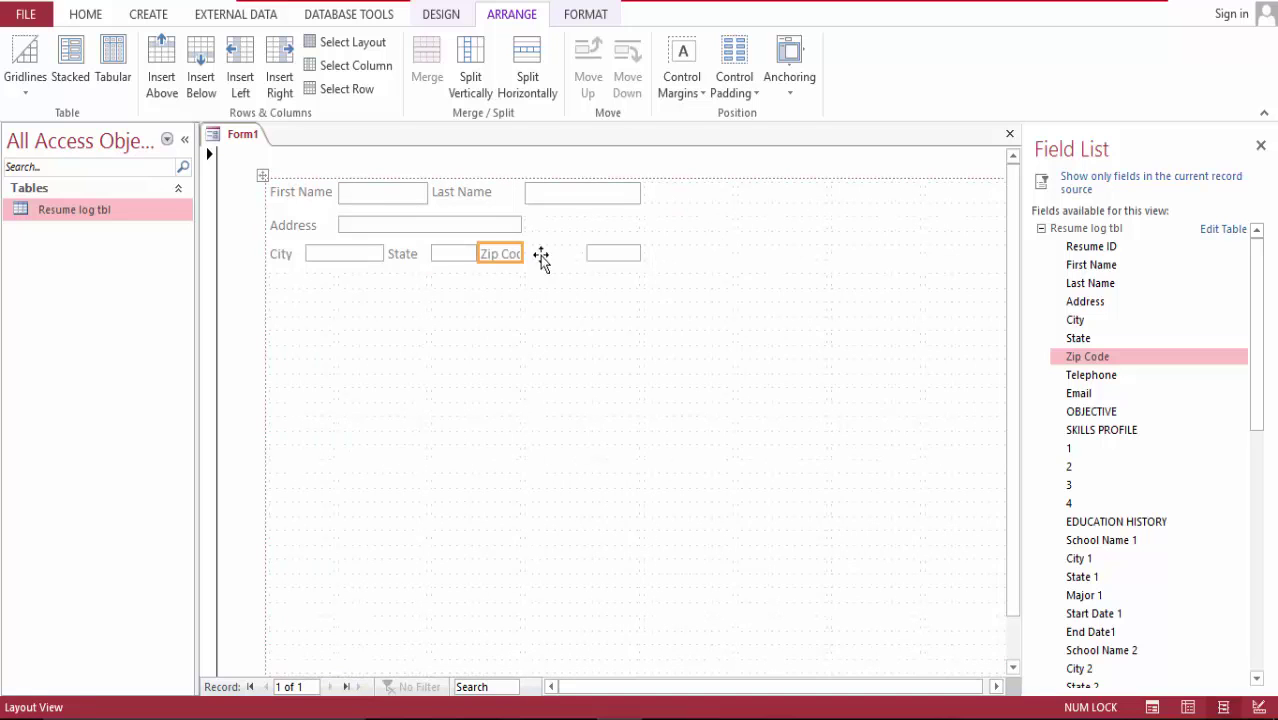
drag(605, 255, 534, 253)
- Widen the Zip Code label so its full text fits and select the whole City row
click(511, 255)
click(579, 254)
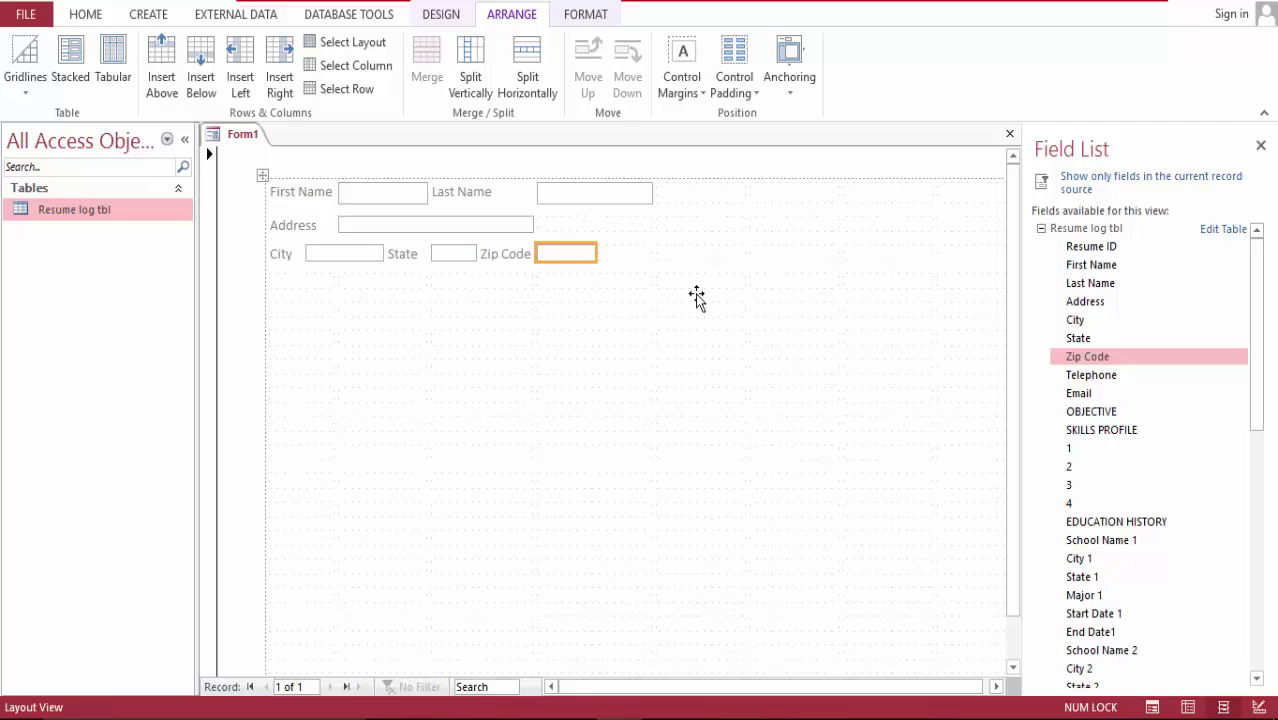
click(276, 255)
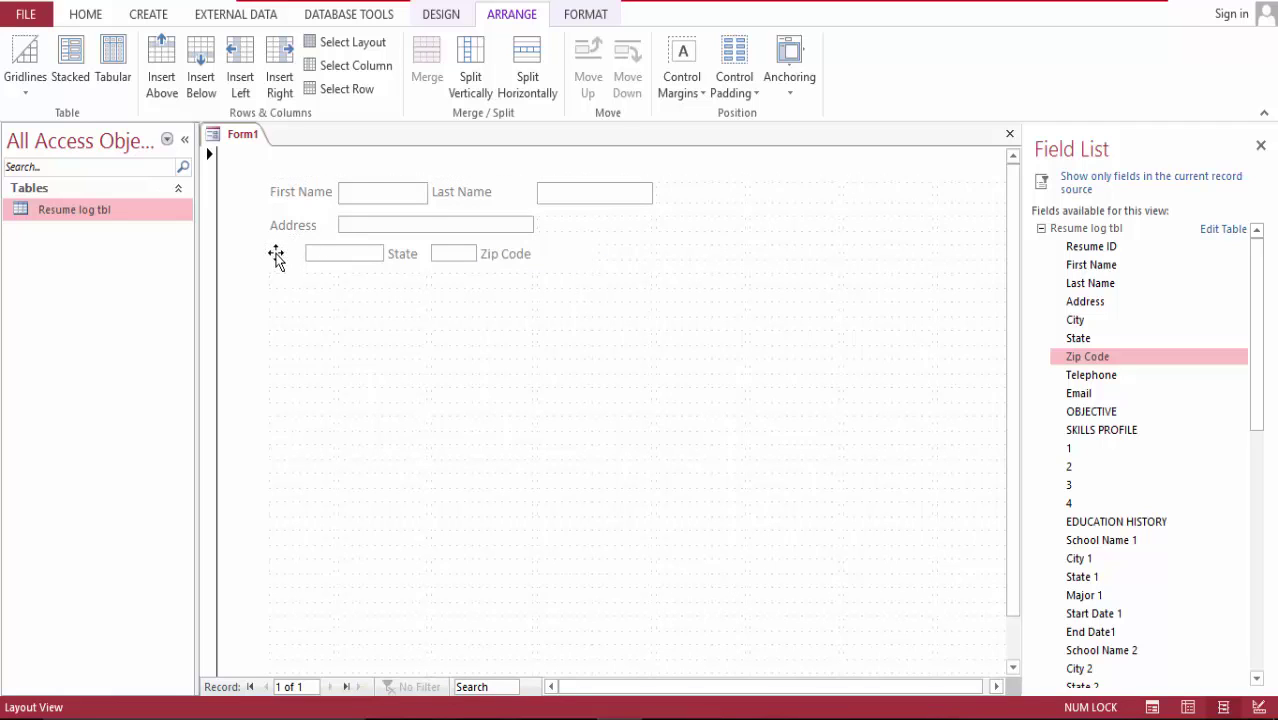
click(265, 252)
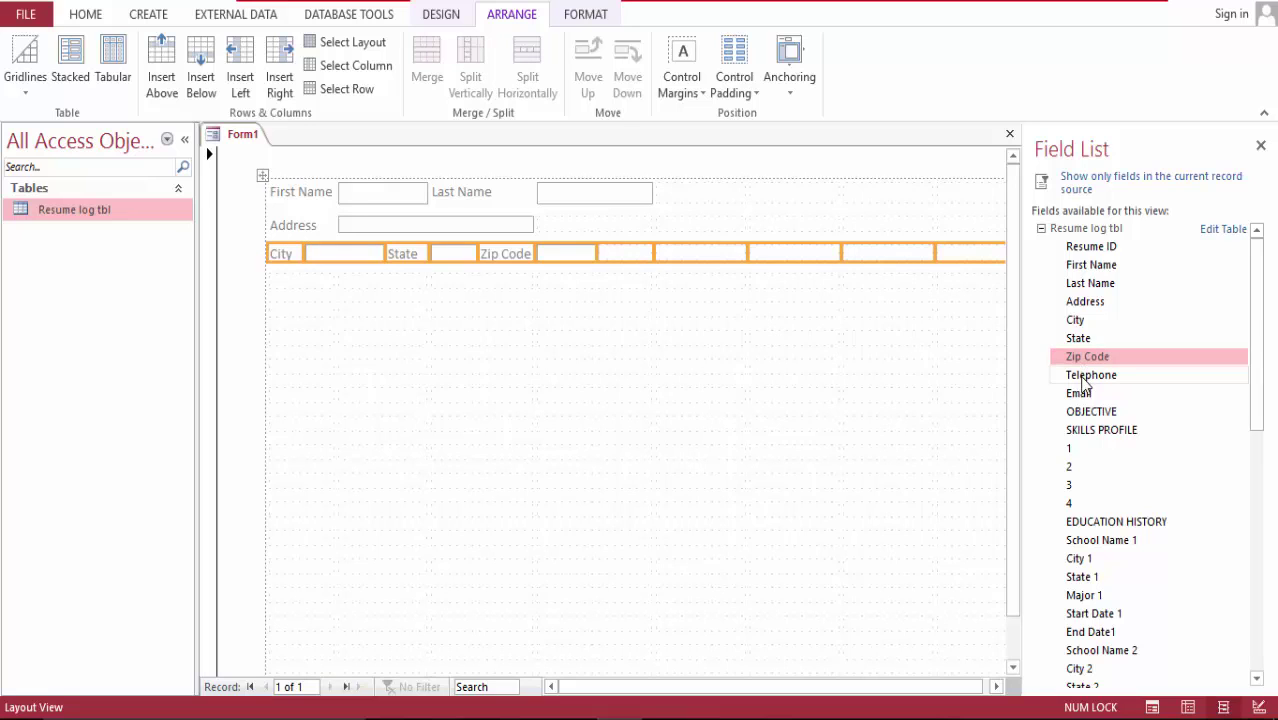
- Add the Telephone field to the first column of the fourth row and the Email field beside it
drag(910, 315, 315, 286)
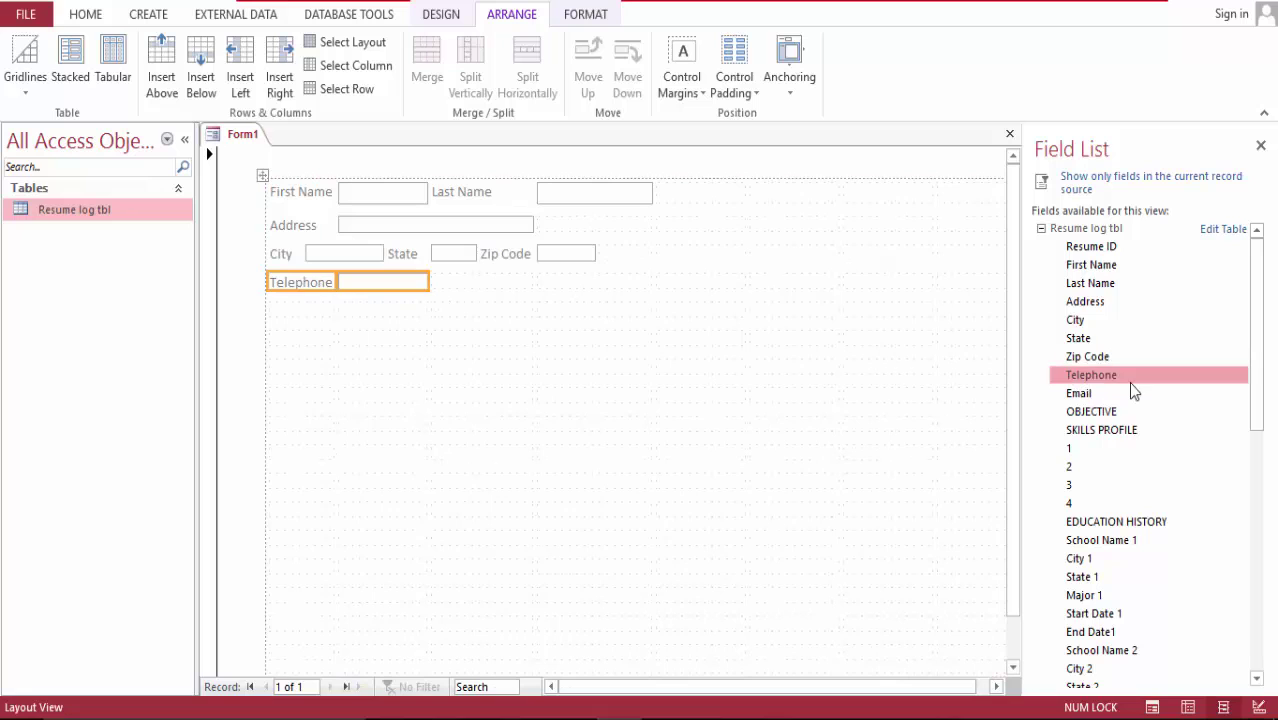
drag(1088, 398, 520, 294)
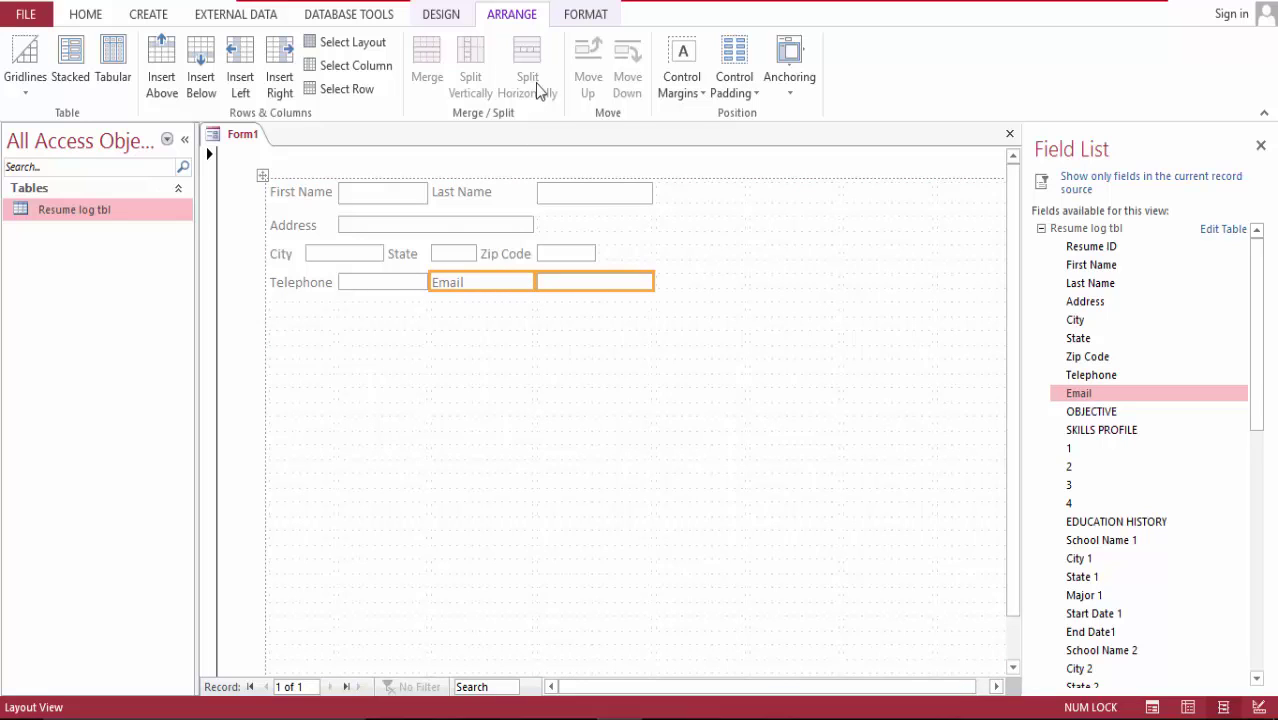
click(510, 428)
- Split the Email label cell into two columns and merge the empty half with the Email text box
click(465, 284)
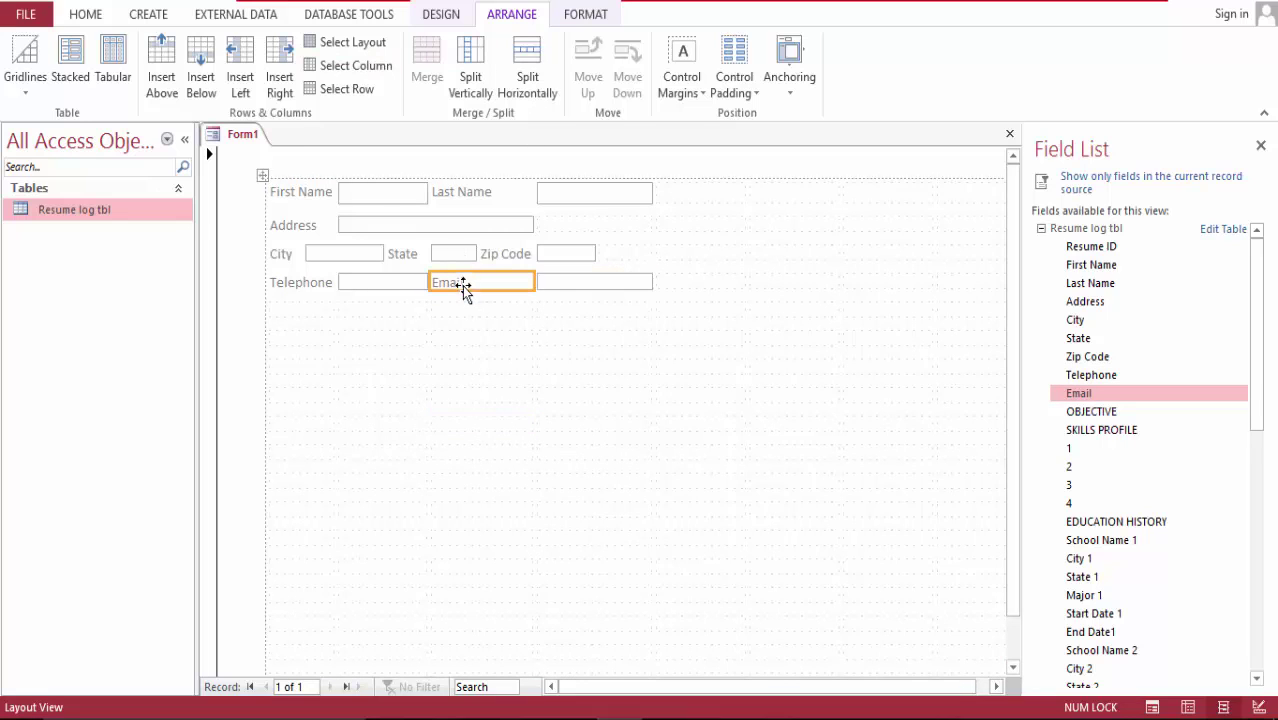
click(518, 66)
shift+click(558, 285)
click(427, 66)
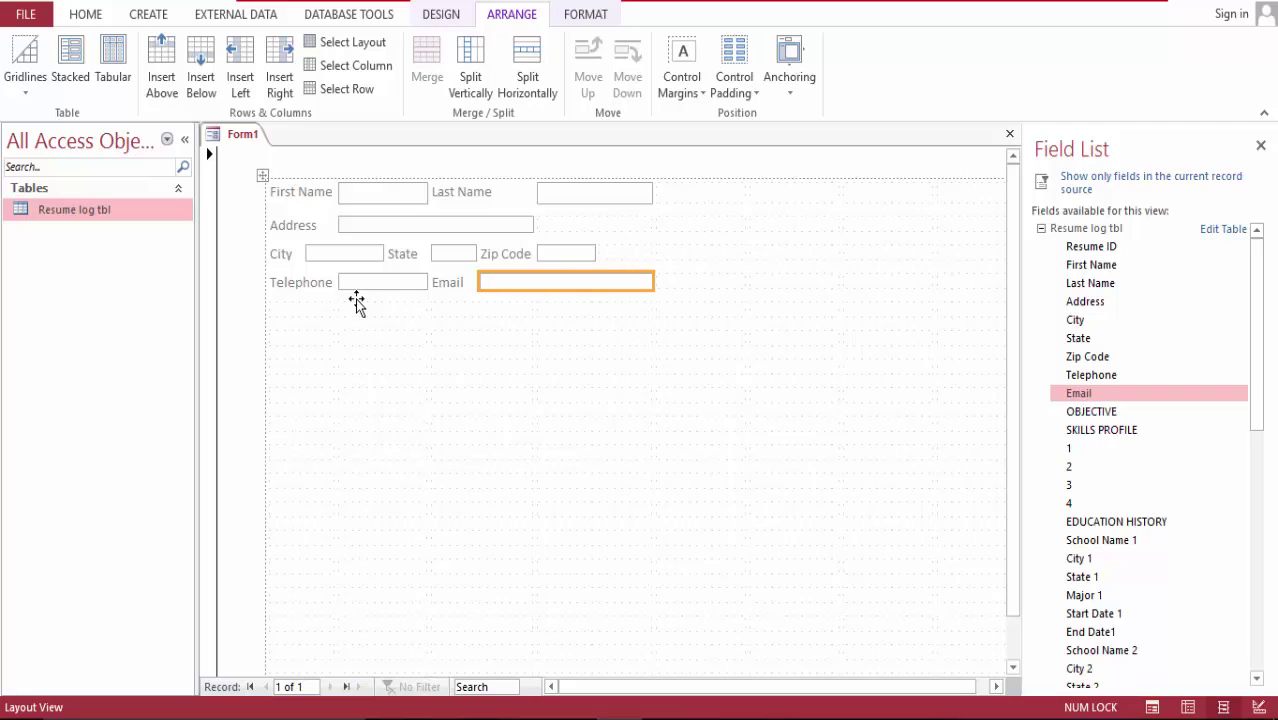
- Select the whole Telephone and Email row and give it a bottom gridline
click(268, 283)
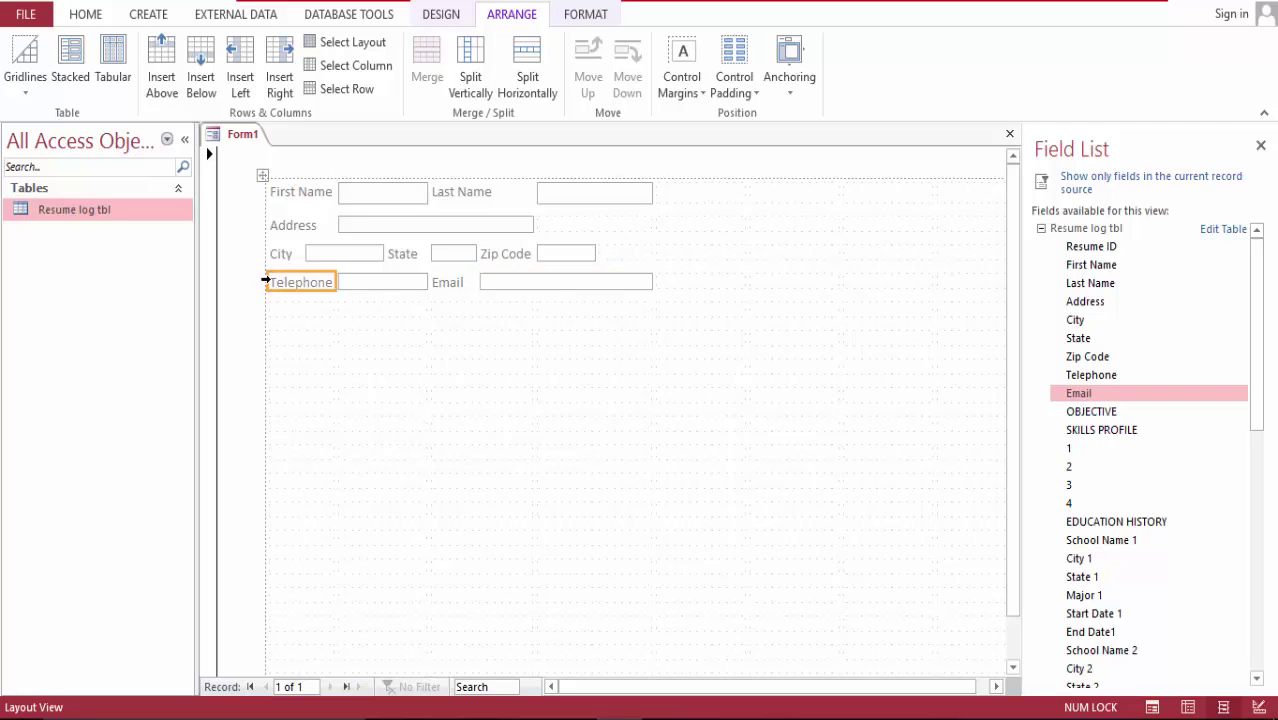
click(265, 279)
click(25, 70)
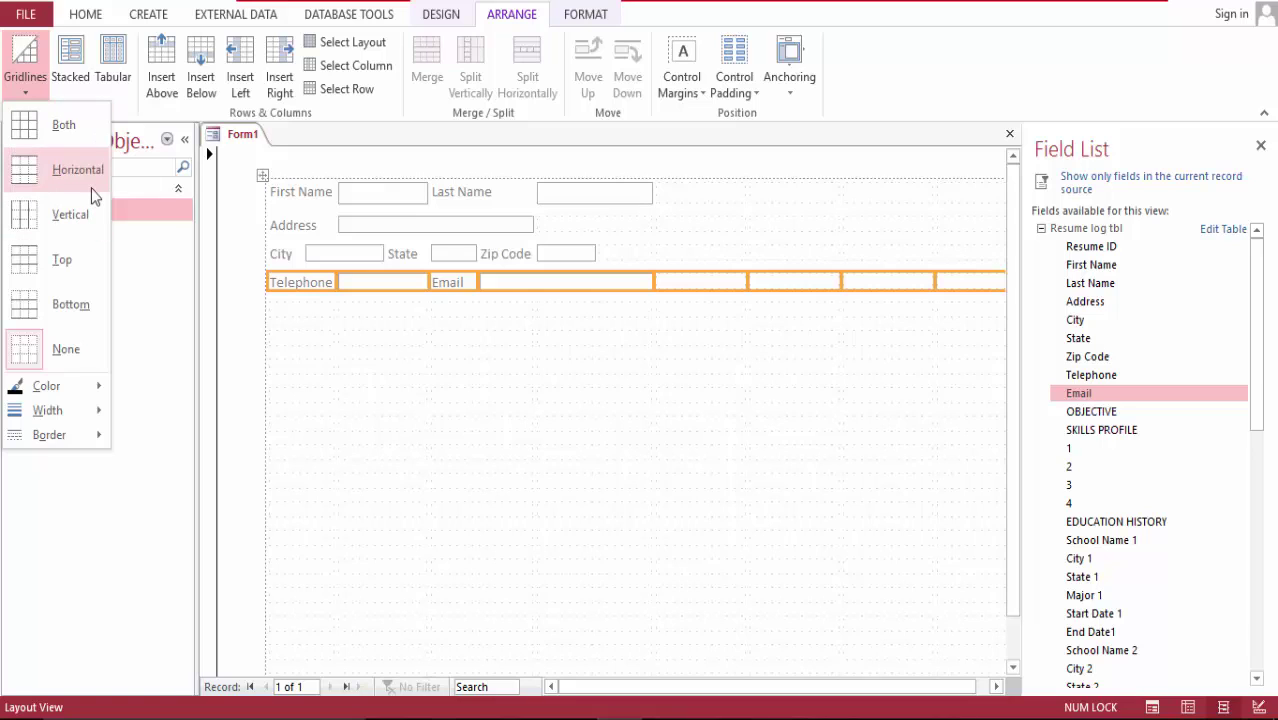
click(84, 305)
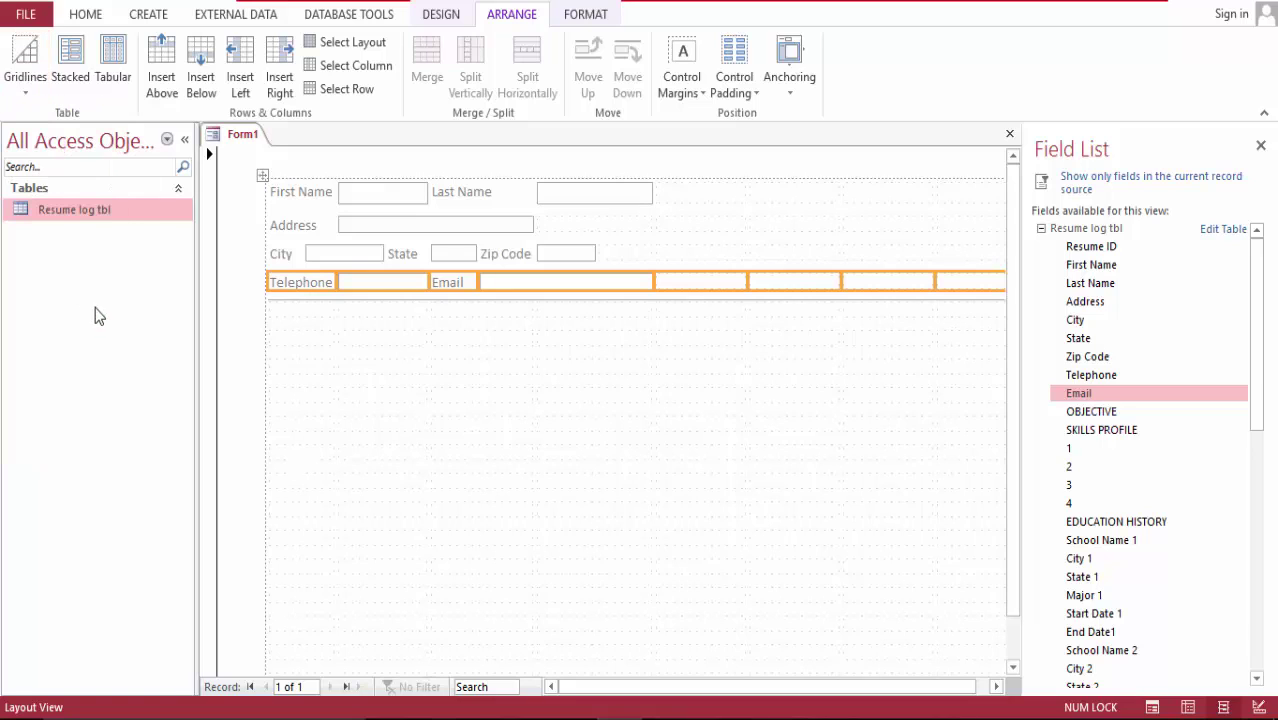
- Preview the form in Form View and return to Layout View
click(84, 14)
click(24, 52)
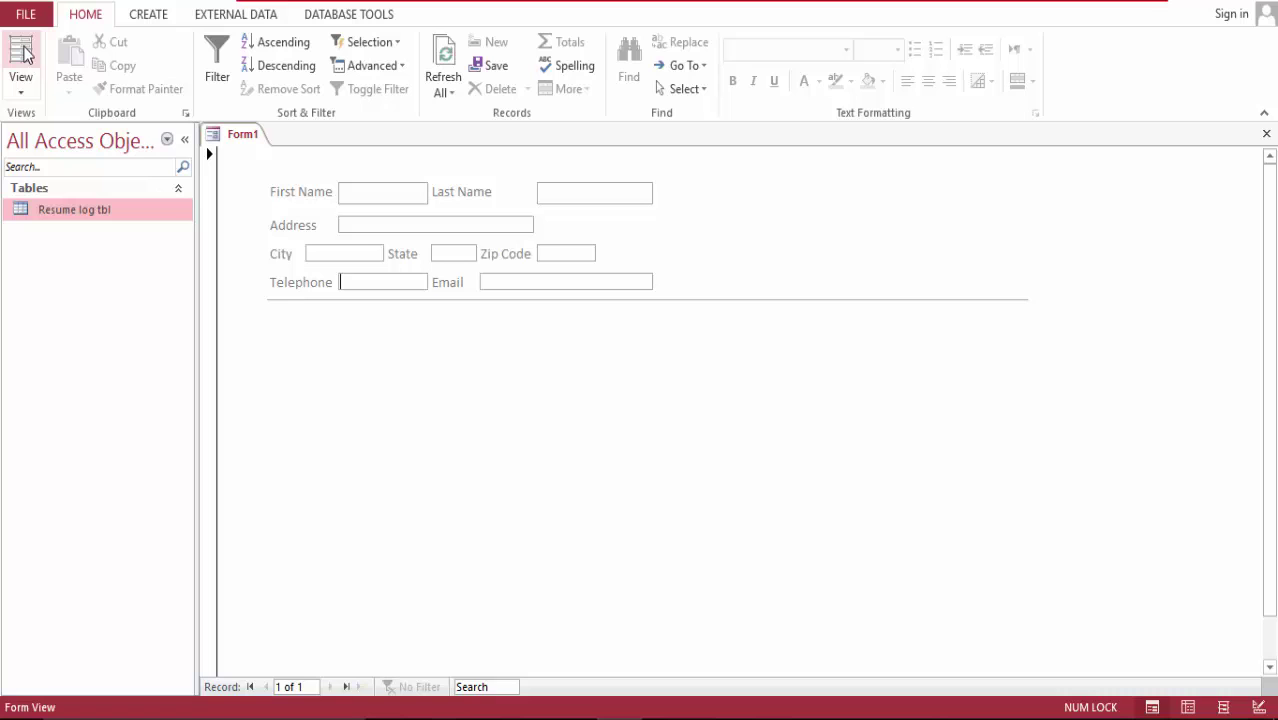
key(Tab)
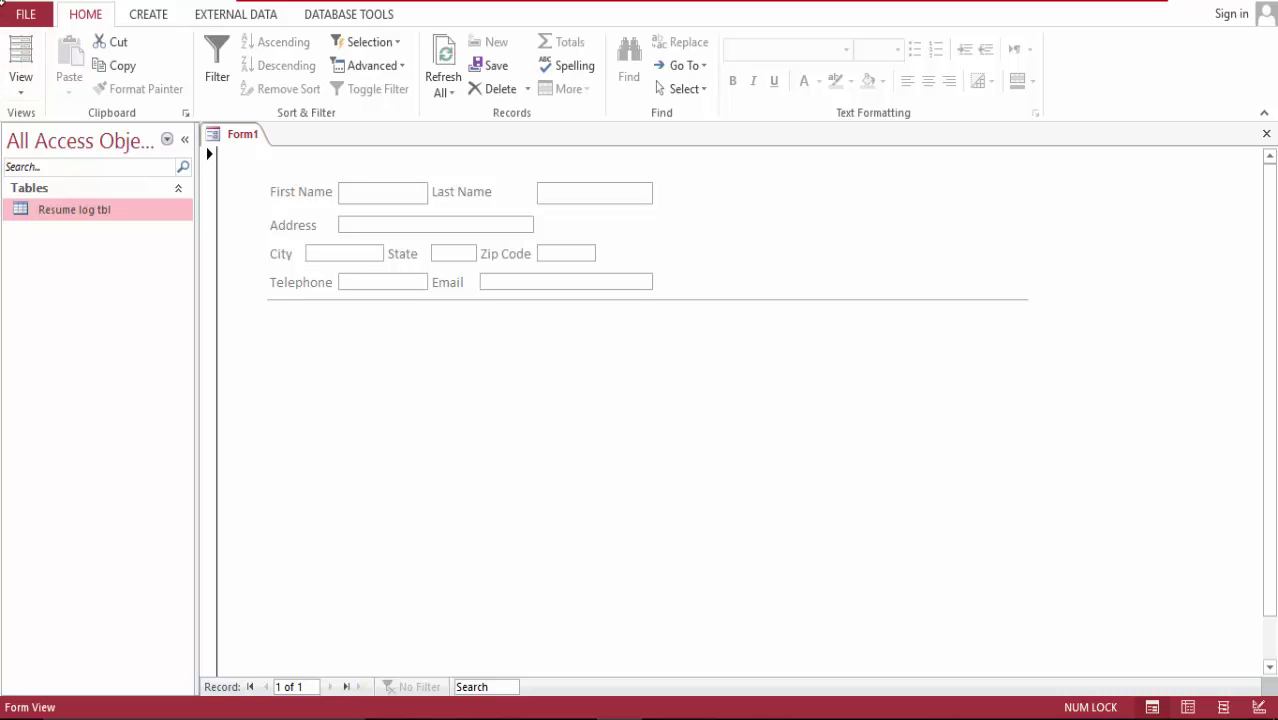
click(20, 55)
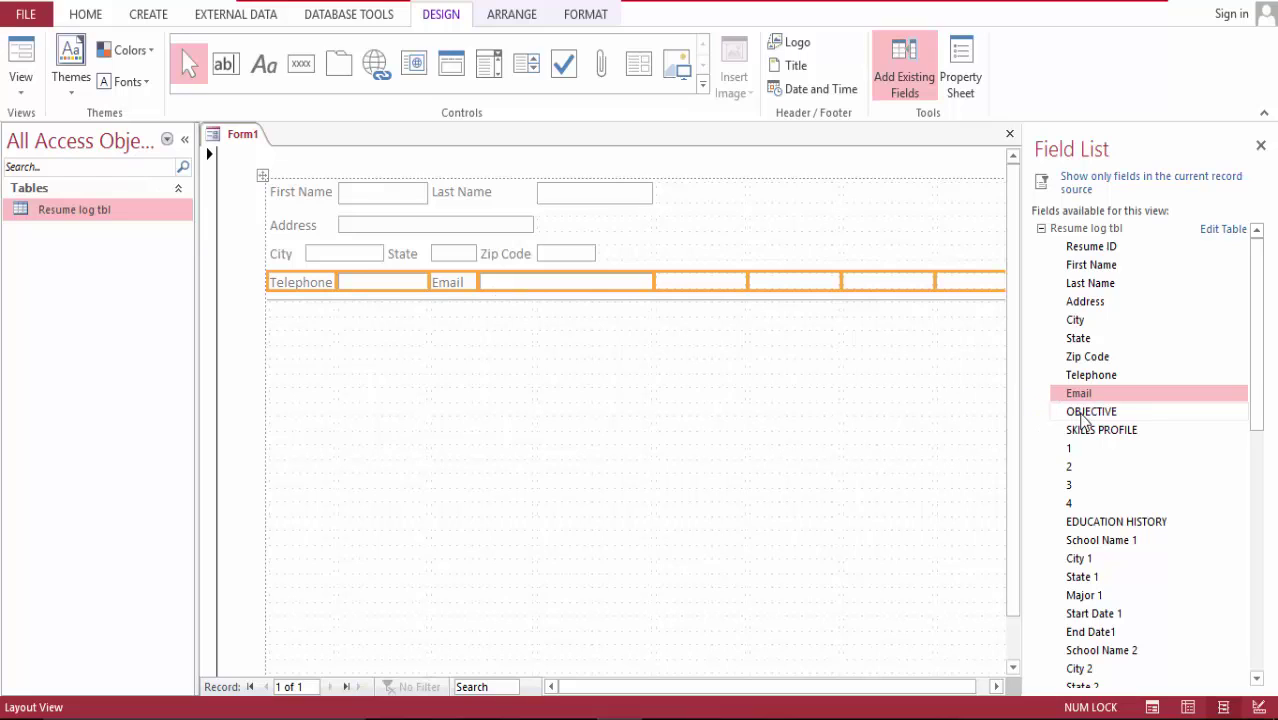
- Add the OBJECTIVE field in the row below the gridline and move its text box under its label
drag(1077, 418, 328, 330)
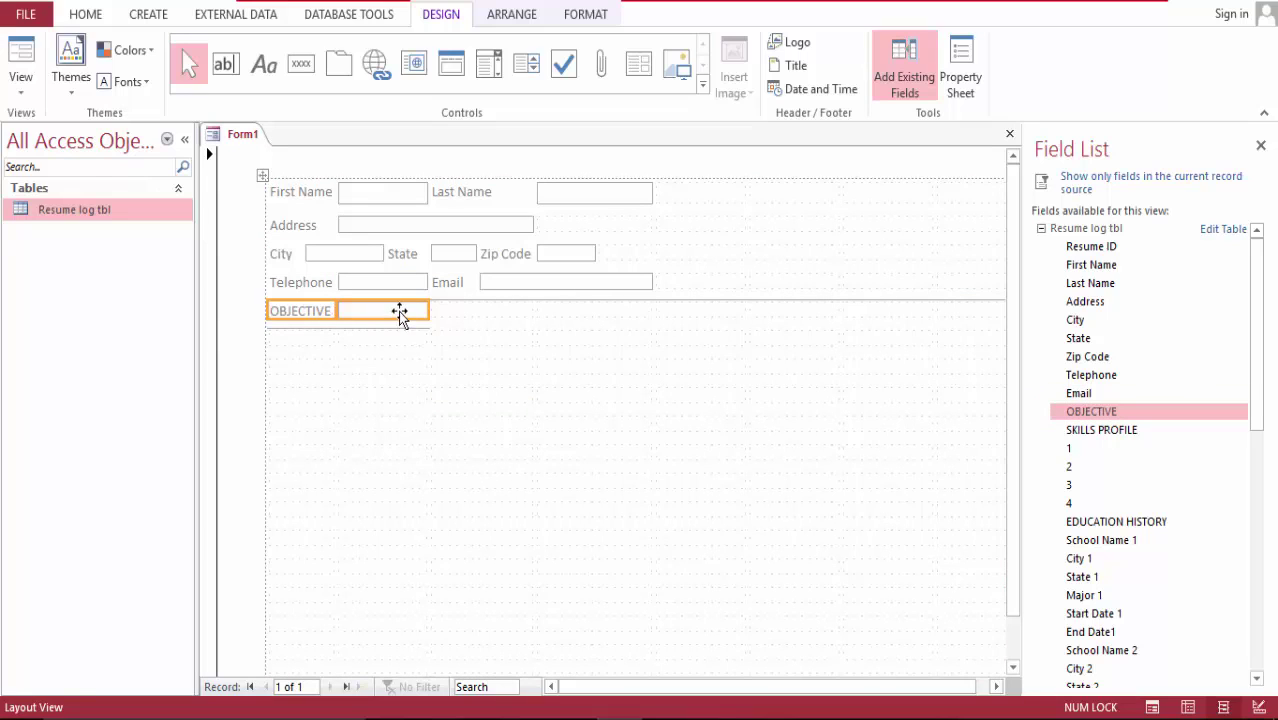
drag(399, 313, 331, 337)
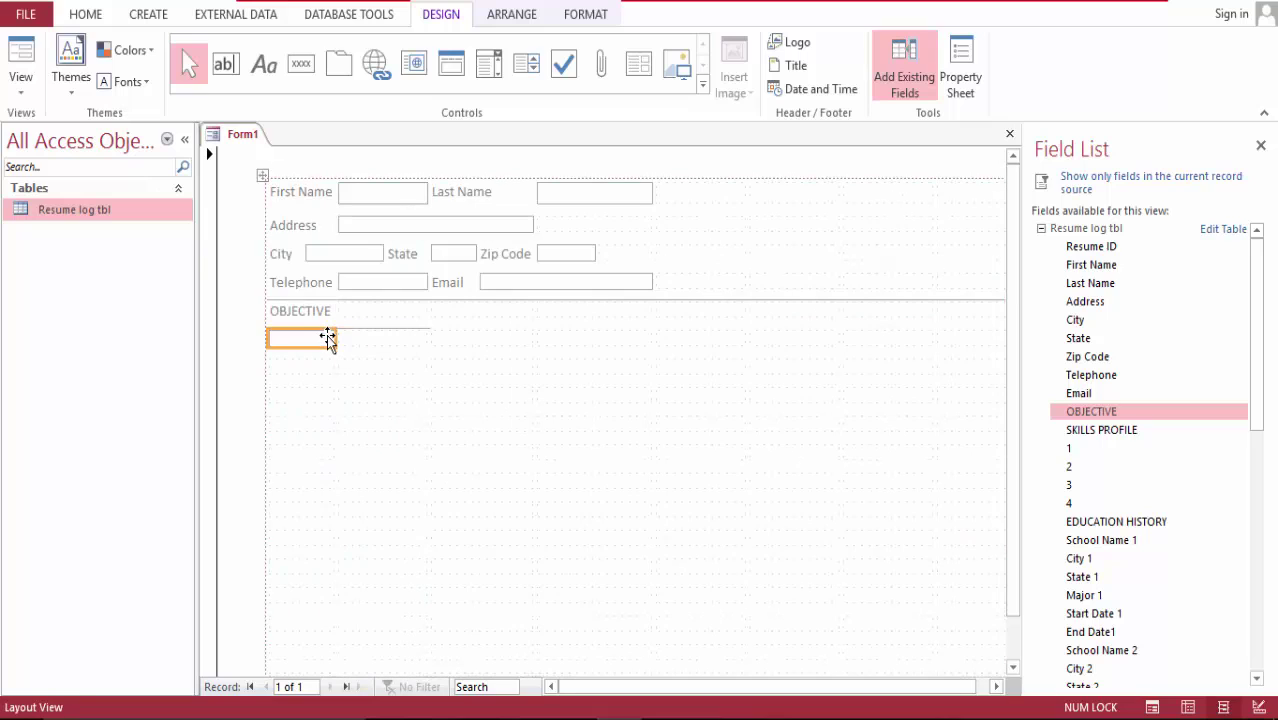
- Set the gridlines to None for the OBJECTIVE text box and the empty cell beside it
click(392, 333)
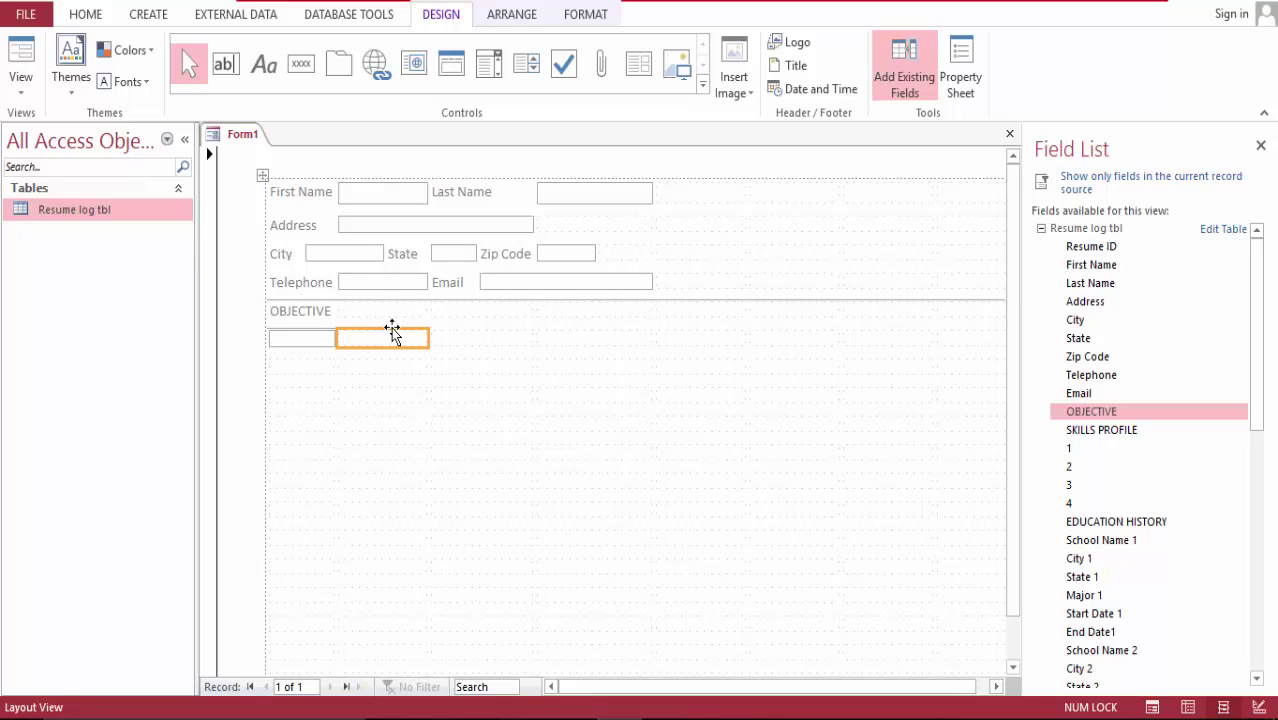
shift+click(318, 336)
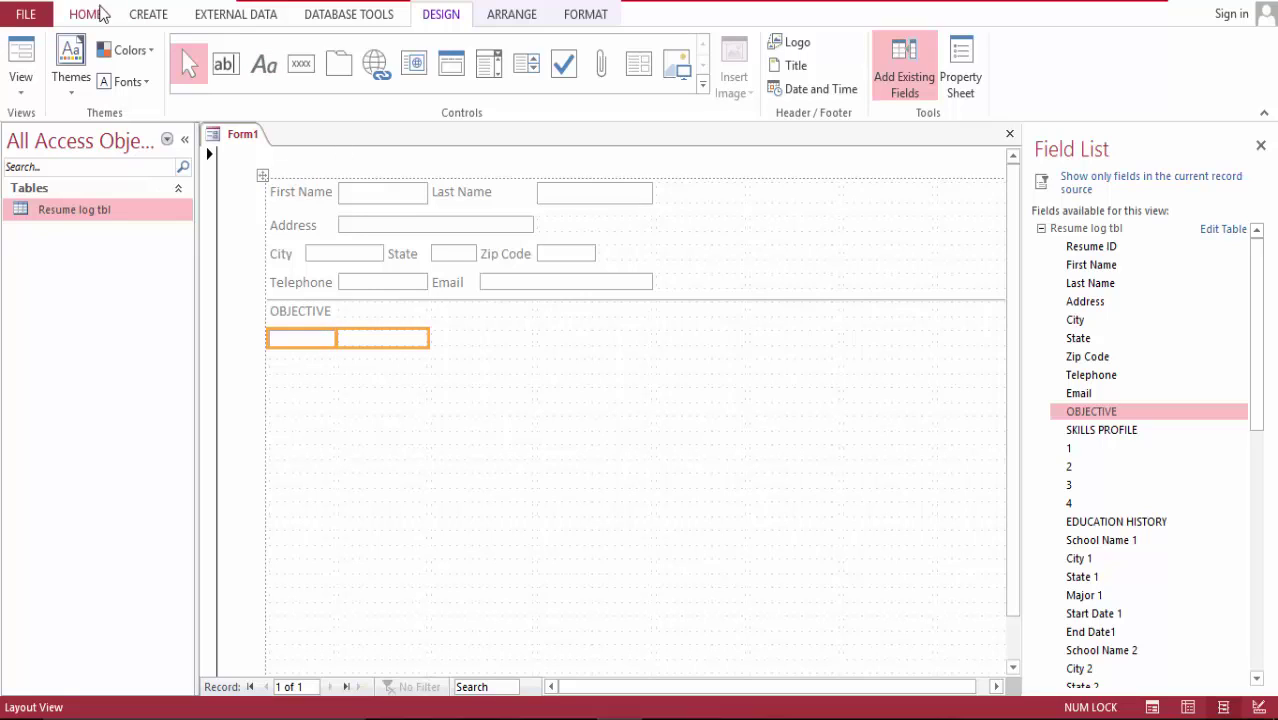
click(525, 18)
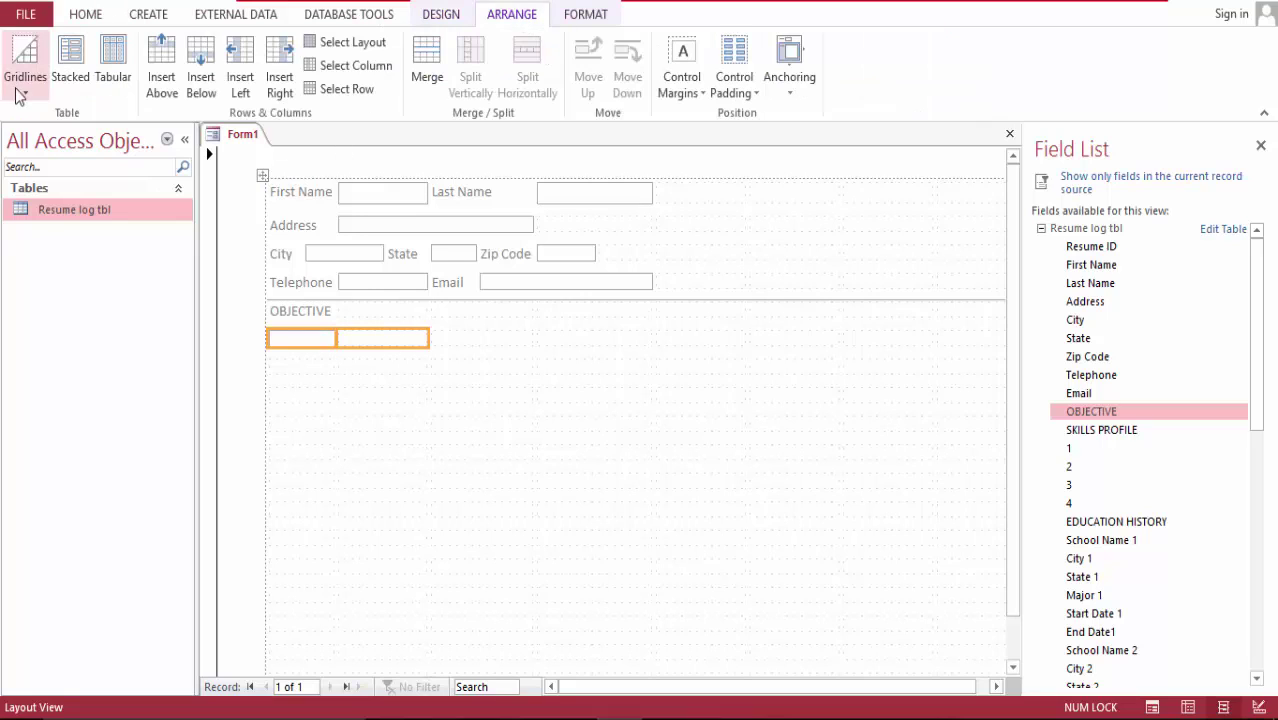
click(44, 52)
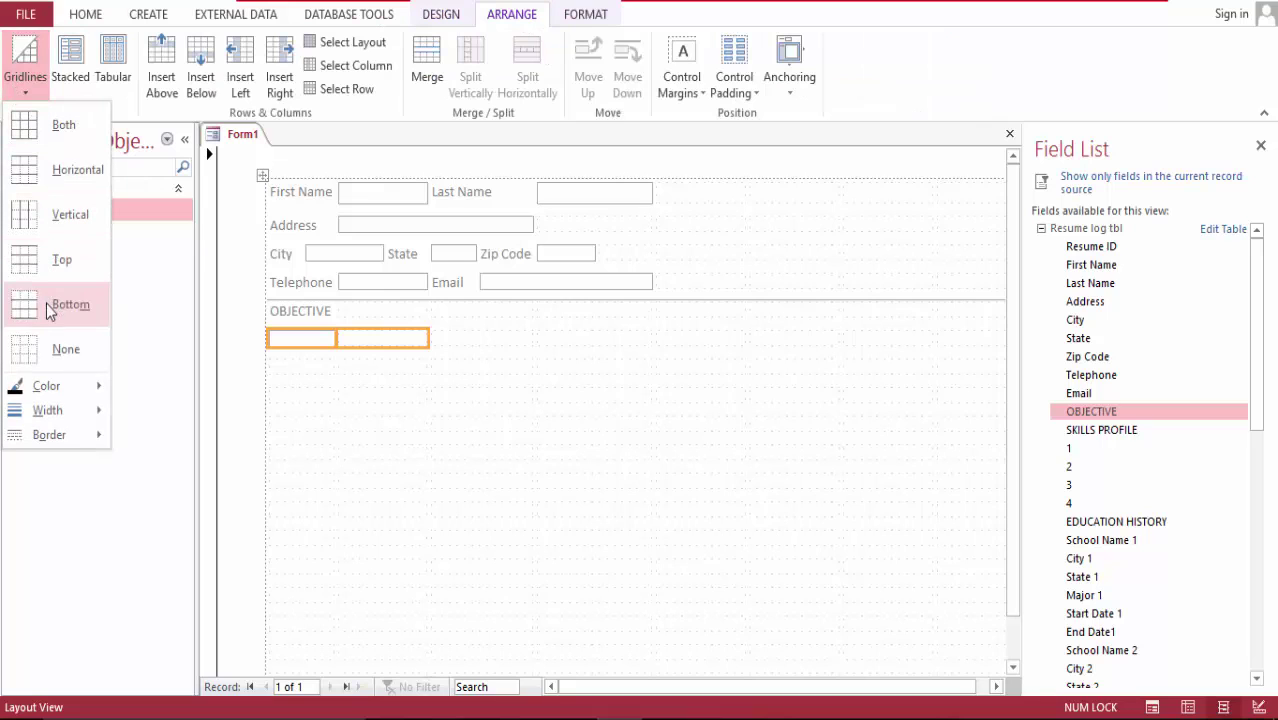
click(51, 341)
drag(394, 343, 370, 367)
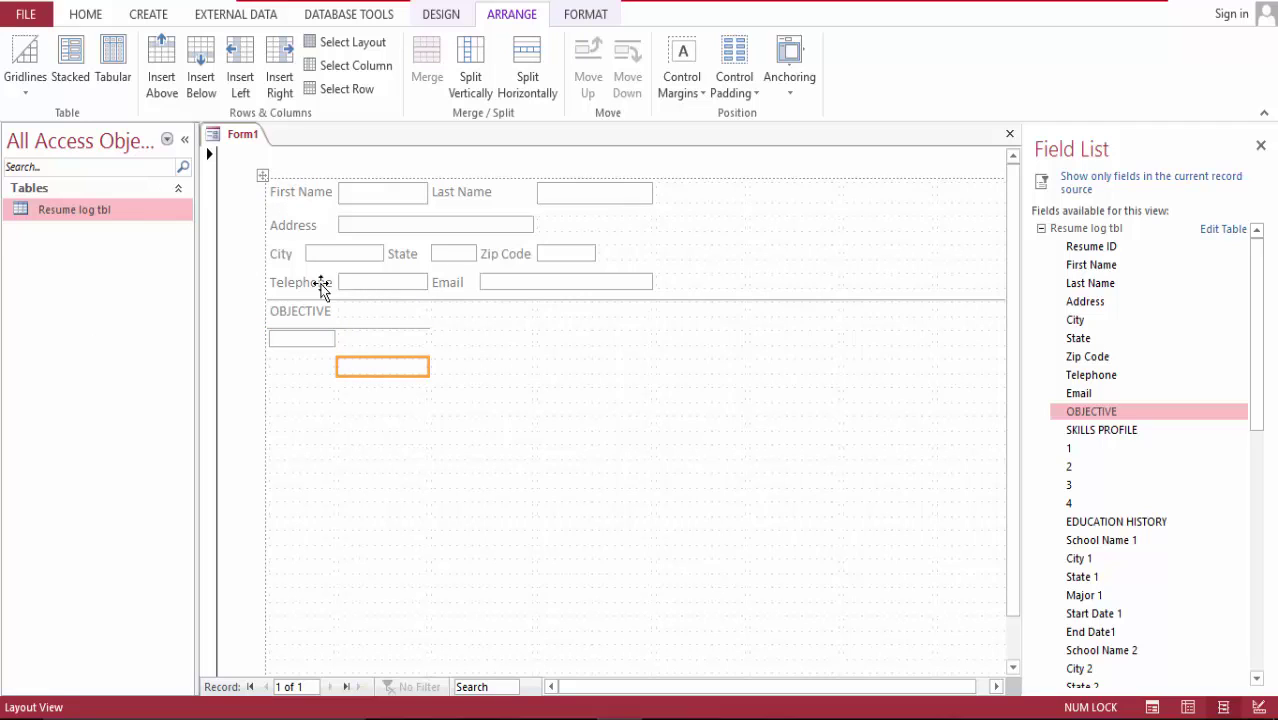
click(322, 341)
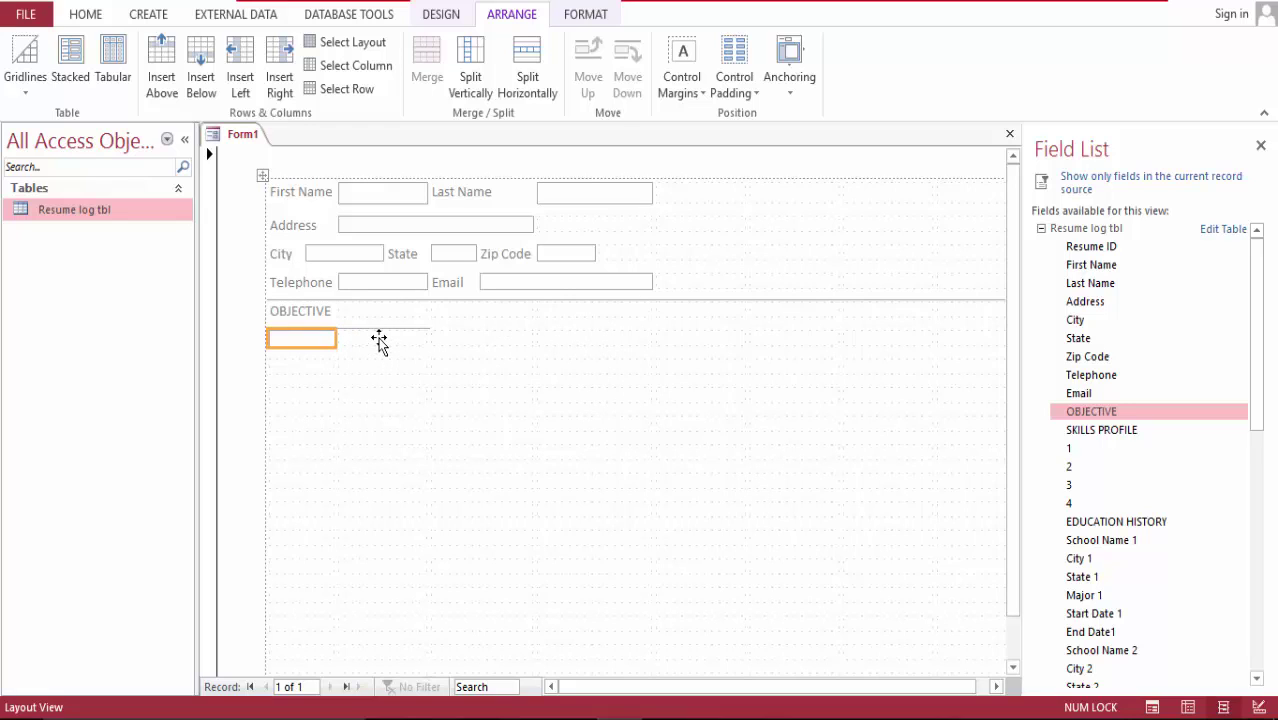
mouse_move(379, 341)
mouse_down()
mouse_move(562, 328)
mouse_move(576, 347)
mouse_move(674, 341)
mouse_up()
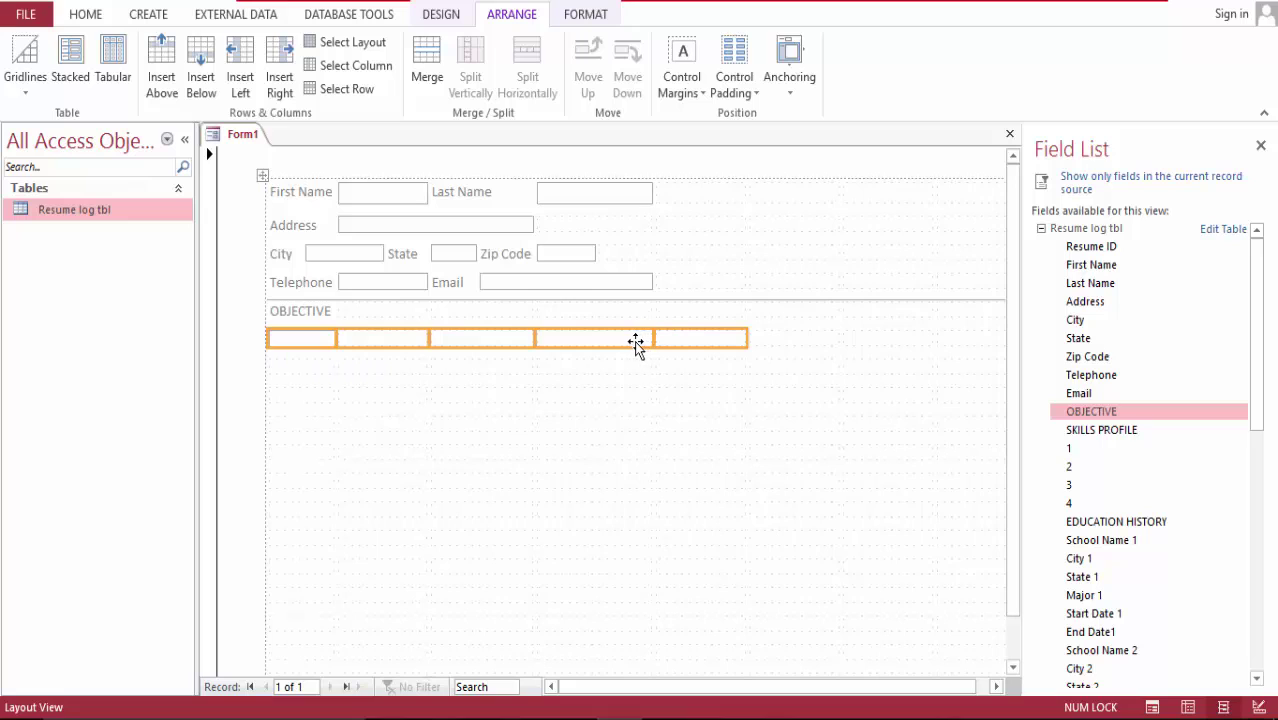
drag(622, 353, 621, 356)
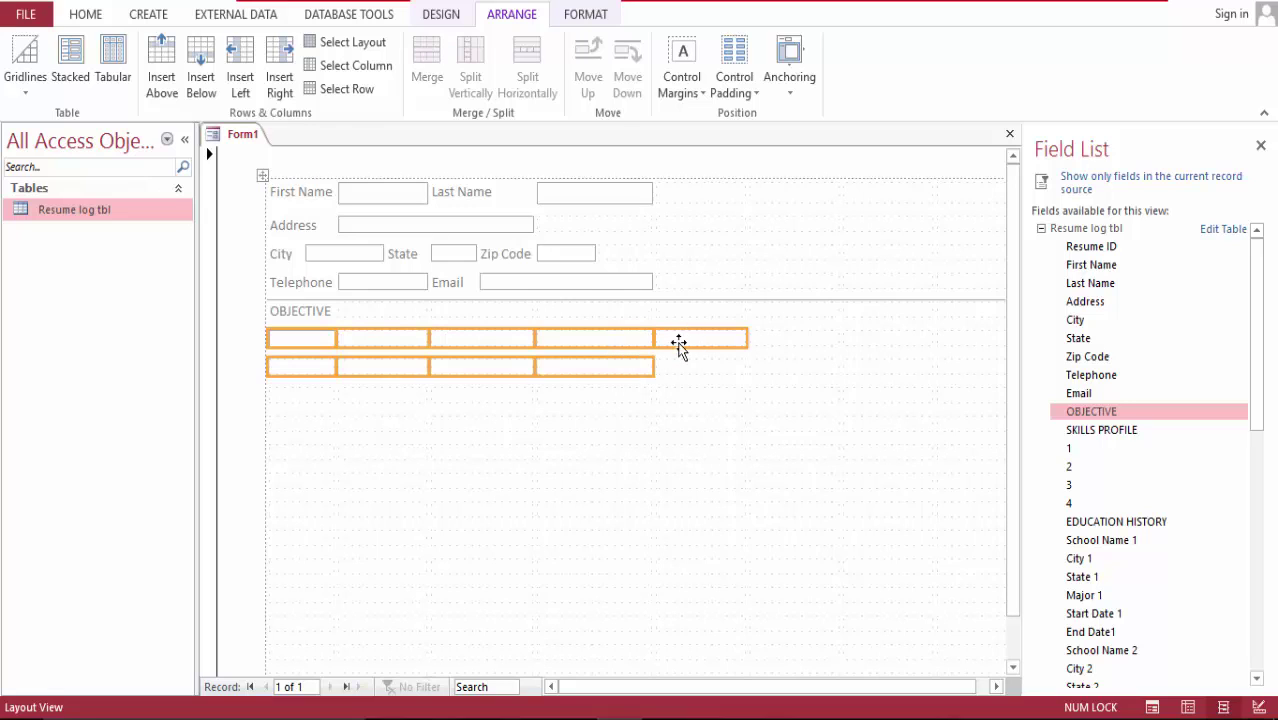
click(678, 344)
- Merge the OBJECTIVE text box with the empty cells around it, spanning four columns and two rows, and slightly reduce its height
click(614, 344)
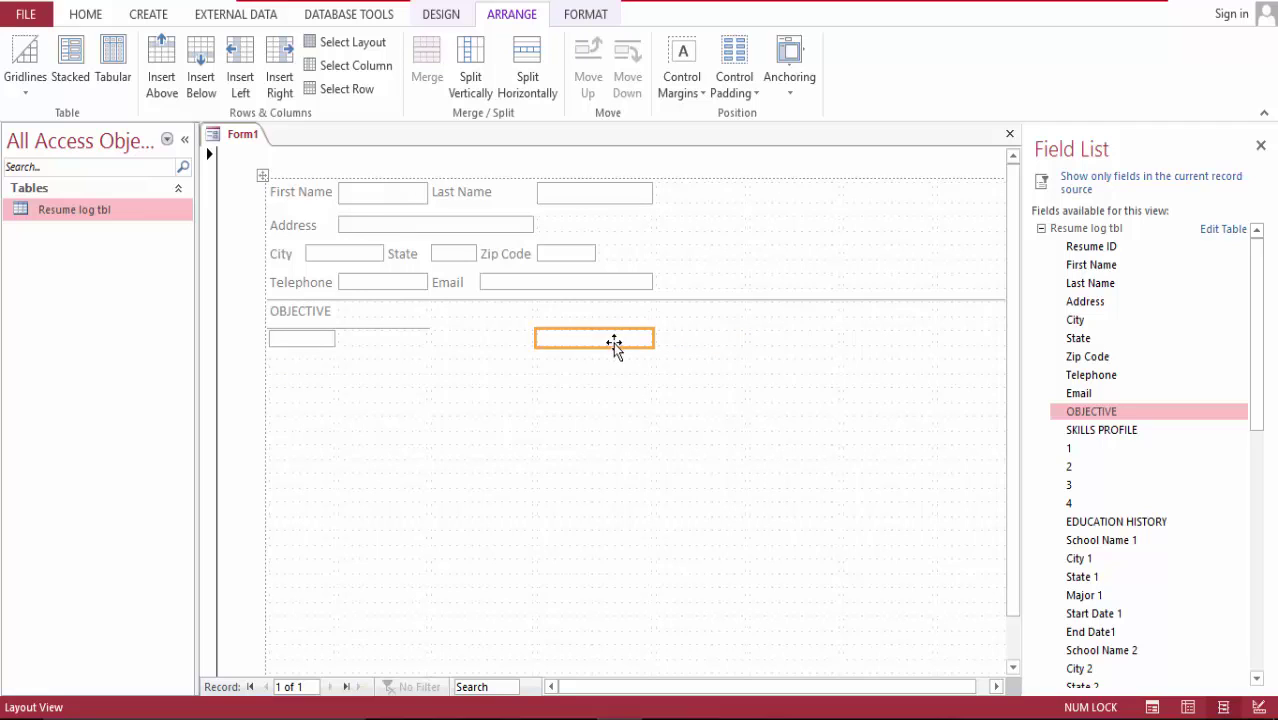
ctrl+click(603, 368)
ctrl+click(489, 340)
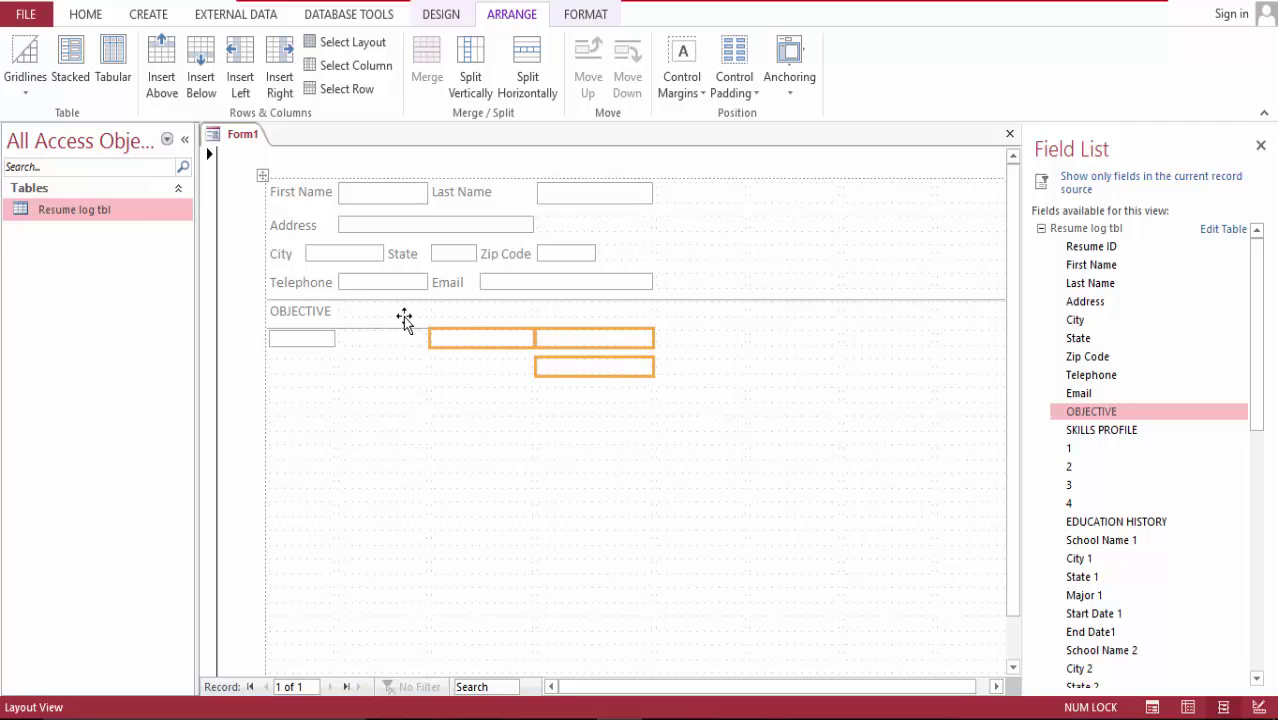
shift+click(330, 366)
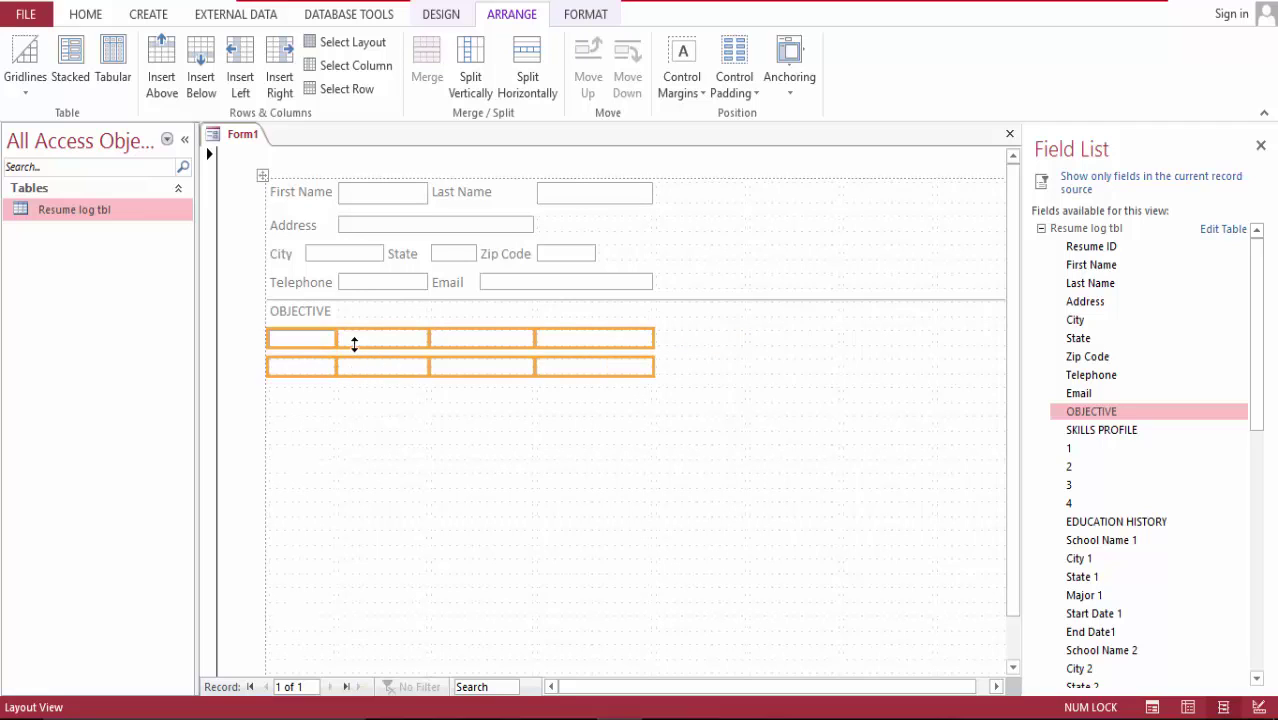
click(424, 63)
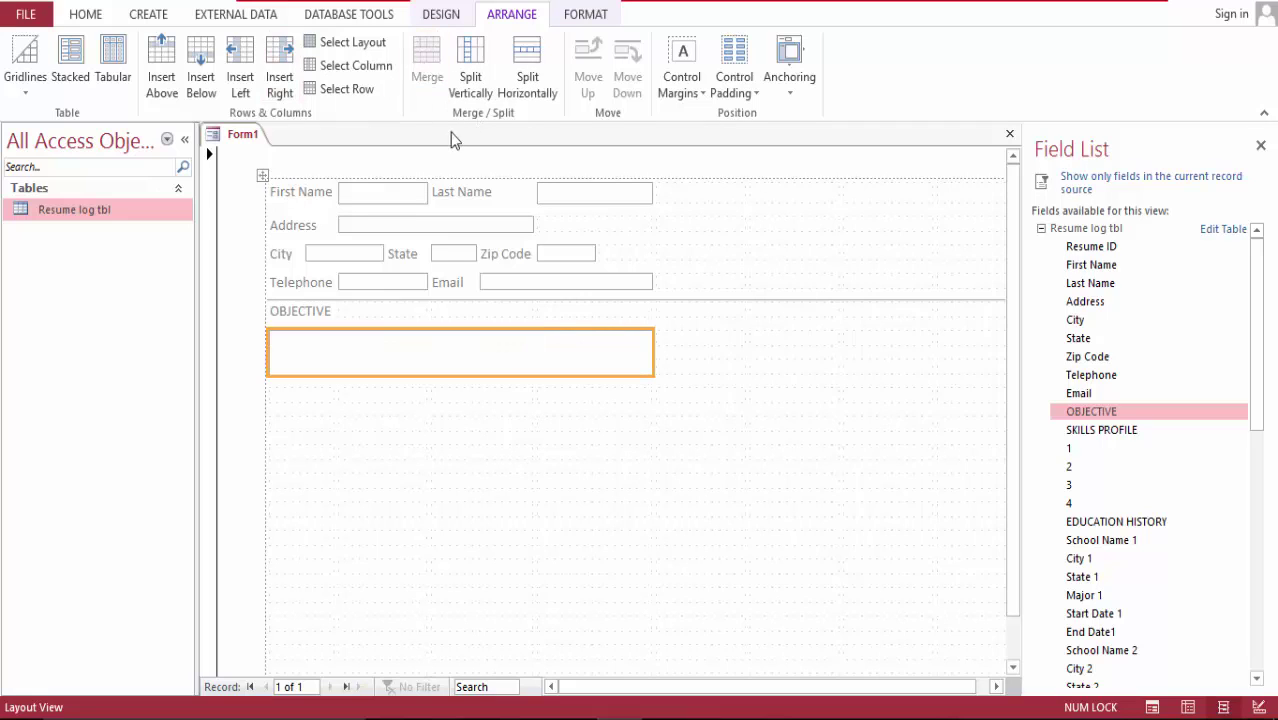
drag(512, 376, 508, 369)
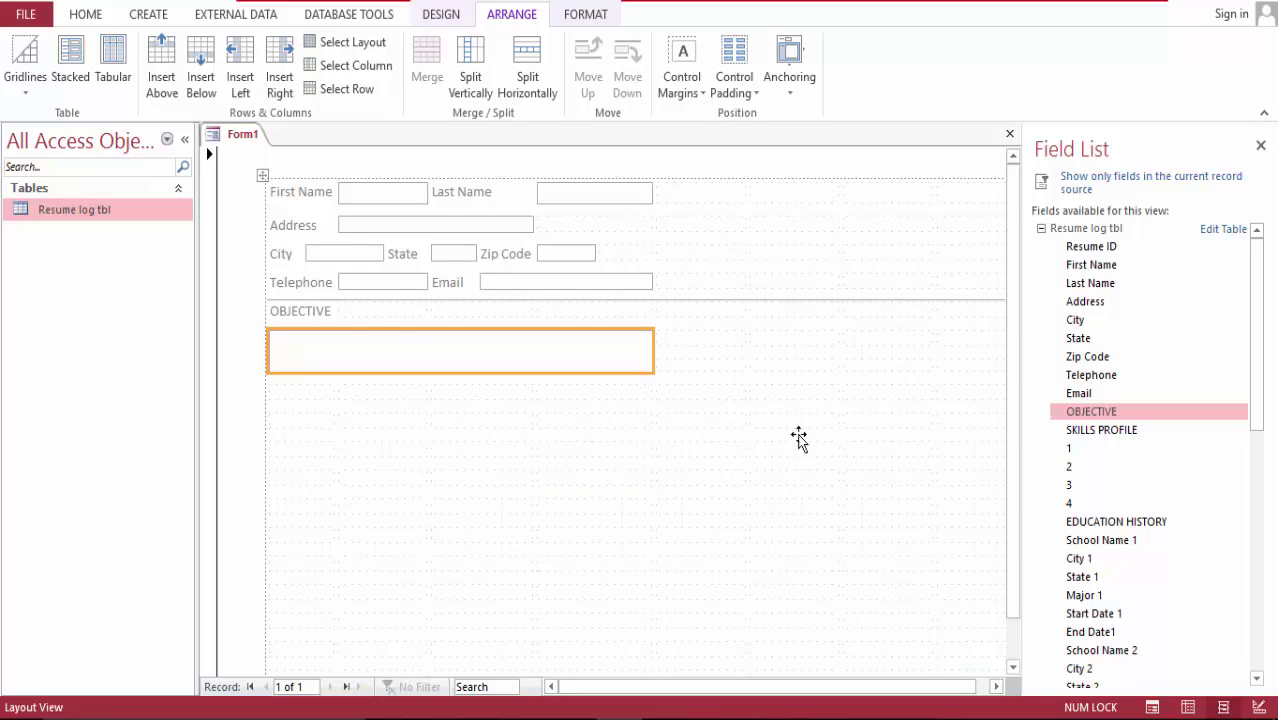
- Add the SKILLS PROFILE field in the first column of the row below the OBJECTIVE text box
click(761, 426)
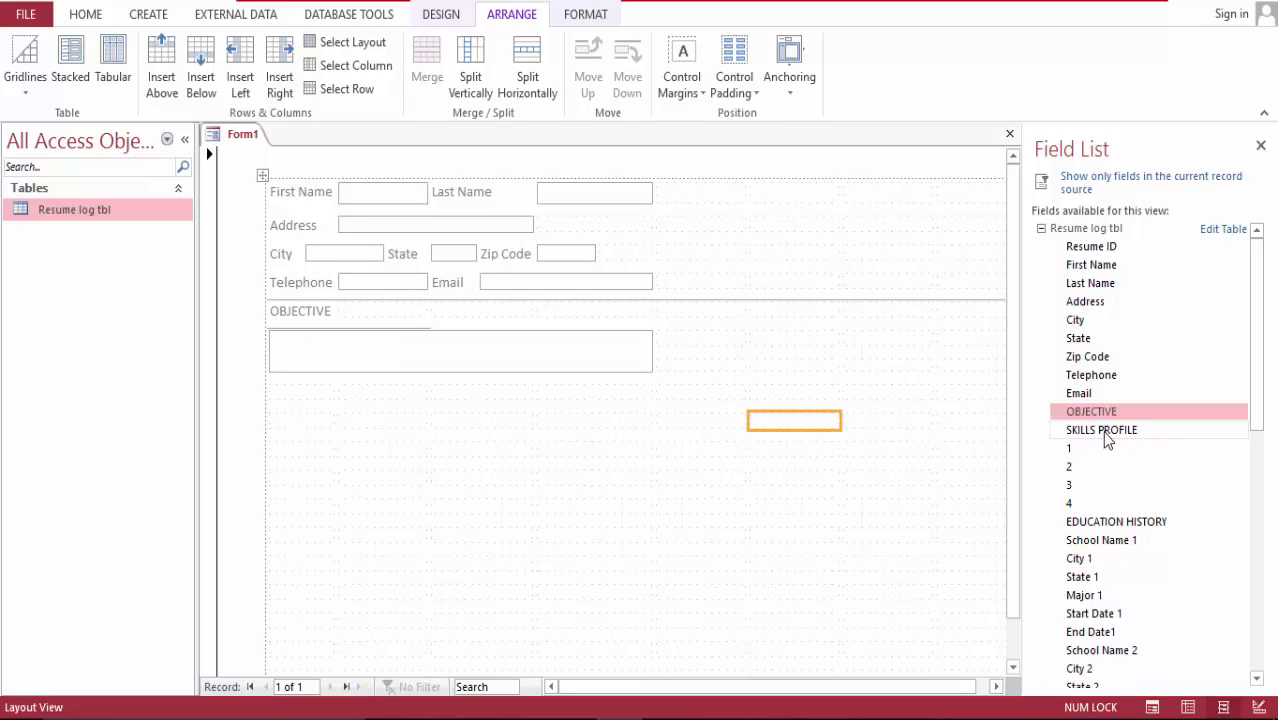
drag(1100, 430, 319, 393)
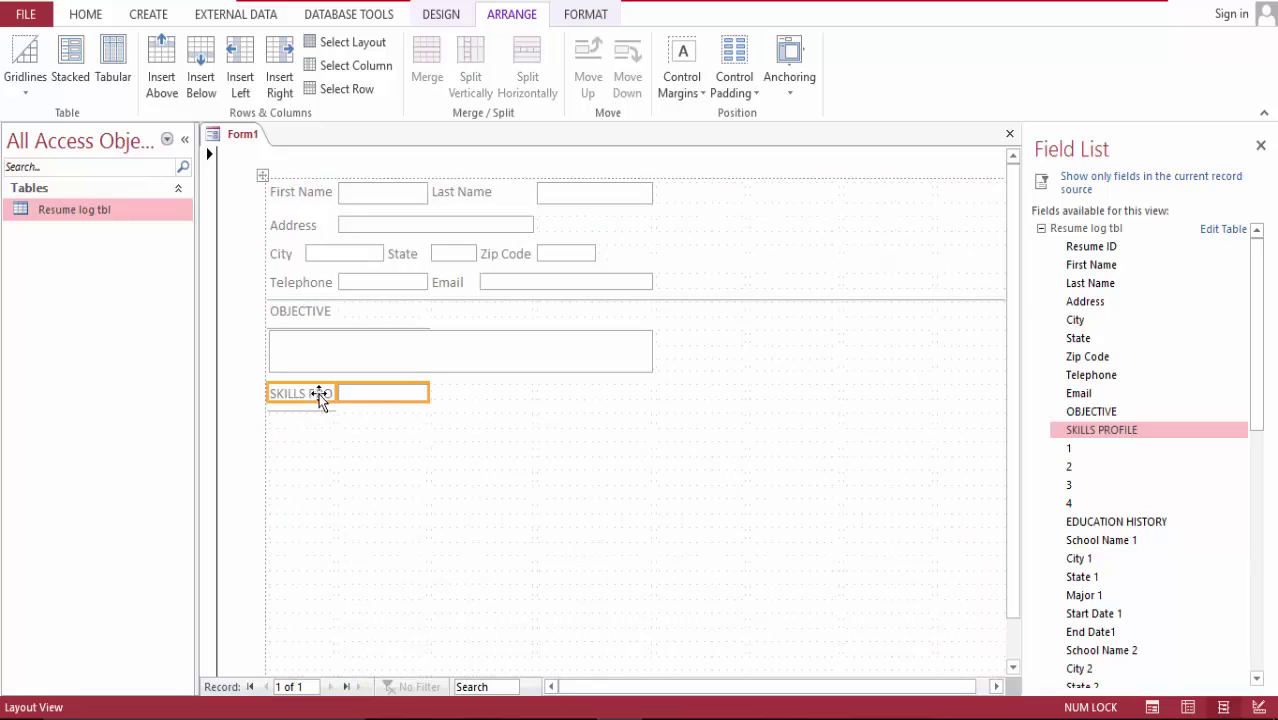
- Try to delete the SKILLS PROFILE text box while it sits beside its label, and undo the deletion
click(410, 393)
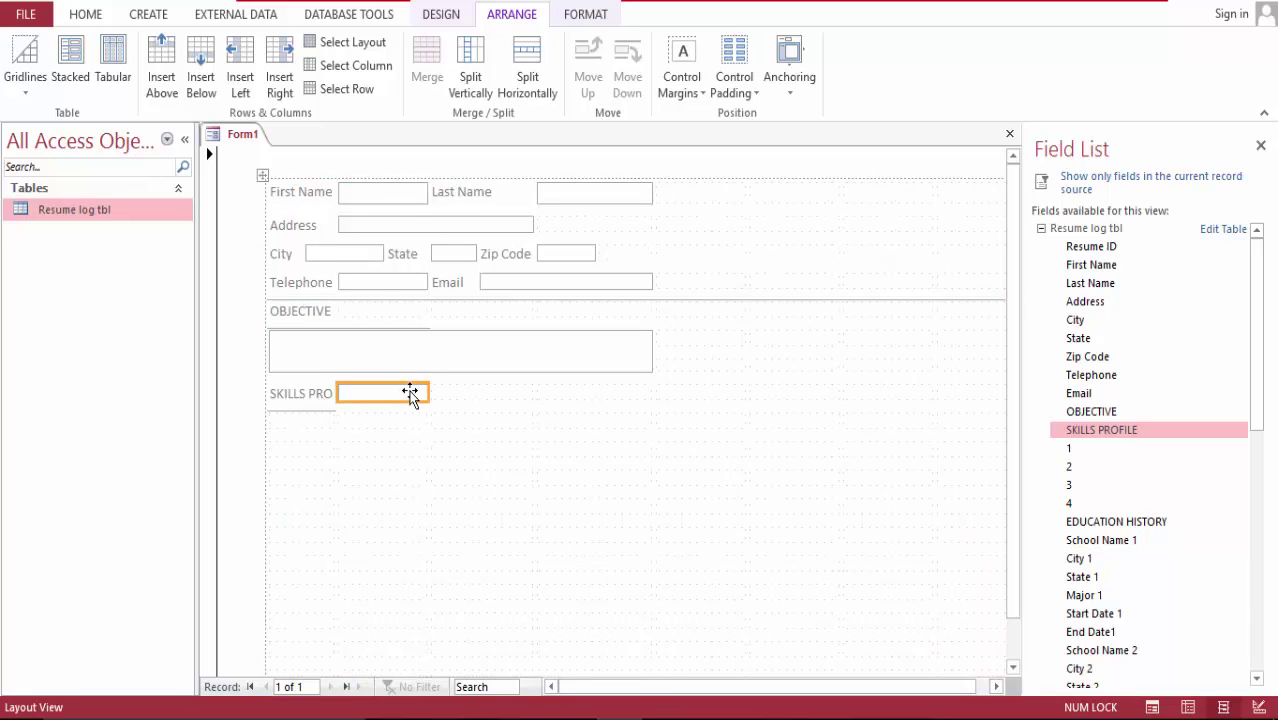
key(Delete)
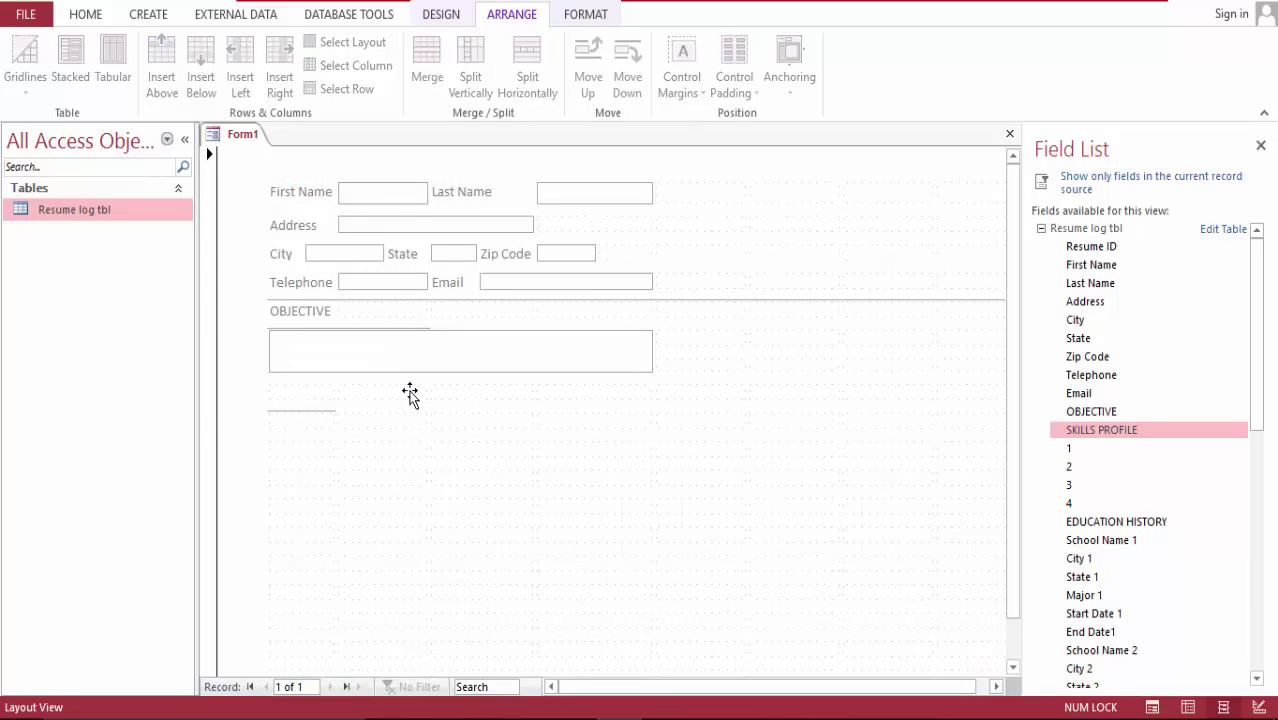
key(ctrl+z)
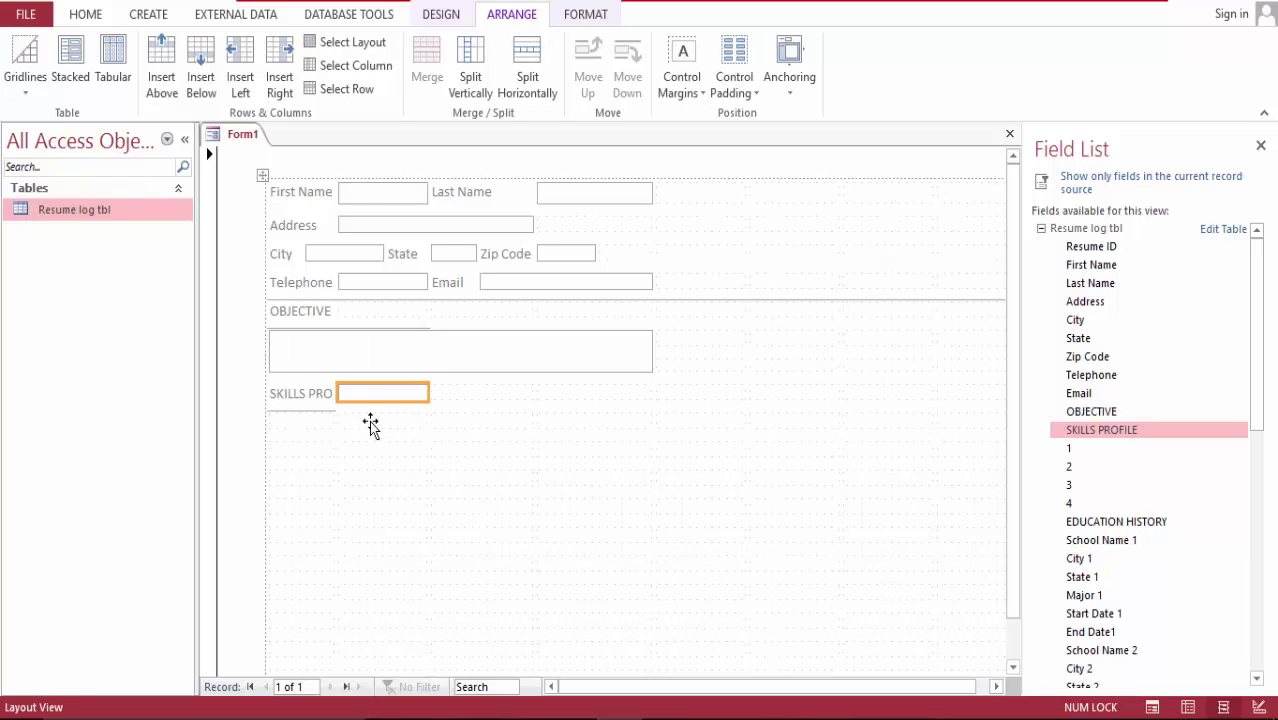
click(413, 419)
click(386, 393)
key(Delete)
key(ctrl+z)
- Move the SKILLS PROFILE text box two rows down, away from its label, and delete only that text box
drag(417, 397, 398, 458)
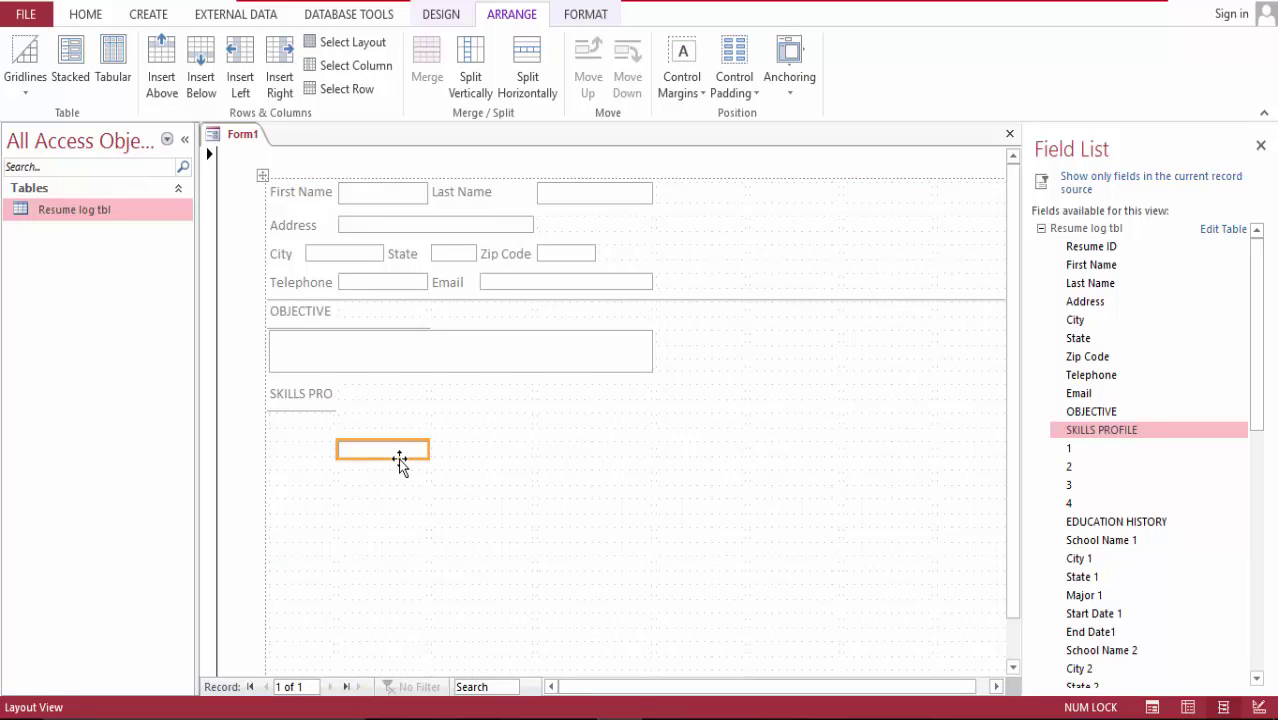
key(Delete)
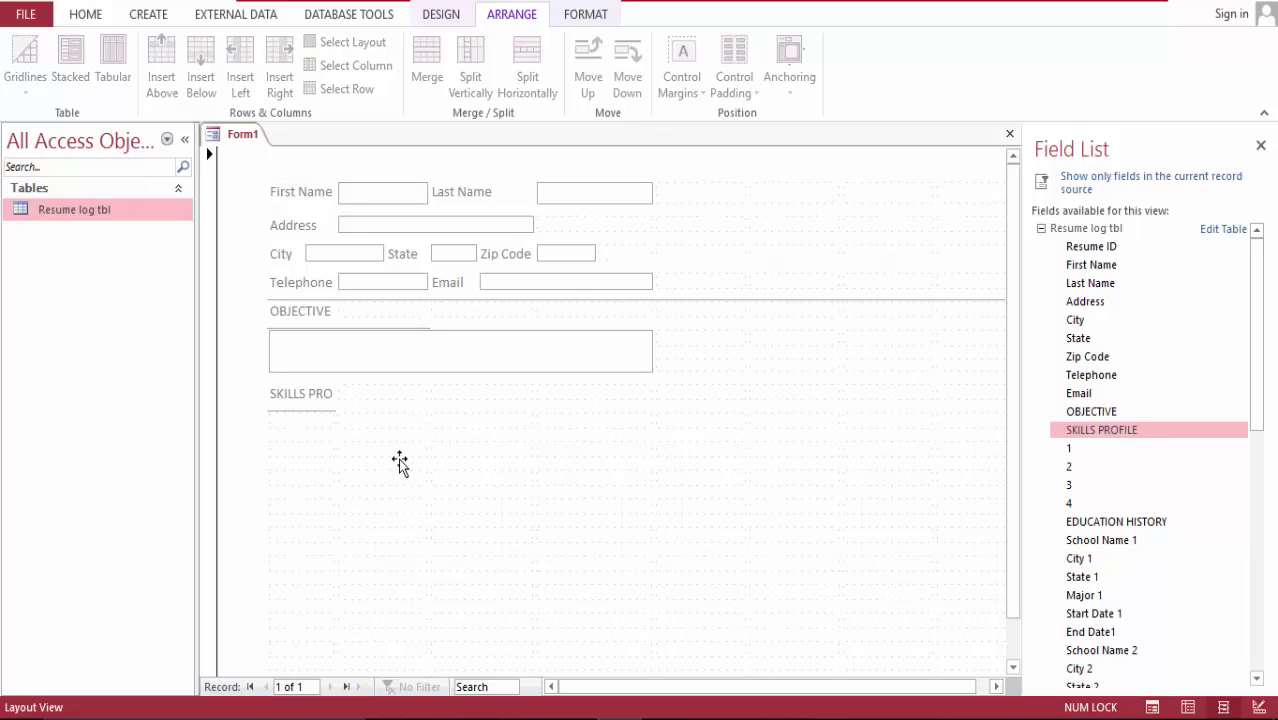
click(300, 418)
click(565, 452)
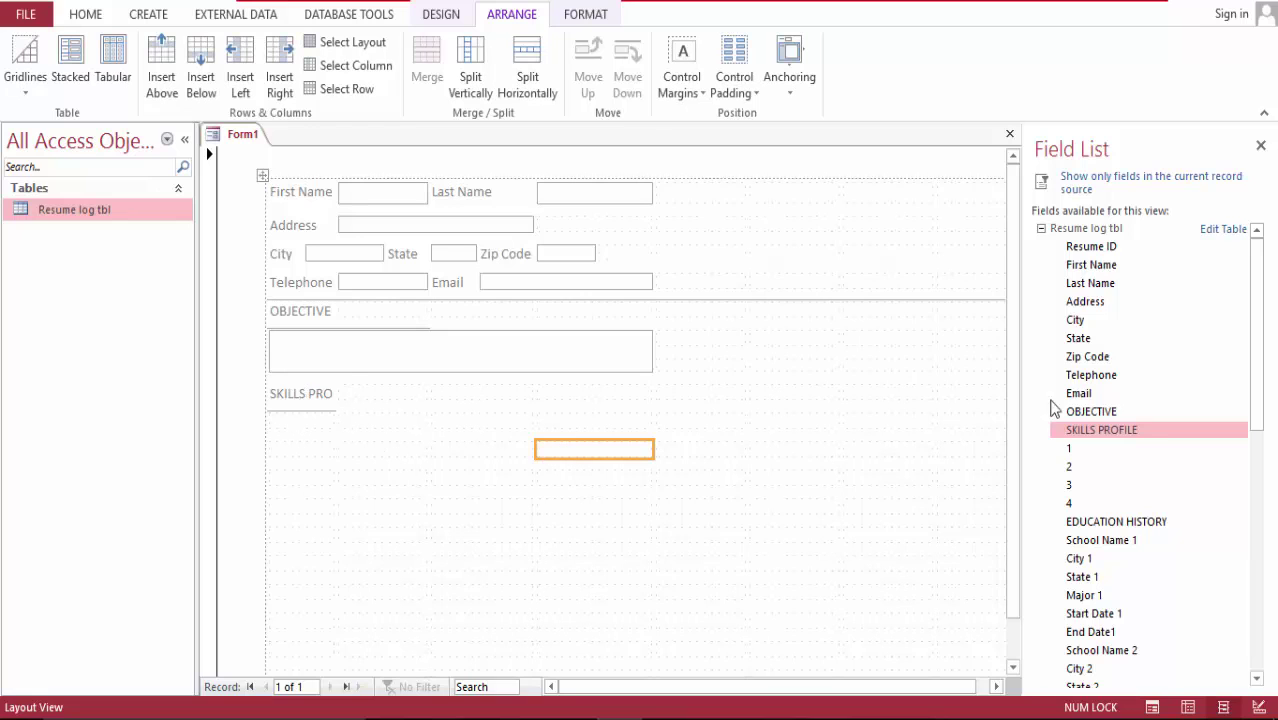
- Add the fields 1, 2, 3 and 4 in consecutive rows directly below the SKILLS PROFILE label
drag(1085, 452, 305, 428)
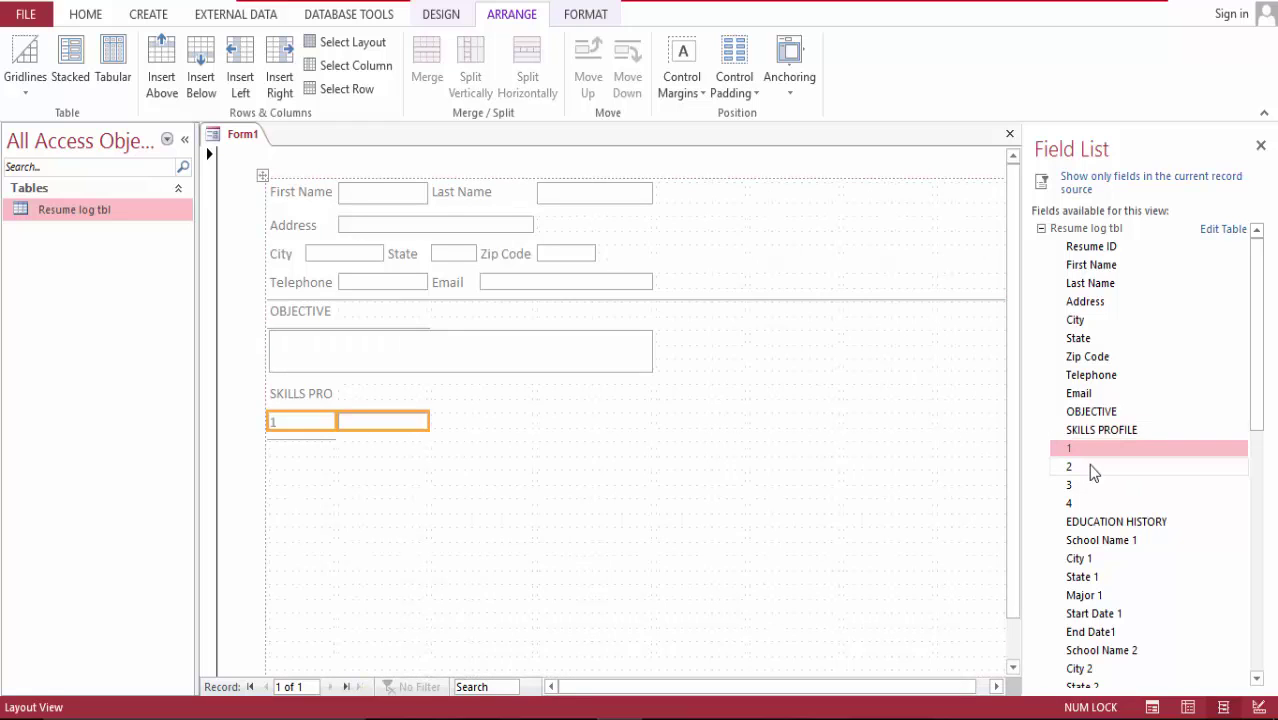
drag(1050, 463, 322, 462)
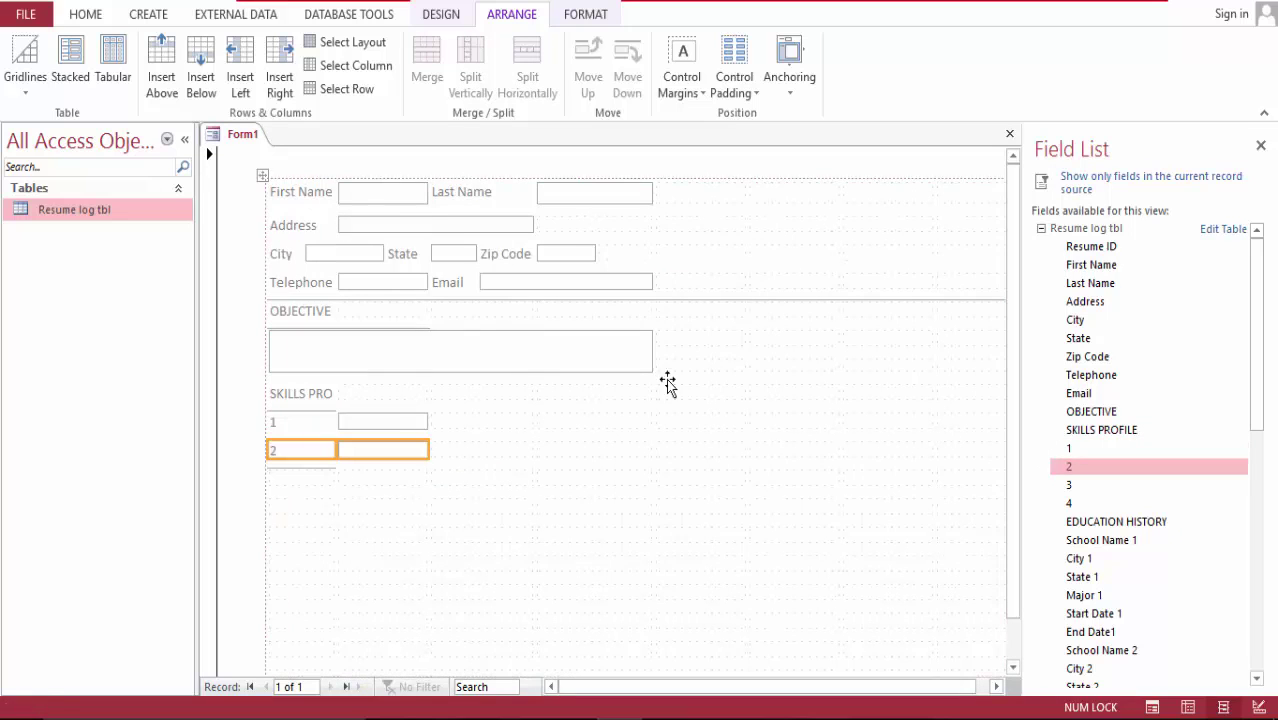
click(1072, 486)
drag(1072, 486, 332, 498)
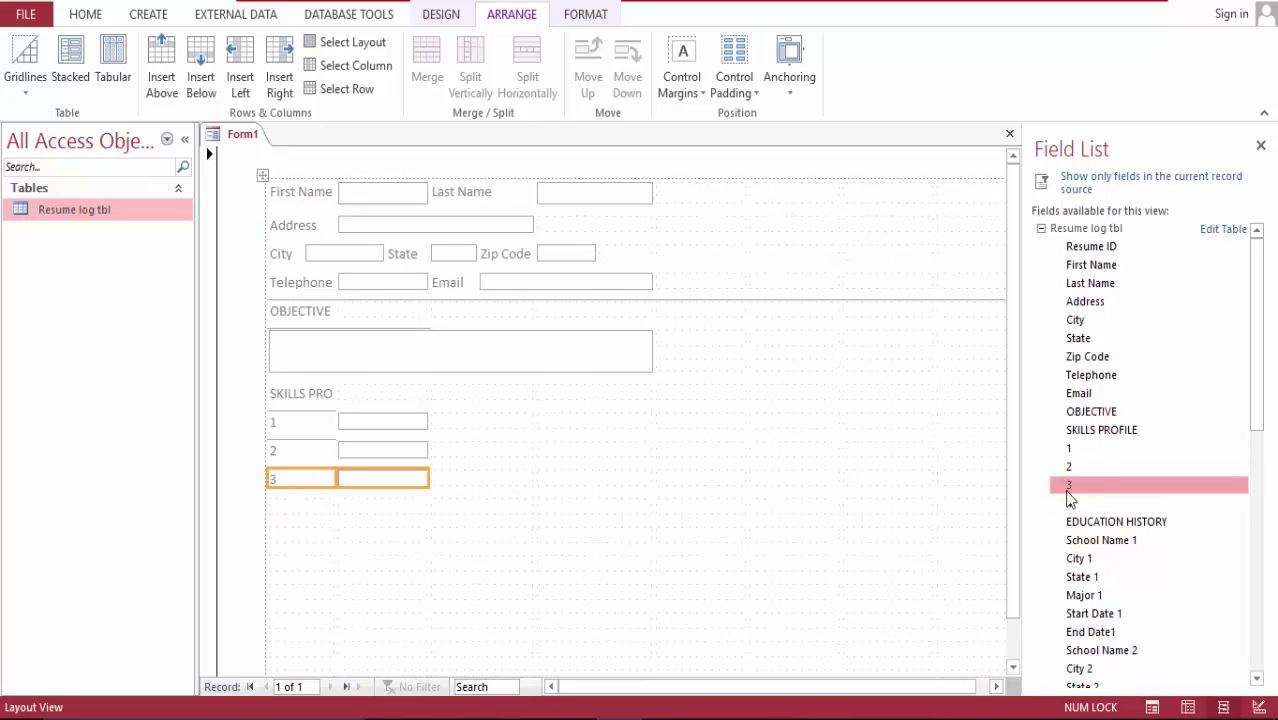
drag(1069, 502, 321, 516)
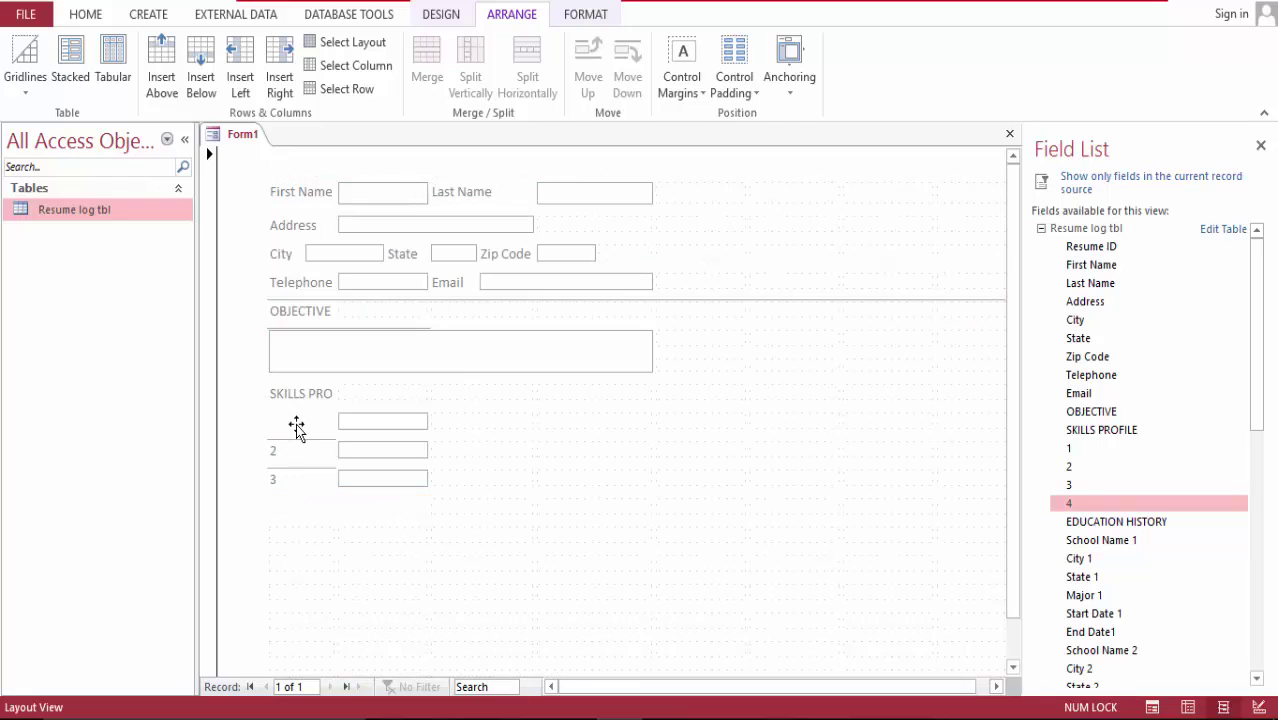
- Delete the labels of fields 1 to 4 together, keeping their text boxes
click(297, 425)
mouse_move(333, 422)
mouse_down()
mouse_move(301, 422)
mouse_move(334, 422)
mouse_up()
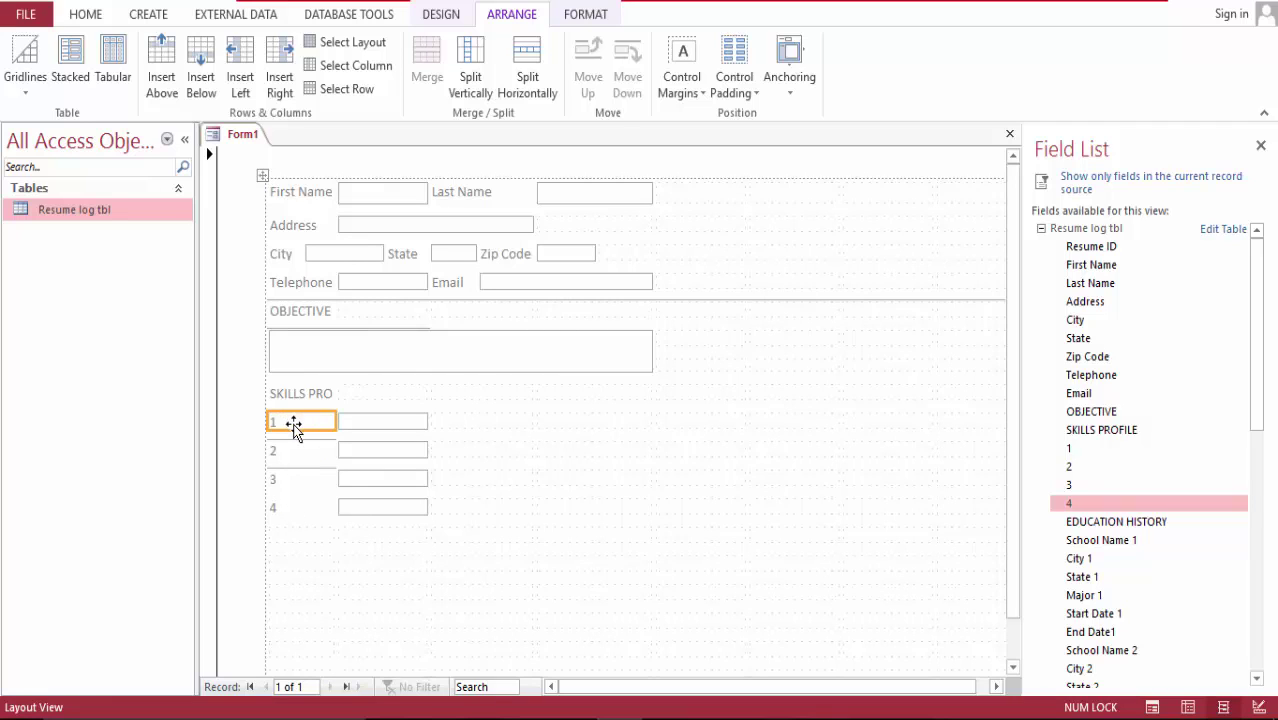
drag(293, 425, 279, 513)
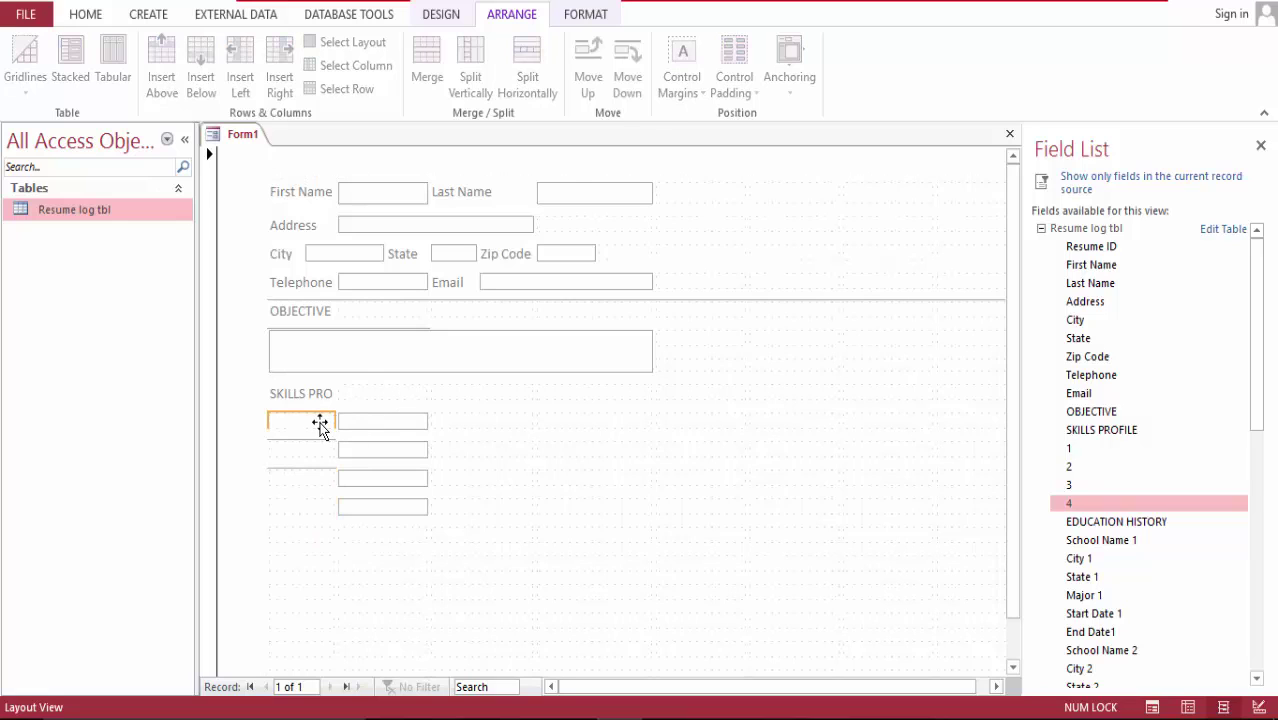
- Merge the text boxes of fields 1 and 2 each with the empty cells on both sides, so each spans three columns
click(320, 425)
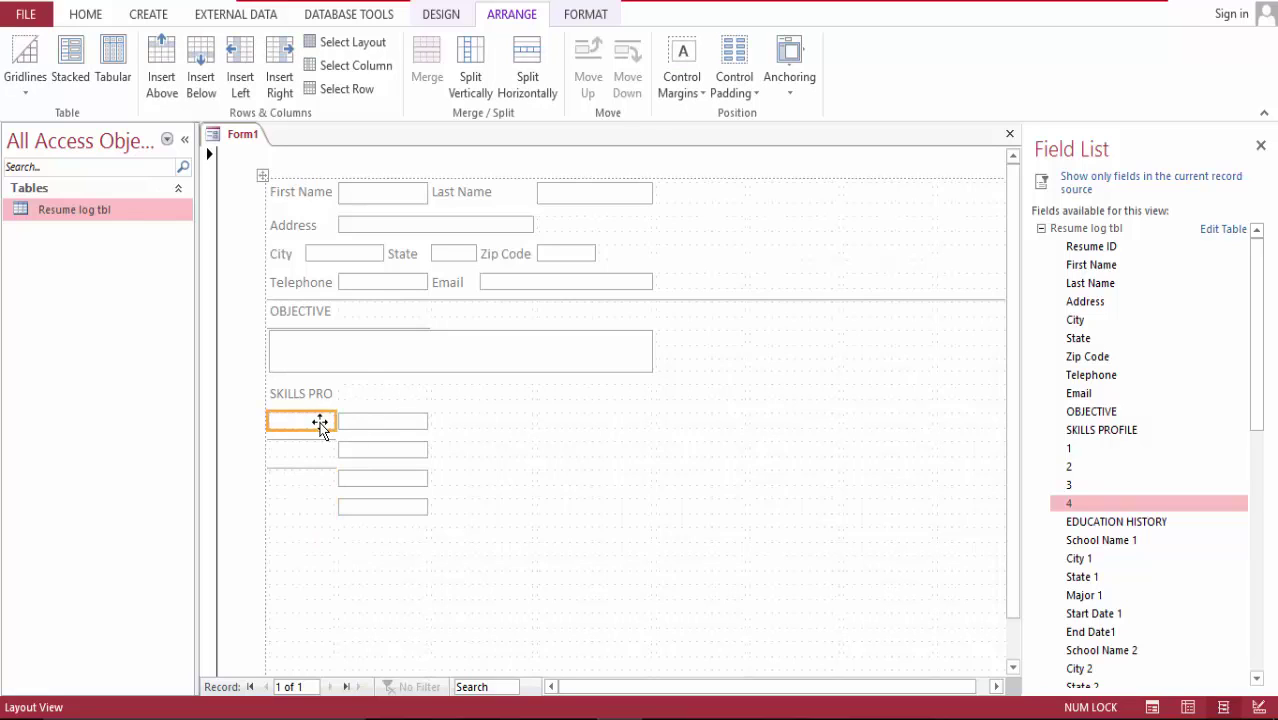
shift+click(455, 422)
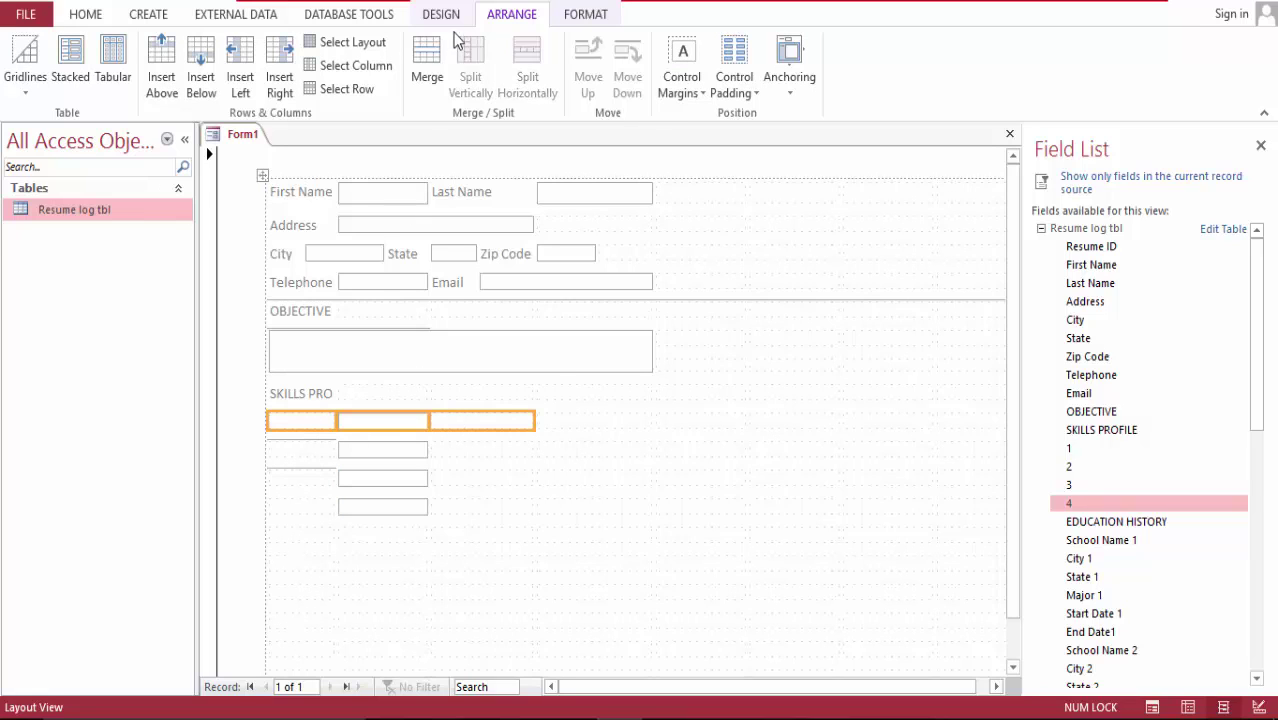
click(425, 64)
click(295, 452)
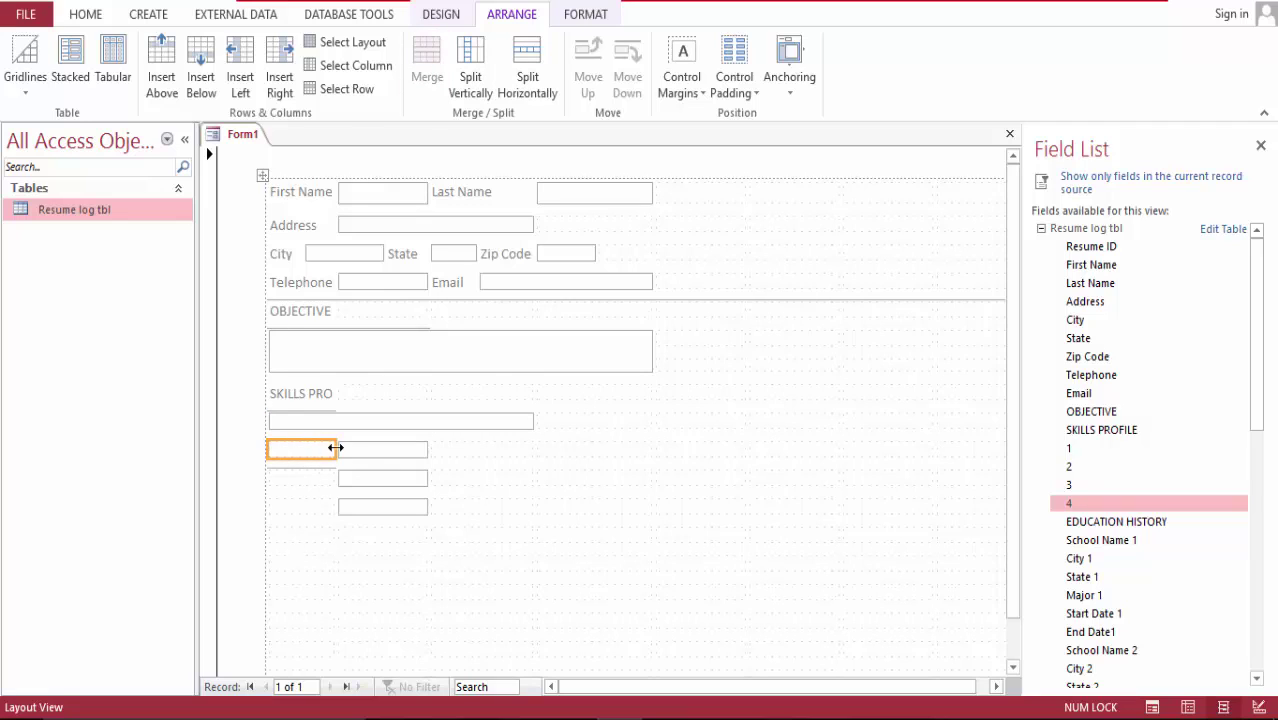
shift+click(354, 451)
shift+click(491, 456)
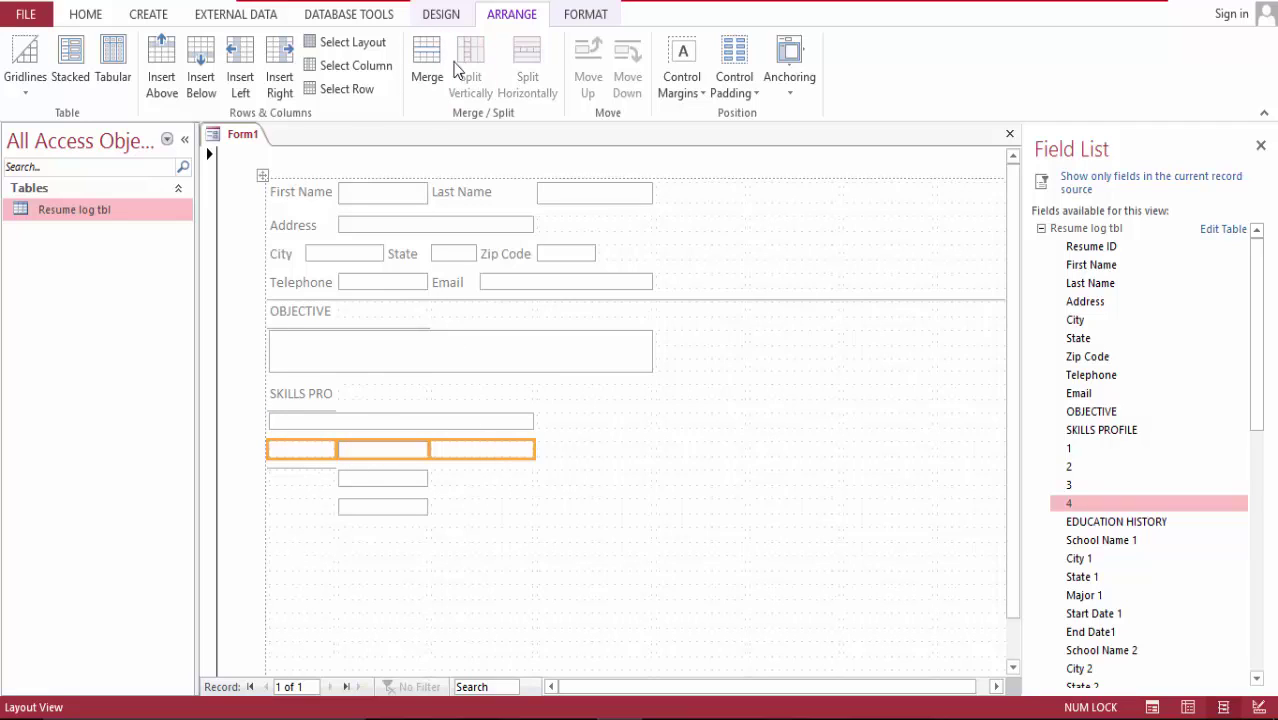
click(430, 64)
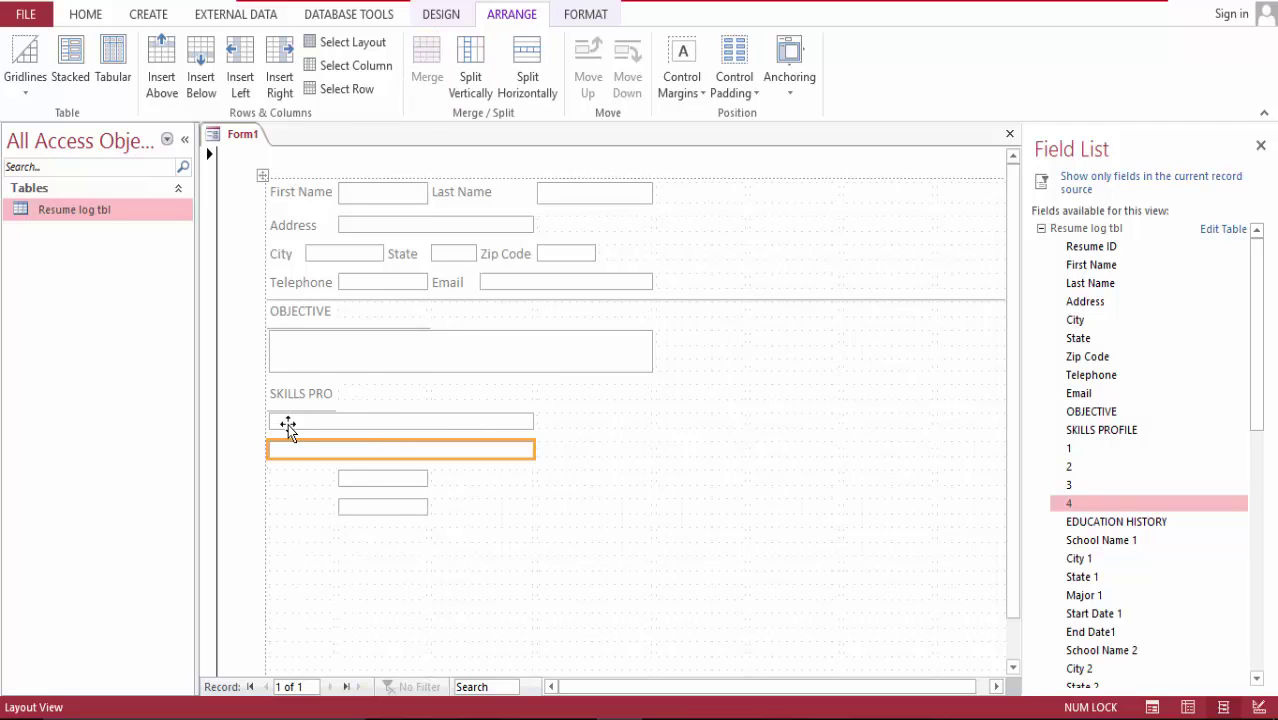
- Merge the text boxes of fields 3 and 4 each with their neighbouring empty cells, so each spans three columns
shift+click(287, 480)
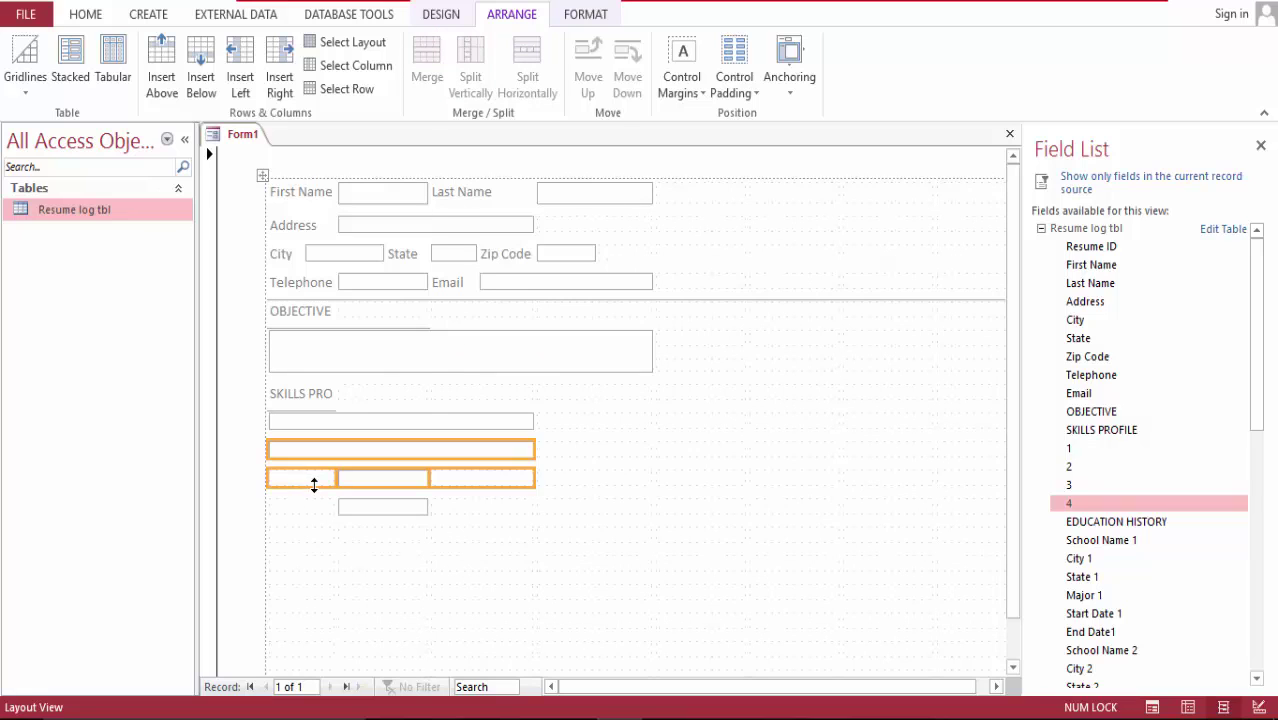
click(310, 501)
click(305, 478)
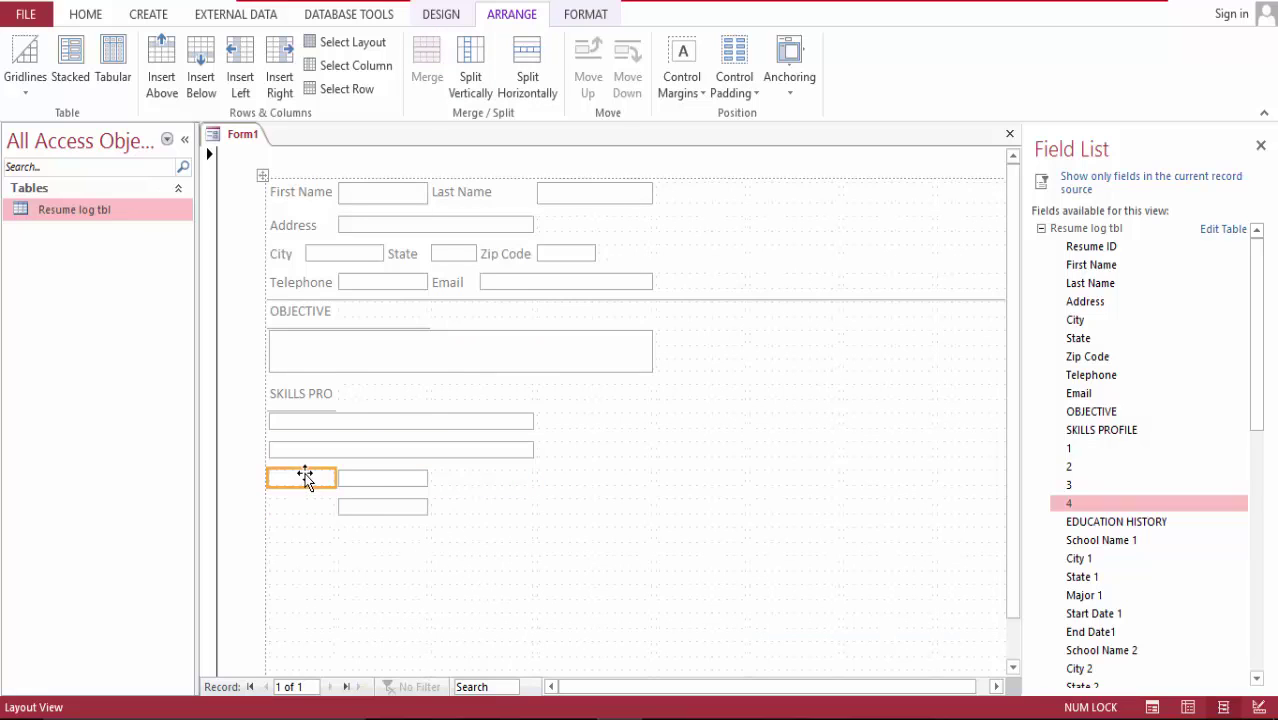
shift+click(497, 480)
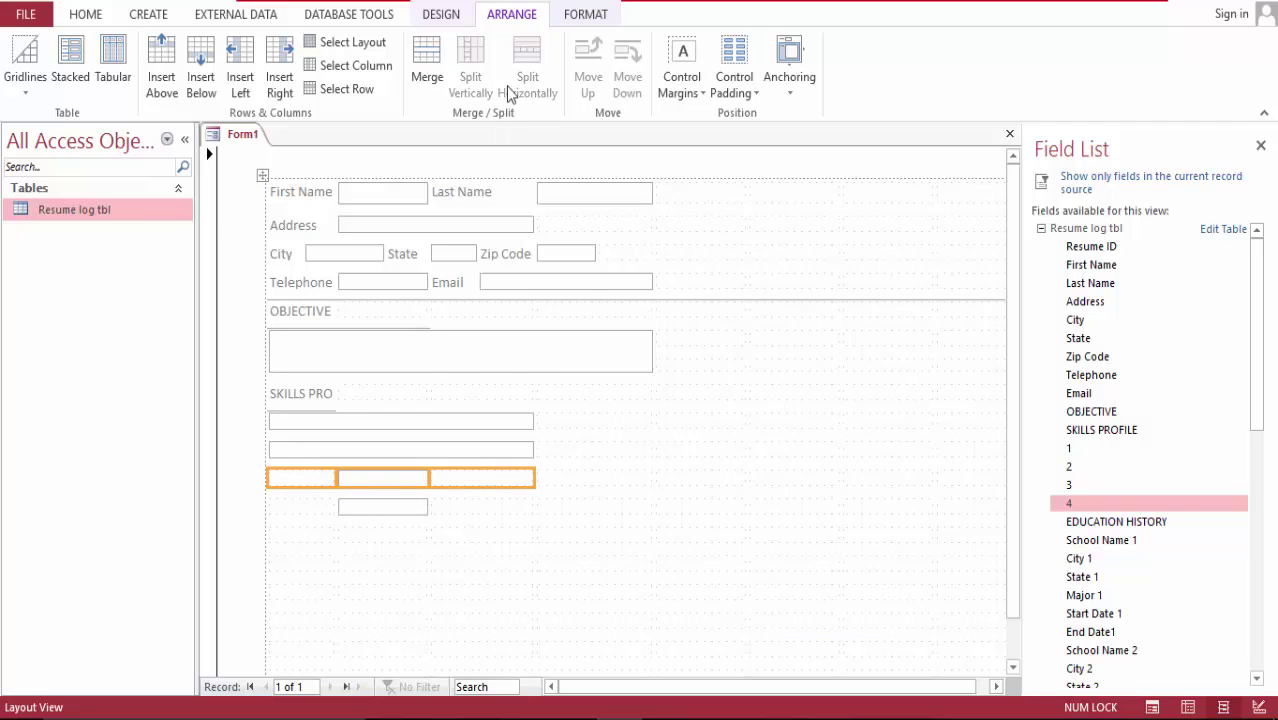
click(422, 62)
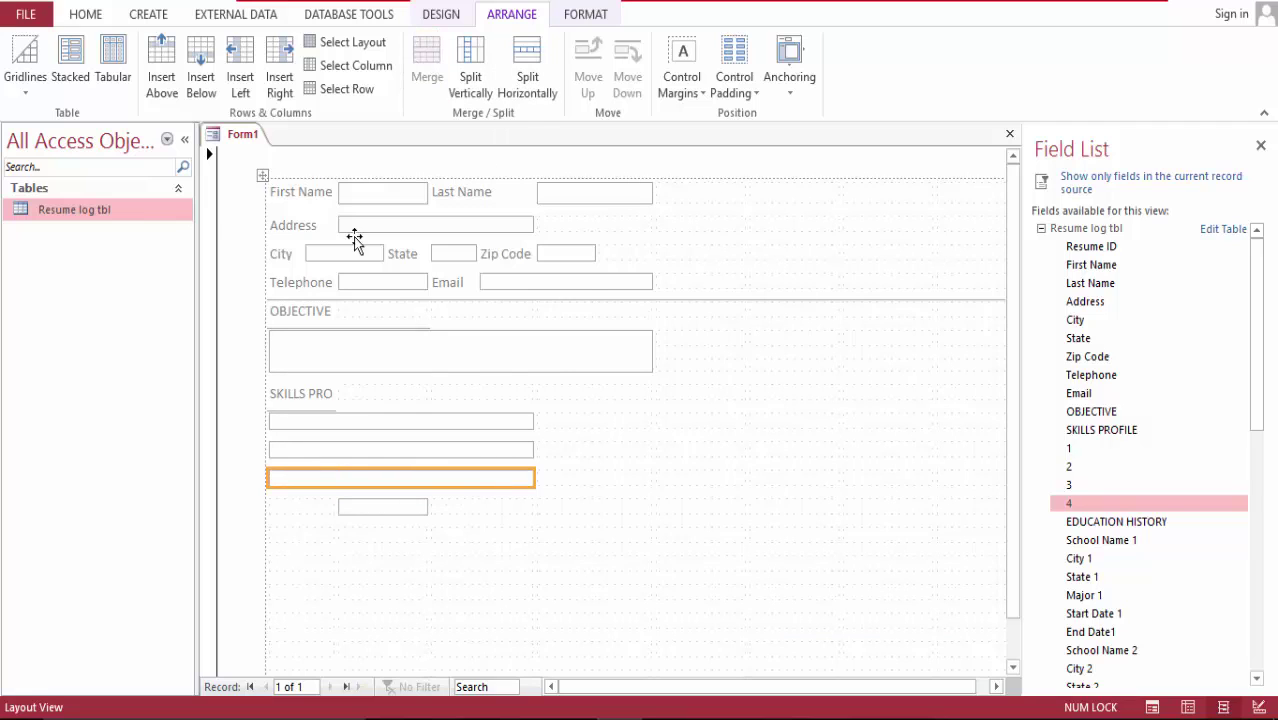
click(299, 507)
shift+click(358, 505)
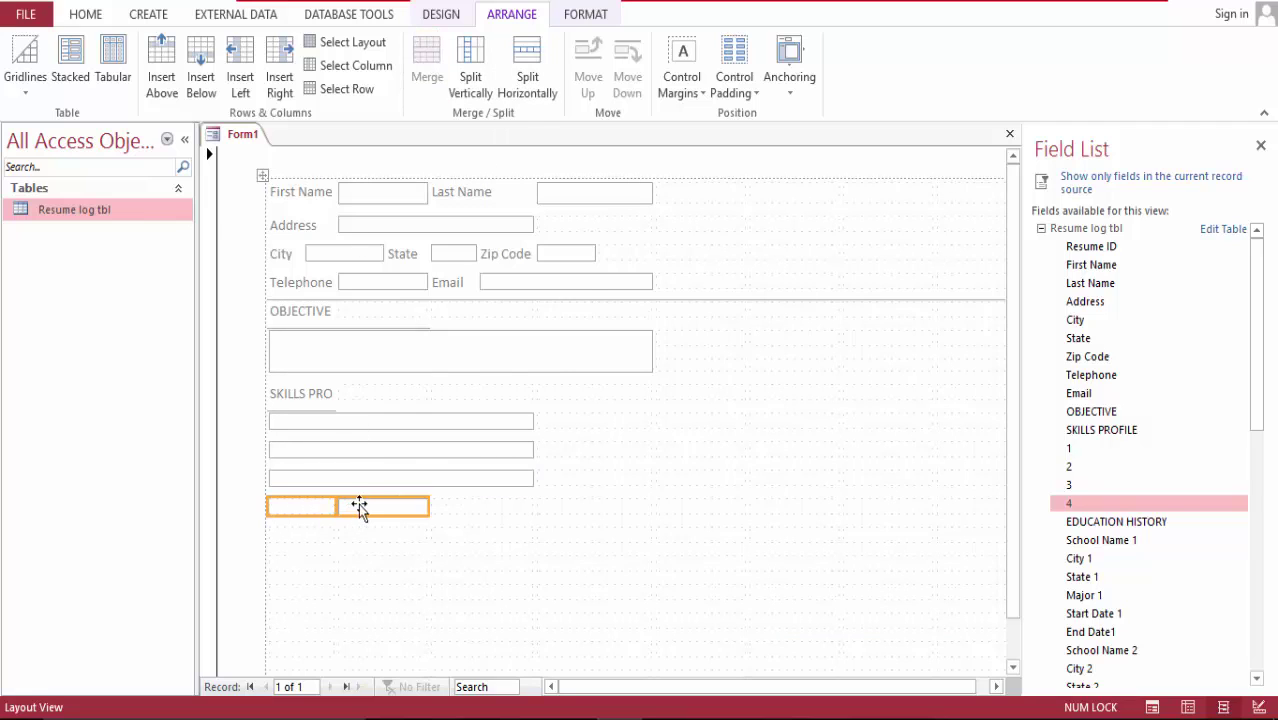
shift+click(474, 507)
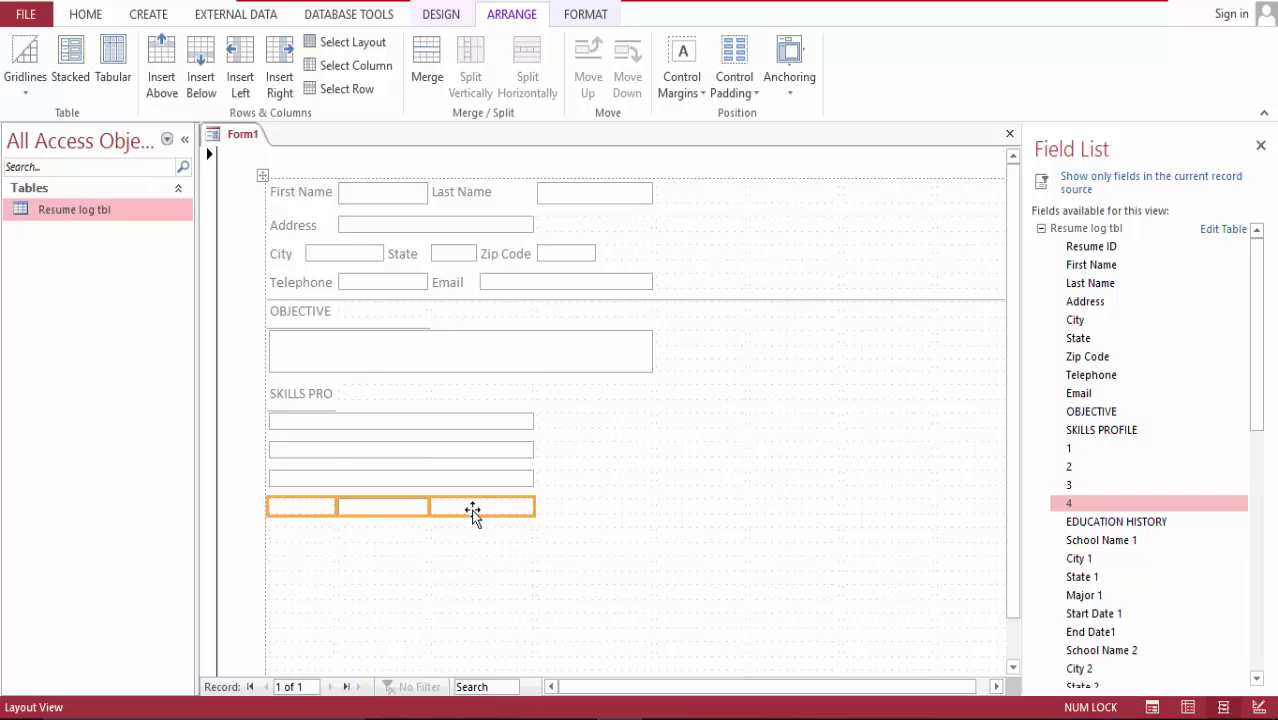
click(432, 60)
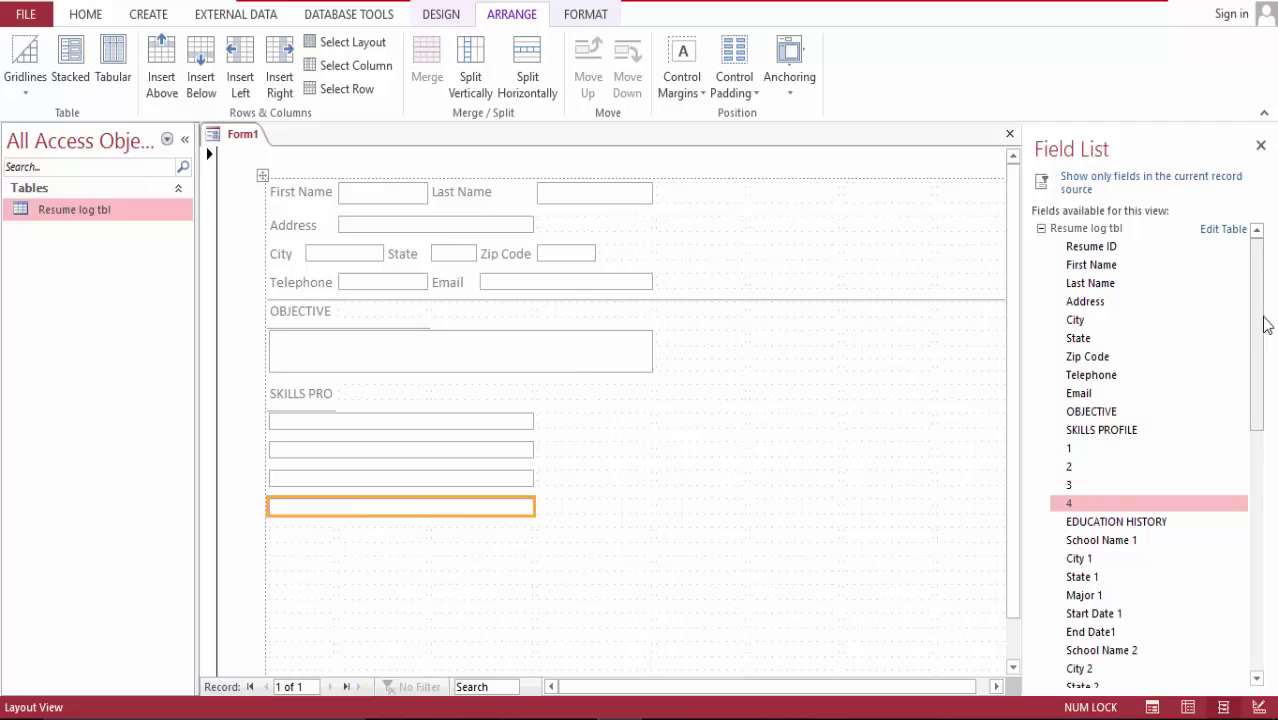
- Add a bottom gridline across the entire row of the field 4 text box
scroll(1266, 320, down, 3)
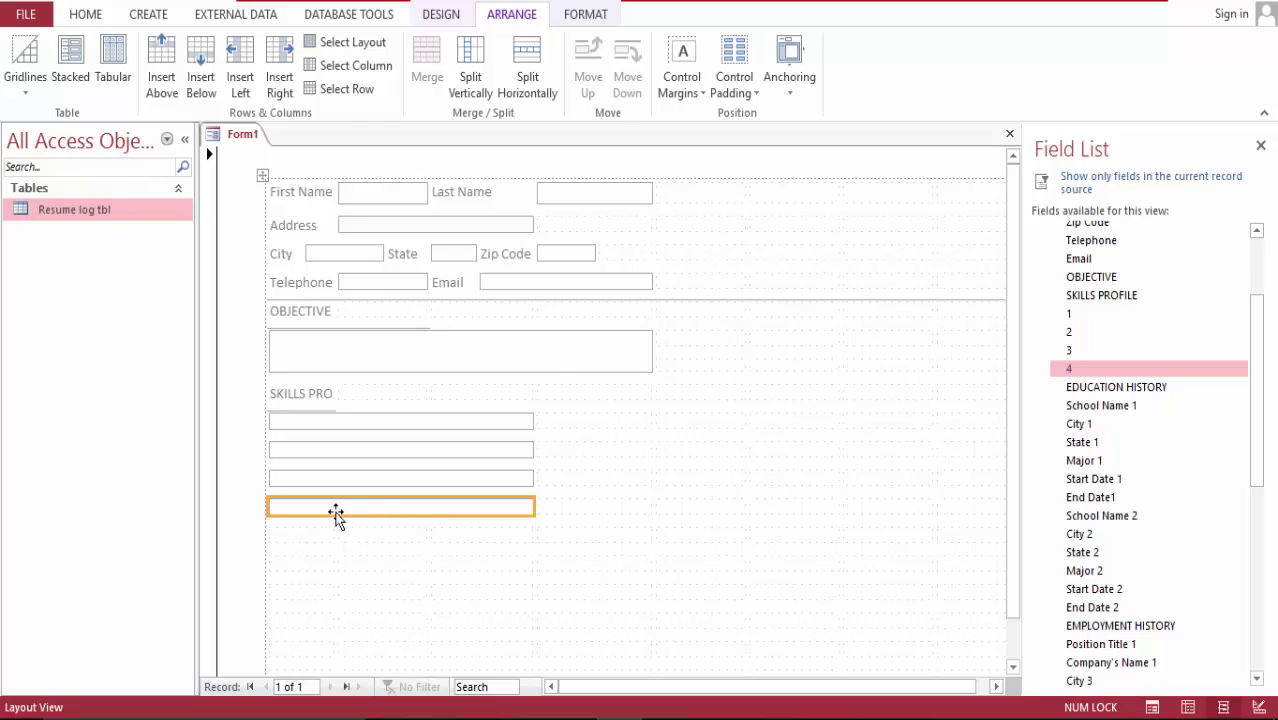
click(264, 505)
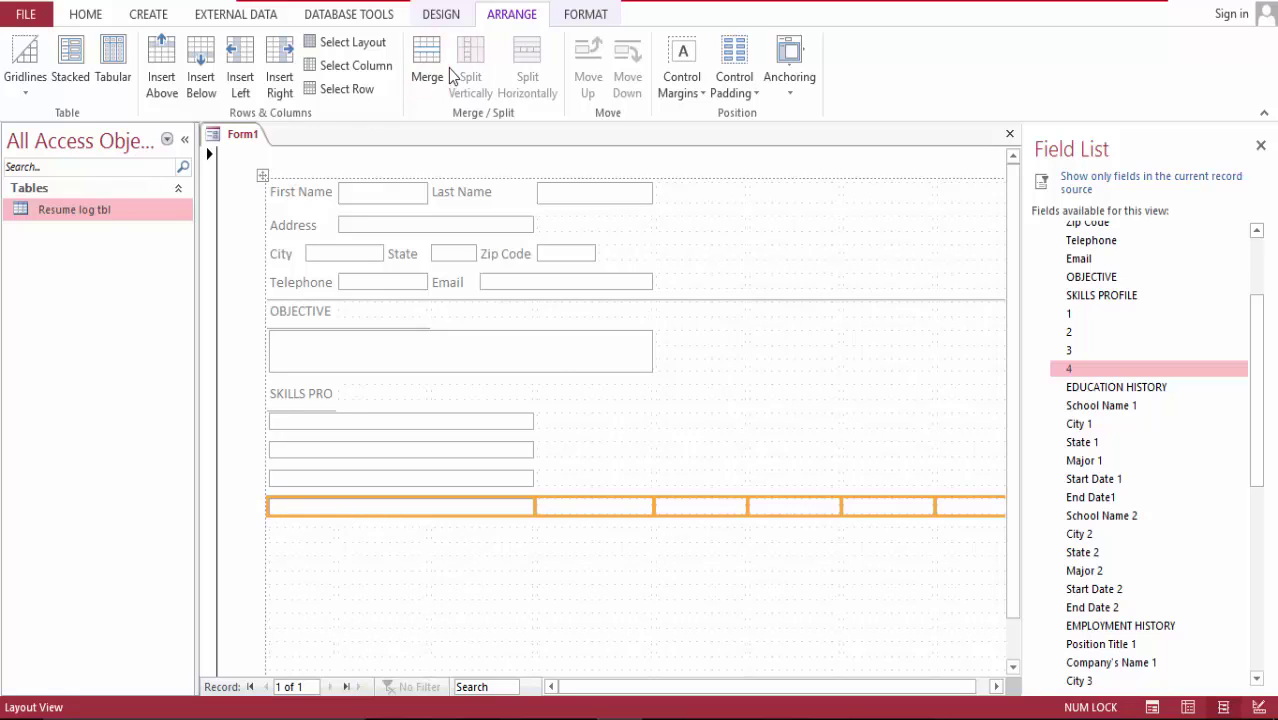
click(25, 65)
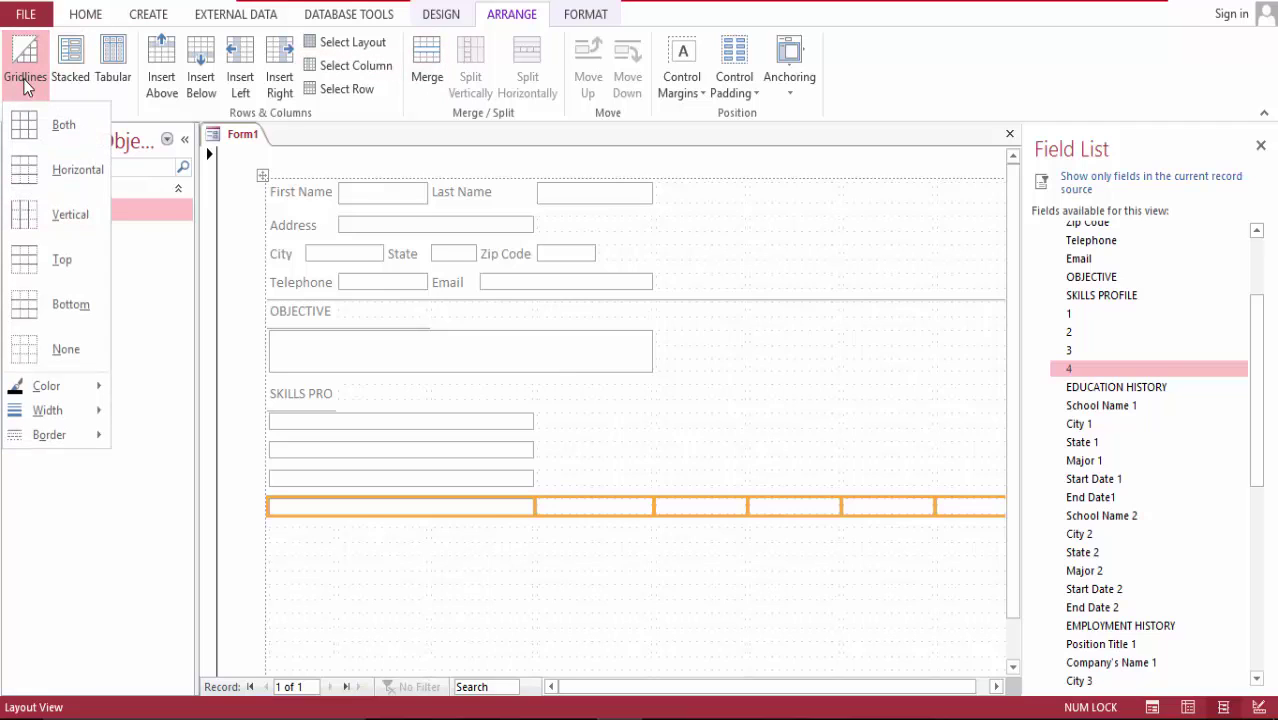
click(78, 304)
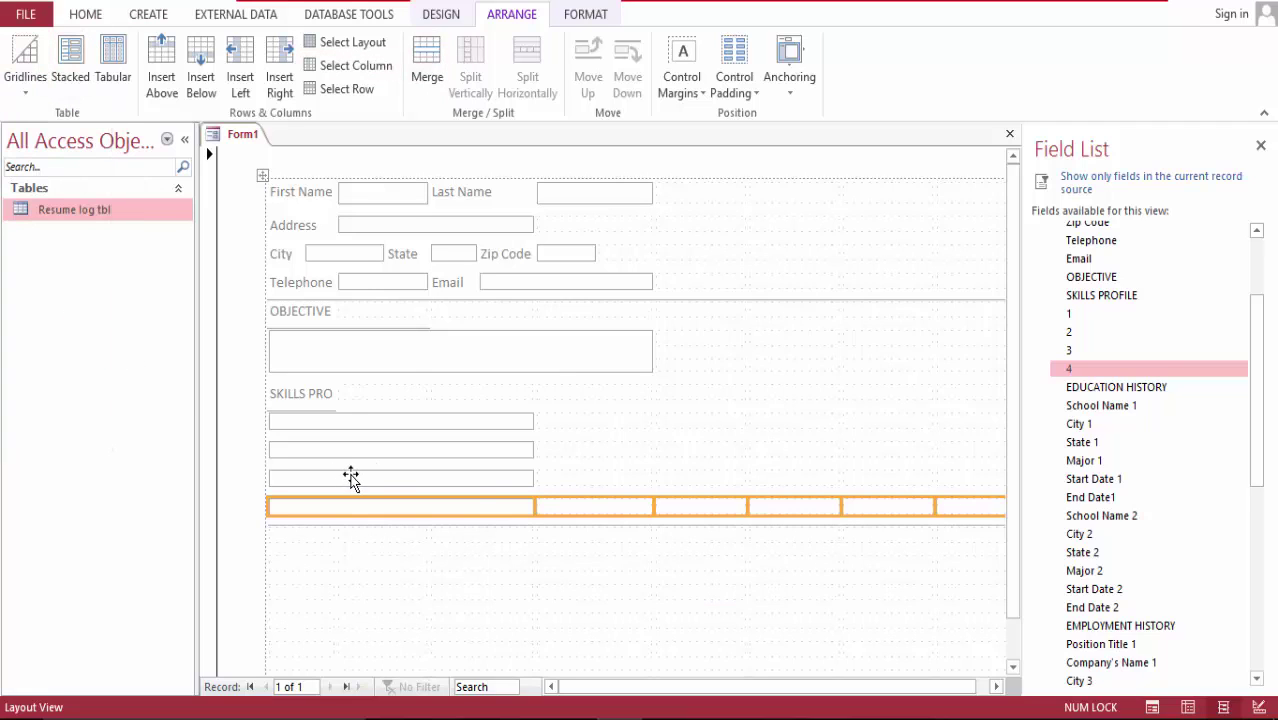
- Merge the SKILLS PROFILE label with the adjacent empty cell so its full caption fits
click(314, 362)
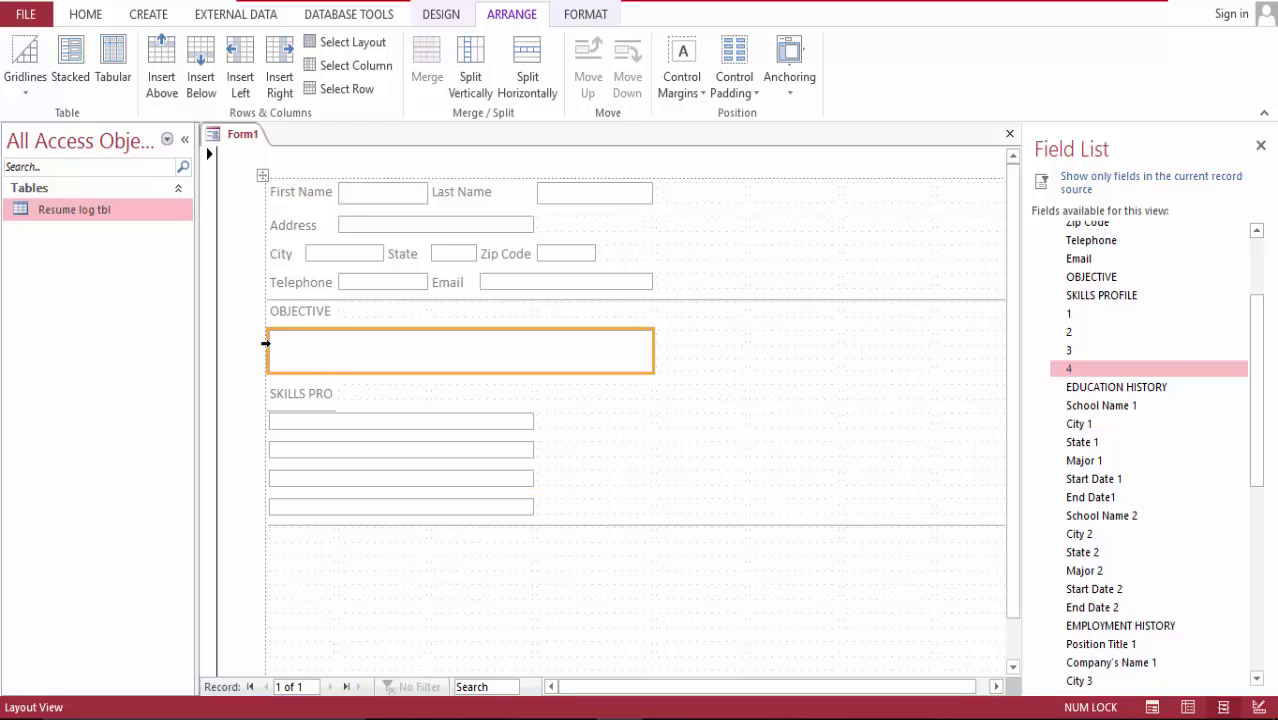
click(288, 393)
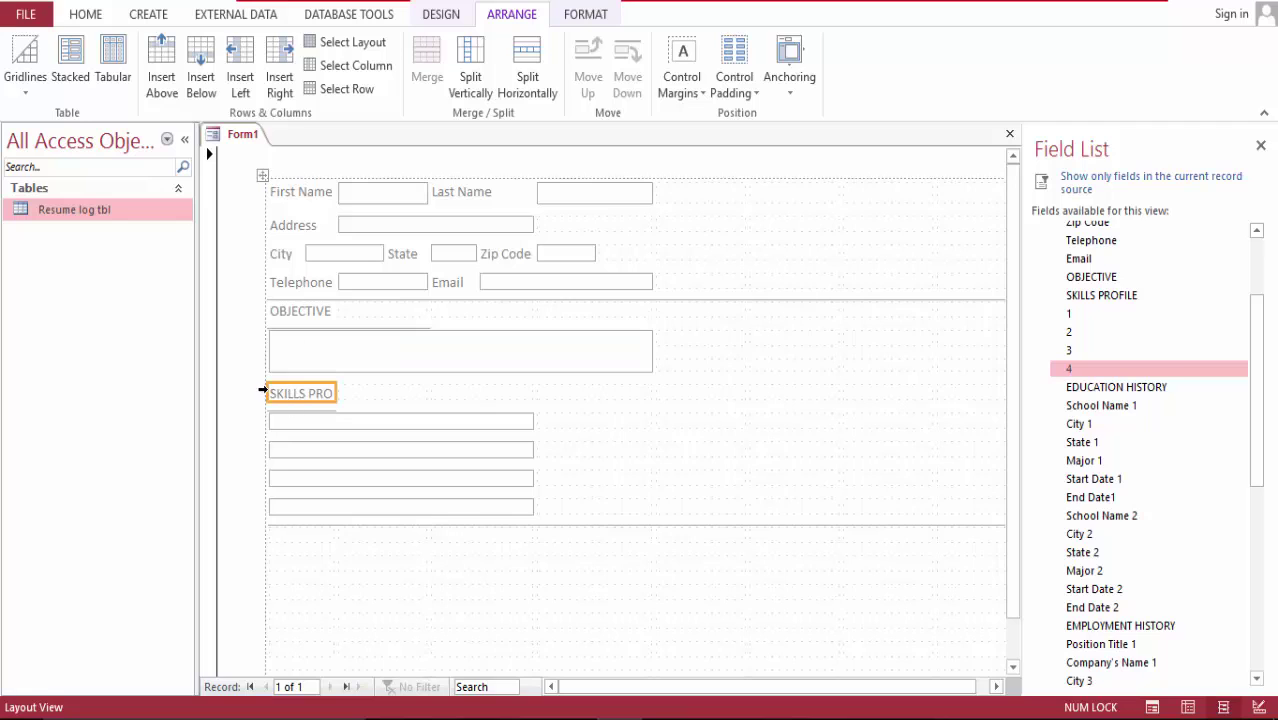
click(262, 390)
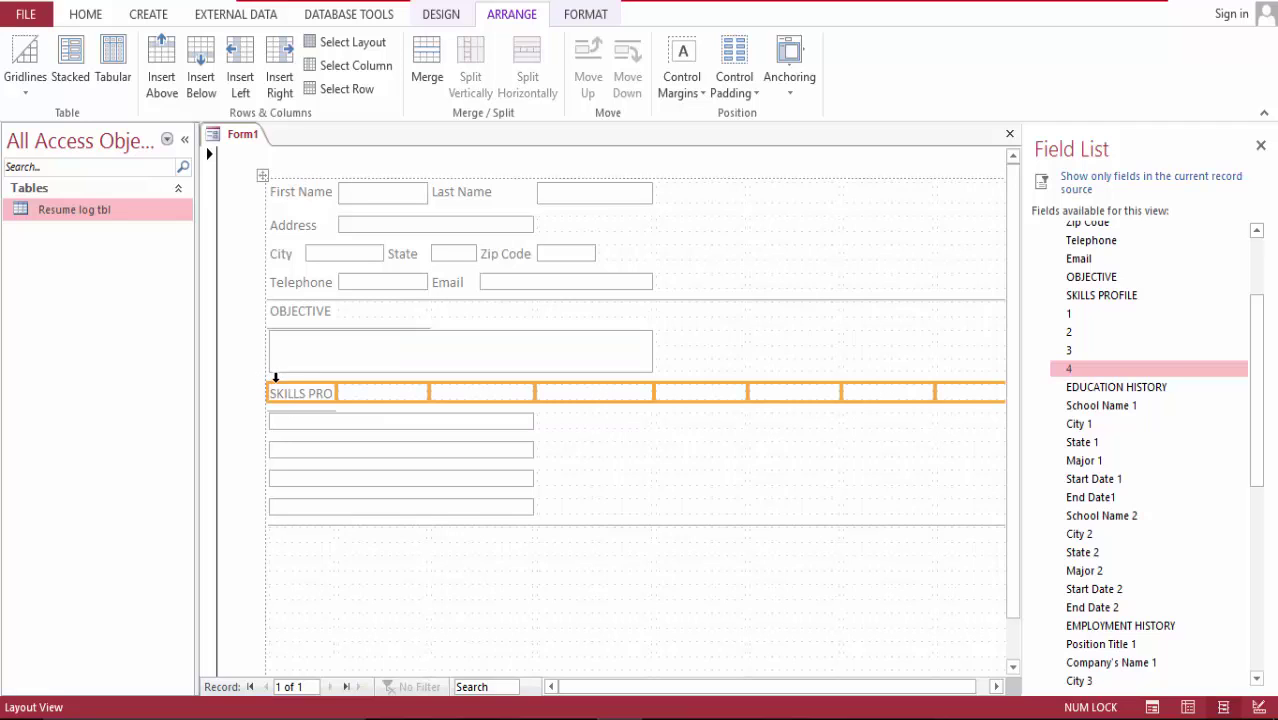
click(360, 397)
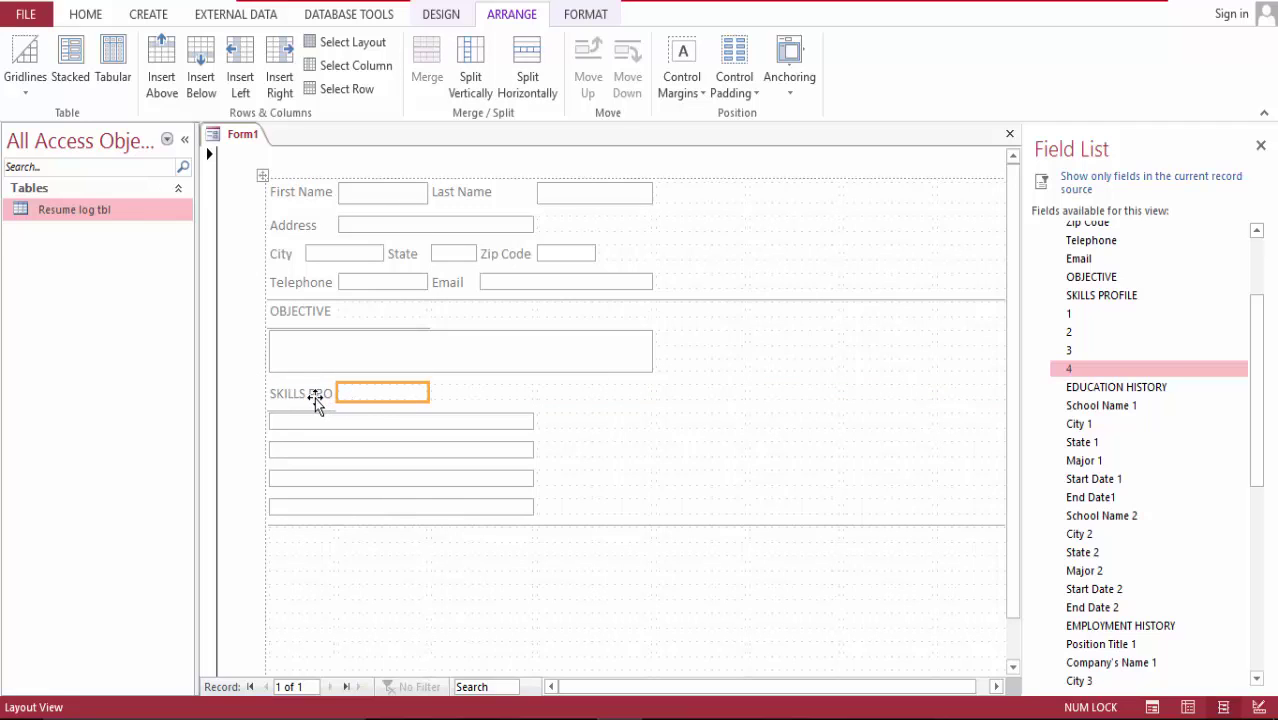
shift+click(315, 397)
click(426, 61)
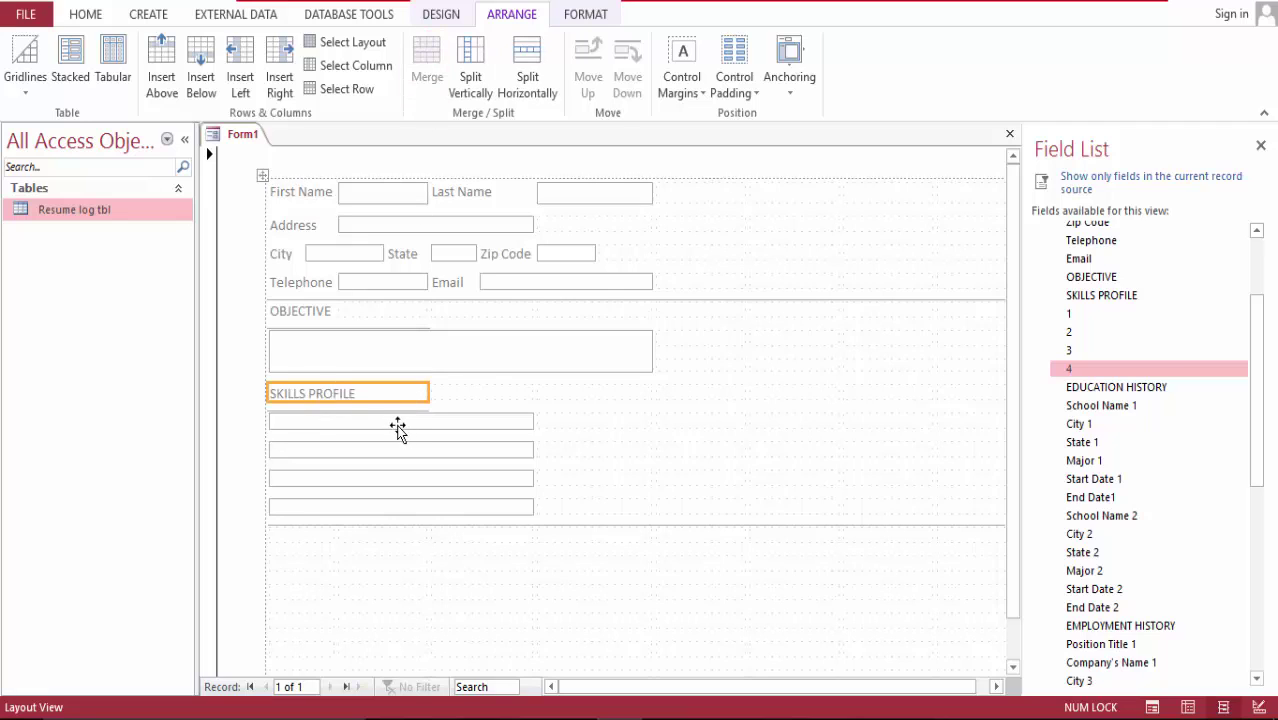
- Add a bottom gridline across the entire SKILLS PROFILE label row
click(265, 389)
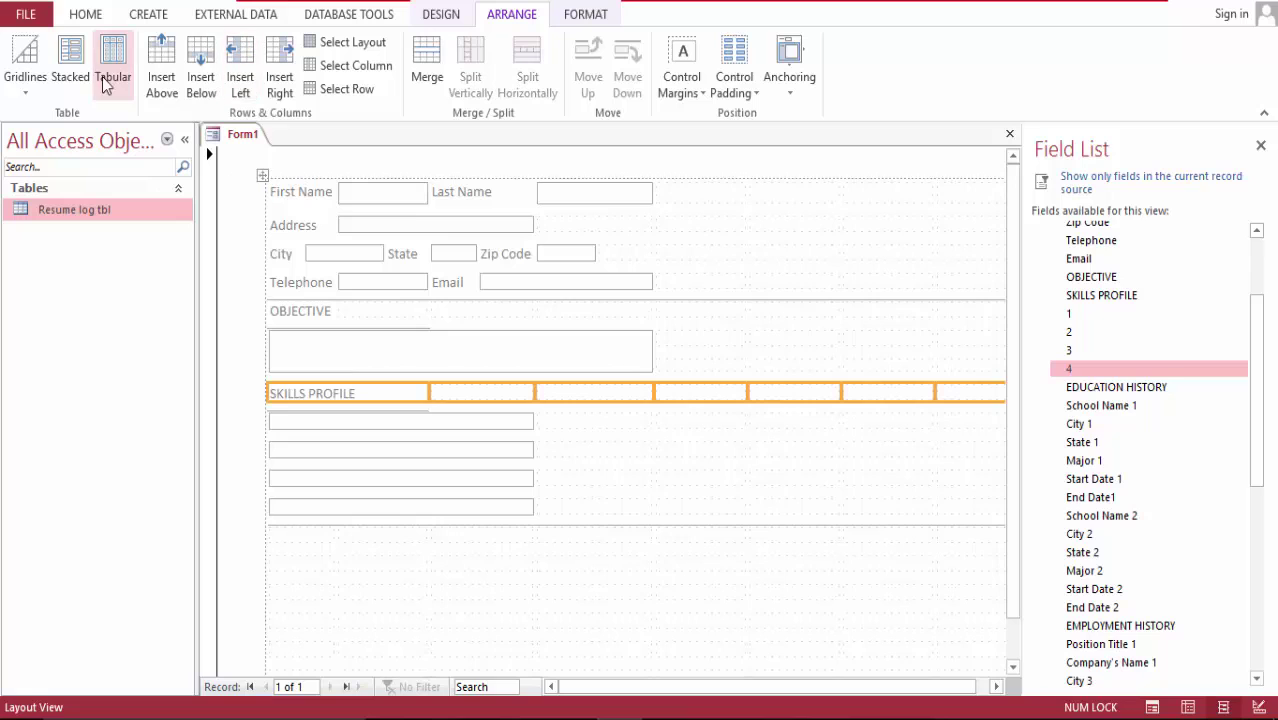
click(25, 70)
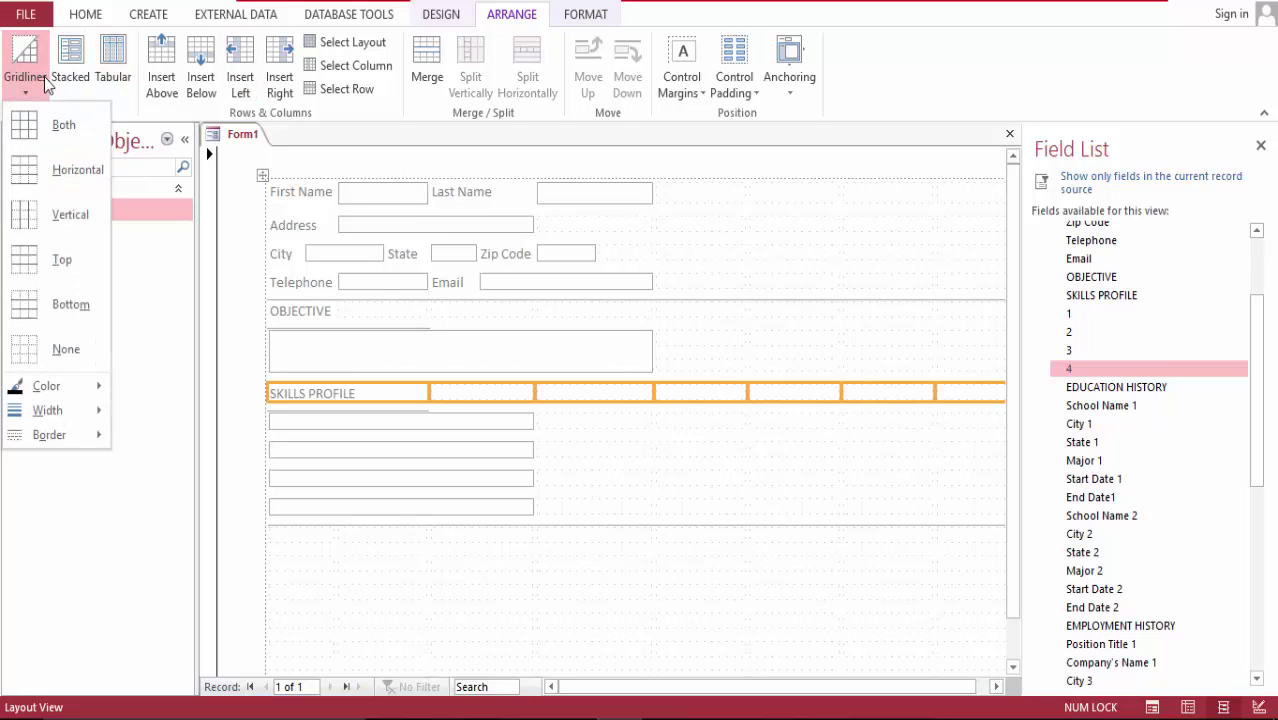
click(70, 306)
click(567, 557)
click(567, 543)
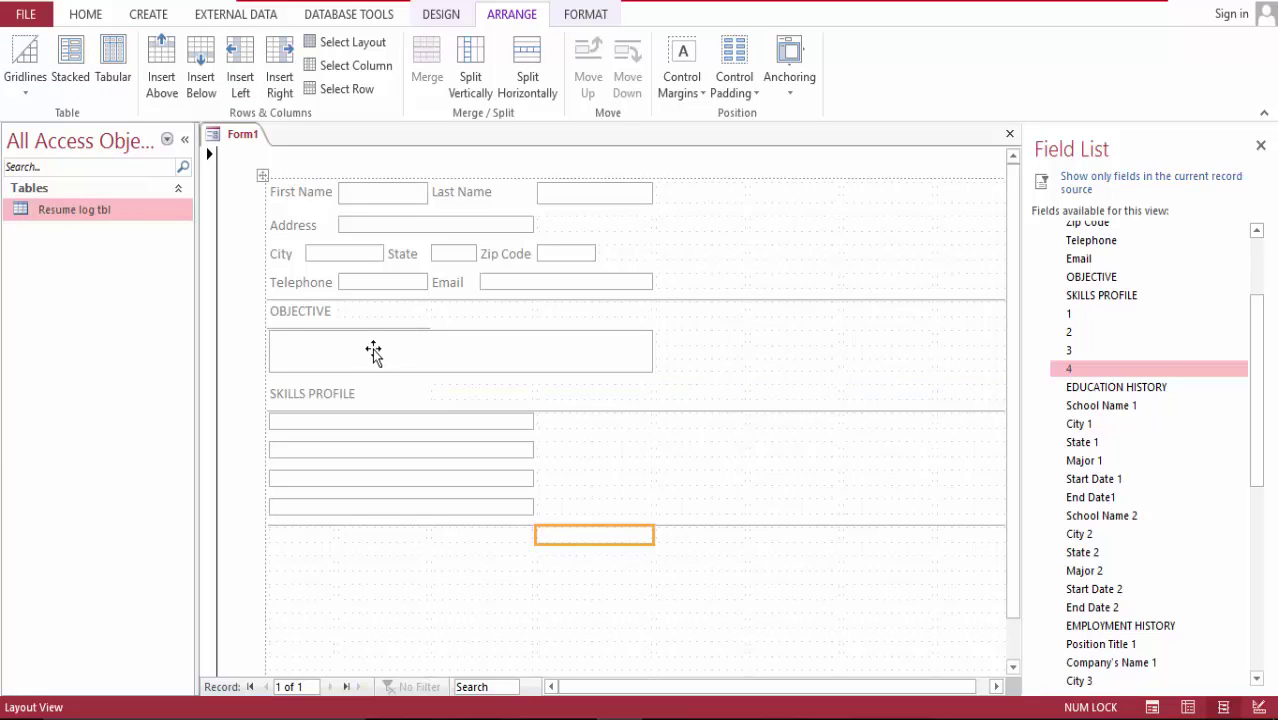
- Add a bottom gridline across the entire OBJECTIVE label row
click(303, 316)
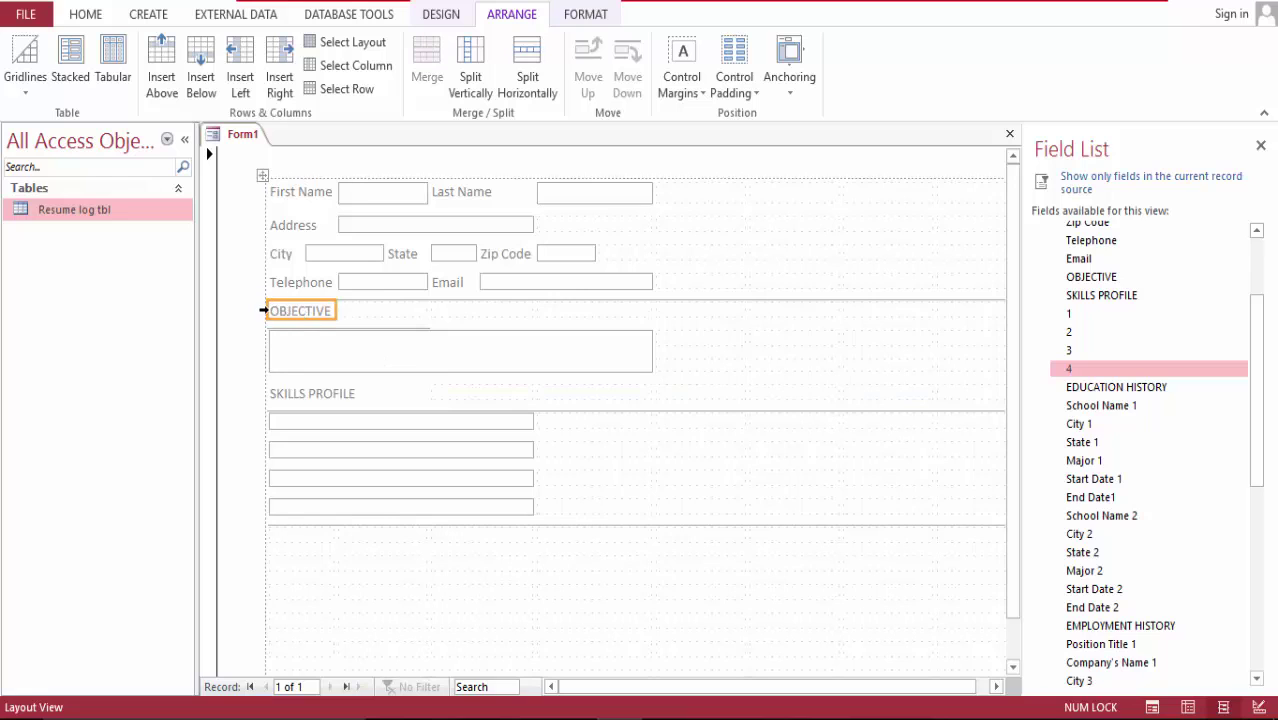
key(Delete)
key(ctrl+z)
click(26, 70)
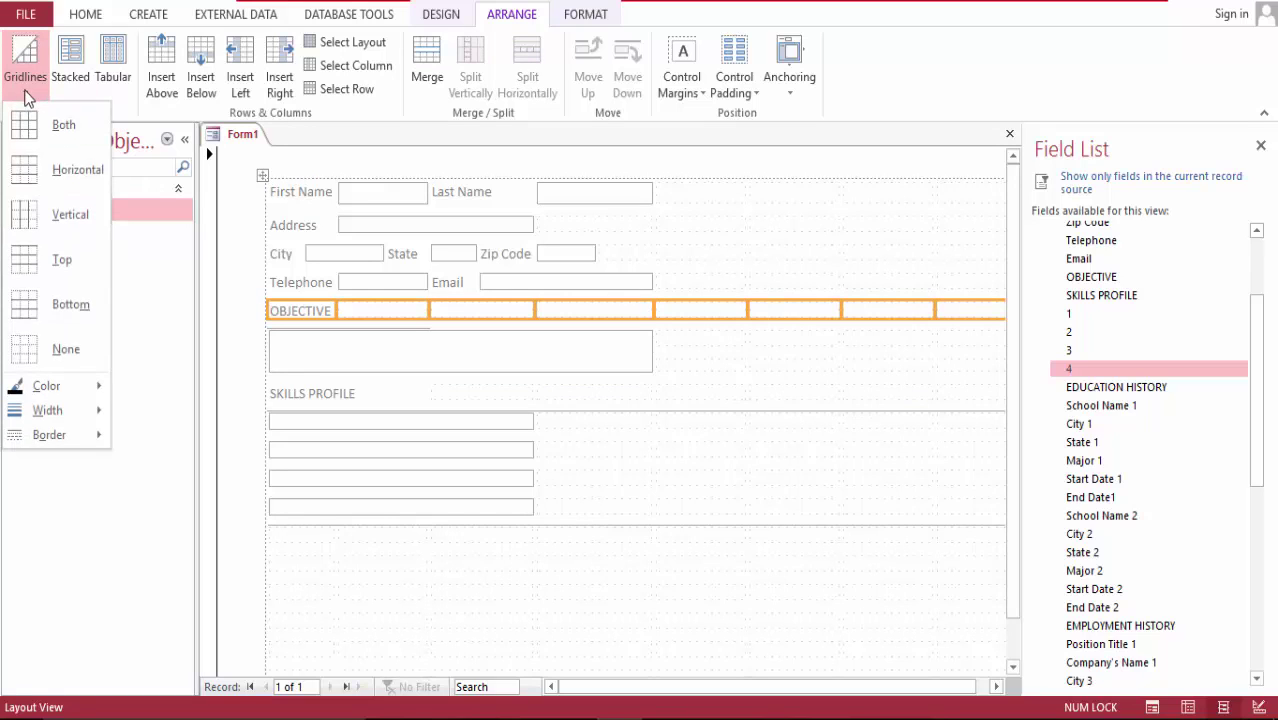
click(55, 350)
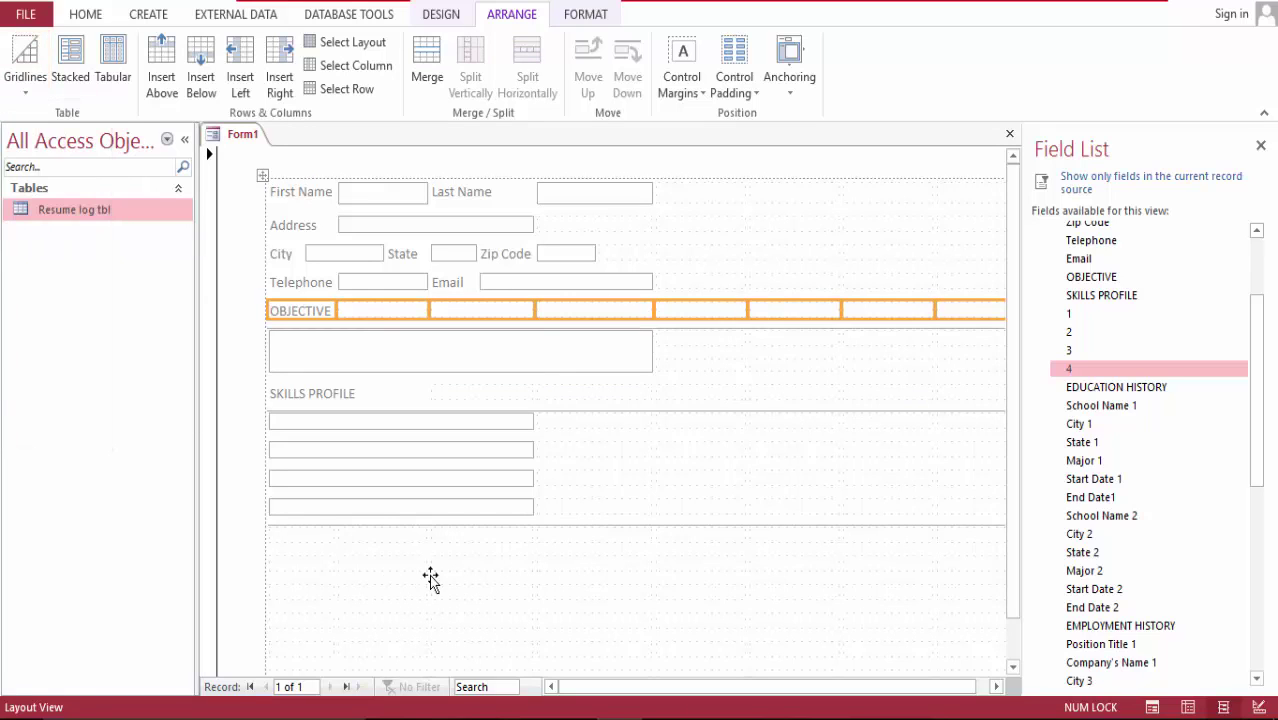
- Check the divider lines in Form View, and return to Layout View
click(90, 20)
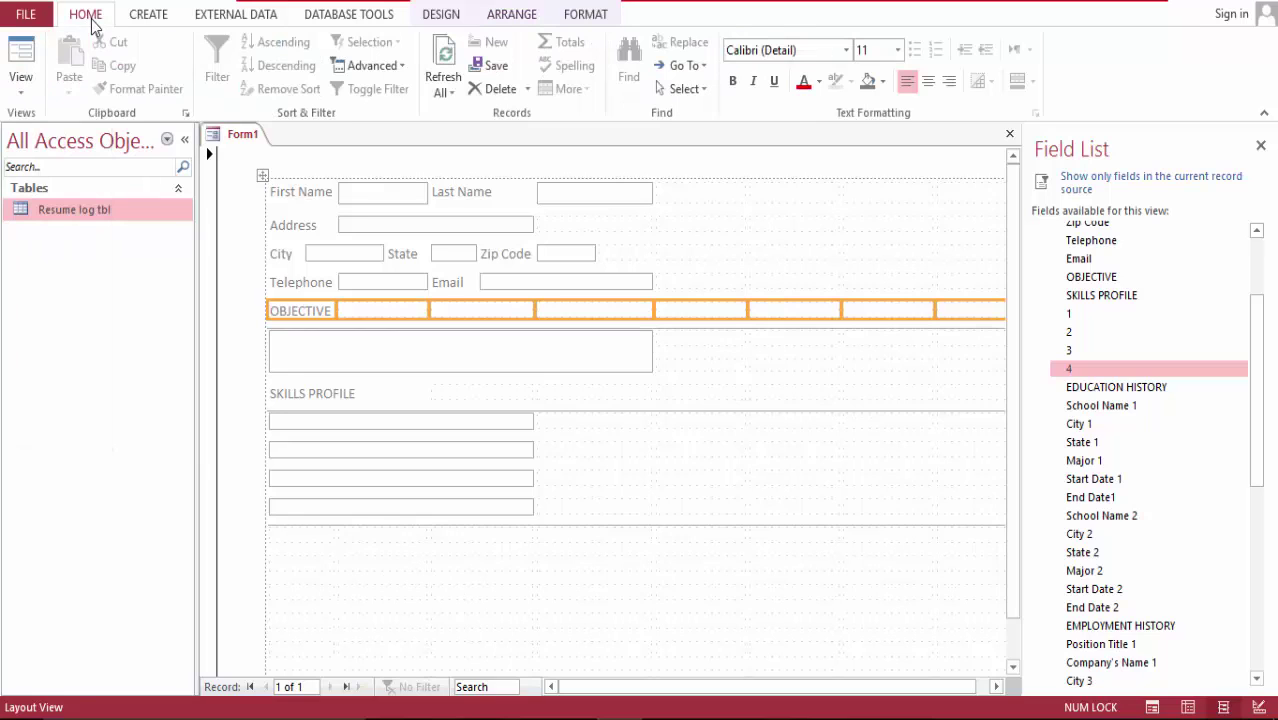
click(32, 60)
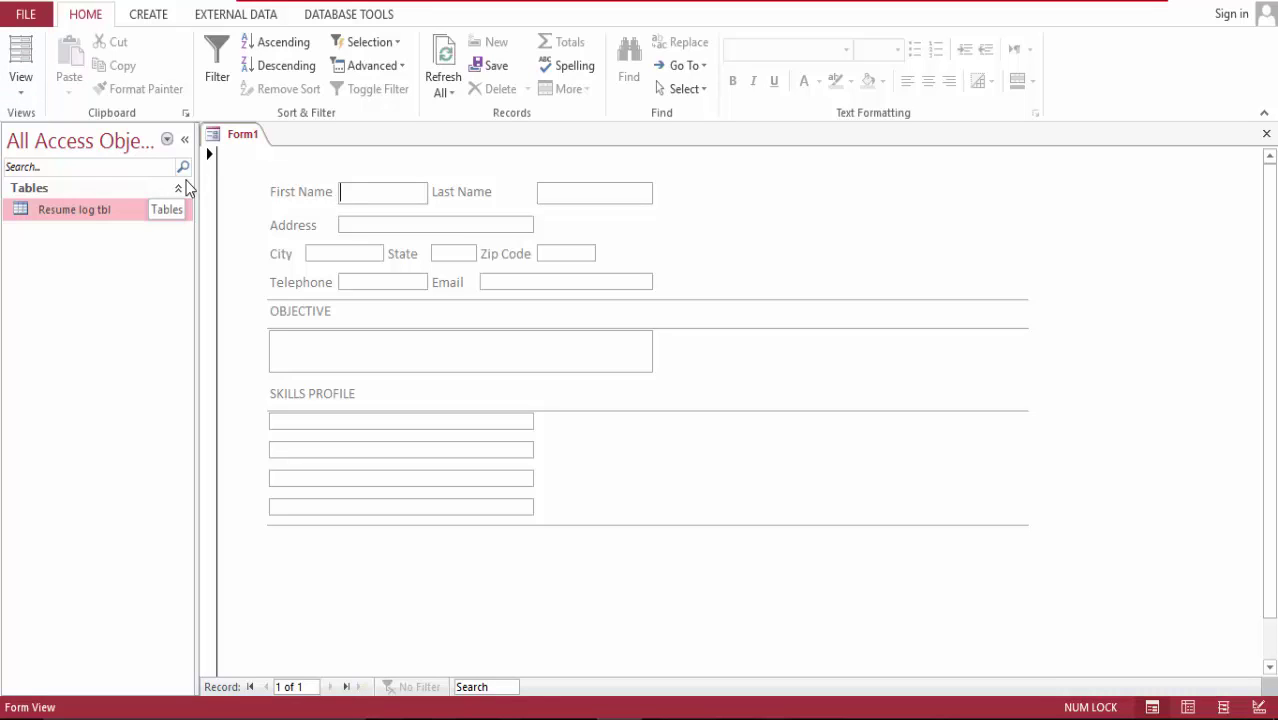
click(22, 58)
- Make the SKILLS PROFILE label row slightly taller so its divider line sits farther below the caption
click(326, 401)
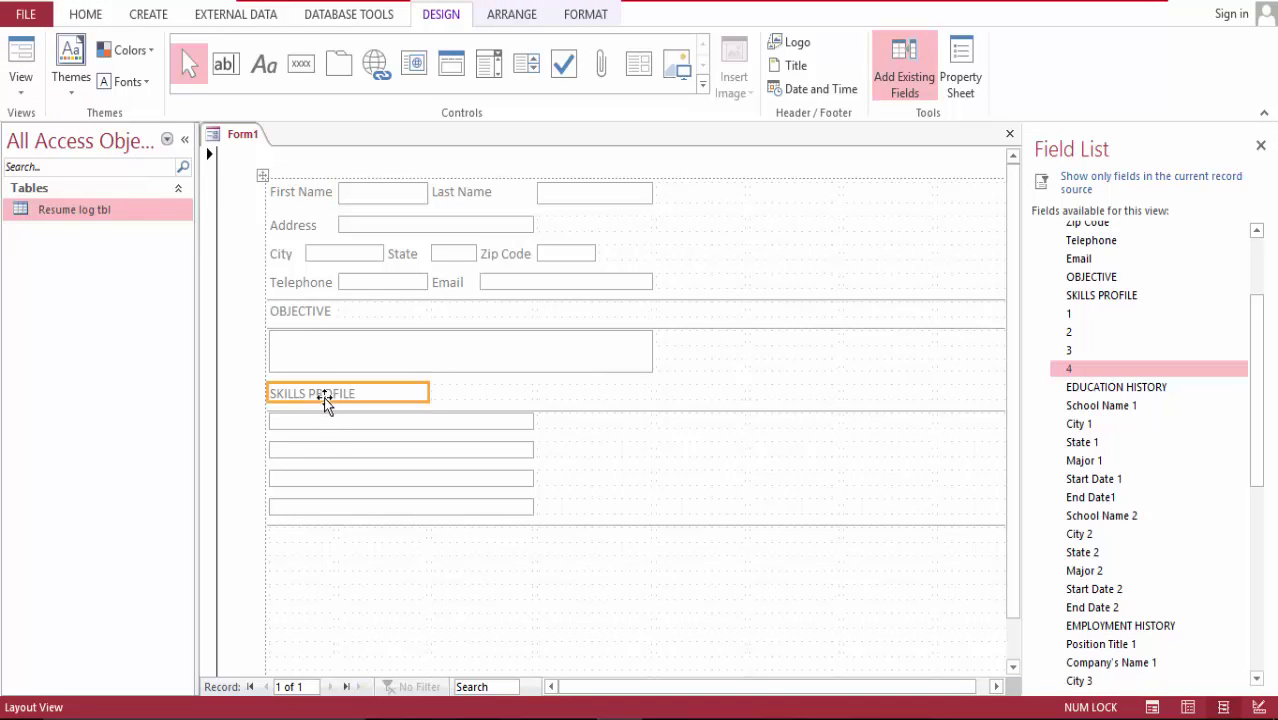
click(323, 403)
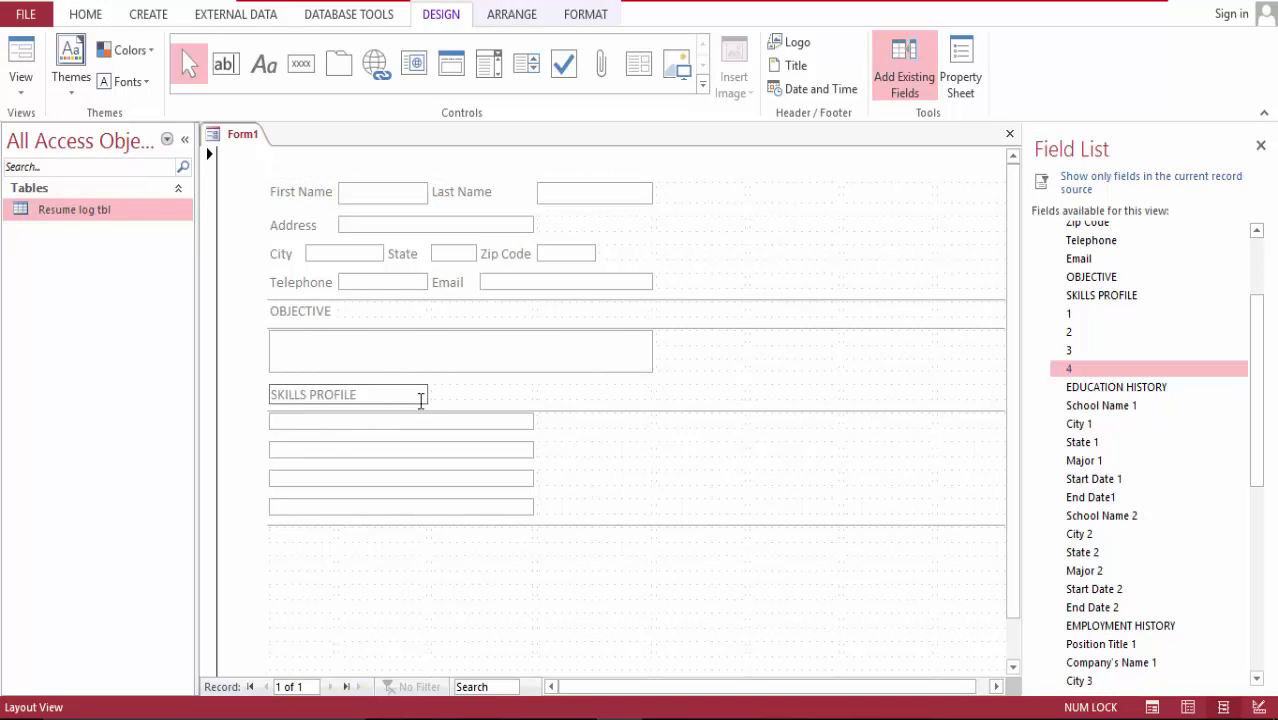
click(436, 402)
click(366, 394)
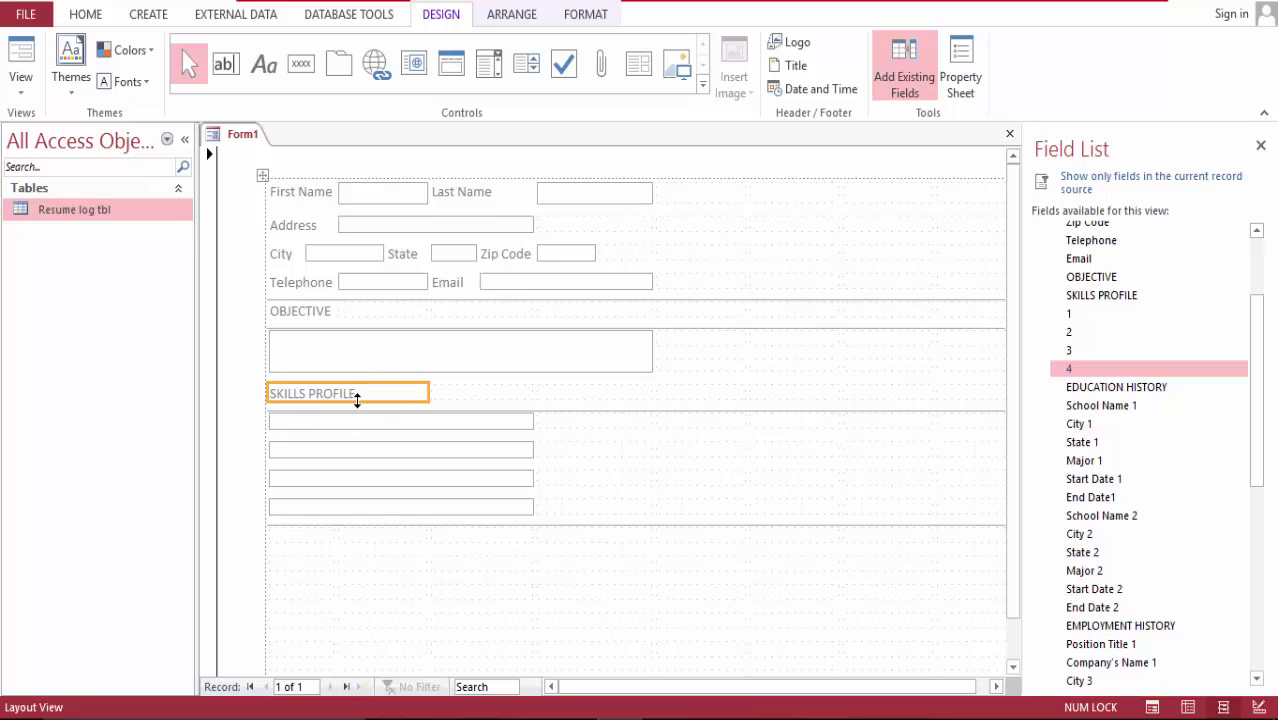
drag(357, 400, 357, 406)
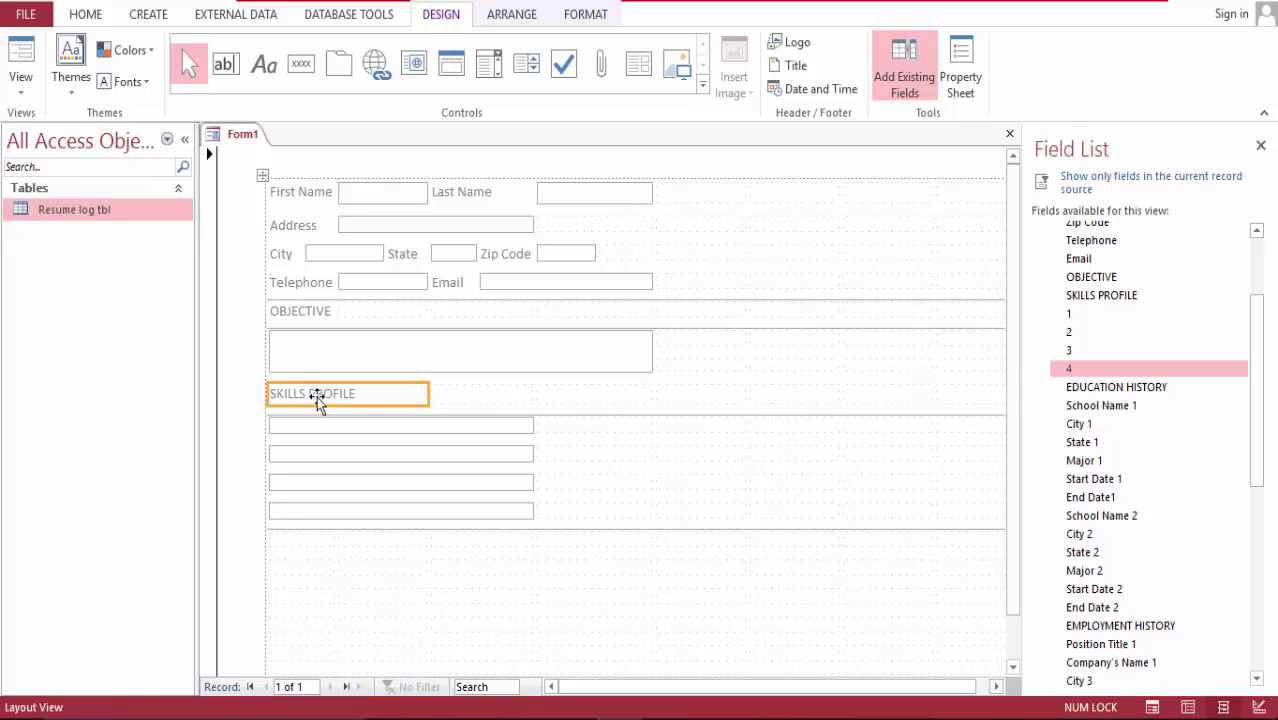
- Check the SKILLS PROFILE spacing in Form View, and return to Layout View
click(66, 14)
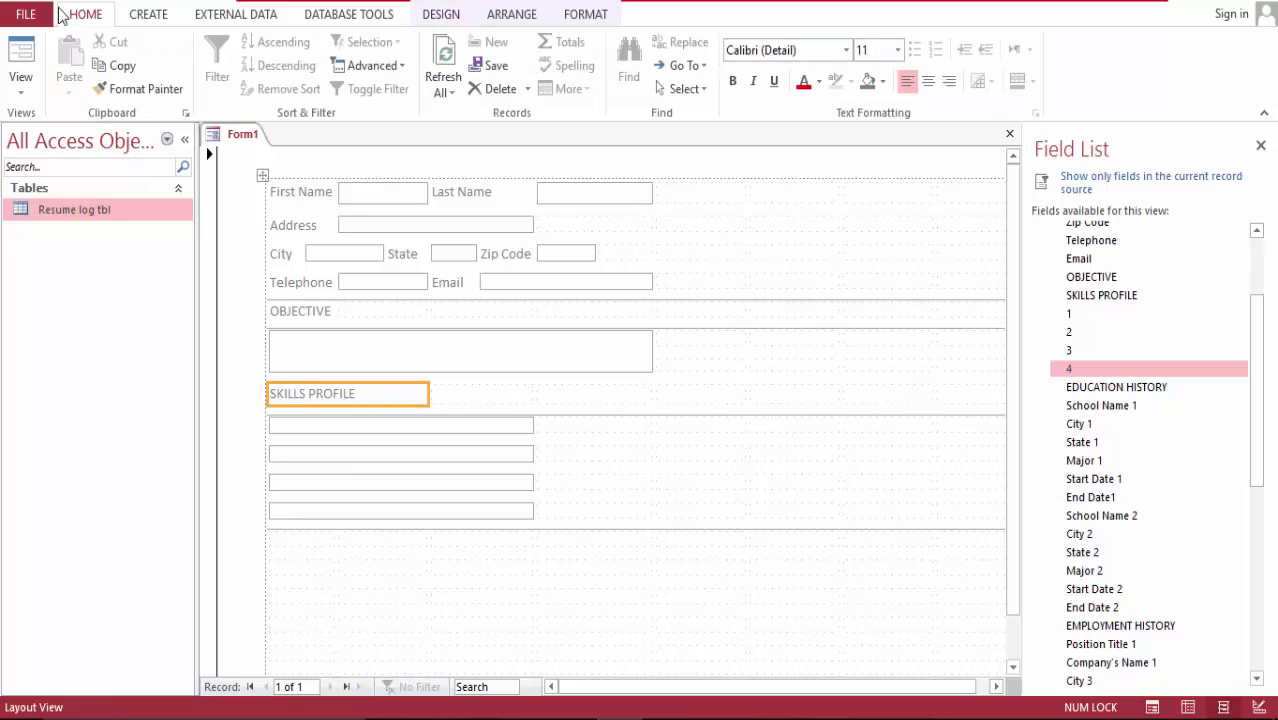
click(21, 50)
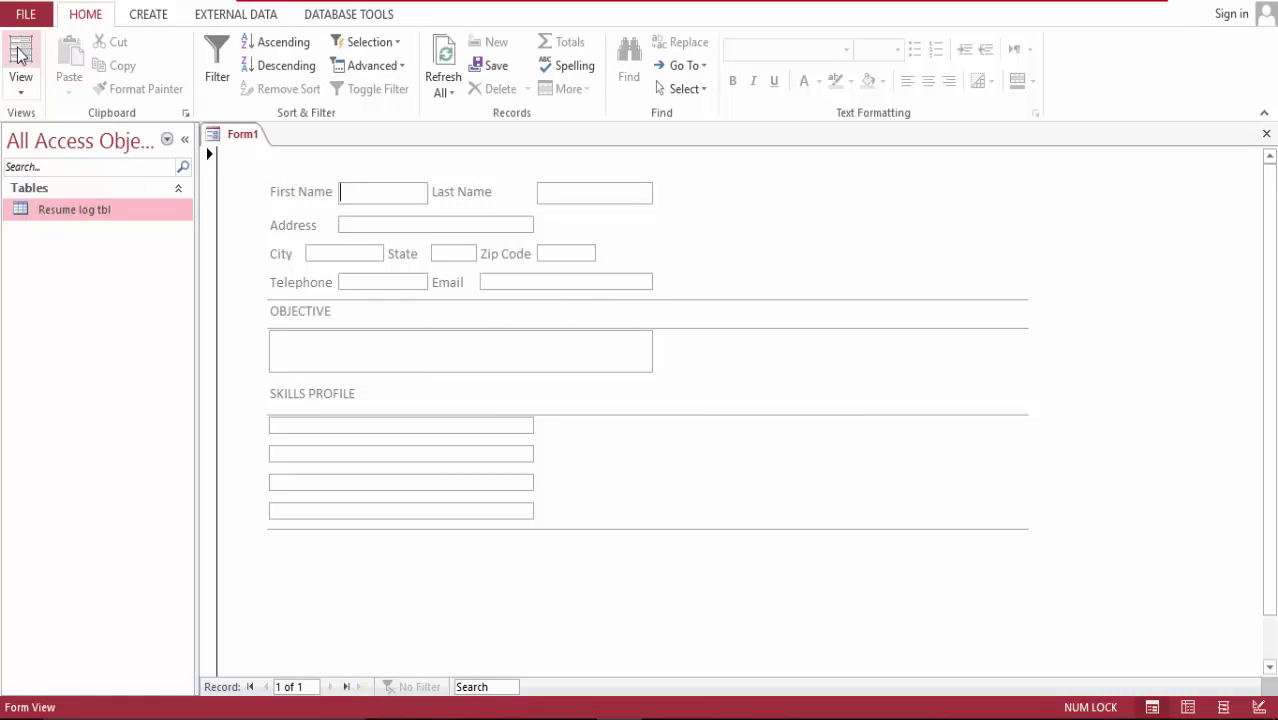
click(20, 54)
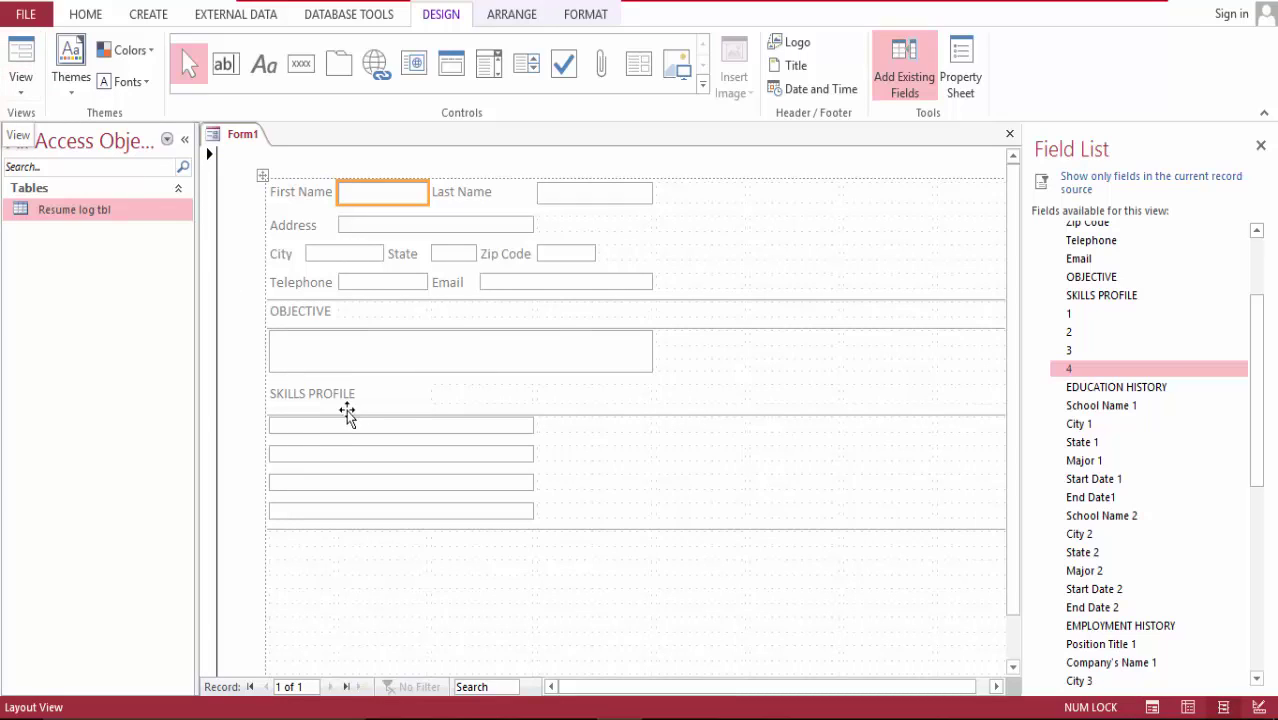
- Split the field 1 text box directly below SKILLS PROFILE horizontally into two cells
click(294, 424)
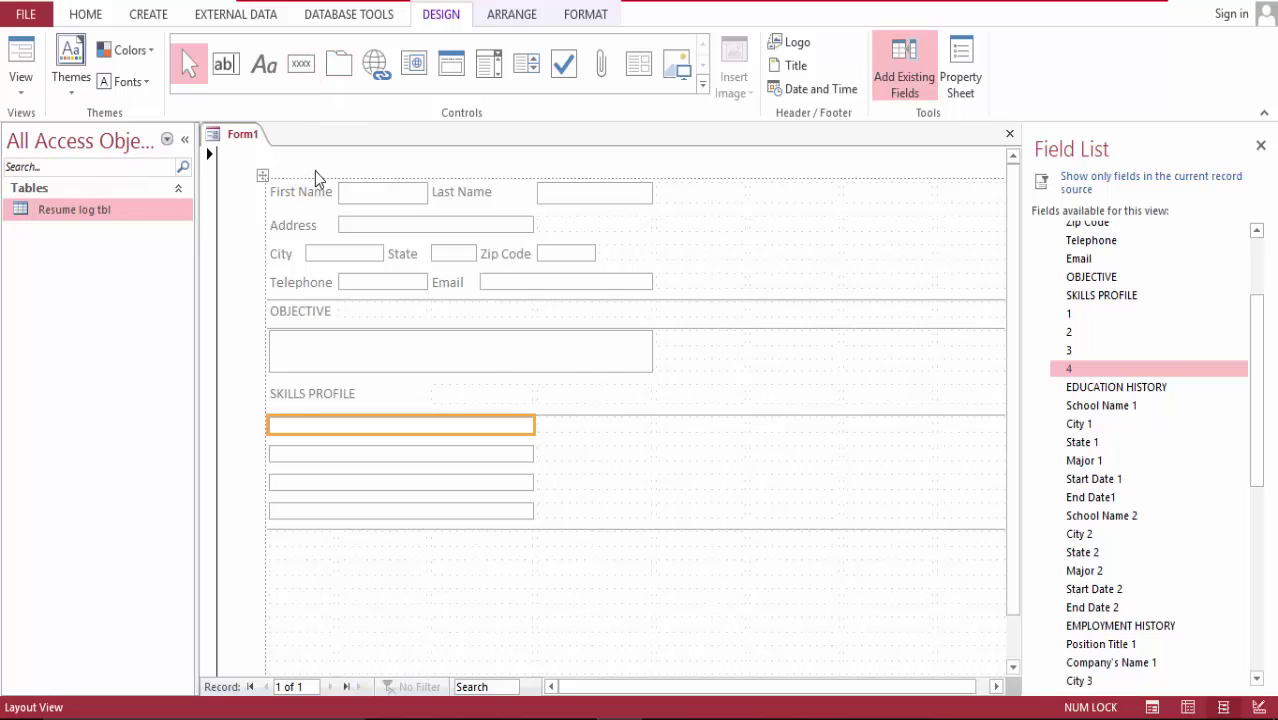
drag(530, 424, 562, 434)
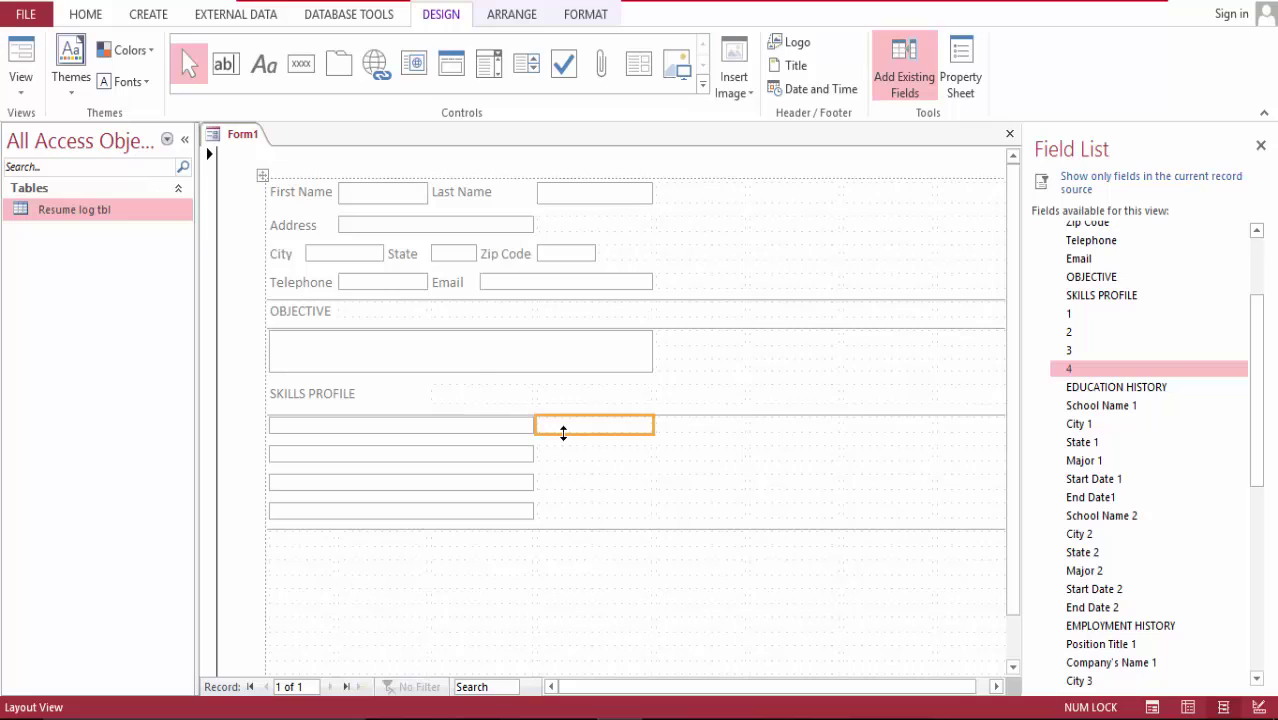
click(505, 430)
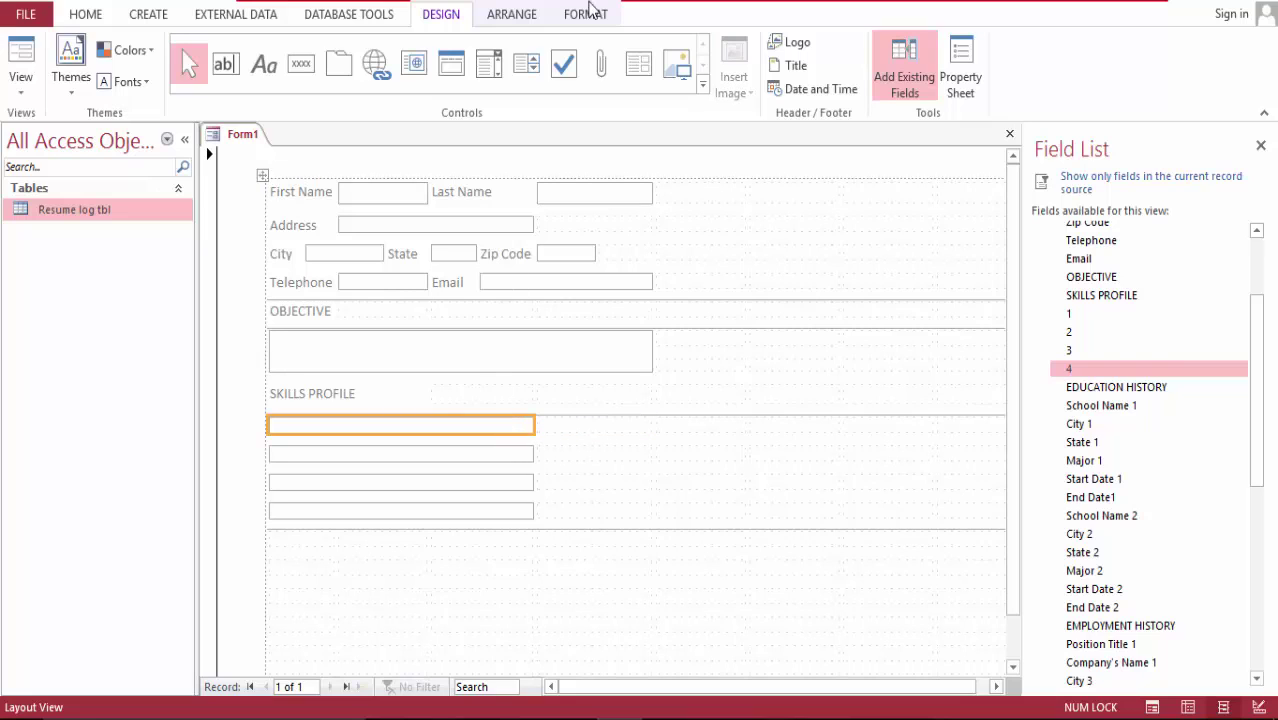
click(510, 16)
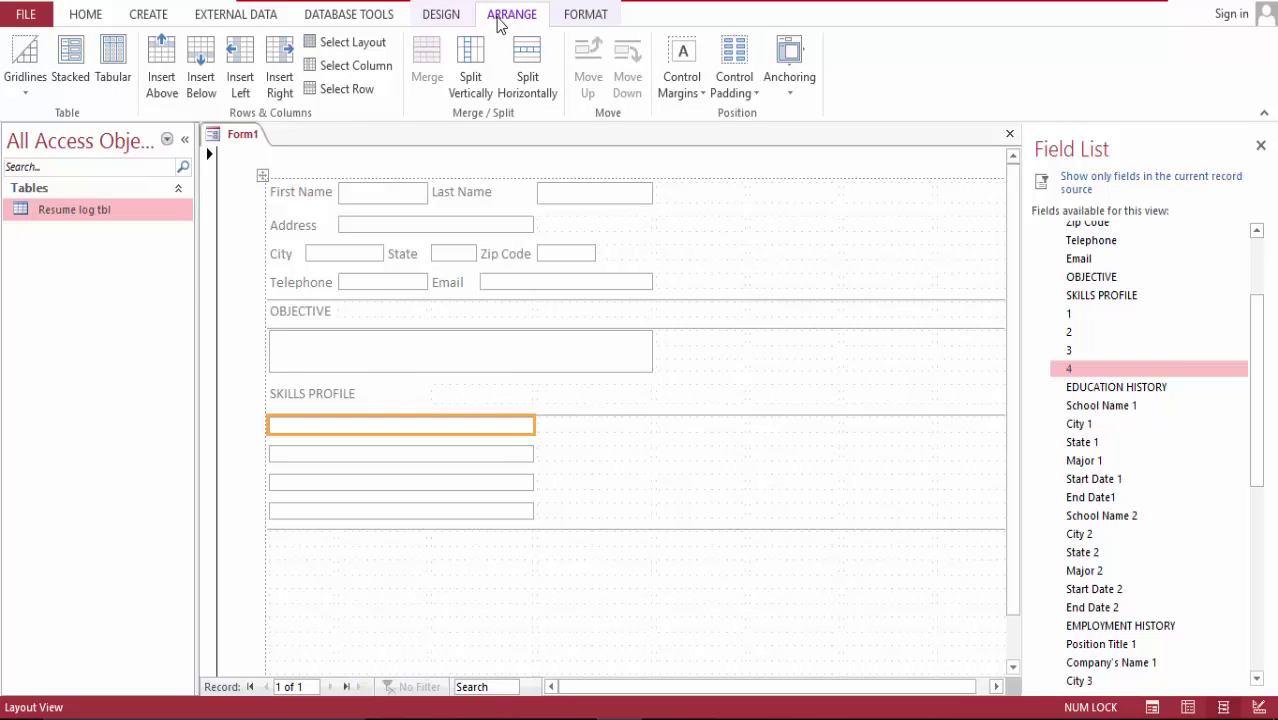
click(525, 77)
- Move the large OBJECTIVE text box down to the row between the text boxes of fields 3 and 4
drag(400, 350, 340, 435)
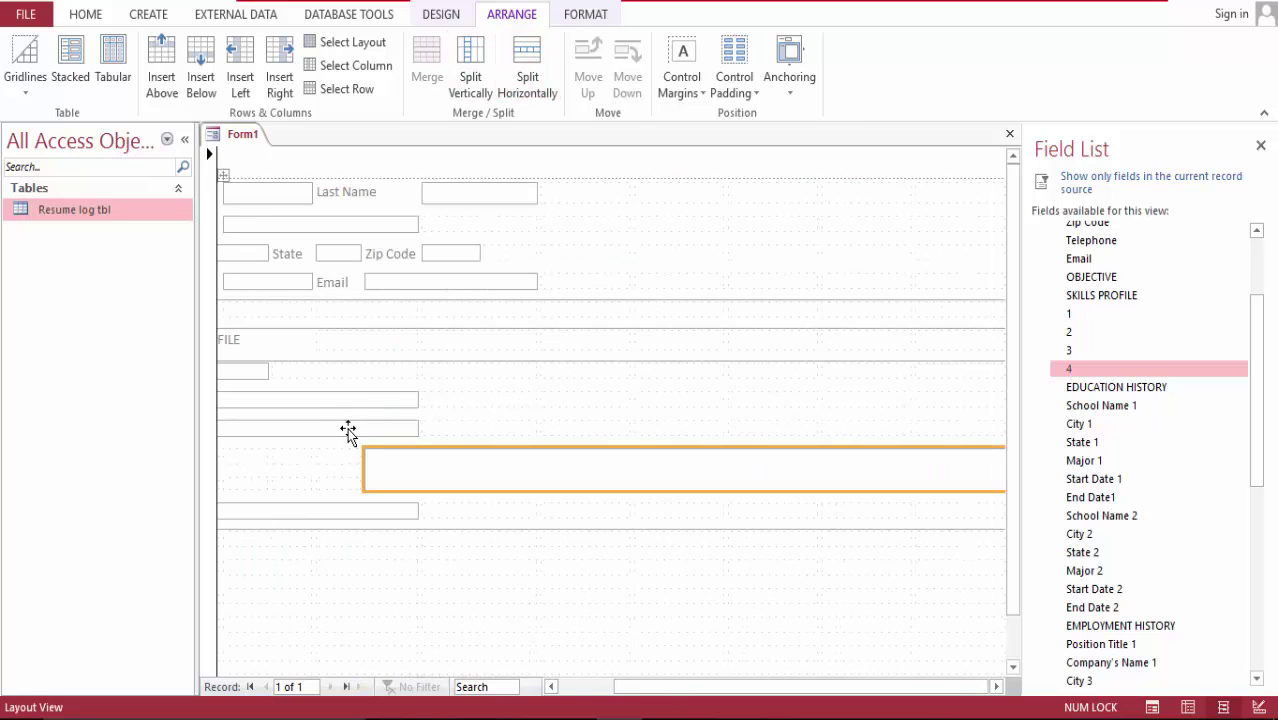
click(607, 690)
- Split the field 1 text box horizontally several more times, down to a small square box
click(346, 372)
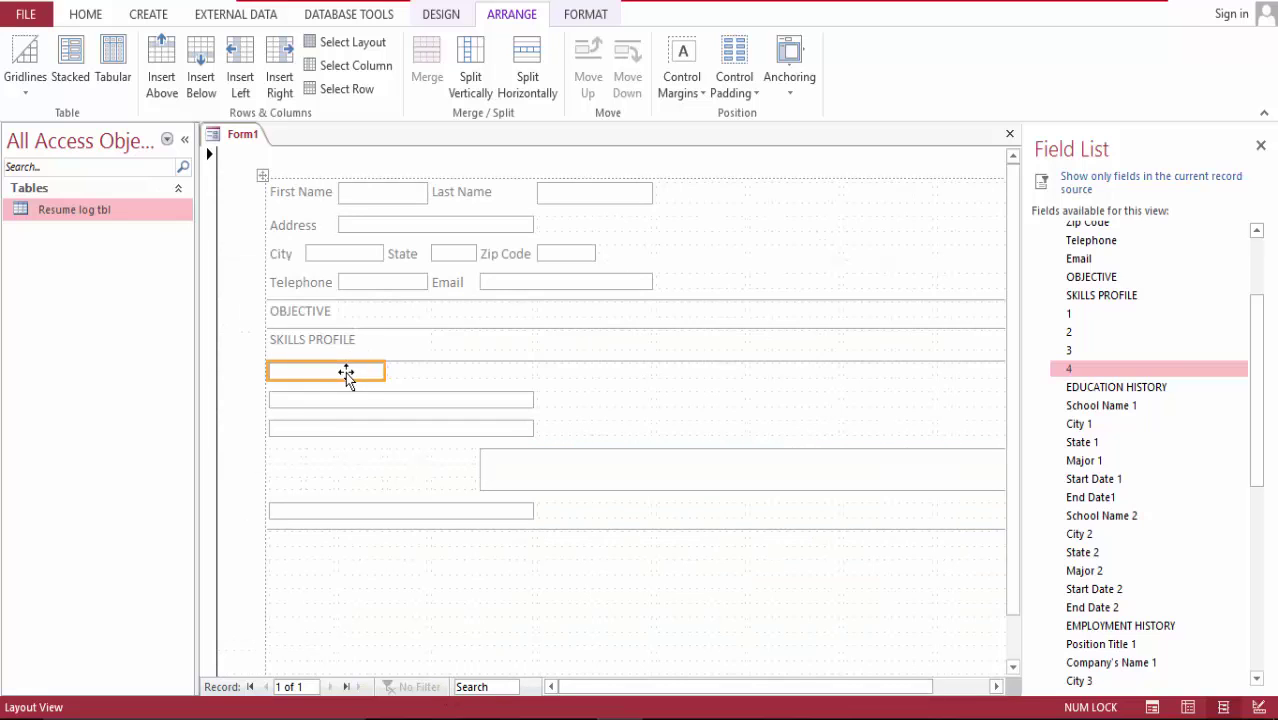
click(527, 62)
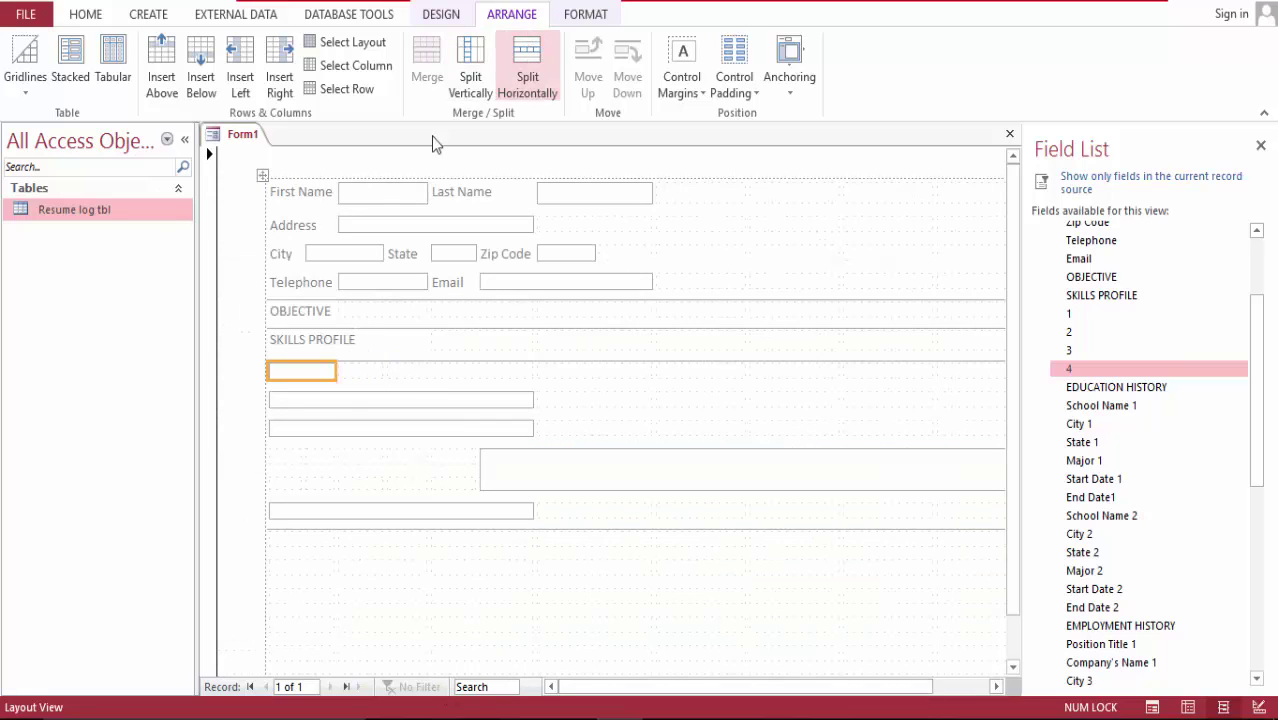
click(530, 68)
- Merge the empty cells beside the small field 1 box into one cell extending to the end of the Email text box
click(312, 372)
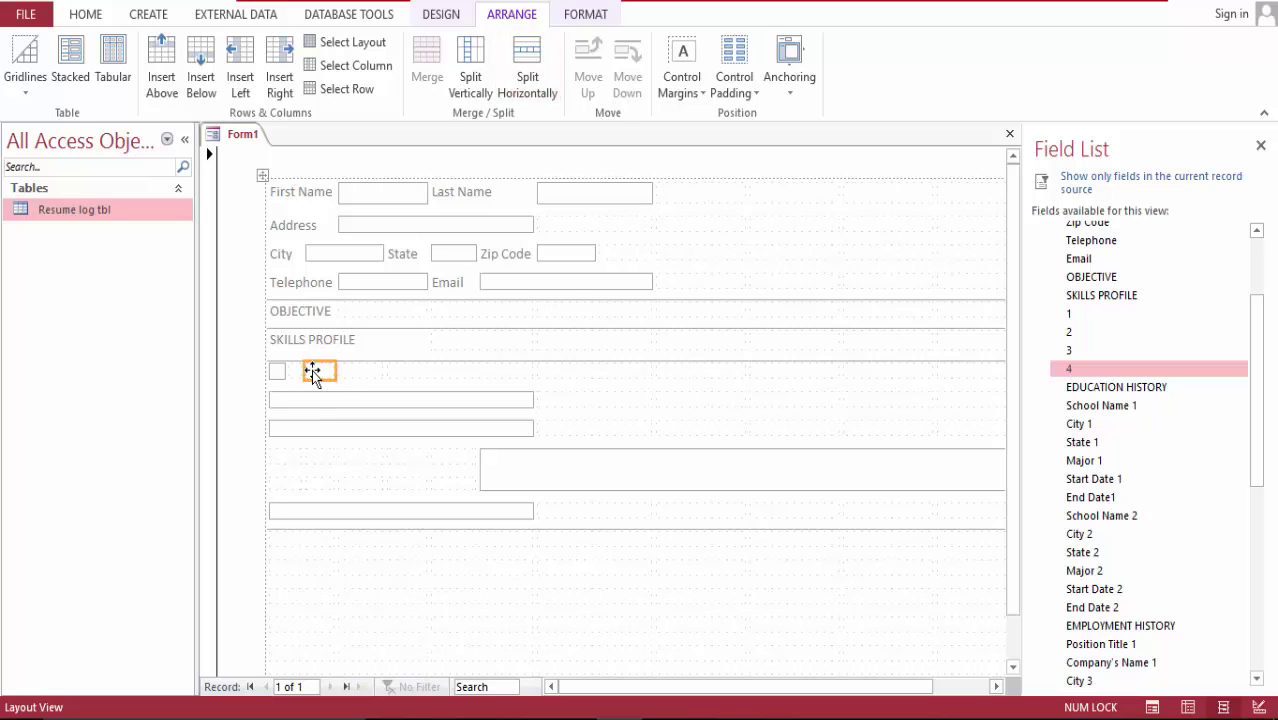
drag(312, 372, 549, 376)
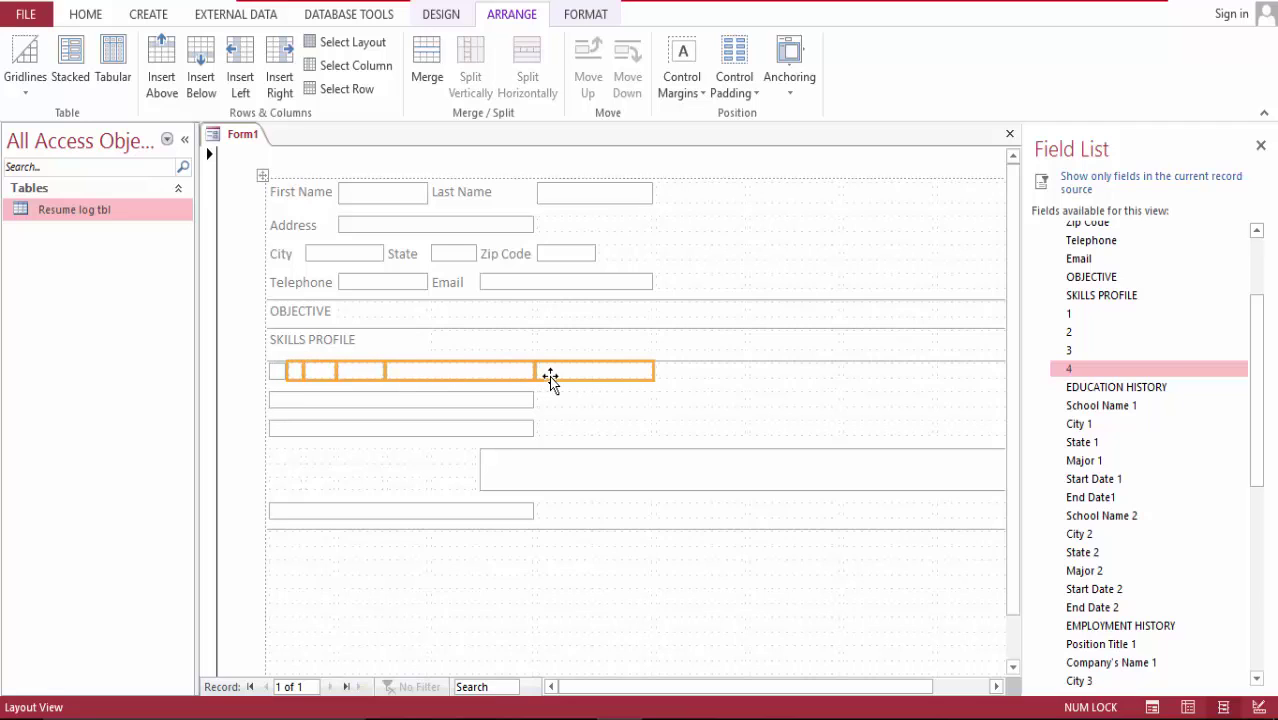
click(413, 72)
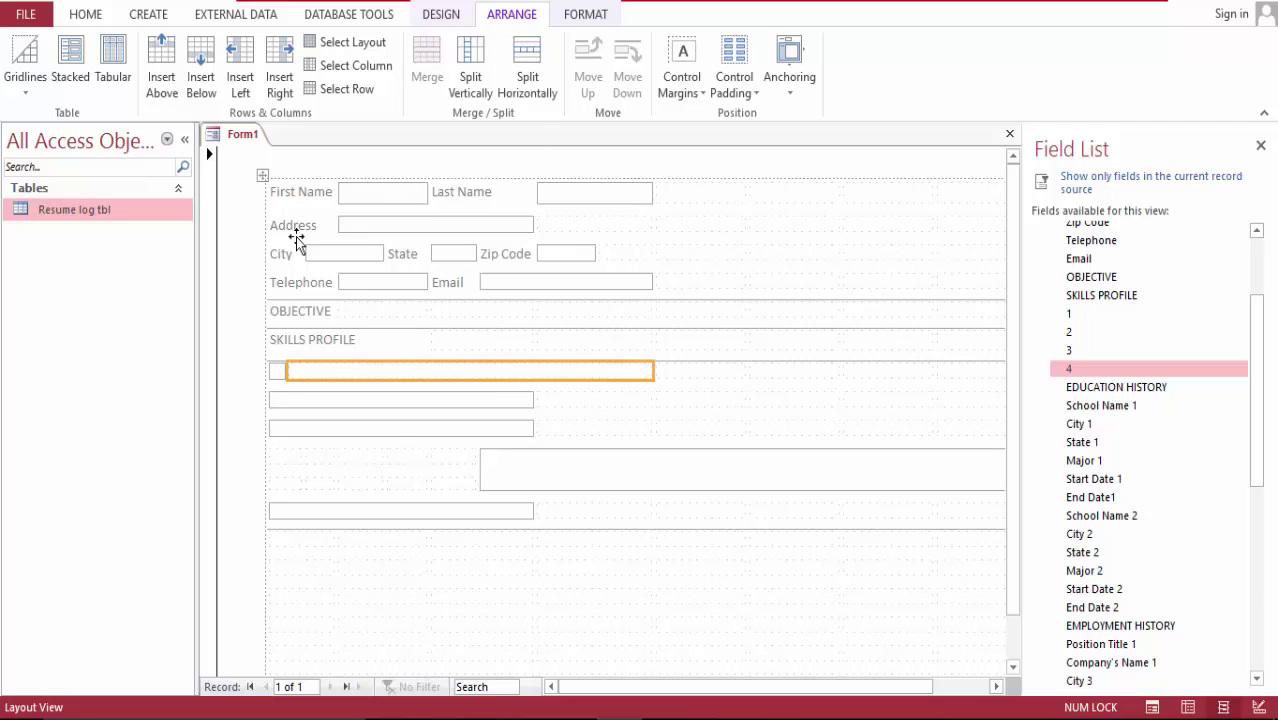
click(274, 374)
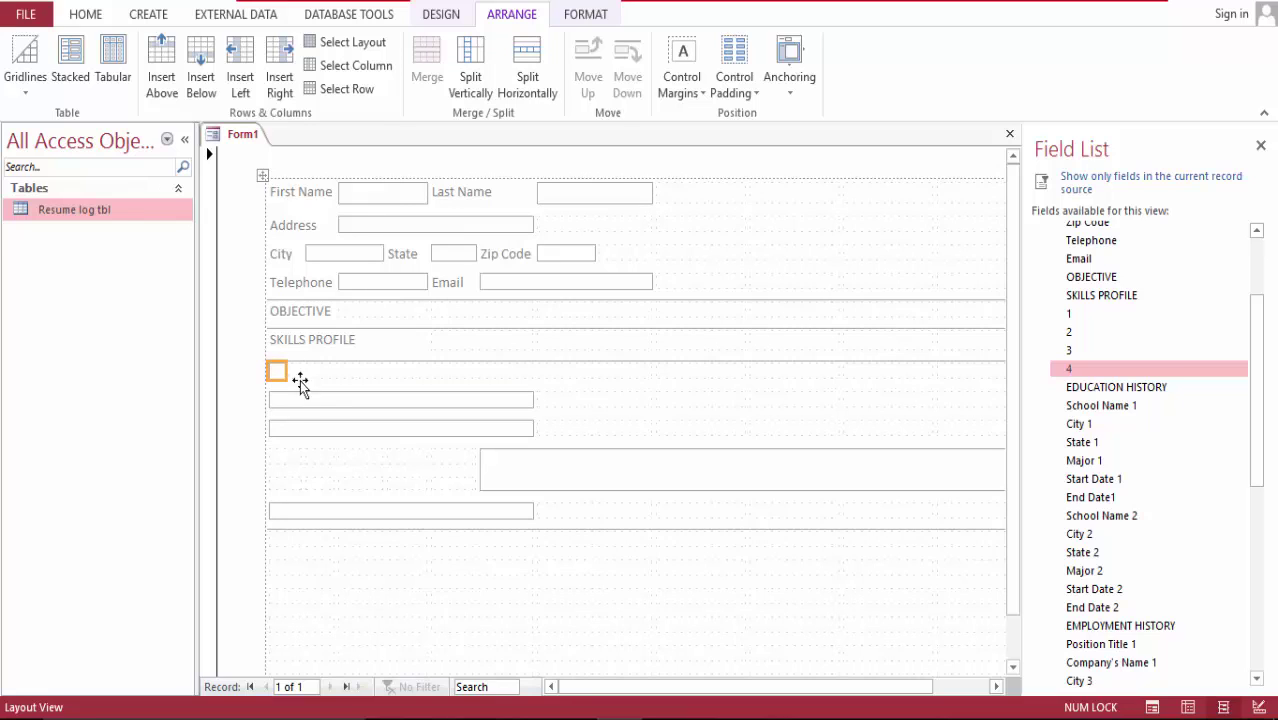
click(295, 400)
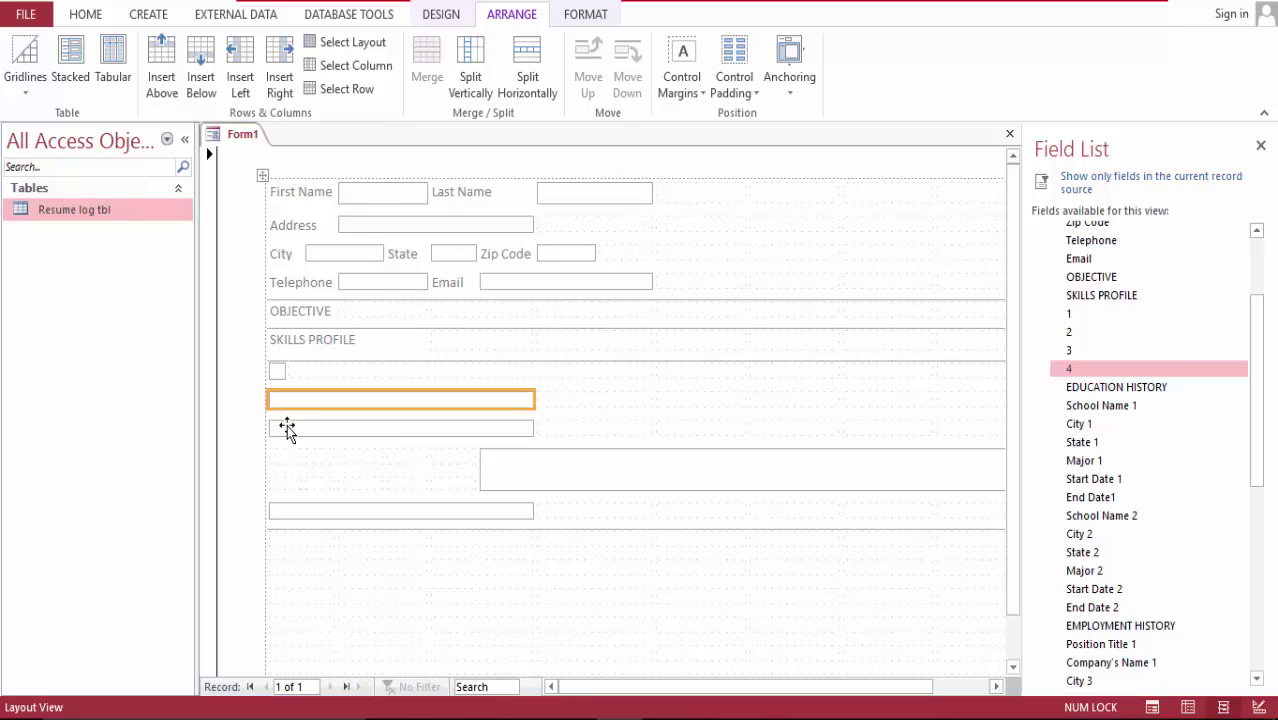
click(279, 372)
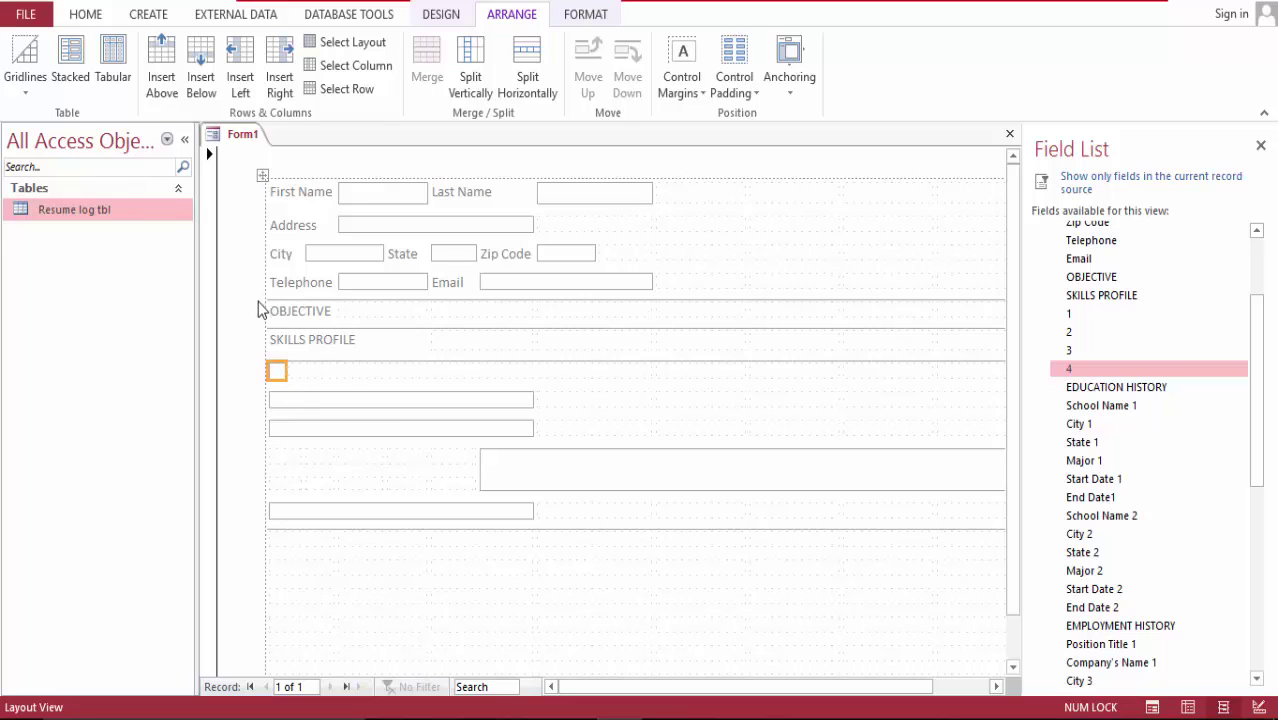
click(291, 401)
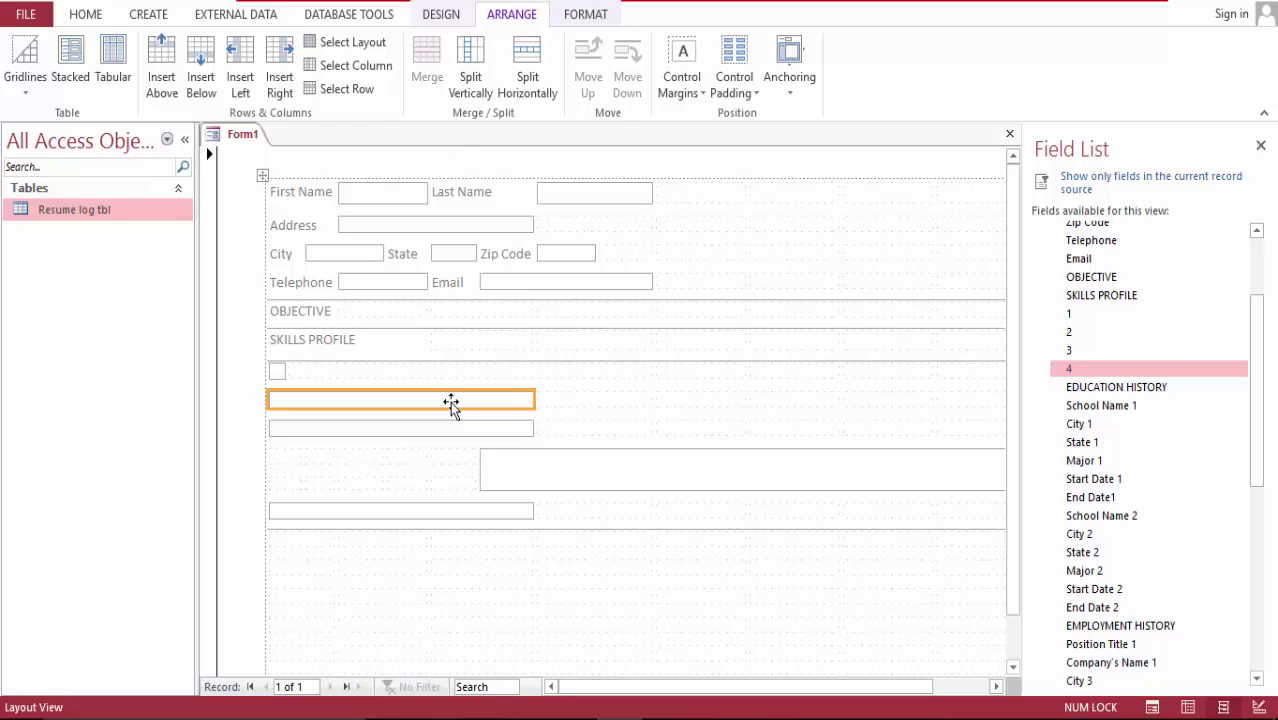
click(590, 401)
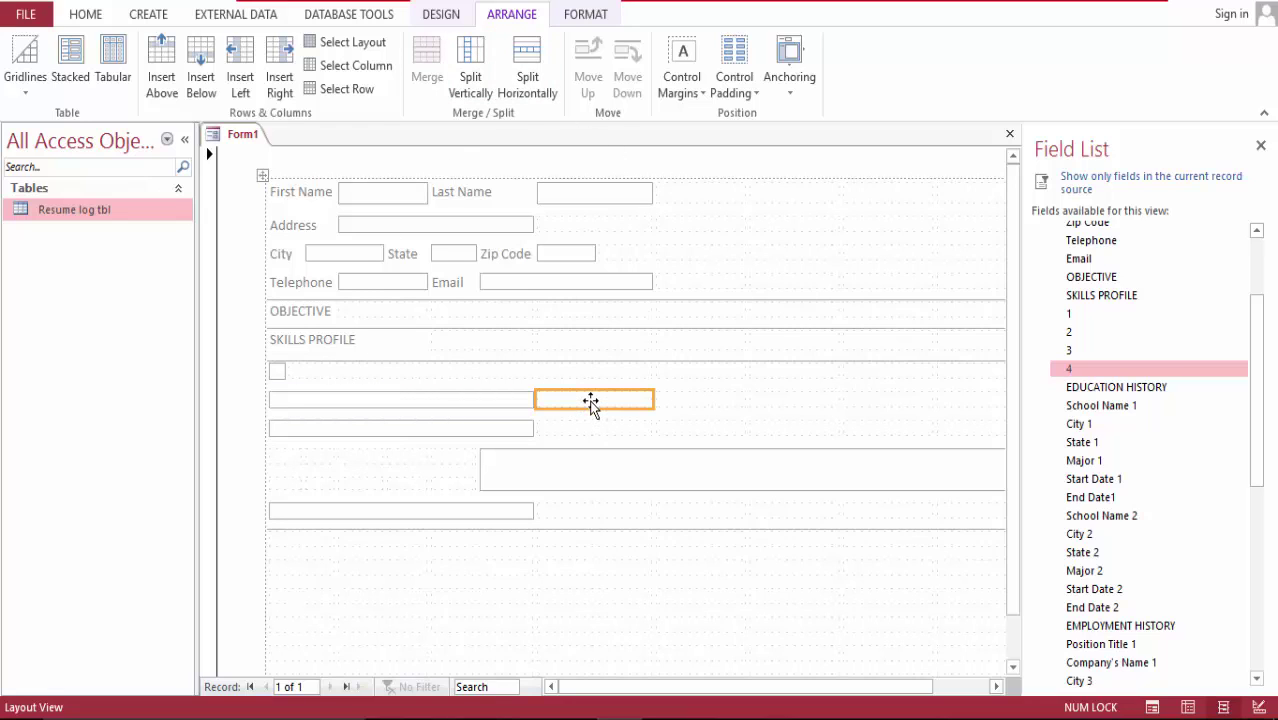
click(536, 72)
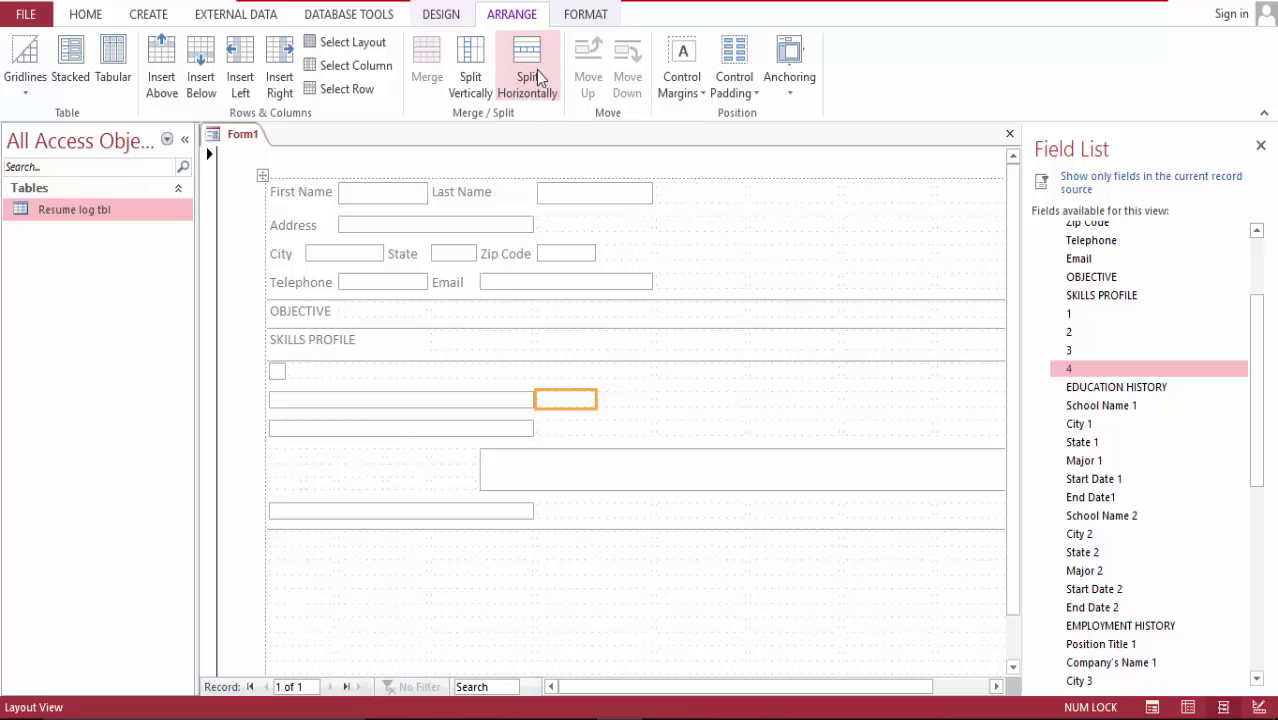
key(ctrl+z)
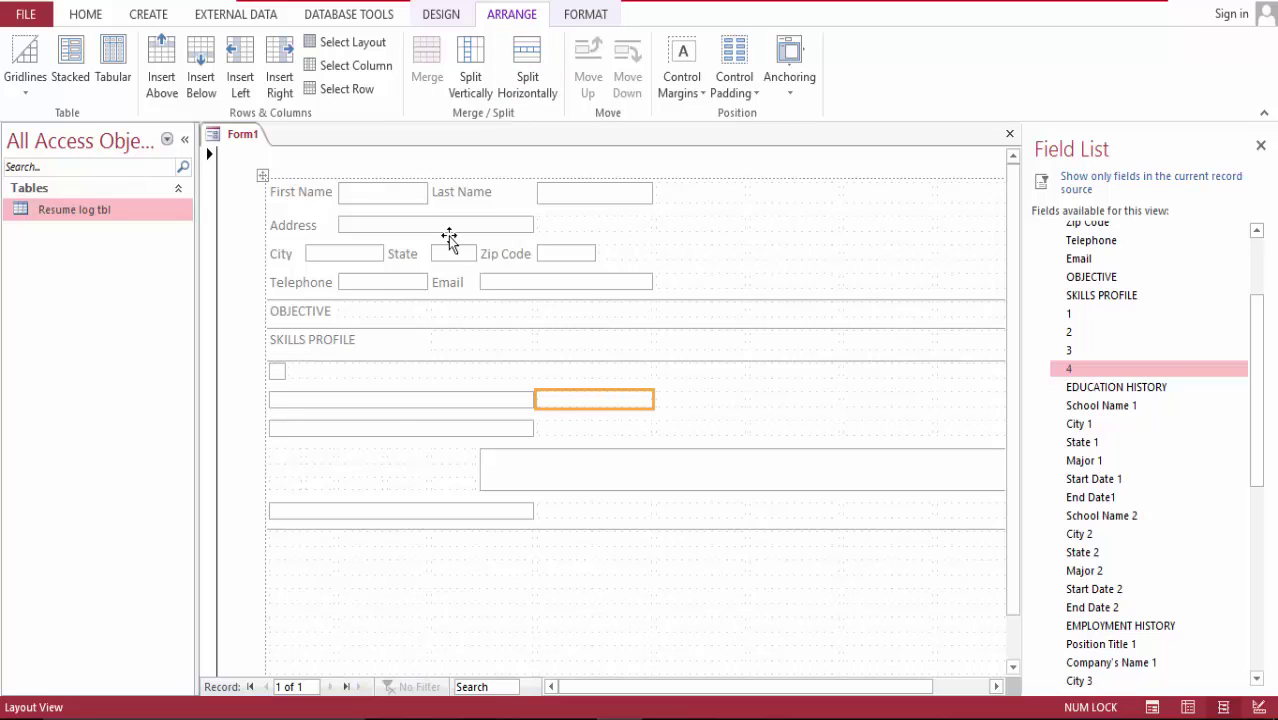
- Merge the field 2 text box with the empty cell beside it, extending it to the end of the Email text box
shift+click(391, 401)
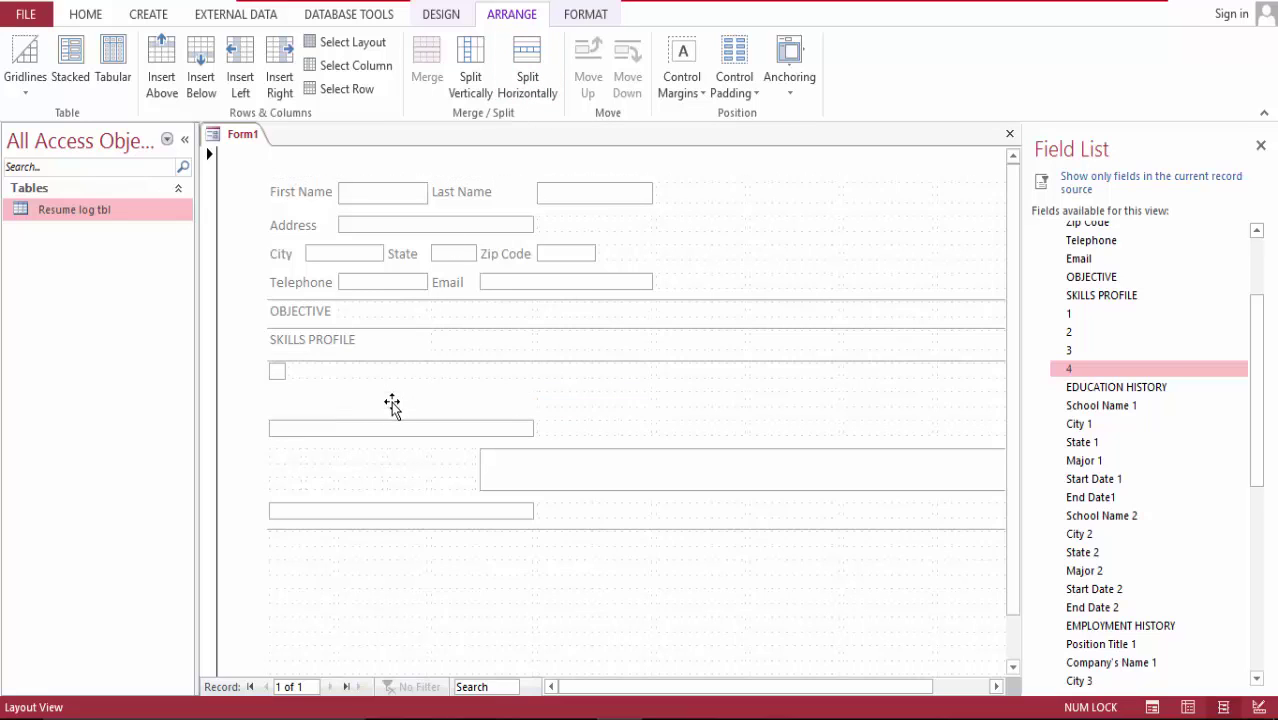
click(427, 72)
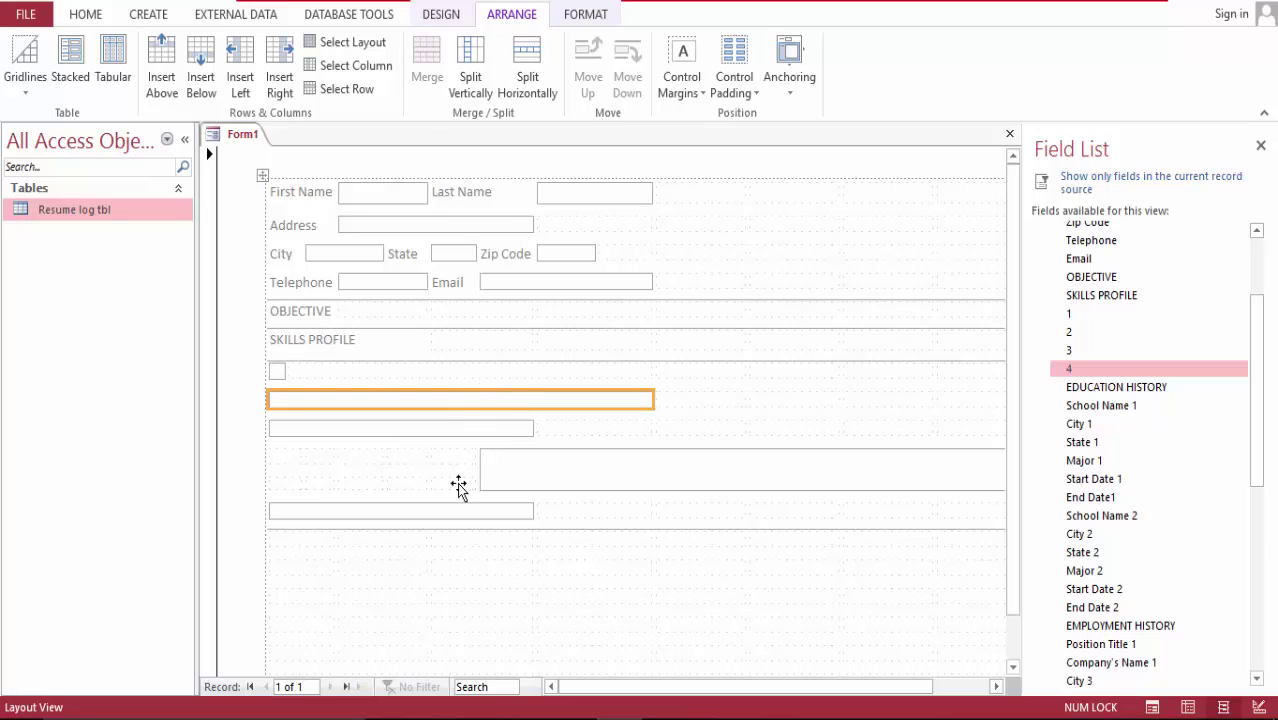
click(448, 427)
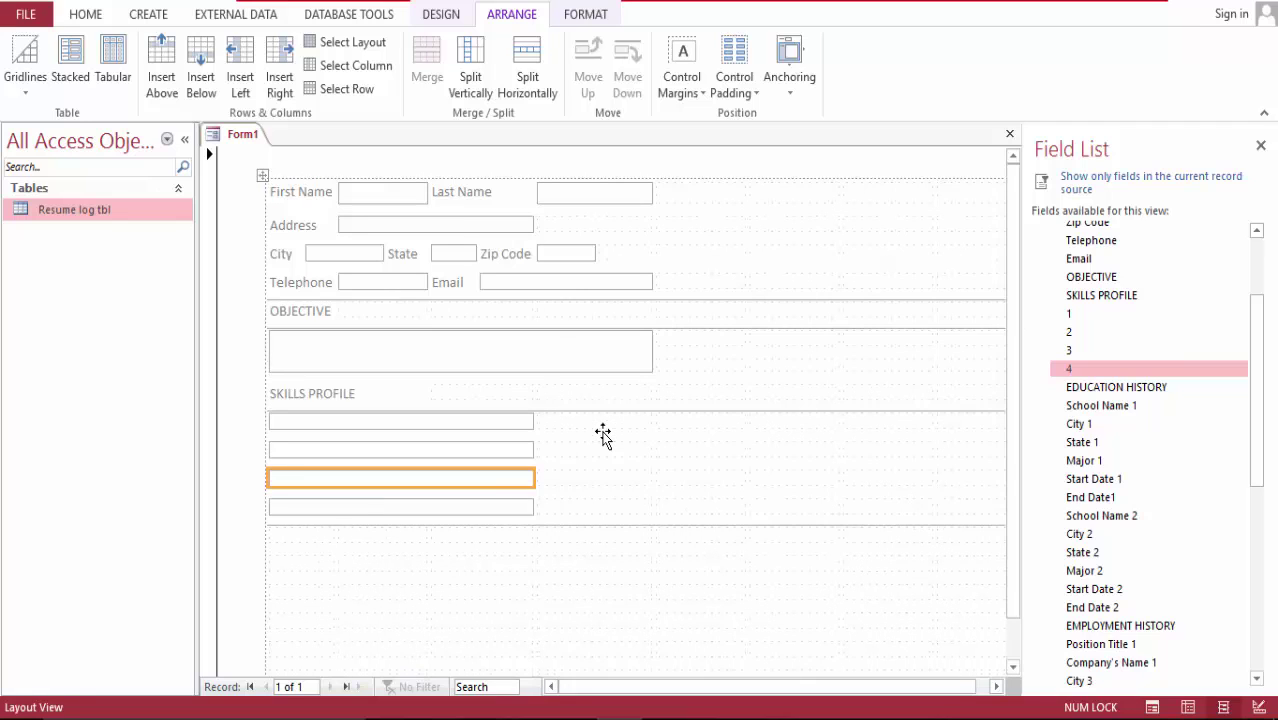
- Add the EDUCATION HISTORY field in the row below the SKILLS PROFILE text boxes and delete its text box, keeping the label
click(512, 598)
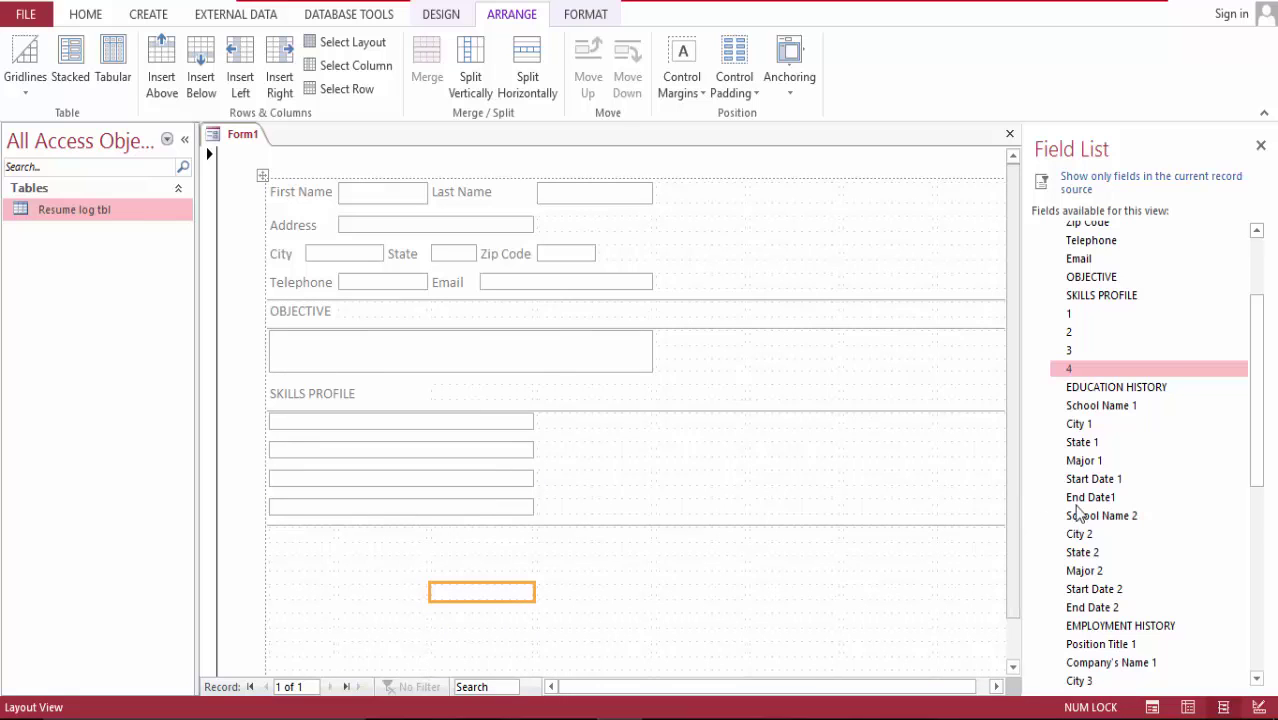
drag(1084, 394, 311, 545)
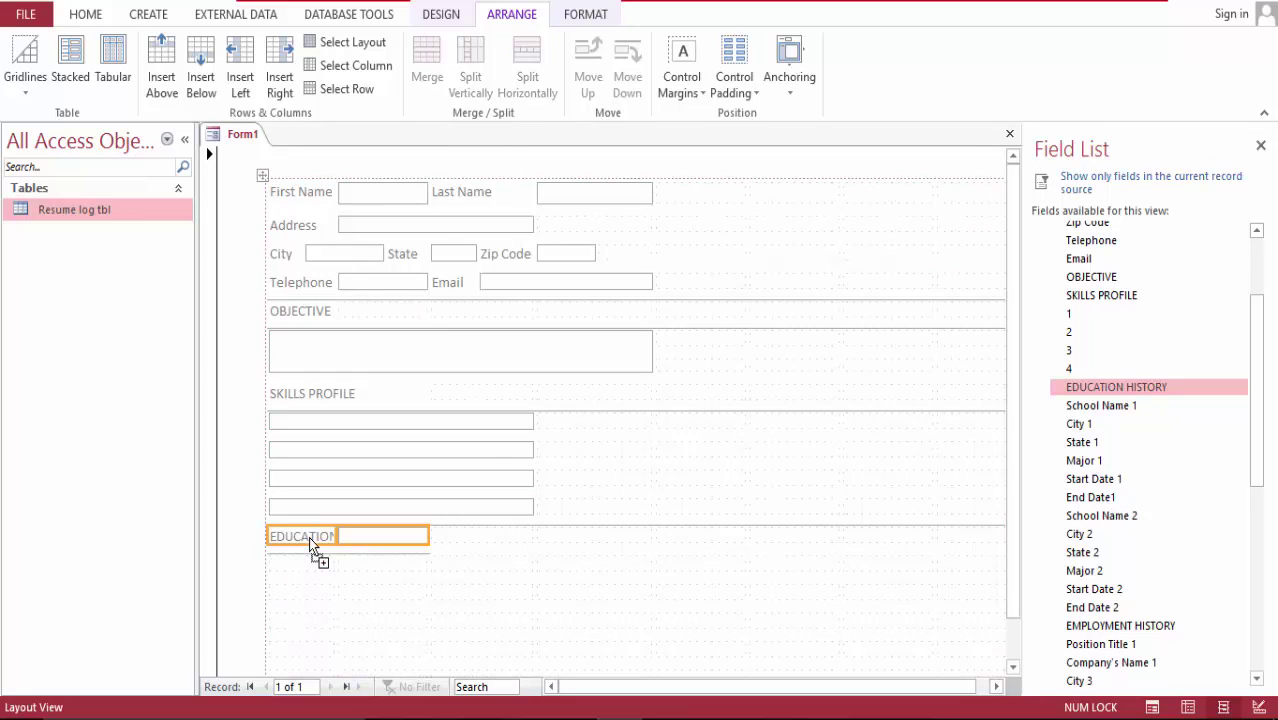
click(410, 538)
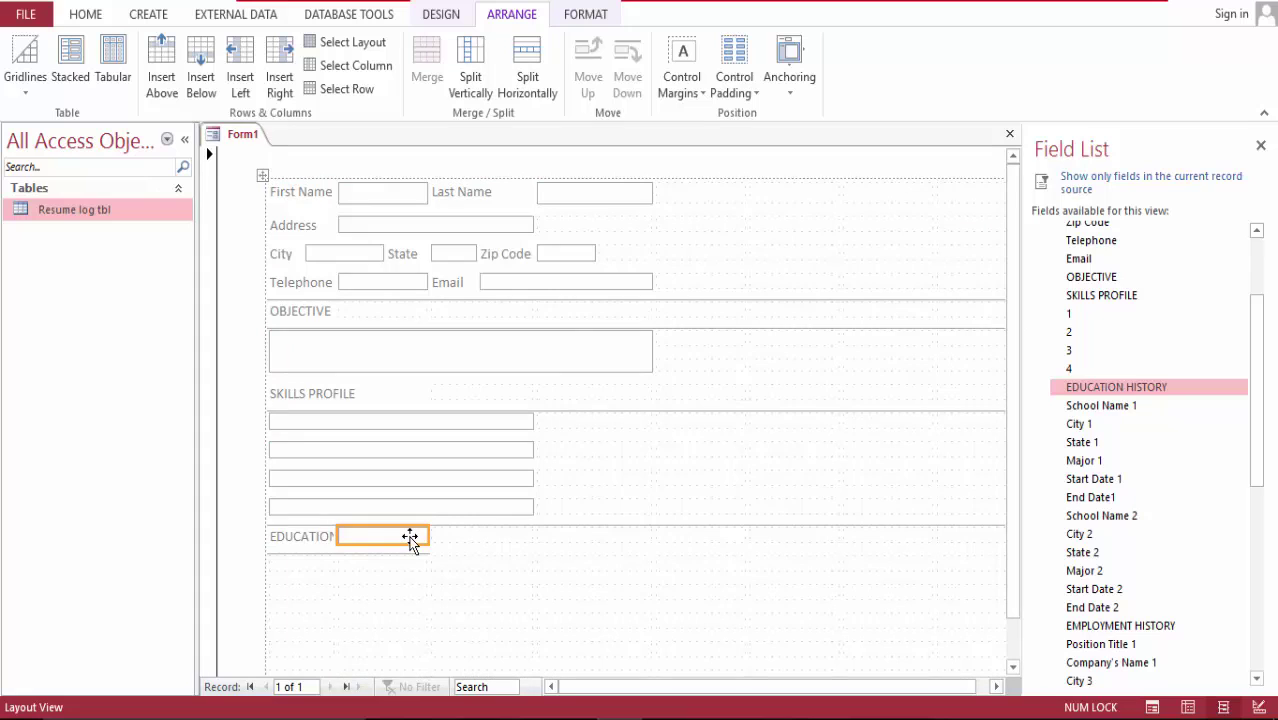
key(Delete)
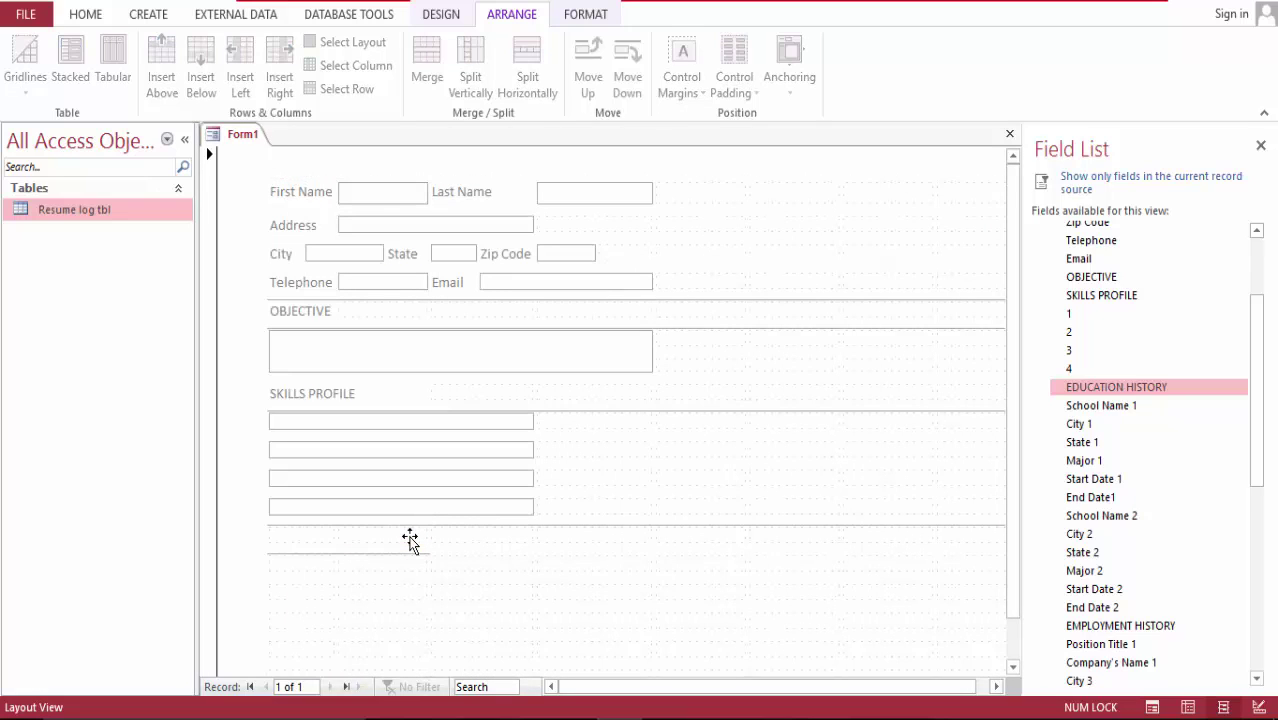
key(ctrl+z)
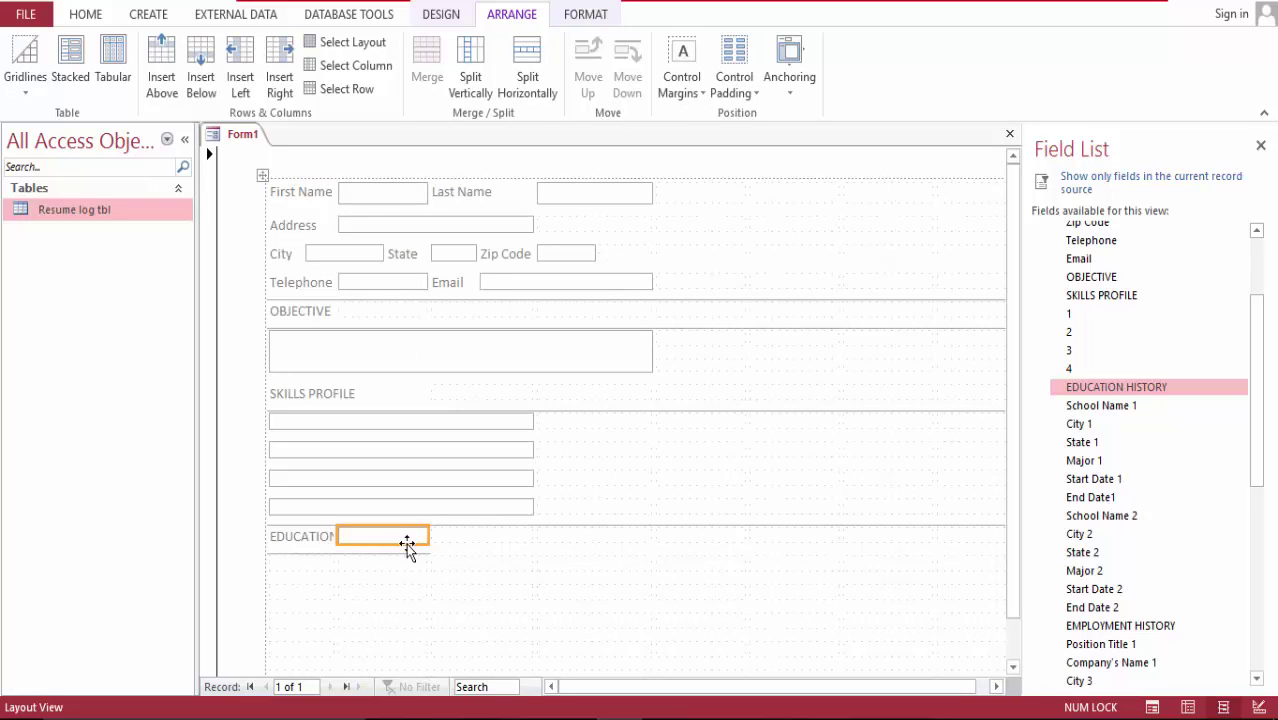
drag(408, 543, 405, 571)
key(Delete)
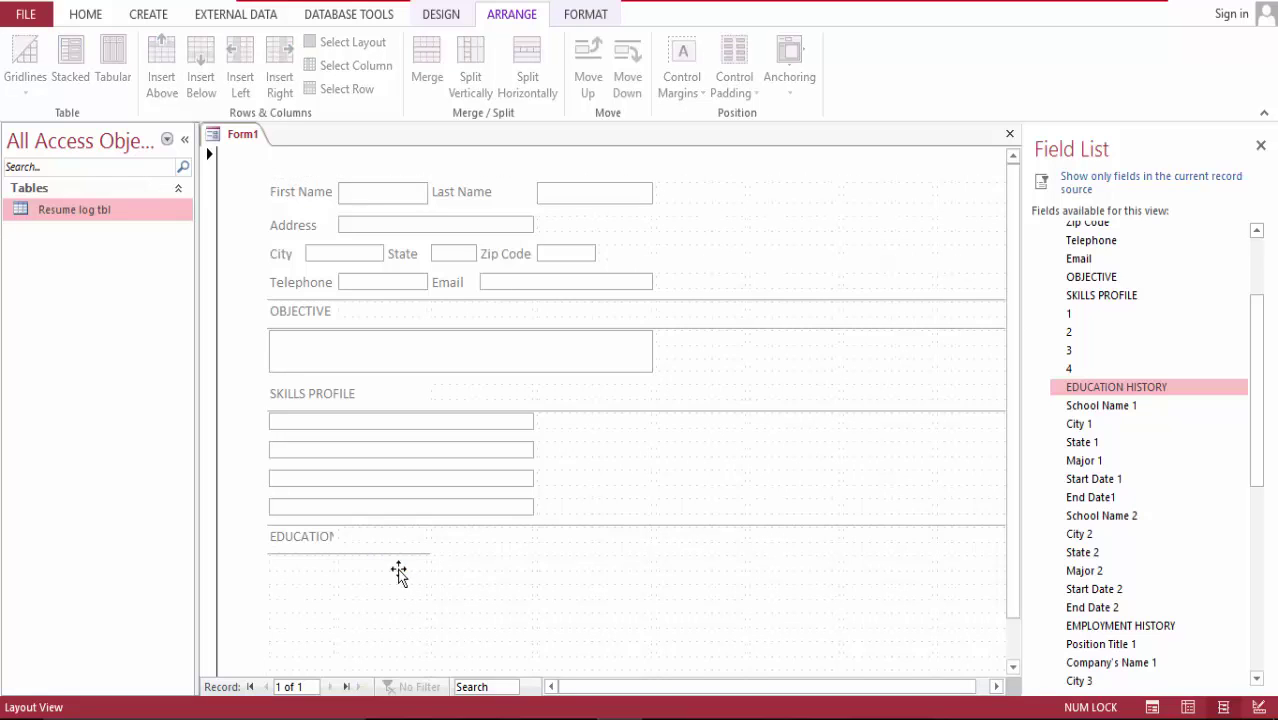
click(326, 538)
key(Delete)
key(ctrl+z)
key(ctrl+z)
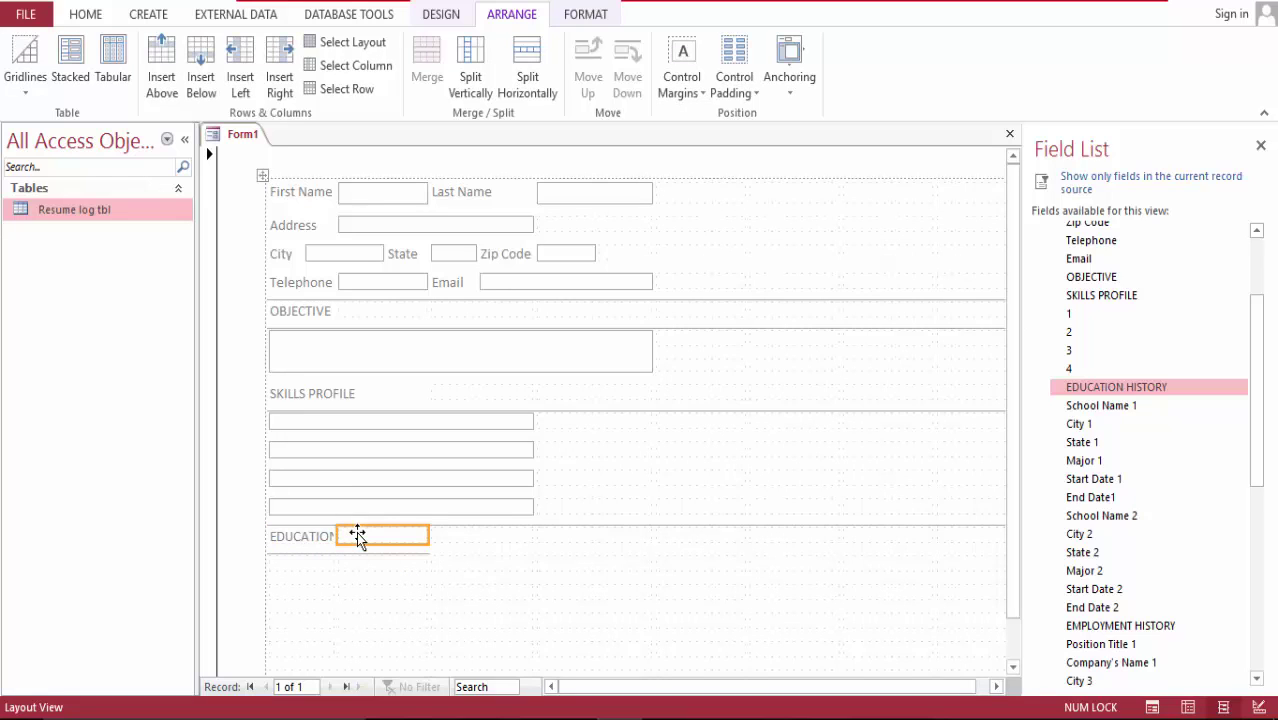
- Merge the EDUCATION HISTORY label with the empty cell beside it
shift+click(312, 540)
click(425, 72)
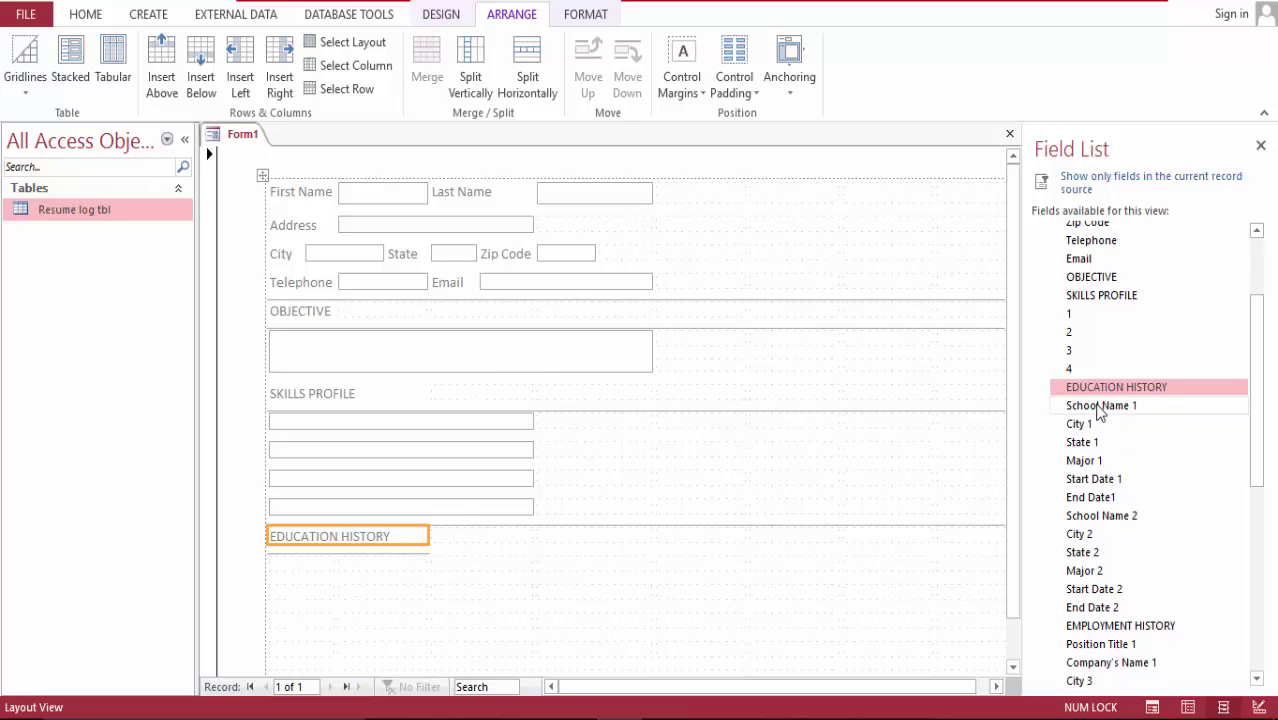
- Add School Name 1, City 1 and Major 1 in successive rows below EDUCATION HISTORY, with State 1 beside City 1
drag(1100, 412, 325, 566)
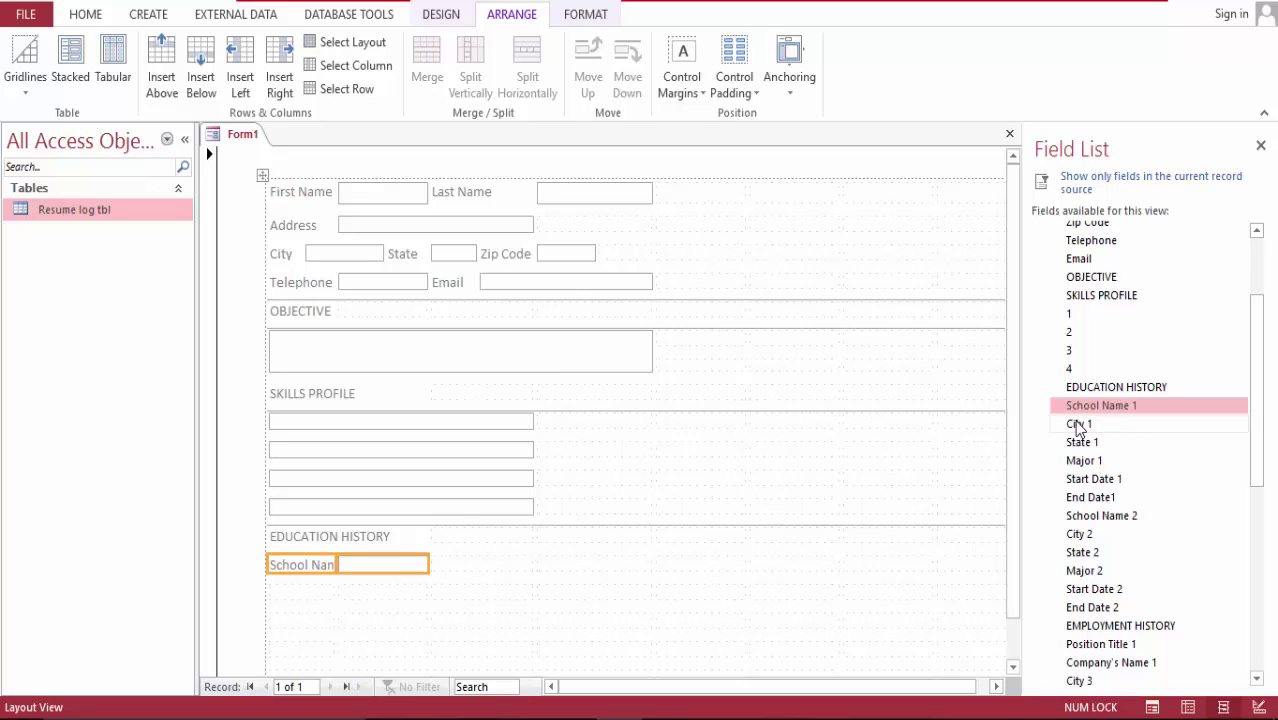
drag(1079, 424, 320, 606)
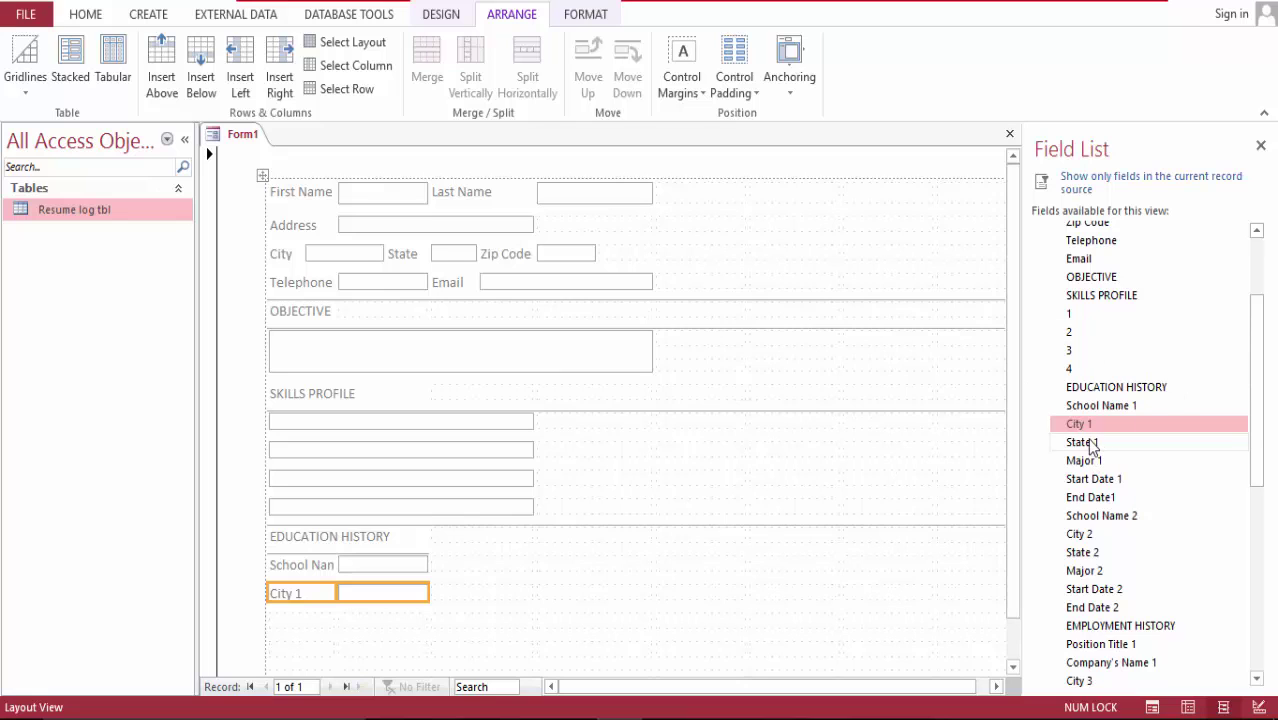
drag(1090, 447, 494, 613)
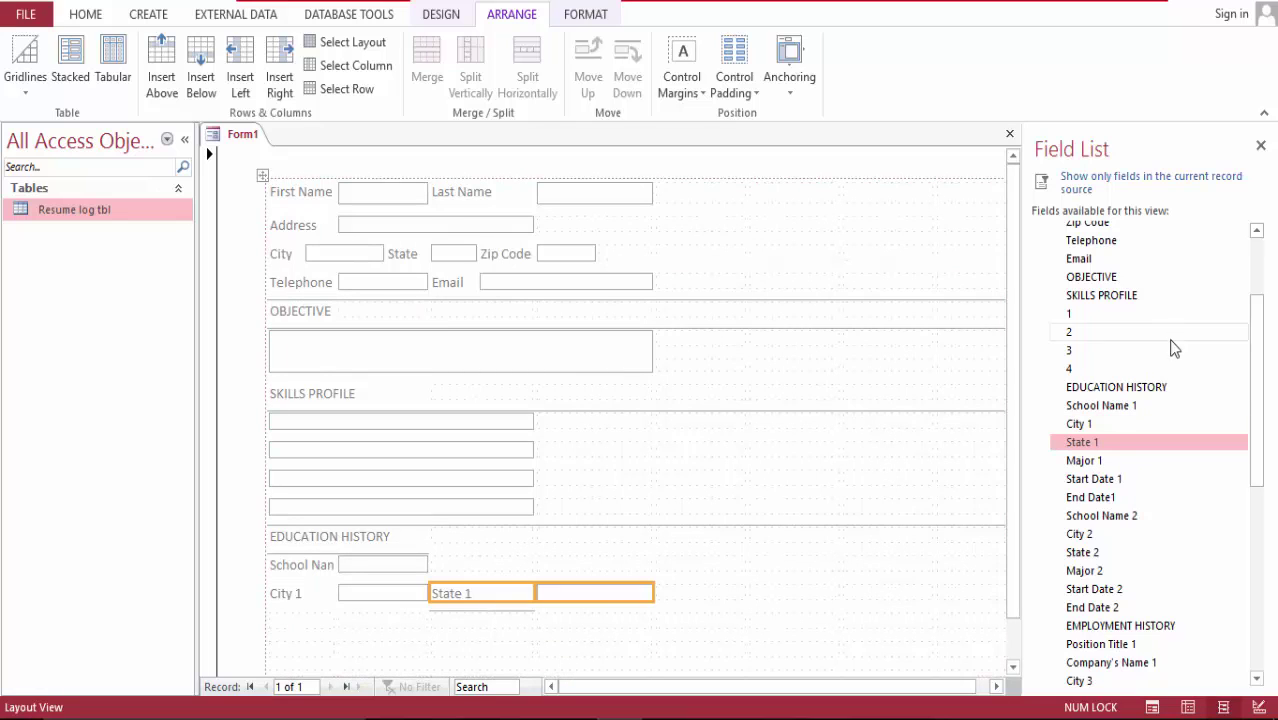
mouse_move(1081, 462)
mouse_down()
mouse_move(487, 630)
mouse_move(322, 632)
mouse_up()
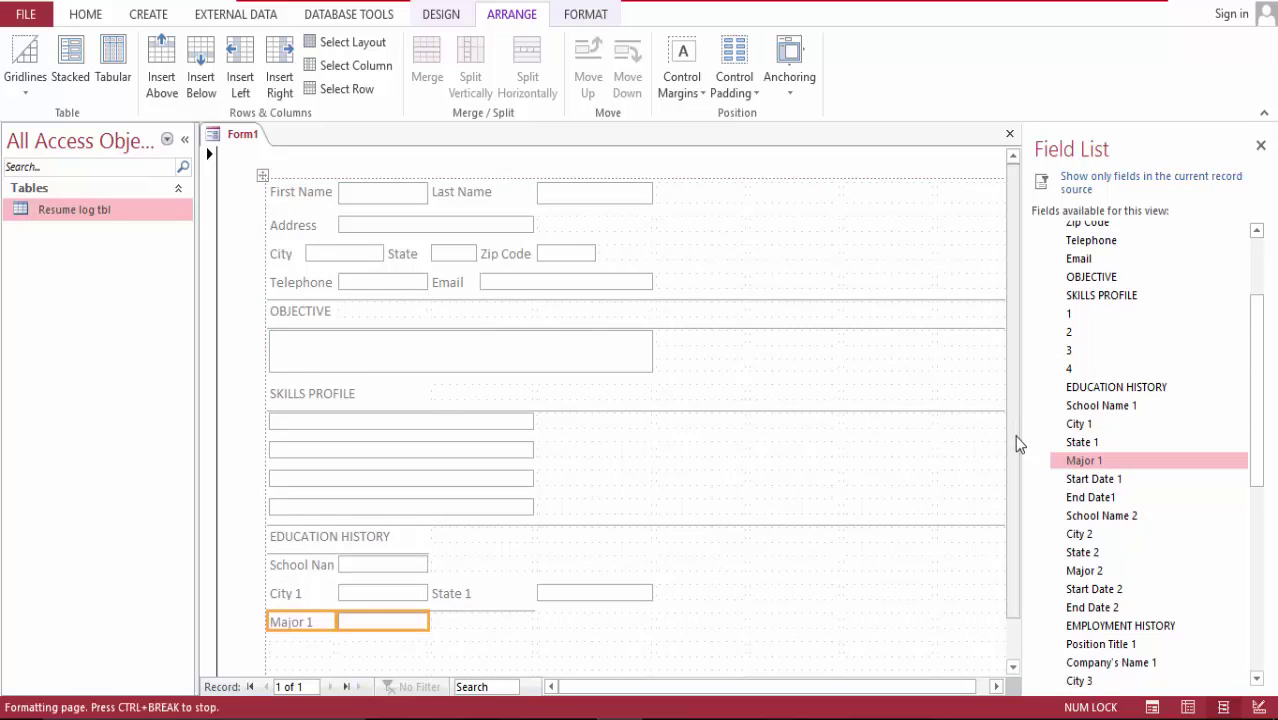
- Add the Start Date 1 and End Date1 fields side by side in the row below Major 1
scroll(1018, 443, down, 2)
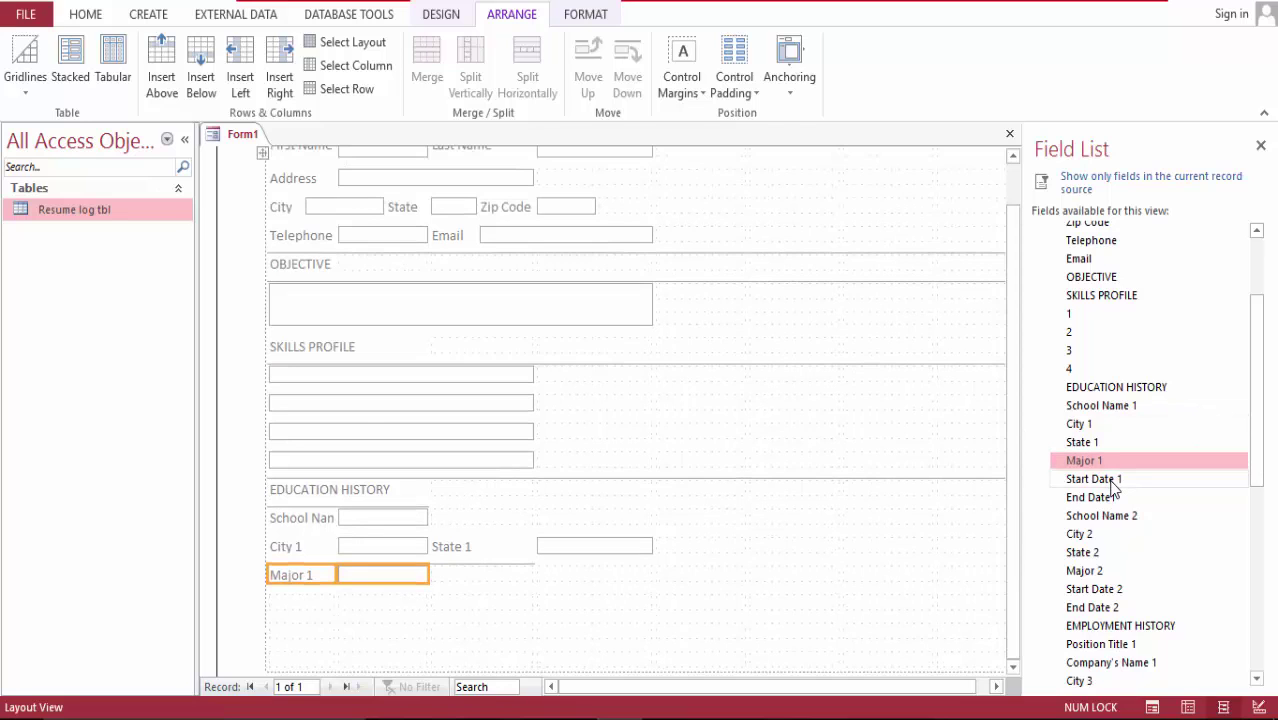
drag(1110, 487, 299, 591)
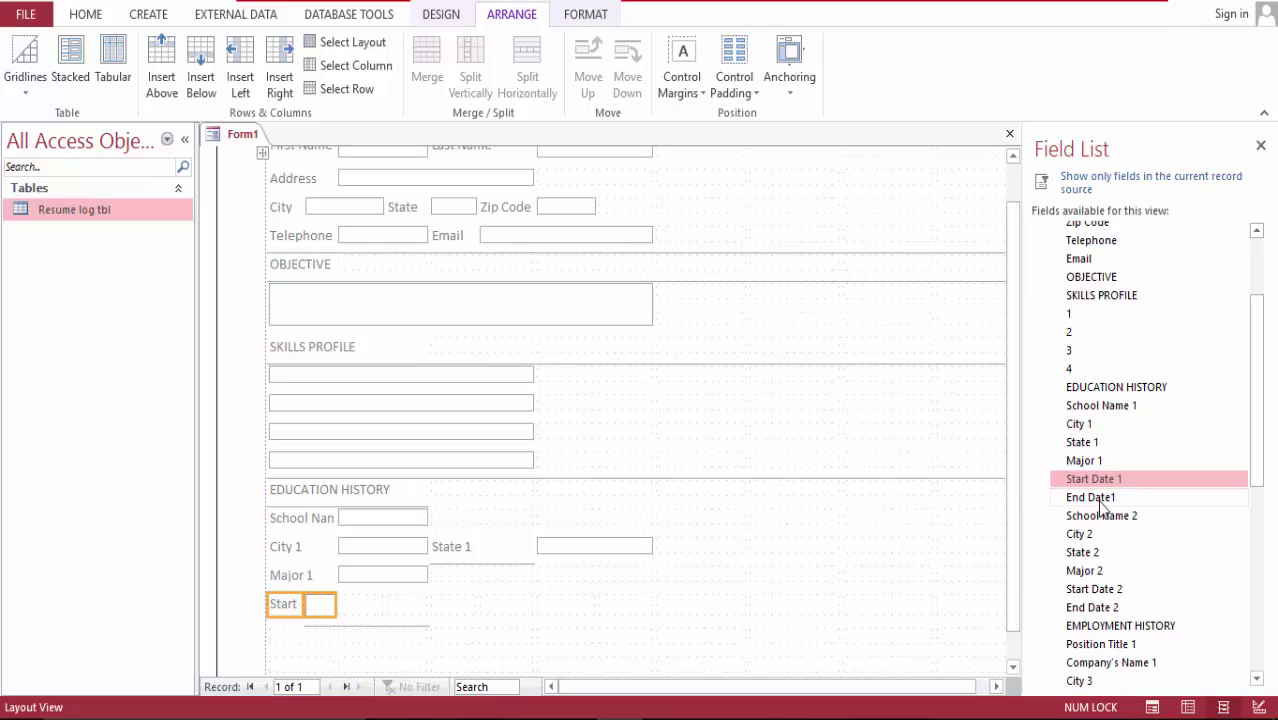
drag(1098, 500, 370, 627)
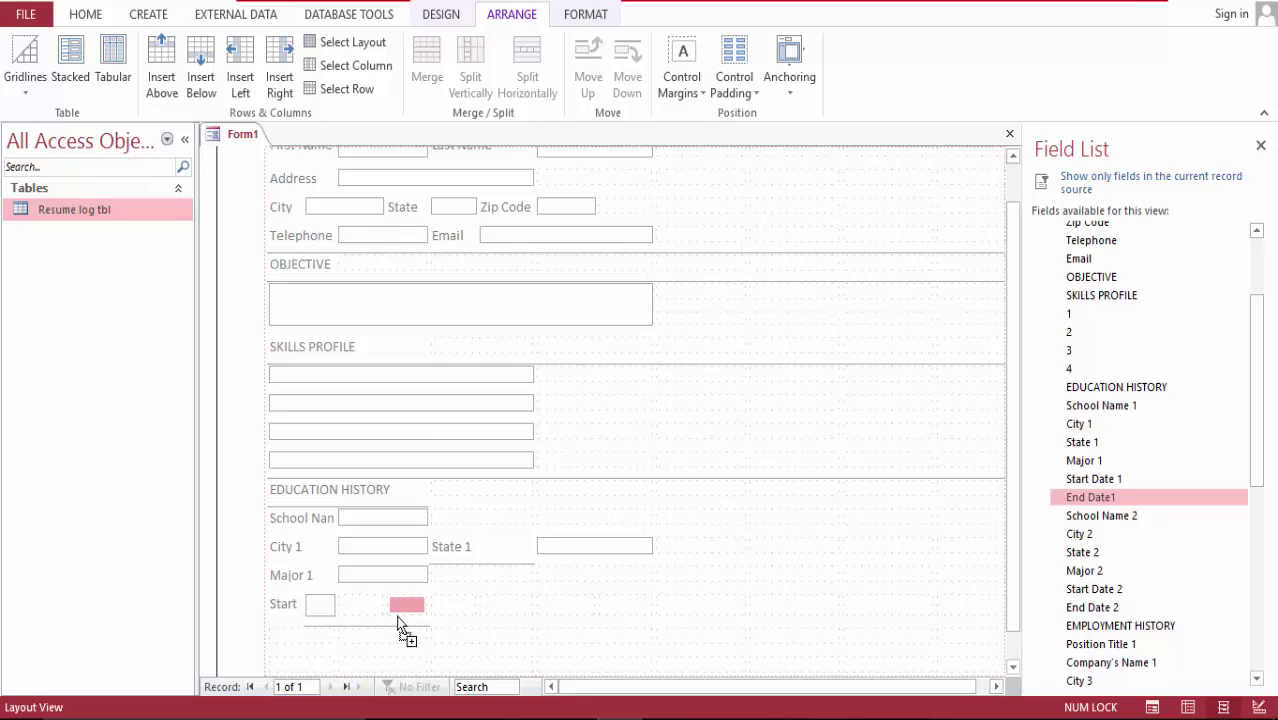
drag(383, 613, 367, 613)
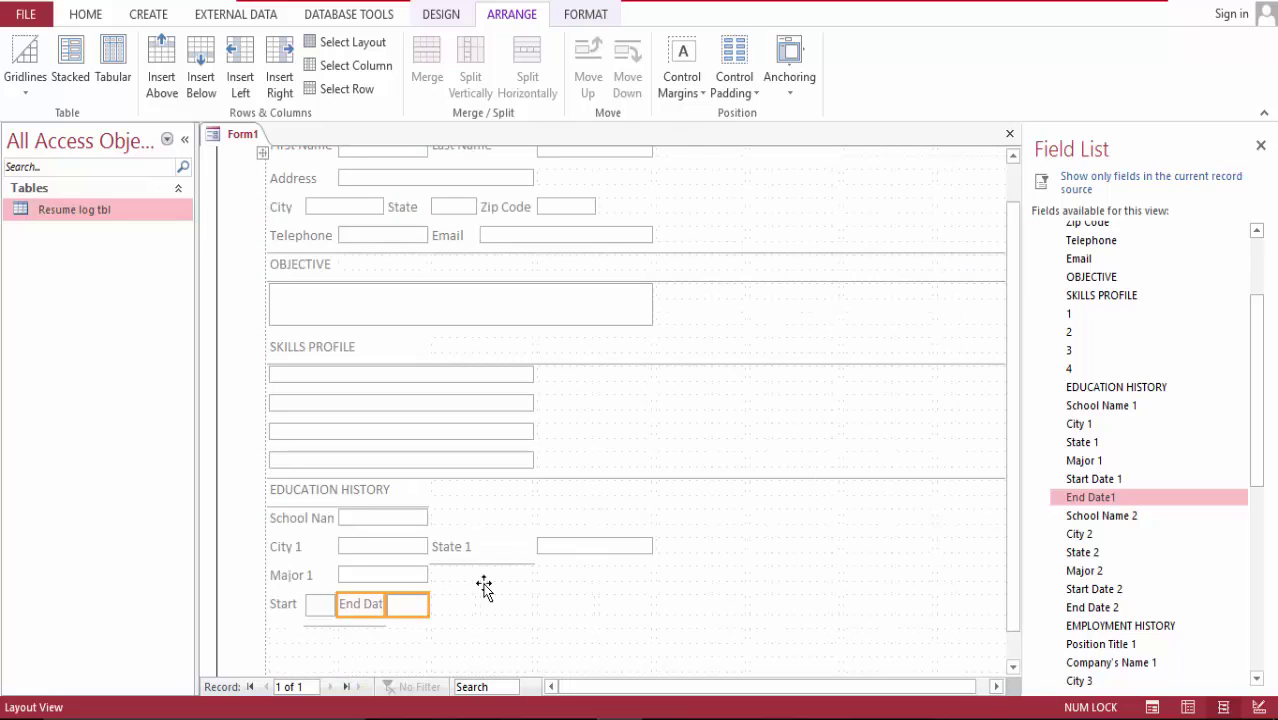
- Move the End Date1 text box and its label over so that they sit in the cells below State 1
click(320, 605)
click(360, 605)
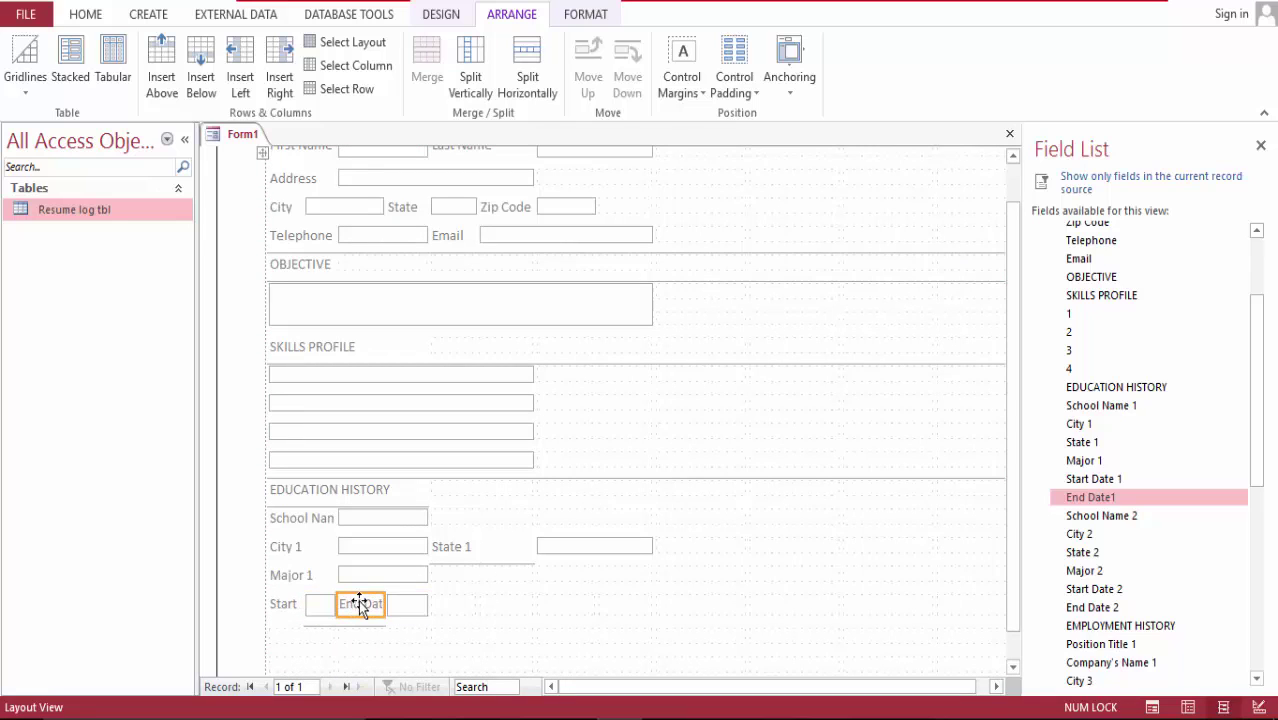
click(323, 606)
drag(412, 606, 495, 607)
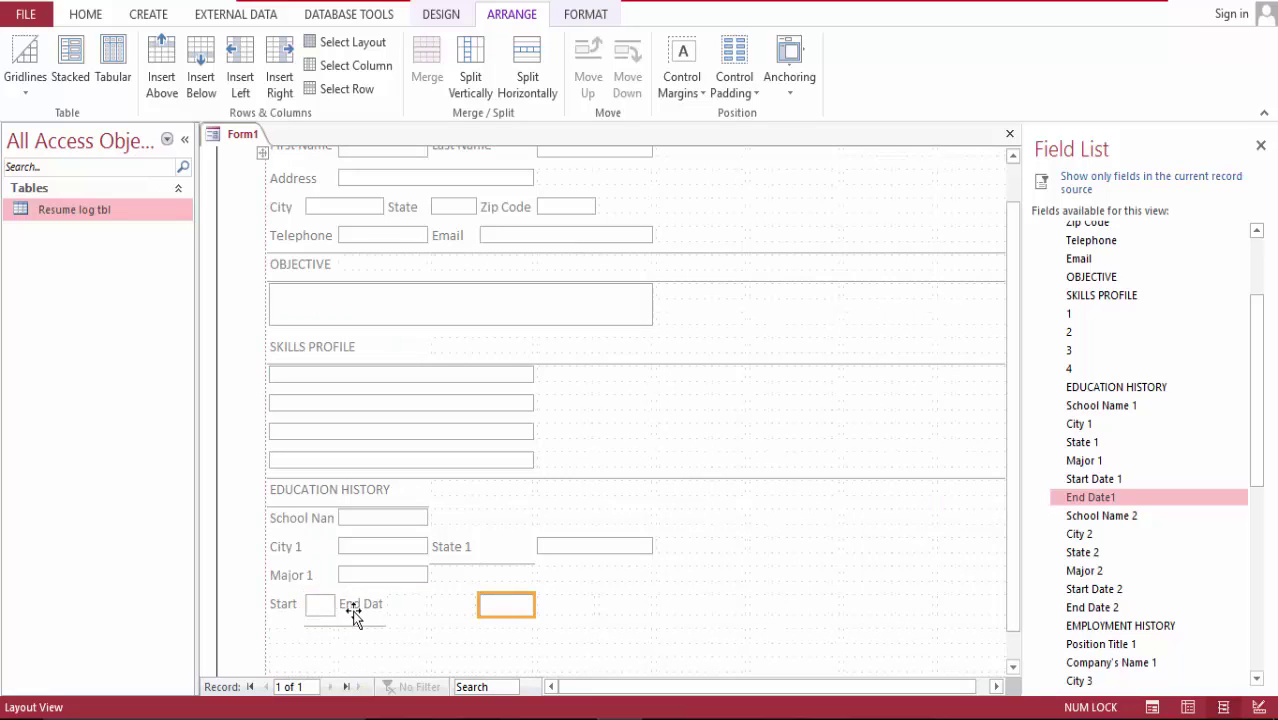
drag(352, 612, 444, 606)
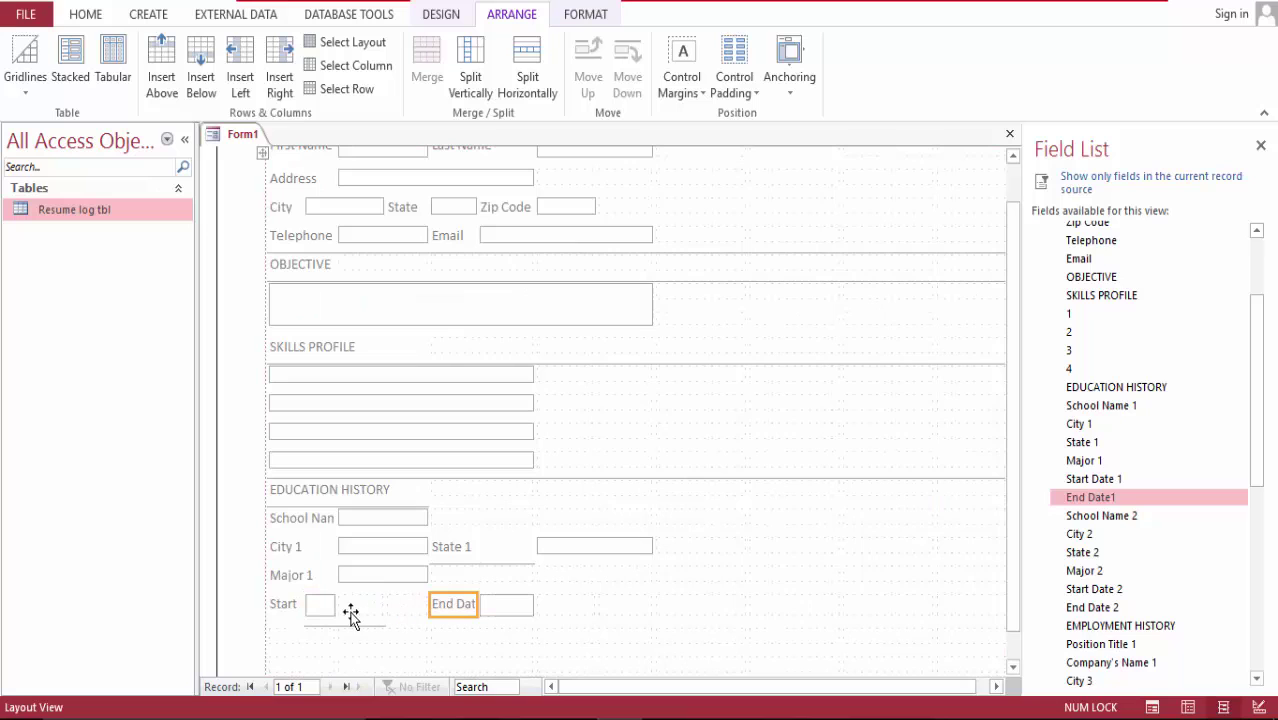
- Move the Start Date 1 text box one cell to the right and merge the freed cell into its label
click(319, 604)
drag(319, 604, 365, 610)
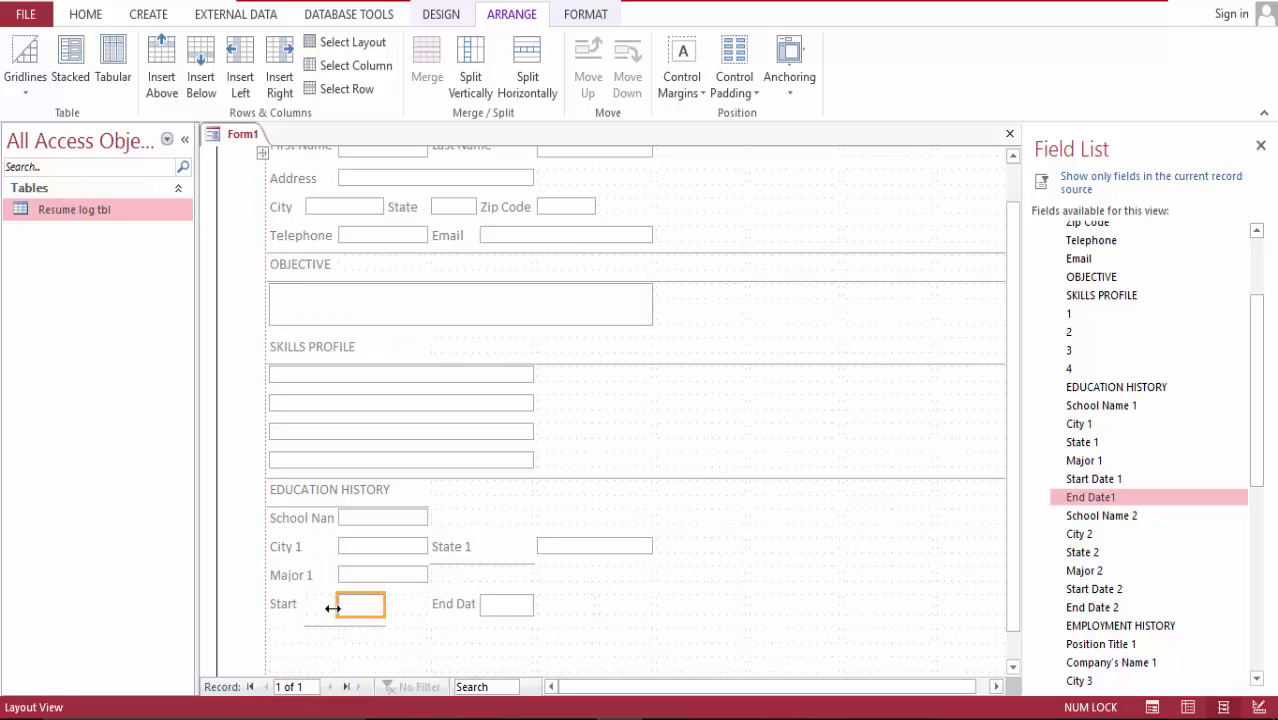
click(316, 607)
shift+click(284, 600)
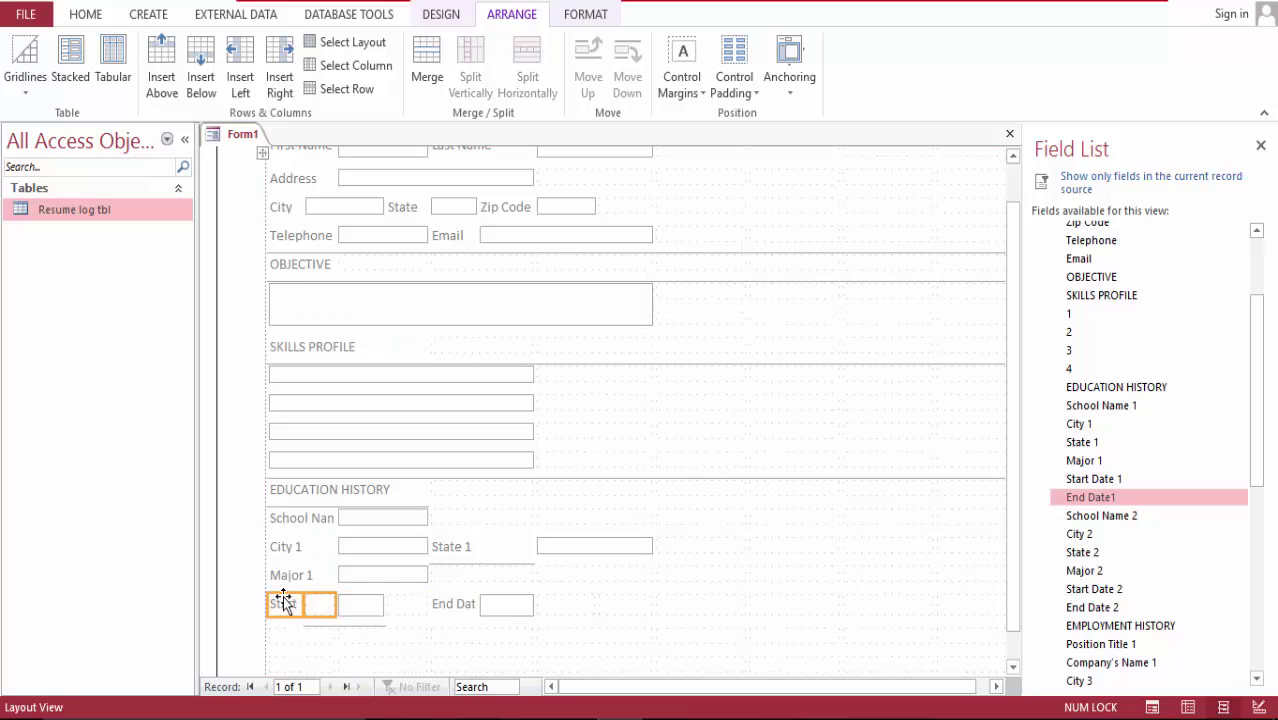
click(419, 60)
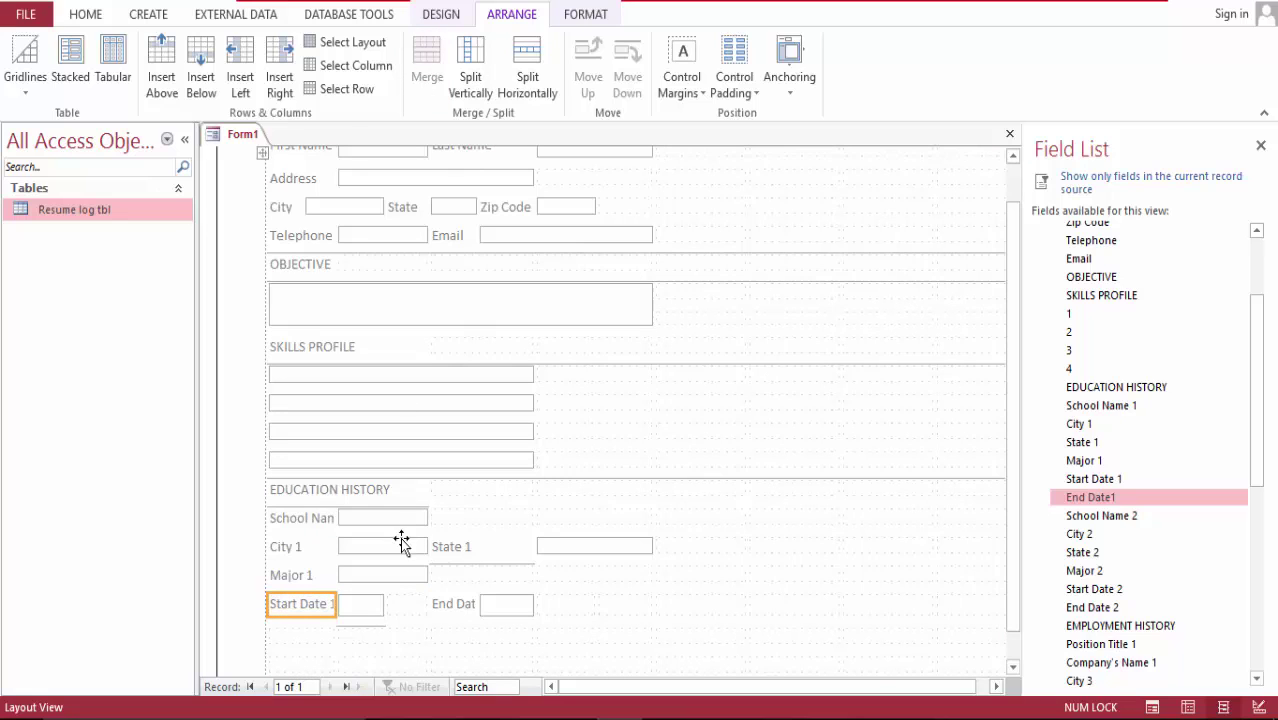
- Open the Start Date 1 label for text editing with its trailing number selected
double_click(333, 605)
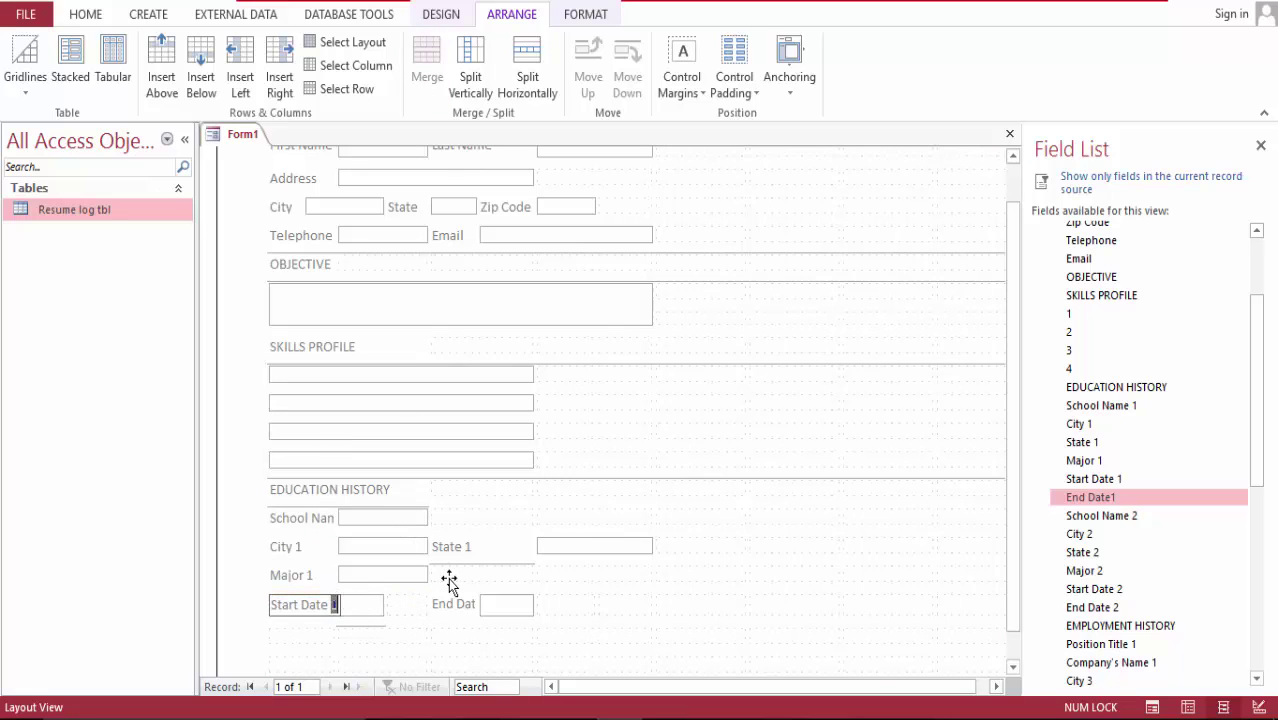